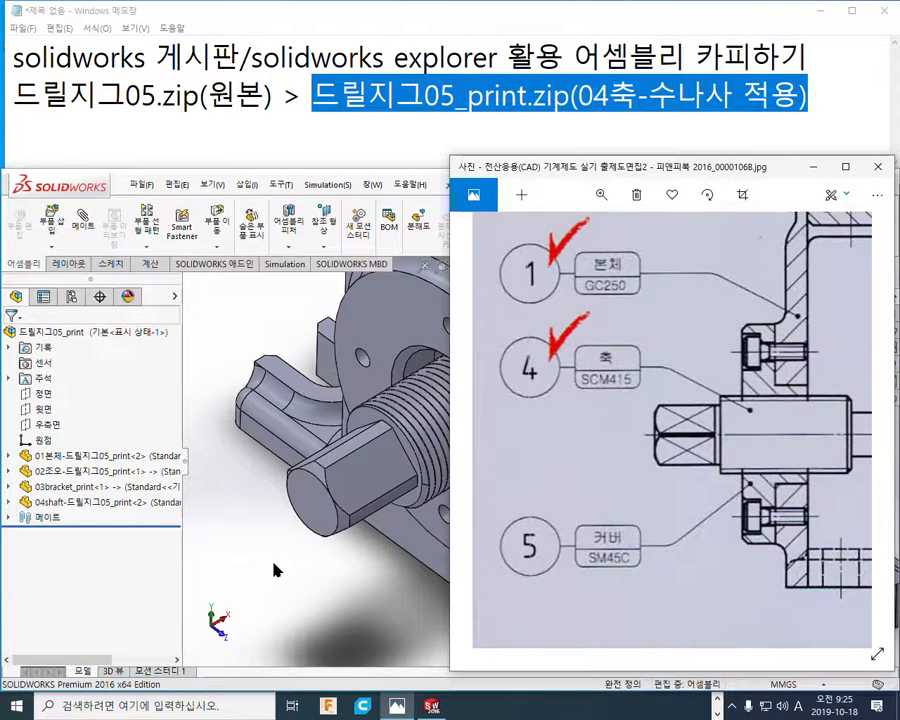
# Narrow the reference drawing's window and enlarge the drawing around the cover (커버) and its mounting bolts
pyautogui.moveTo(450, 592); pyautogui.dragTo(545, 582)
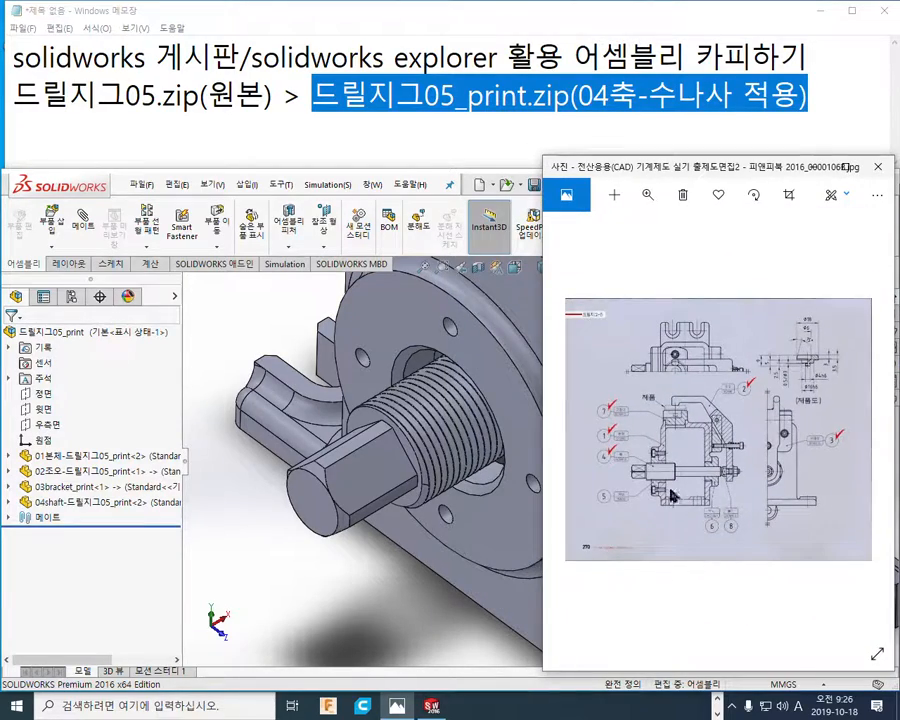
pyautogui.scroll(5, 712, 490)
pyautogui.moveTo(698, 439)
pyautogui.mouseDown()
pyautogui.moveTo(717, 476)
pyautogui.moveTo(757, 452)
pyautogui.mouseUp()
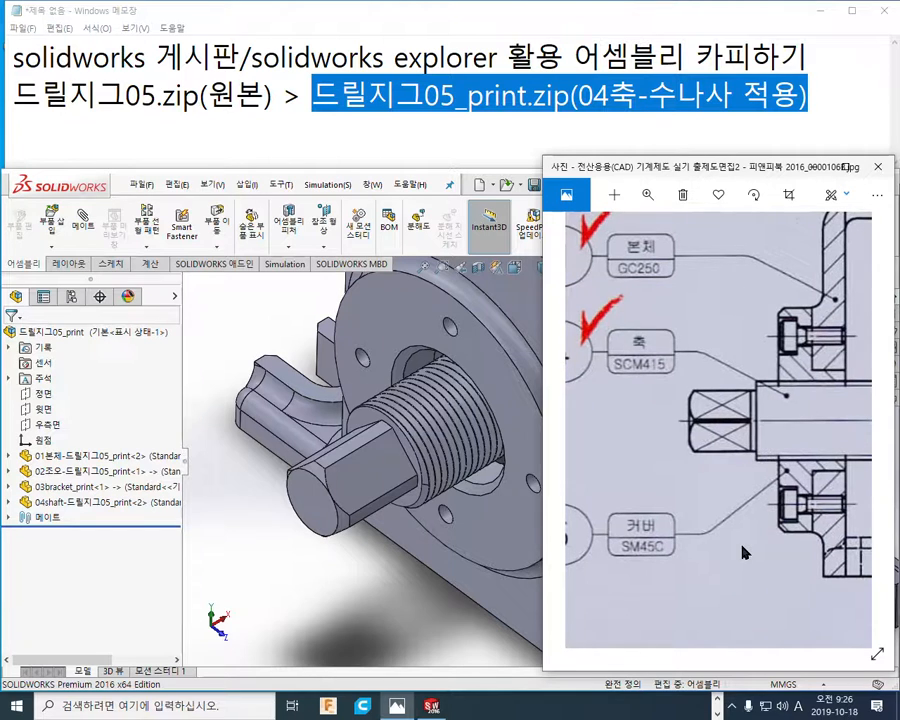
# Mark the upper bolt's counterbore, the cover's spigot edges and its mating face on the reference drawing, and clear the marks
pyautogui.press('F12')
pyautogui.moveTo(777, 318)
pyautogui.mouseDown()
pyautogui.moveTo(800, 320)
pyautogui.moveTo(801, 350)
pyautogui.moveTo(781, 355)
pyautogui.moveTo(812, 346)
pyautogui.moveTo(804, 324)
pyautogui.moveTo(813, 325)
pyautogui.mouseUp()
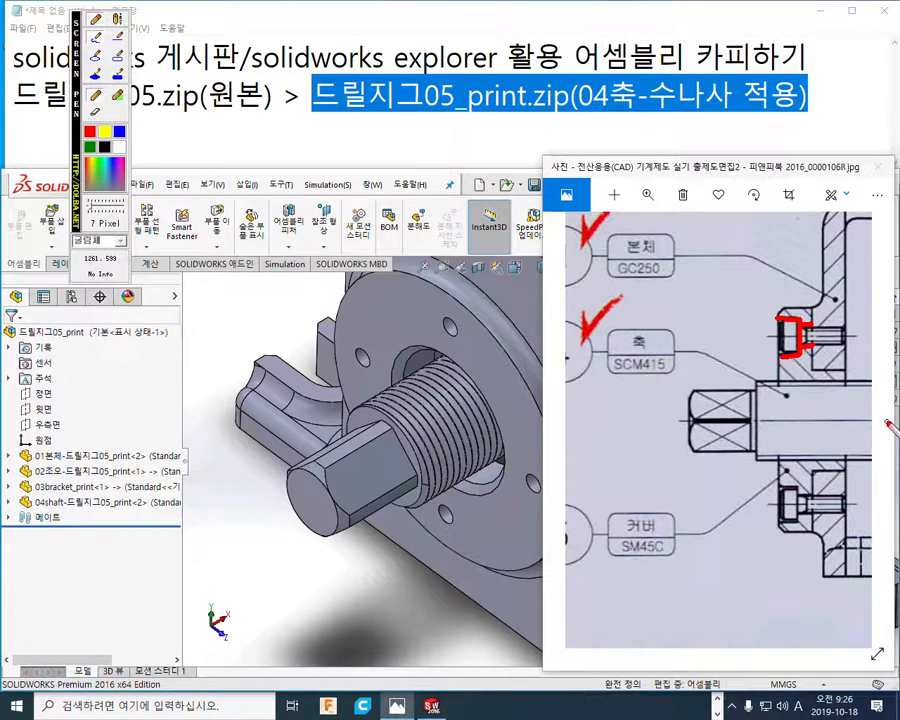
pyautogui.moveTo(813, 368); pyautogui.dragTo(848, 365)
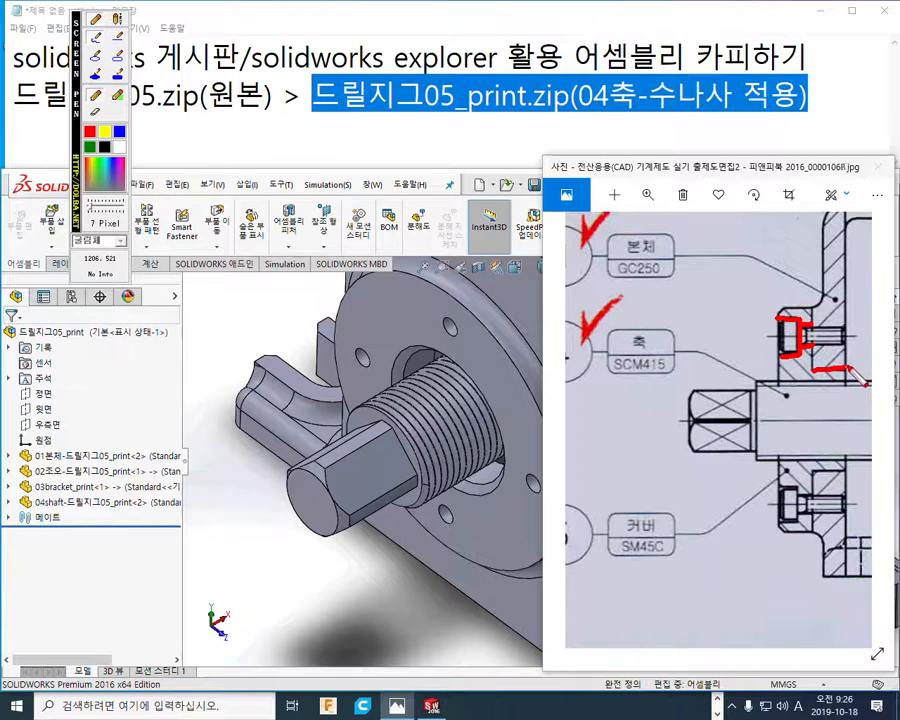
pyautogui.moveTo(811, 471); pyautogui.dragTo(851, 470)
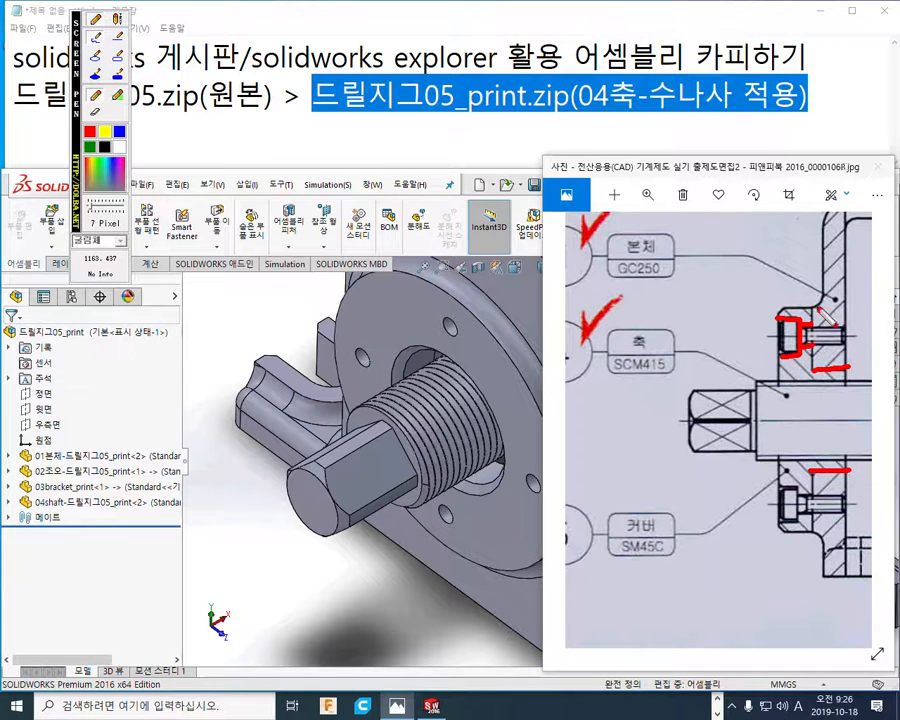
pyautogui.moveTo(812, 300); pyautogui.dragTo(812, 540)
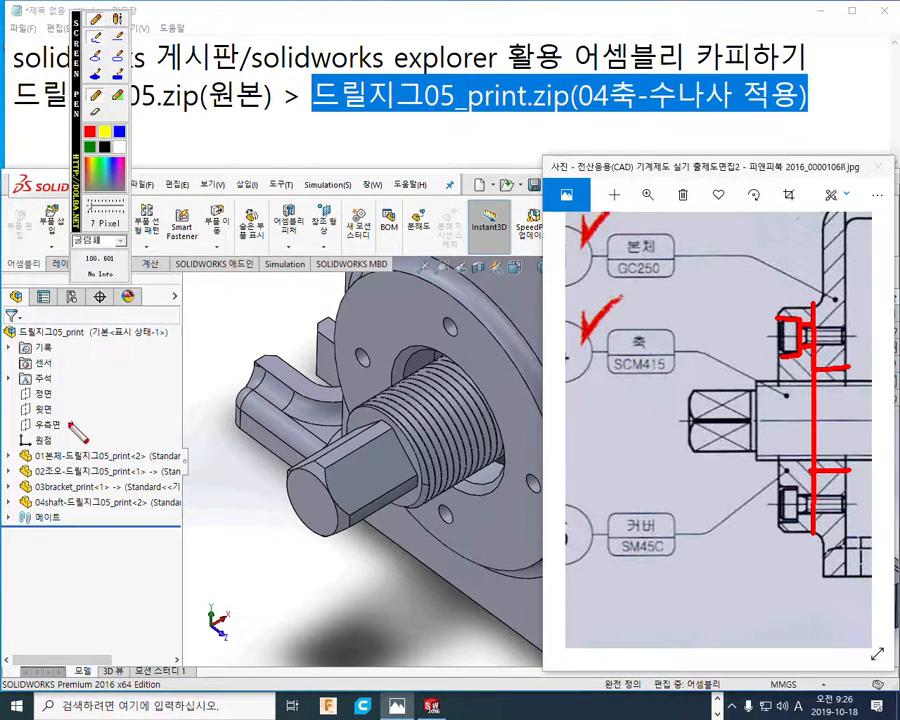
pyautogui.press('Escape')
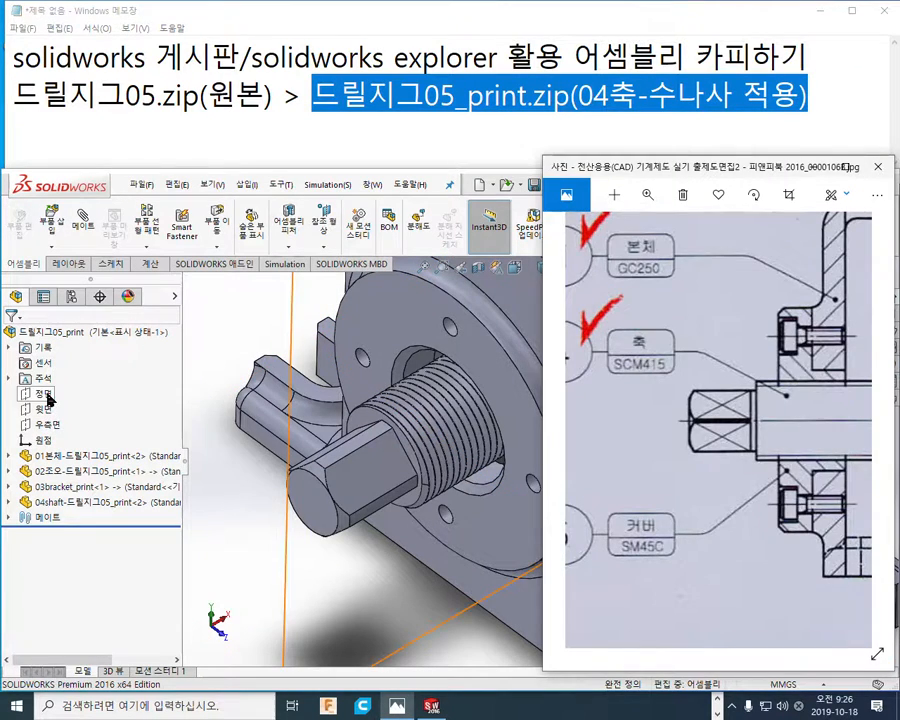
# Switch to the SOLIDWORKS assembly, fit the whole drill jig in view and narrow the window so the reference drawing stays visible
pyautogui.click(47, 399)
pyautogui.press('f')
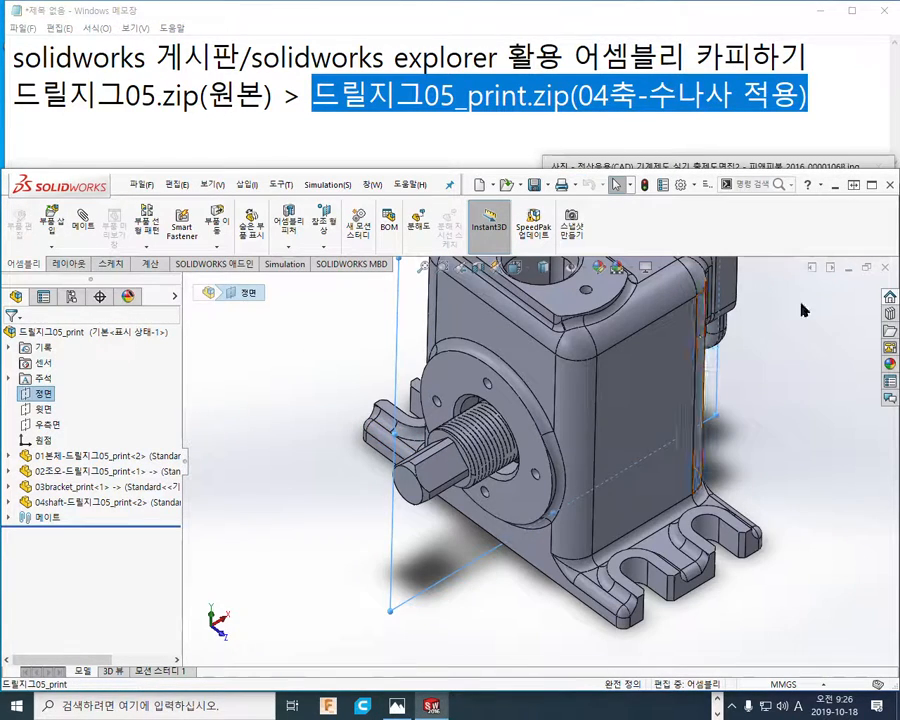
pyautogui.moveTo(897, 235); pyautogui.dragTo(578, 250)
pyautogui.scroll(4, 356, 417)
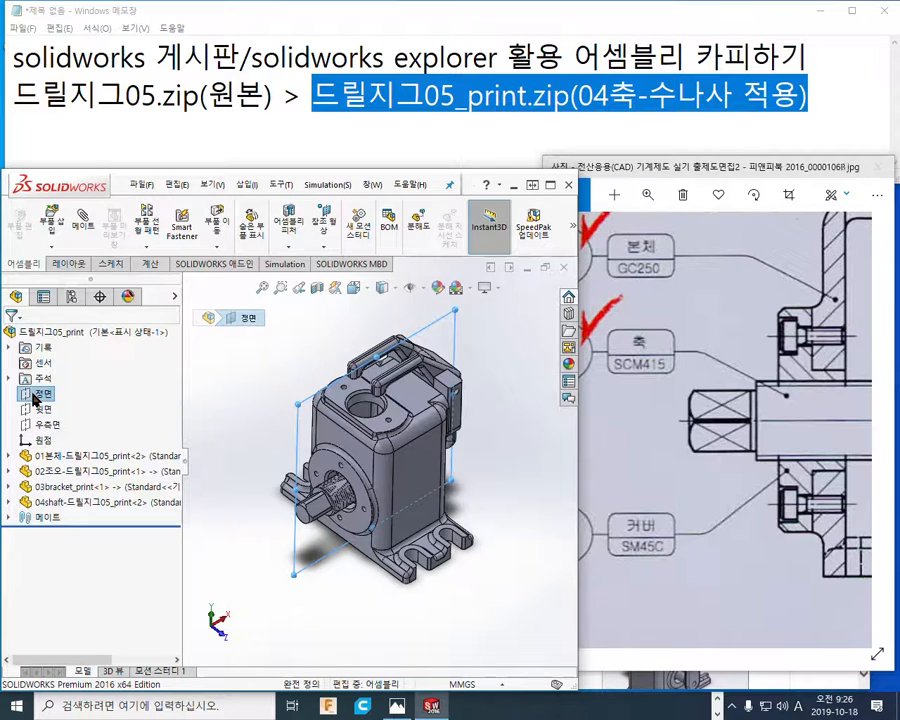
pyautogui.click(240, 397)
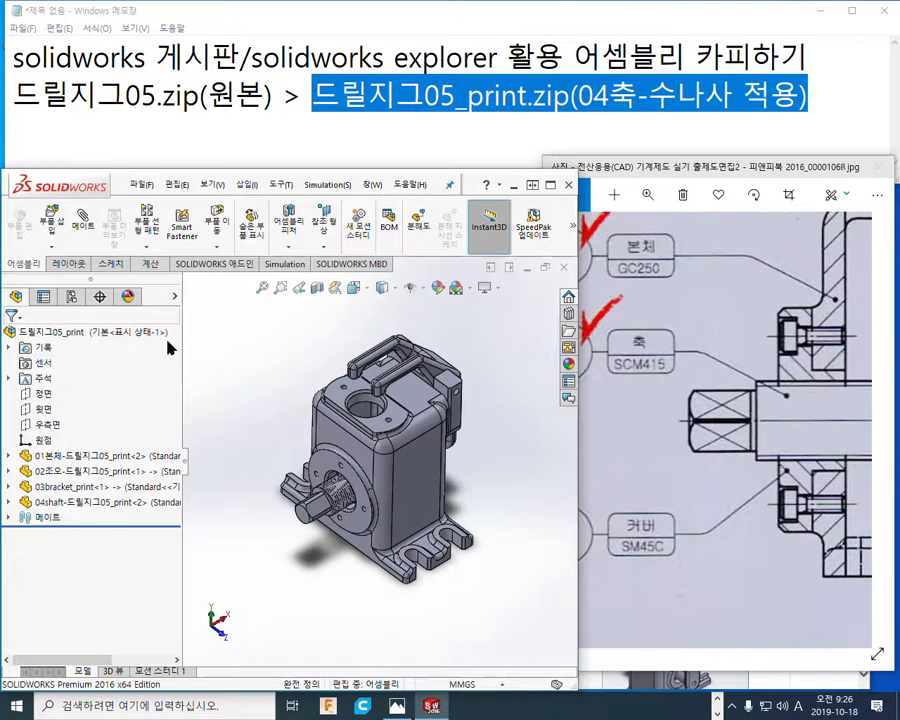
# Insert a new part into the assembly and place it on the assembly's front plane (정면)
pyautogui.click(51, 246)
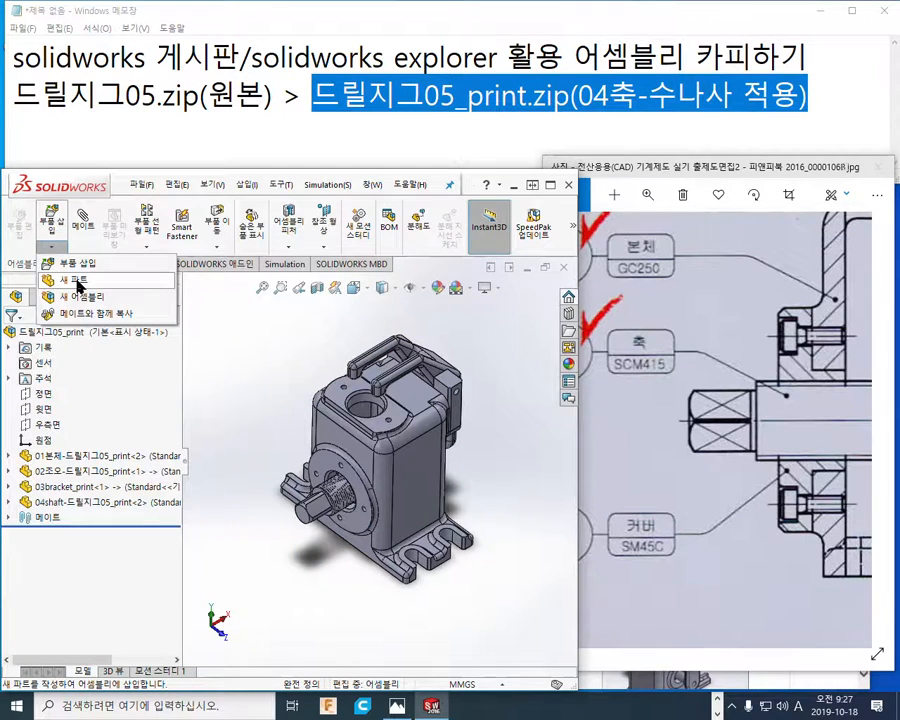
pyautogui.click(79, 284)
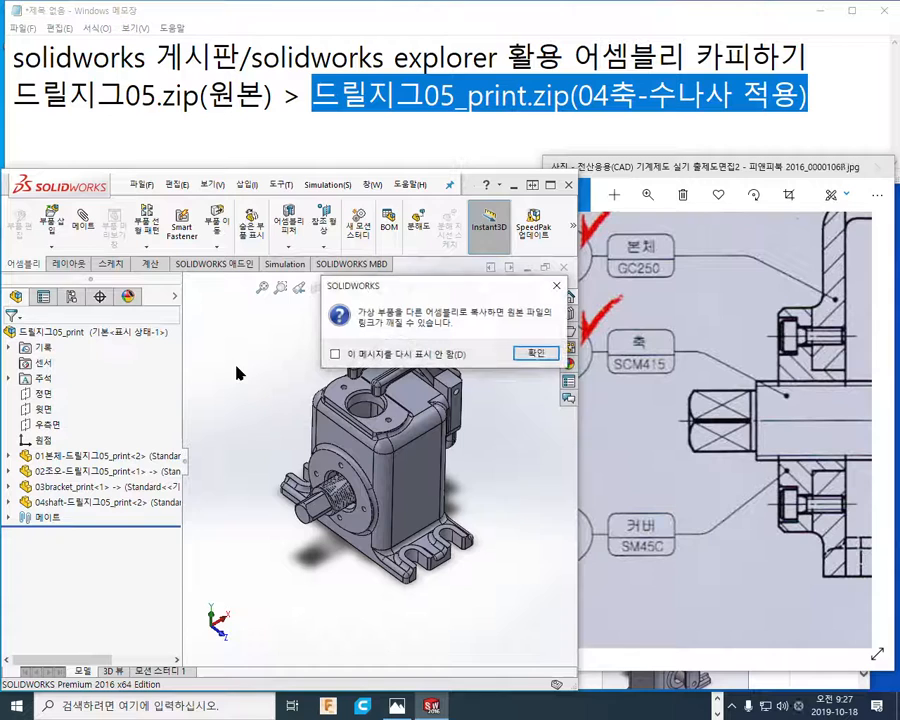
pyautogui.click(532, 351)
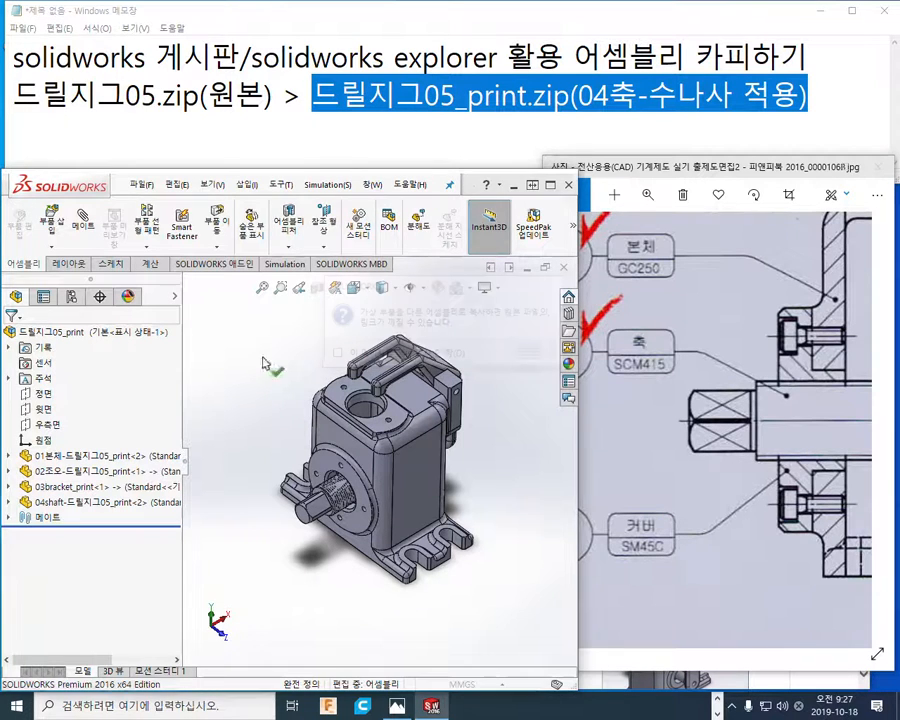
pyautogui.click(40, 395)
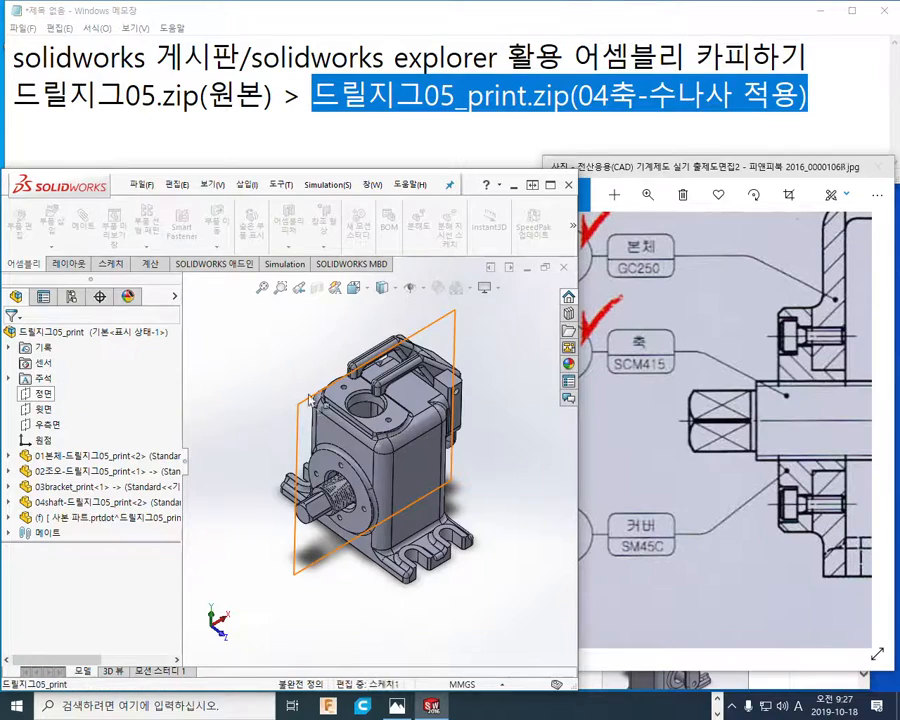
# View the part's sketch from the front and maximize the window with the threaded shaft and housing in view
pyautogui.hotkey('ctrl', '8')
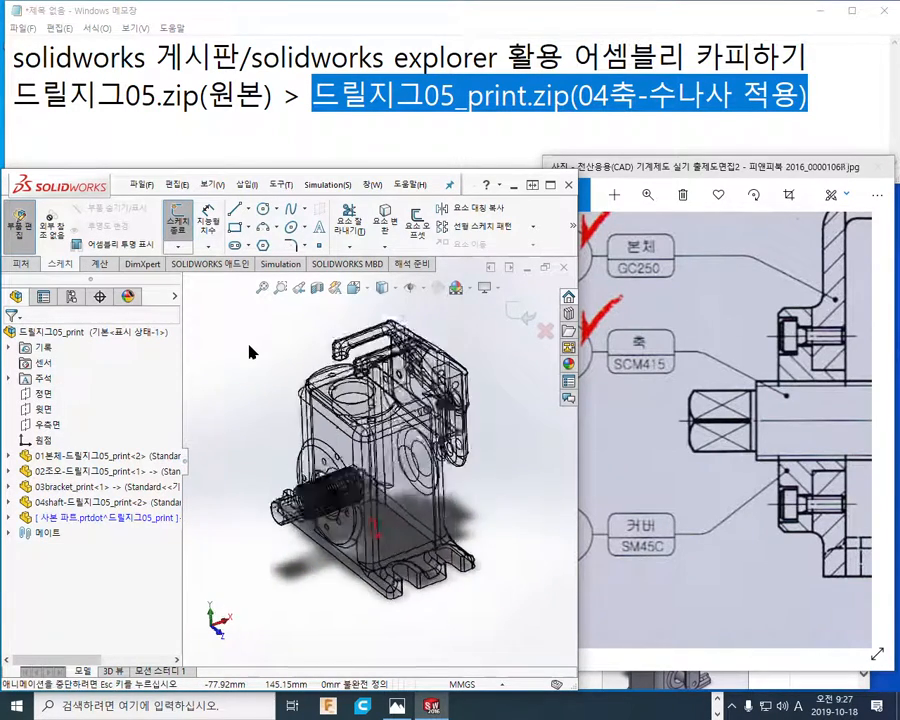
pyautogui.keyDown('ctrl'); pyautogui.moveTo(263, 408); pyautogui.dragTo(324, 371, button='middle'); pyautogui.keyUp('ctrl')
pyautogui.scroll(-6, 324, 371)
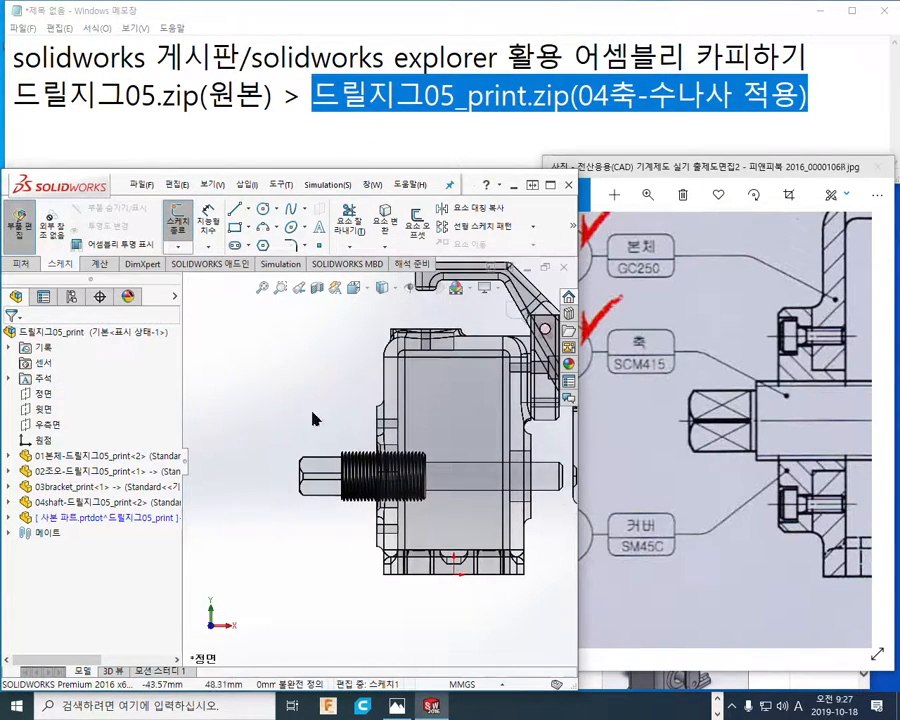
pyautogui.scroll(4, 313, 404)
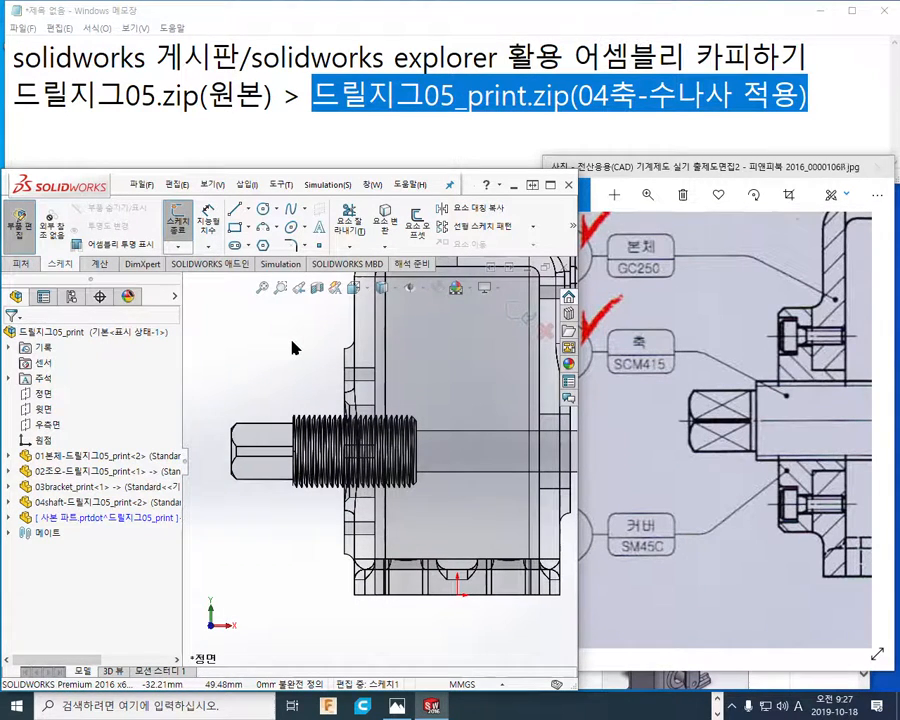
pyautogui.scroll(1, 288, 340)
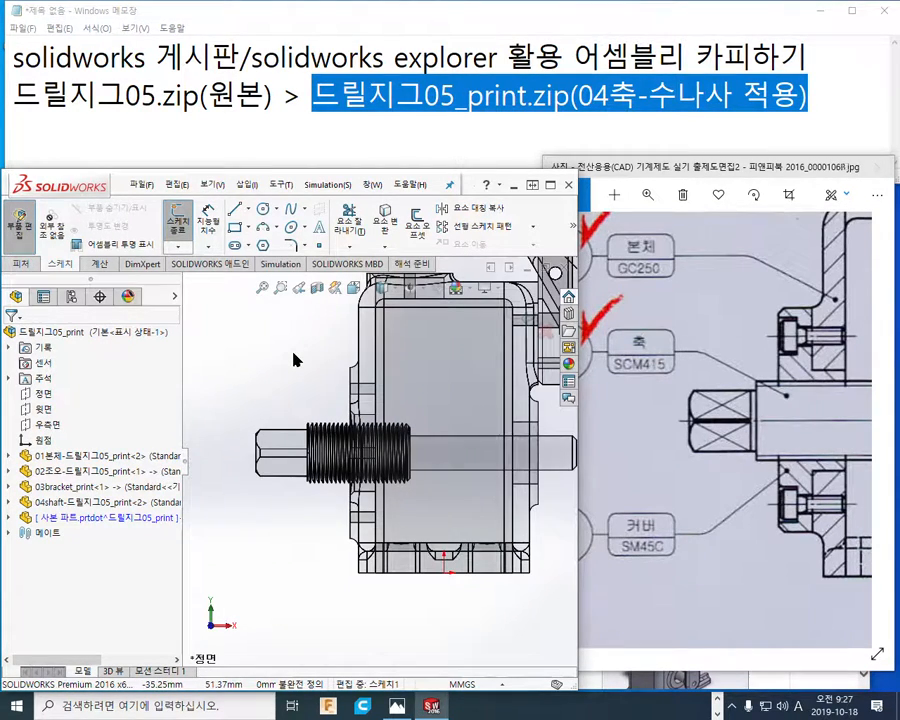
pyautogui.click(550, 184)
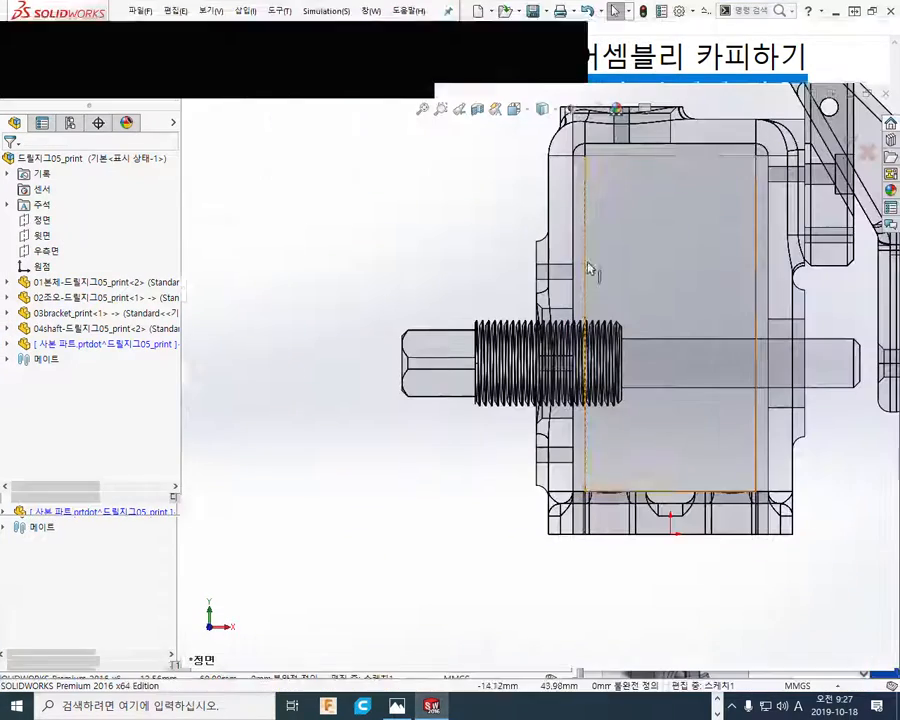
pyautogui.keyDown('ctrl'); pyautogui.moveTo(432, 283); pyautogui.dragTo(325, 311, button='middle'); pyautogui.keyUp('ctrl')
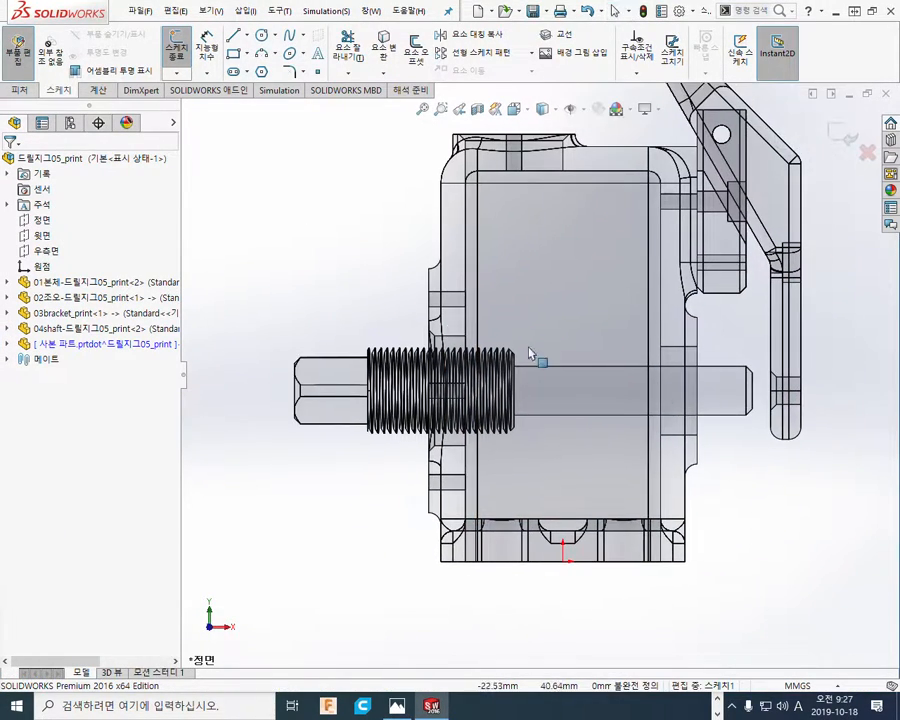
# Mark the centerline's possible start points, the shaft axis, the stepped cover profile and its revolve direction, and clear the marks
pyautogui.press('F12')
pyautogui.moveTo(698, 313); pyautogui.dragTo(698, 468)
pyautogui.moveTo(755, 371); pyautogui.dragTo(755, 407)
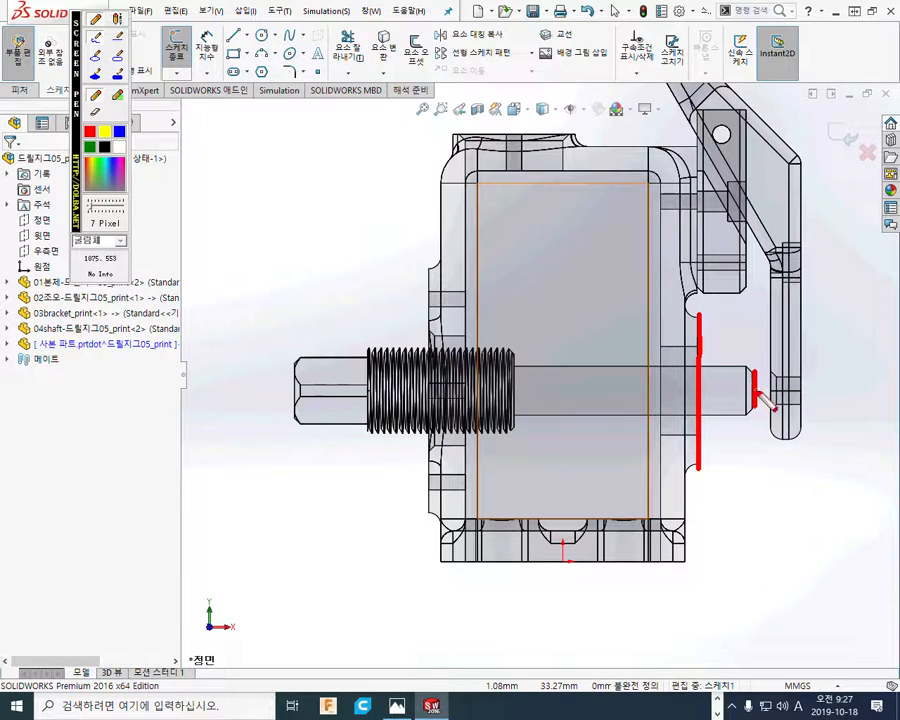
pyautogui.moveTo(758, 386)
pyautogui.mouseDown()
pyautogui.moveTo(752, 393)
pyautogui.moveTo(763, 389)
pyautogui.mouseUp()
pyautogui.moveTo(707, 395); pyautogui.dragTo(220, 393)
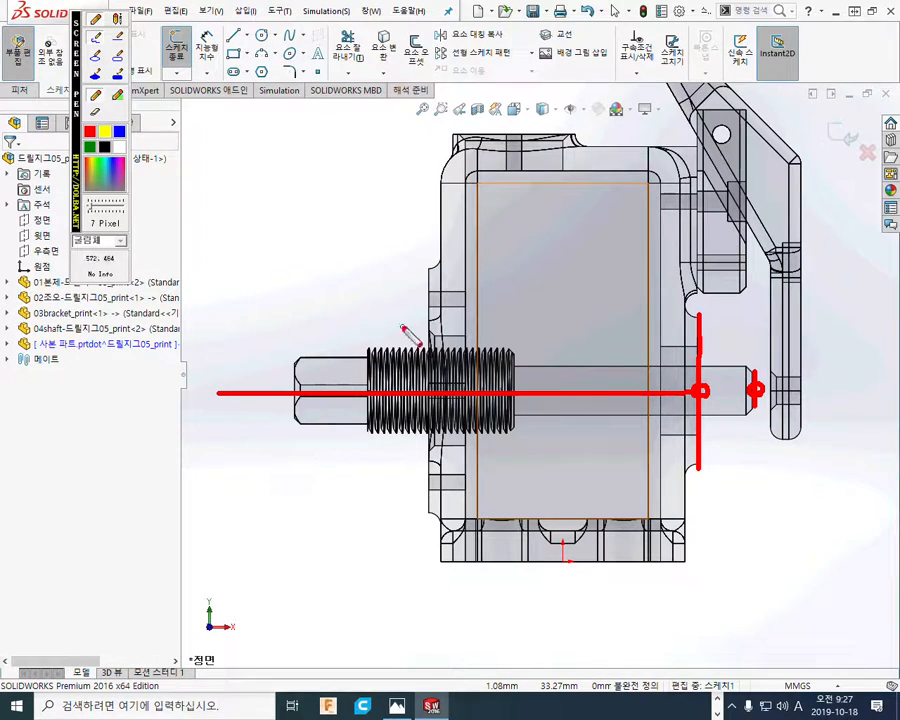
pyautogui.moveTo(422, 273)
pyautogui.mouseDown()
pyautogui.moveTo(375, 287)
pyautogui.moveTo(376, 353)
pyautogui.mouseUp()
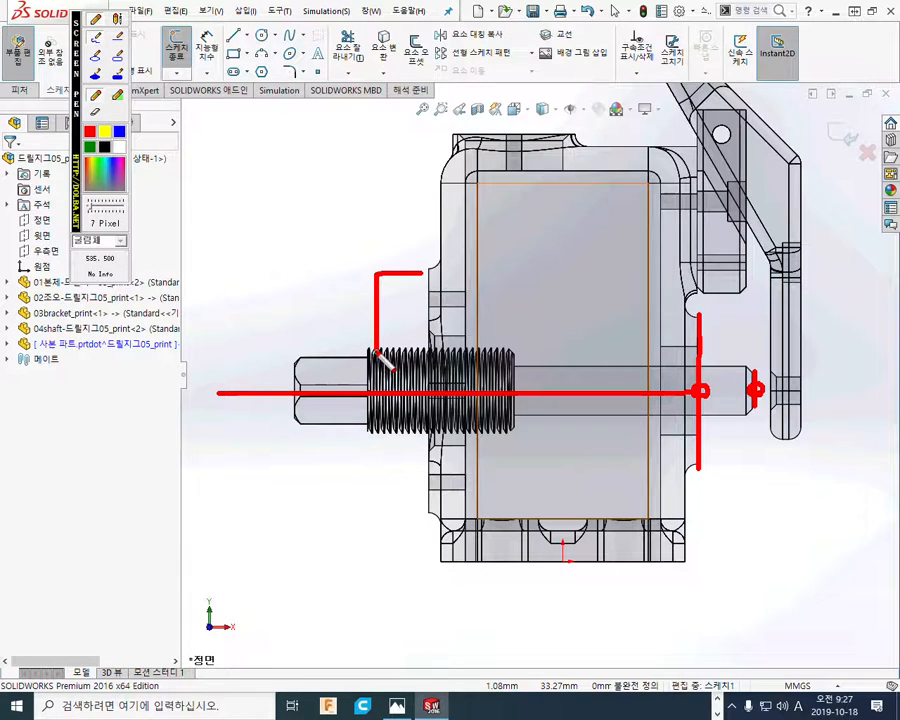
pyautogui.moveTo(425, 272)
pyautogui.mouseDown()
pyautogui.moveTo(425, 326)
pyautogui.moveTo(459, 335)
pyautogui.moveTo(463, 354)
pyautogui.moveTo(425, 354)
pyautogui.mouseUp()
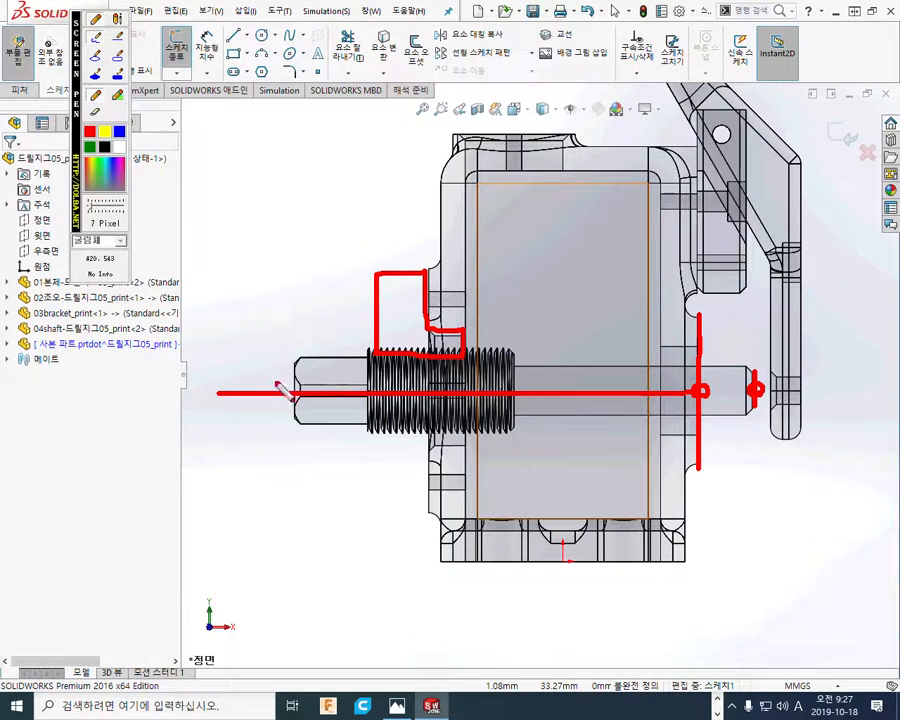
pyautogui.moveTo(260, 374); pyautogui.dragTo(262, 420)
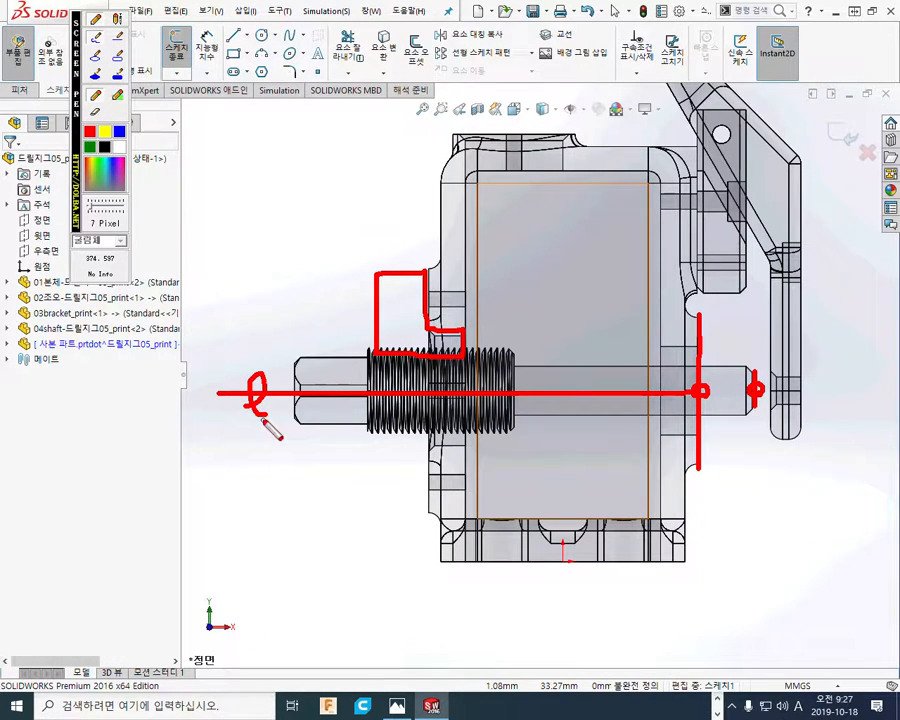
pyautogui.press('Escape')
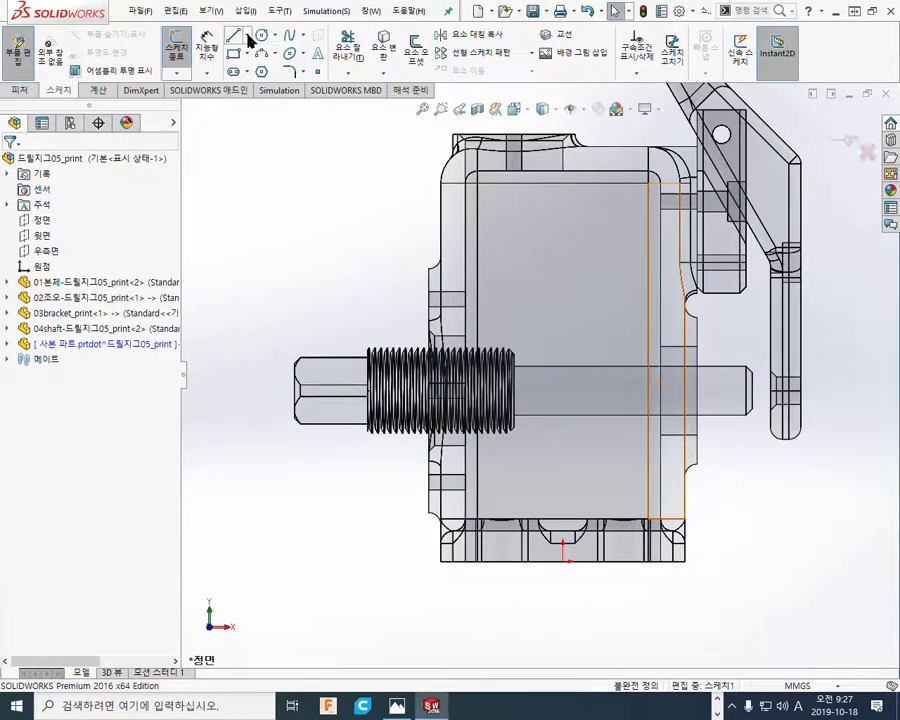
# Sketch a horizontal centerline along the shaft axis from the shaft's plain end face to beyond its hexagonal end
pyautogui.click(247, 36)
pyautogui.click(263, 72)
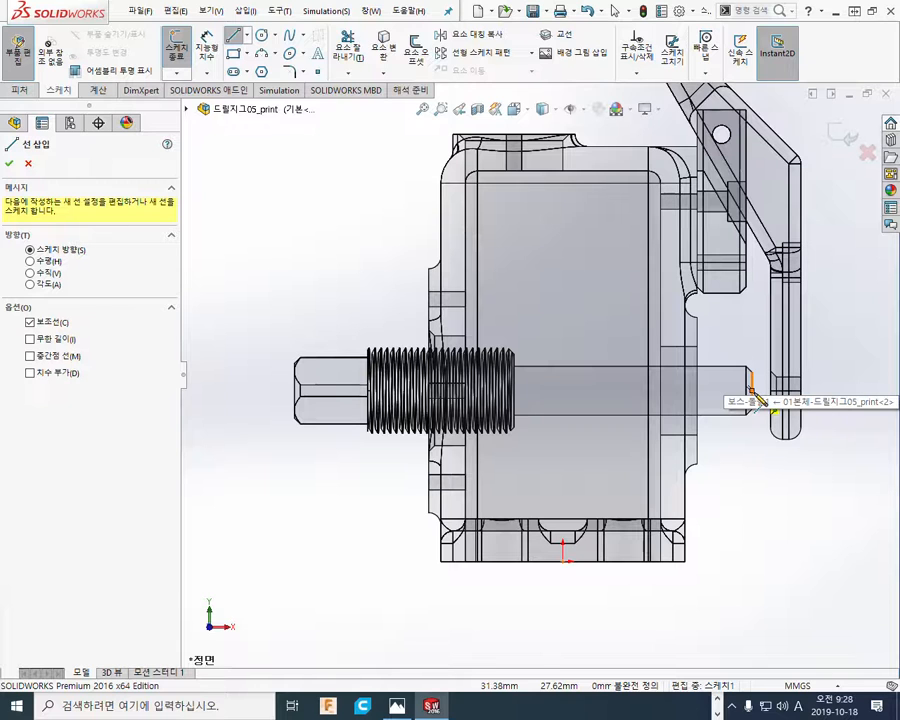
pyautogui.moveTo(760, 400)
pyautogui.mouseDown()
pyautogui.moveTo(774, 412)
pyautogui.moveTo(251, 402)
pyautogui.moveTo(240, 392)
pyautogui.mouseUp()
pyautogui.rightClick(330, 200)
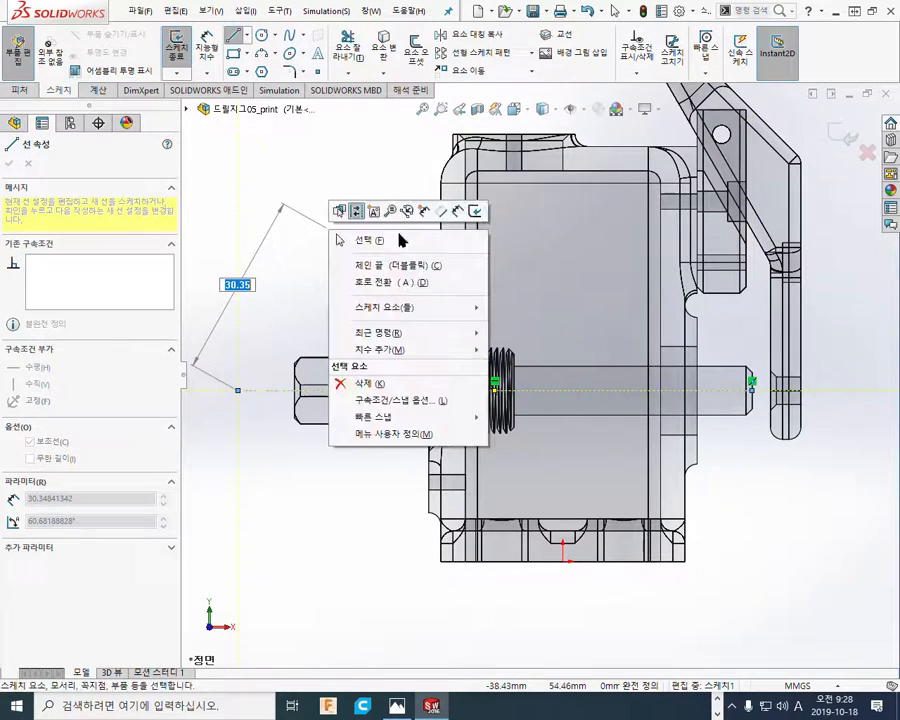
pyautogui.click(398, 237)
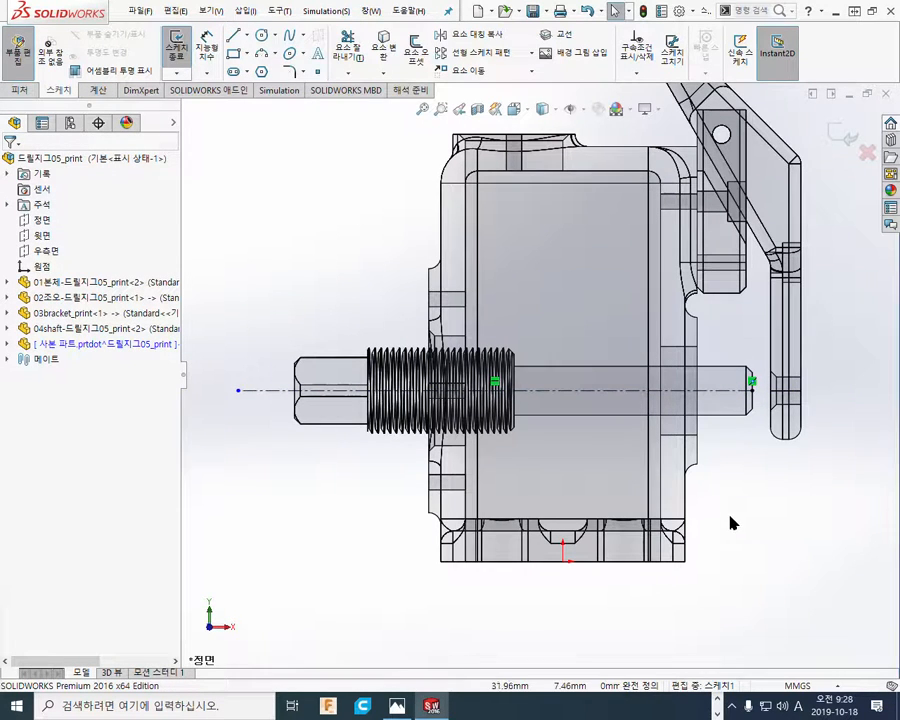
# Inspect the new part's sketch for its external reference and delete the coincident relation at the centerline's shaft-end point
pyautogui.click(8, 344)
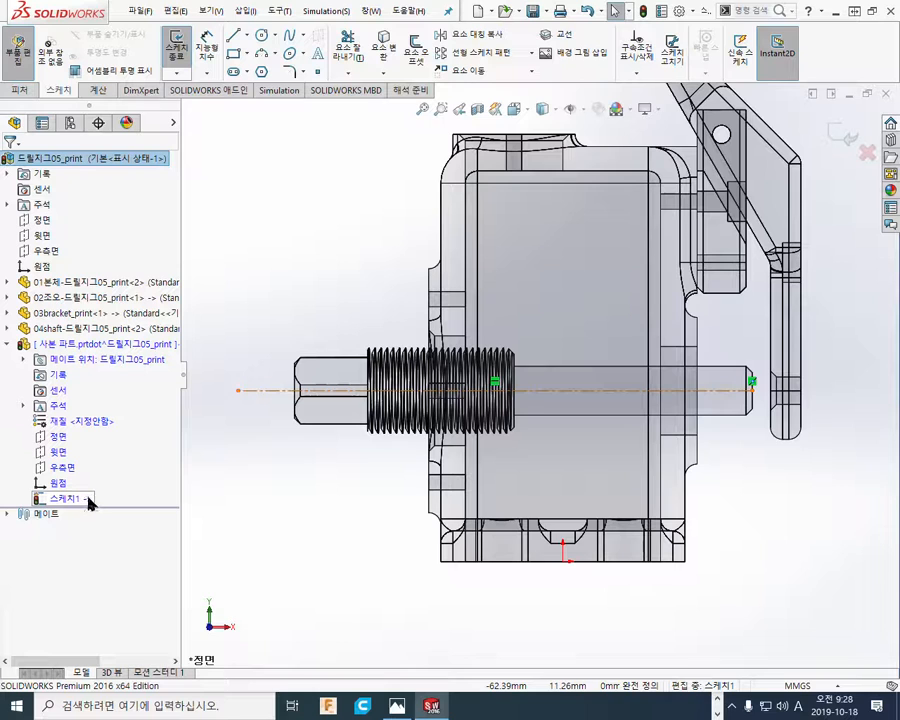
pyautogui.press('F9')
pyautogui.moveTo(83, 497)
pyautogui.mouseDown()
pyautogui.moveTo(114, 497)
pyautogui.moveTo(101, 511)
pyautogui.mouseUp()
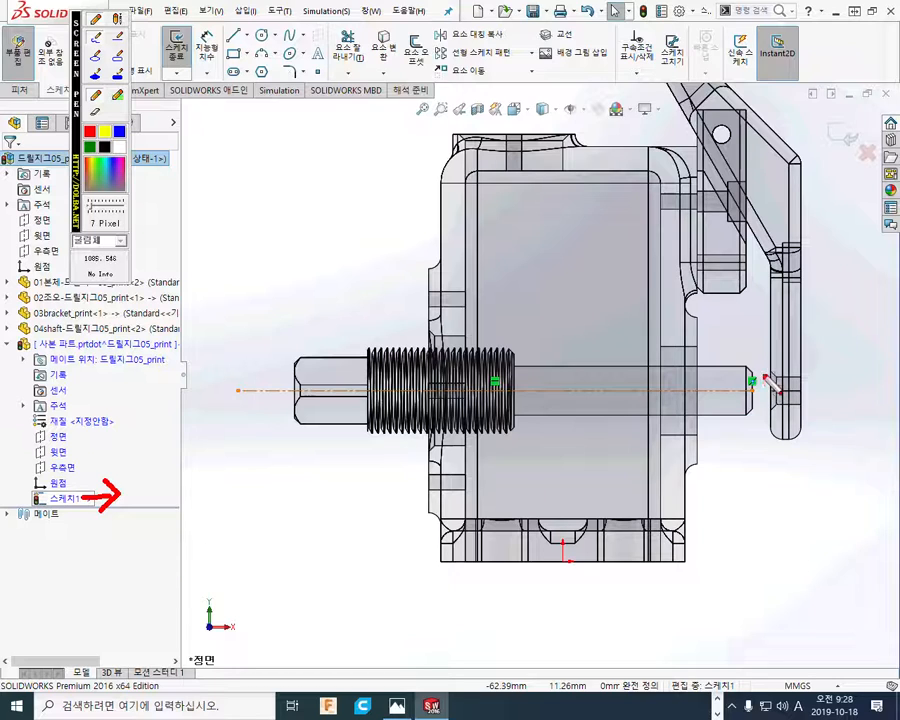
pyautogui.moveTo(755, 365); pyautogui.dragTo(754, 422)
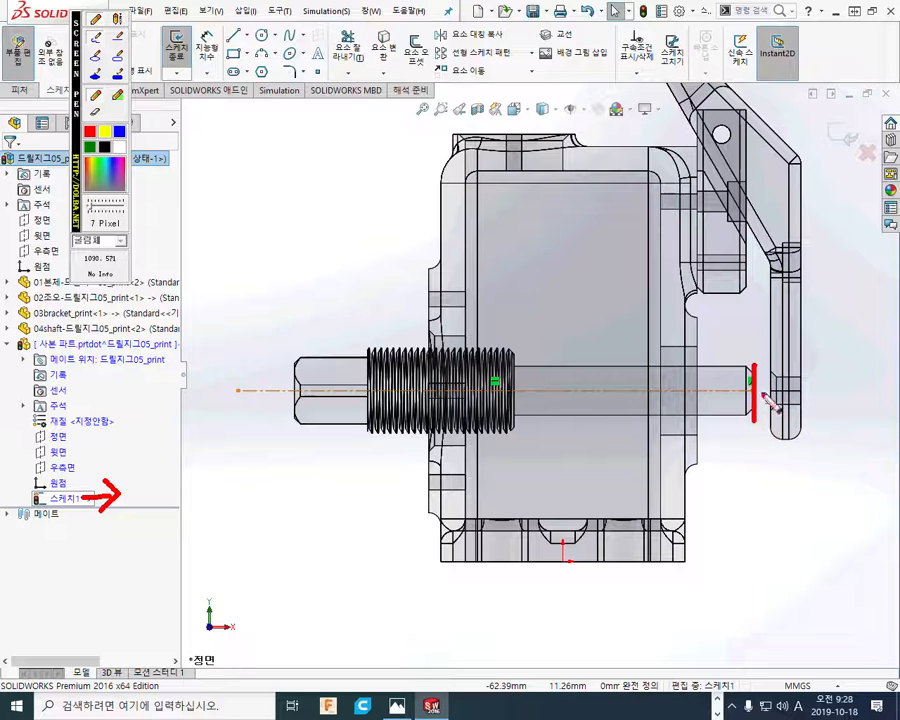
pyautogui.moveTo(756, 382); pyautogui.dragTo(758, 400)
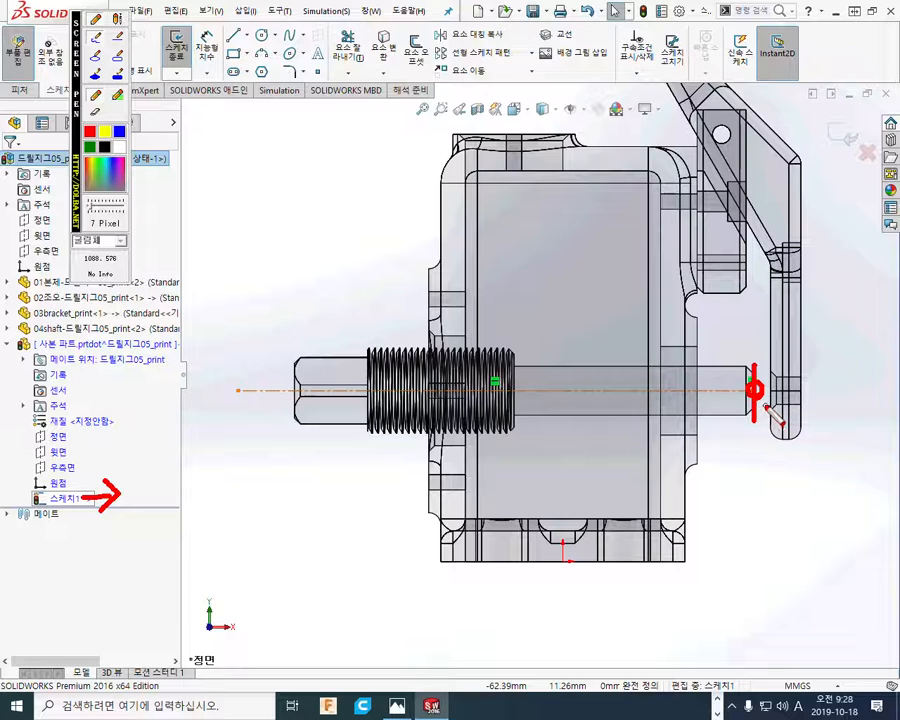
pyautogui.press('Escape')
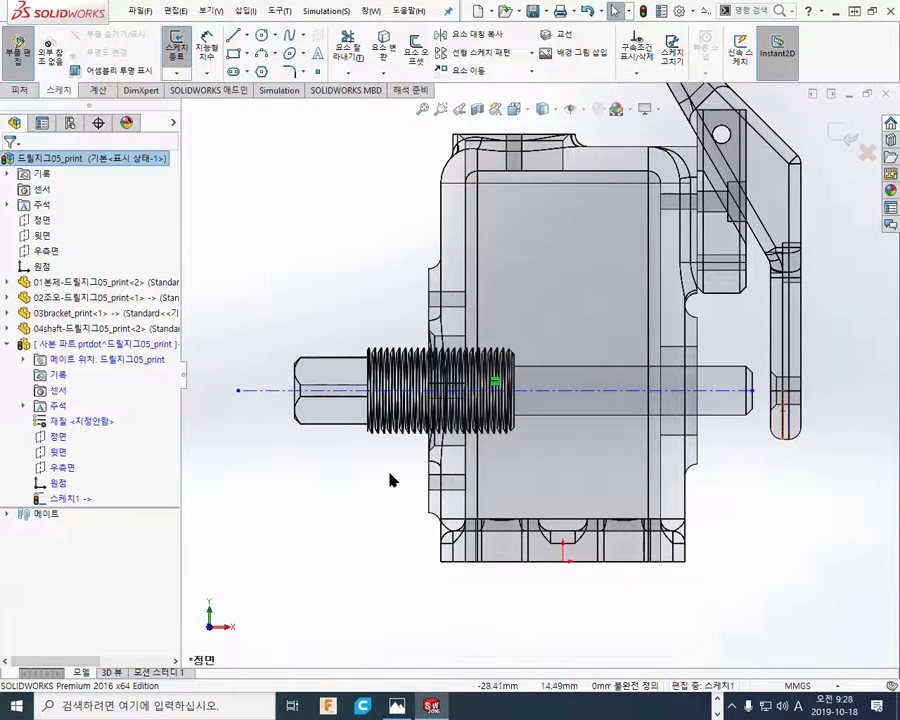
# Dimension the vertical distance from the new part's origin to the centerline, marking both on screen beforehand
pyautogui.rightClick(281, 492)
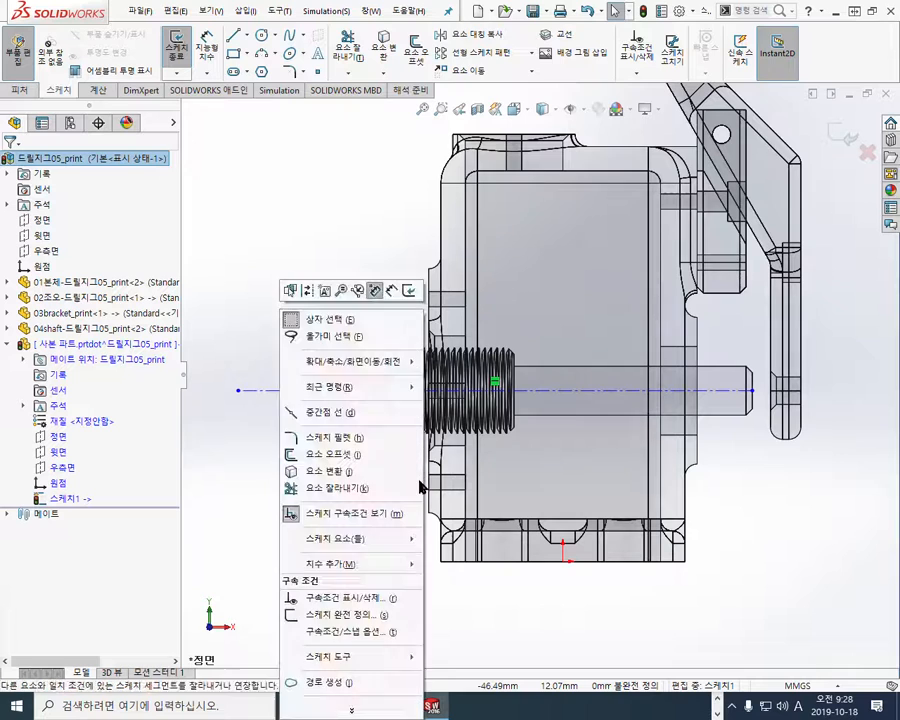
pyautogui.click(391, 291)
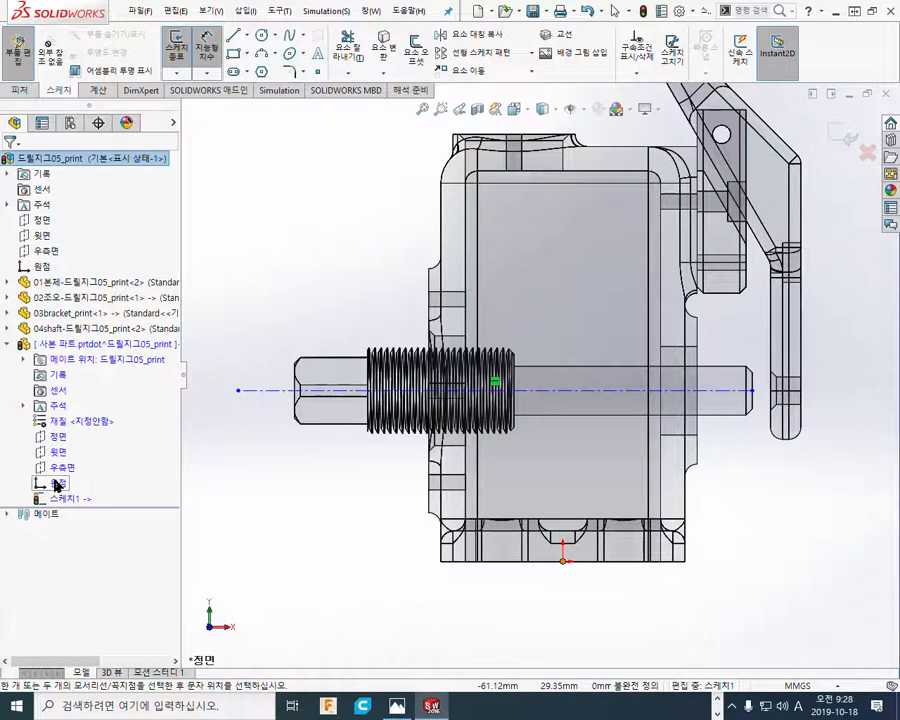
pyautogui.hotkey('ctrl', 'F2')
pyautogui.moveTo(86, 487)
pyautogui.mouseDown()
pyautogui.moveTo(28, 483)
pyautogui.moveTo(63, 493)
pyautogui.mouseUp()
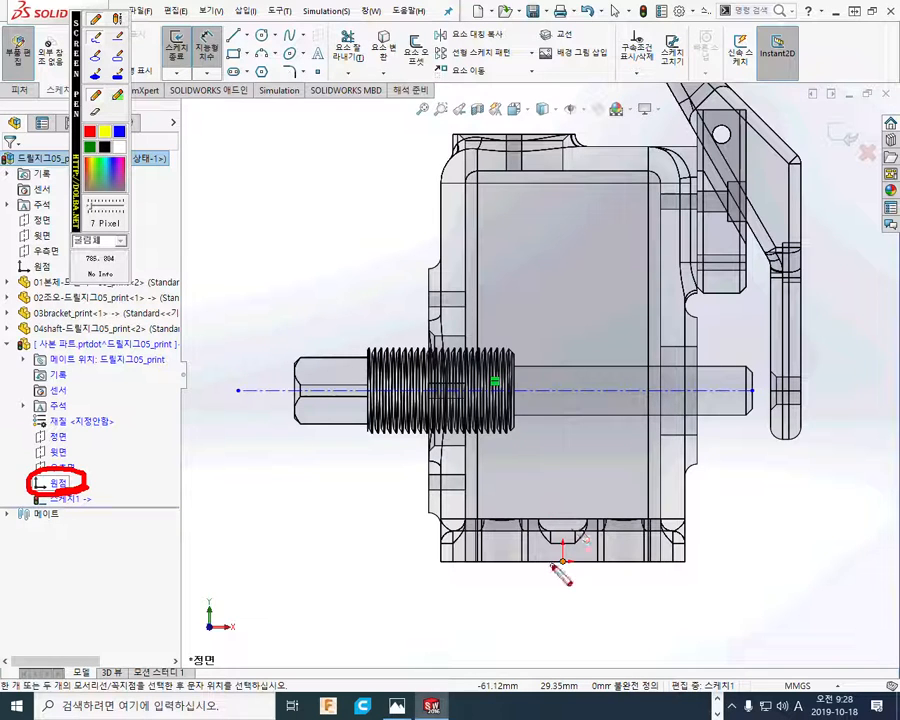
pyautogui.moveTo(252, 392)
pyautogui.mouseDown()
pyautogui.moveTo(252, 530)
pyautogui.moveTo(263, 405)
pyautogui.mouseUp()
pyautogui.moveTo(241, 530)
pyautogui.mouseDown()
pyautogui.moveTo(256, 543)
pyautogui.moveTo(263, 530)
pyautogui.mouseUp()
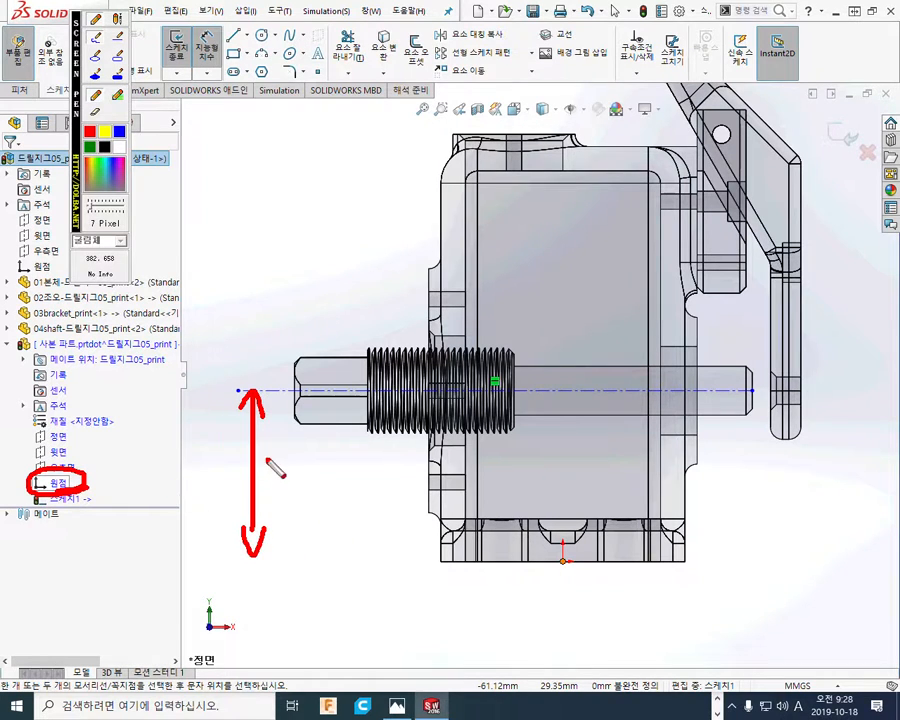
pyautogui.press('Escape')
pyautogui.click(58, 484)
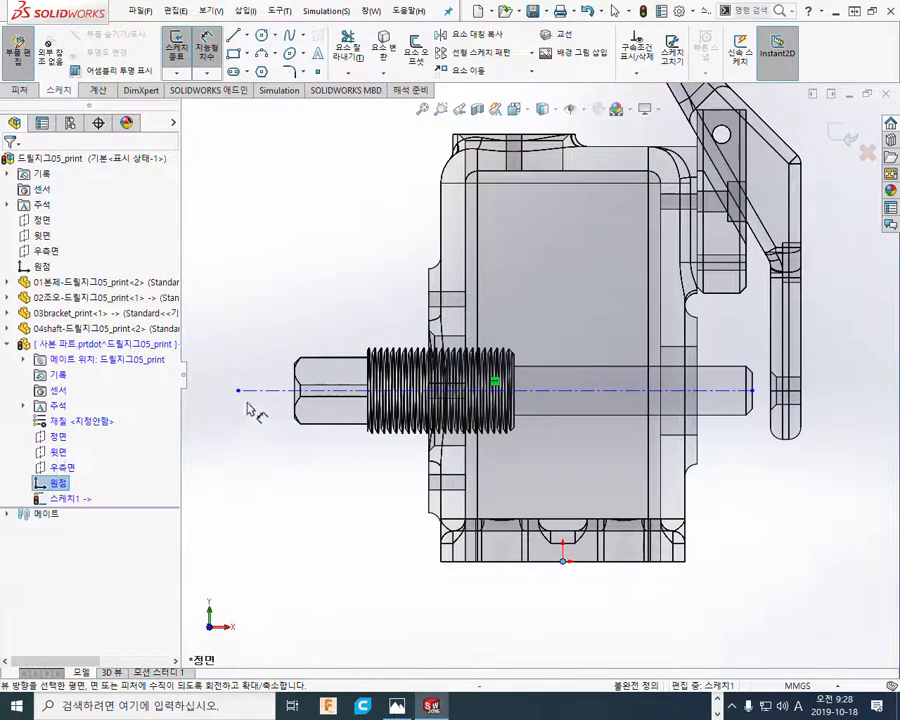
pyautogui.click(263, 392)
pyautogui.click(310, 505)
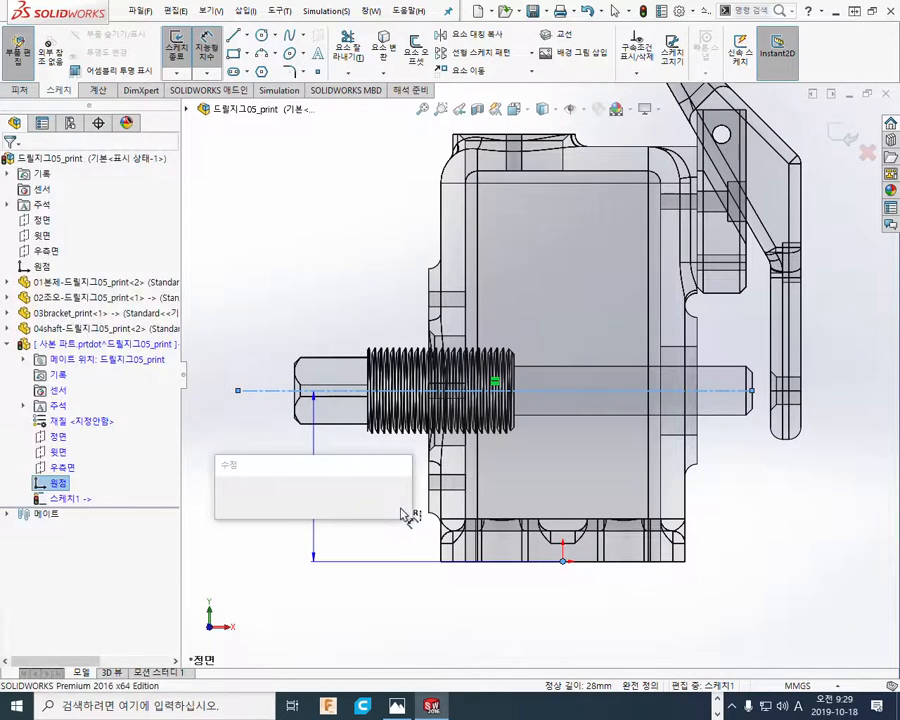
pyautogui.click(222, 490)
pyautogui.click(337, 248)
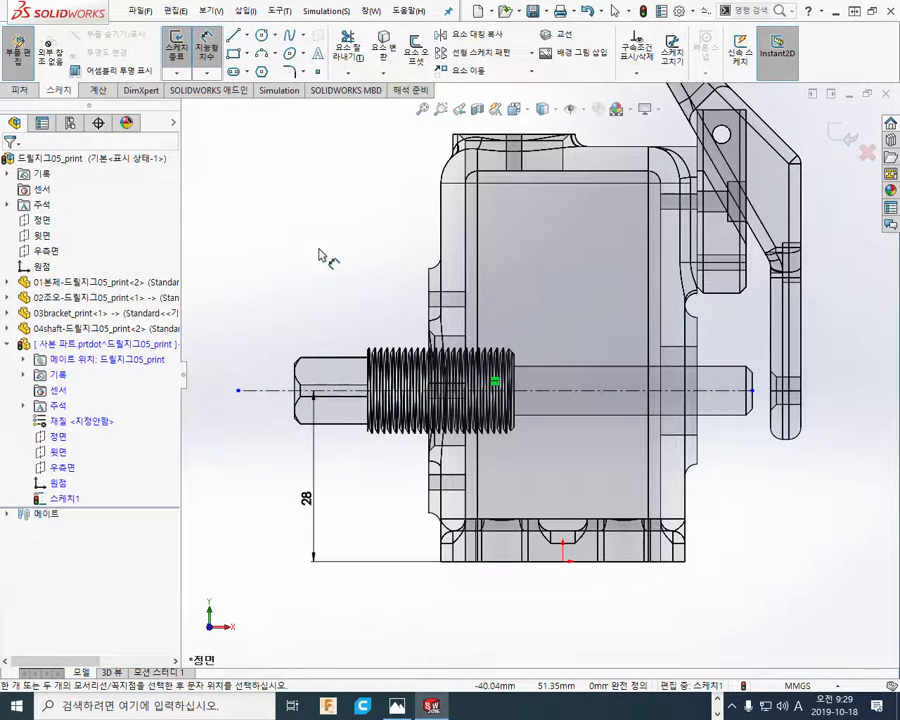
# Mark the new part's sketch entry, the centerline's shaft-end point and the 28 mm dimension, and clear the marks
pyautogui.press('F12')
pyautogui.moveTo(86, 494)
pyautogui.mouseDown()
pyautogui.moveTo(101, 495)
pyautogui.moveTo(82, 494)
pyautogui.moveTo(100, 508)
pyautogui.mouseUp()
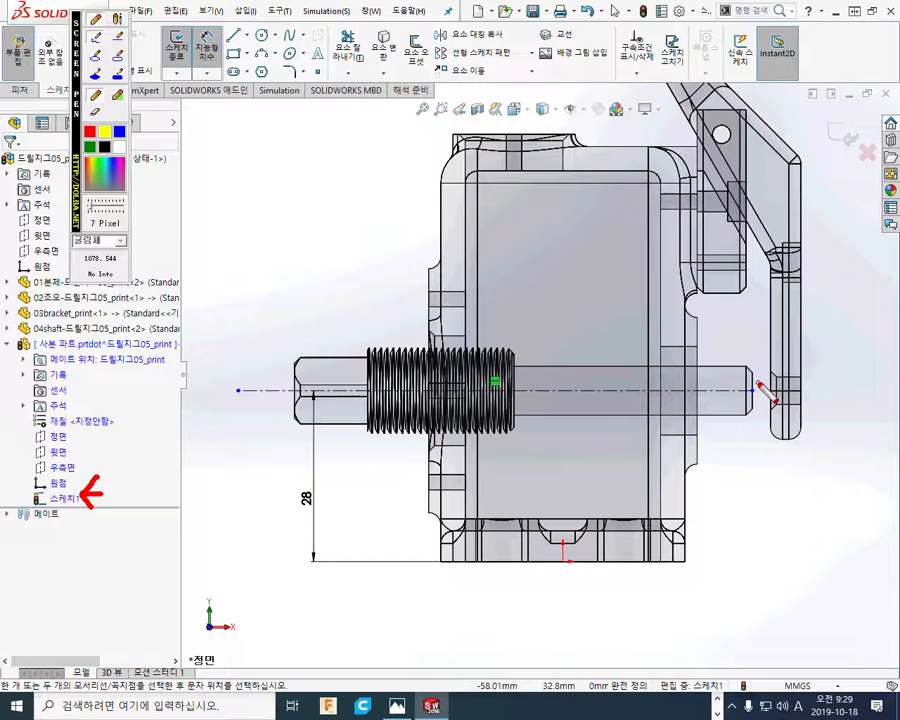
pyautogui.moveTo(752, 364); pyautogui.dragTo(757, 429)
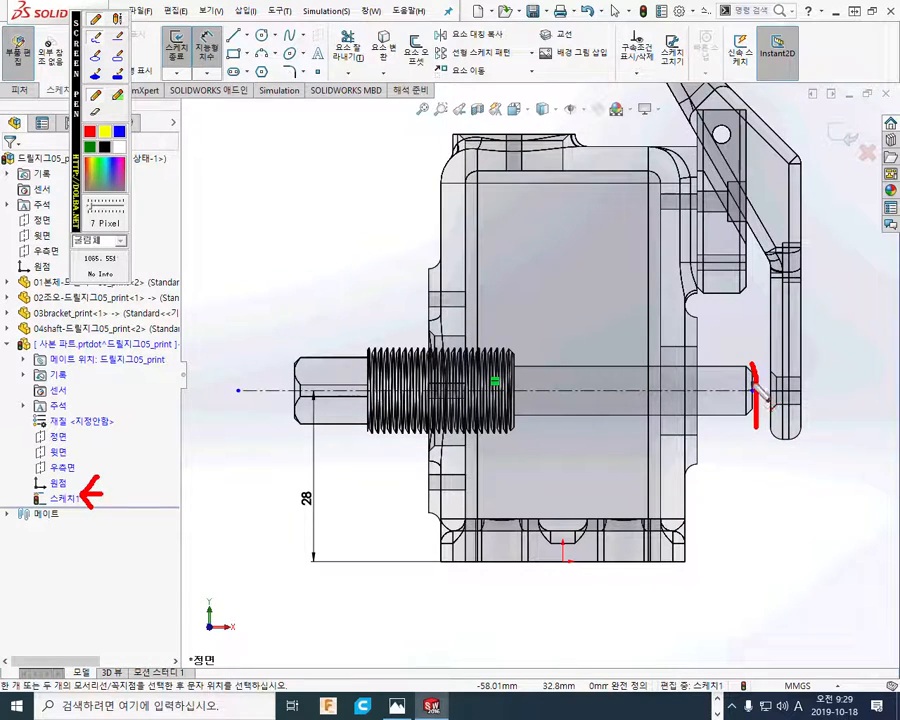
pyautogui.moveTo(773, 376); pyautogui.dragTo(727, 414)
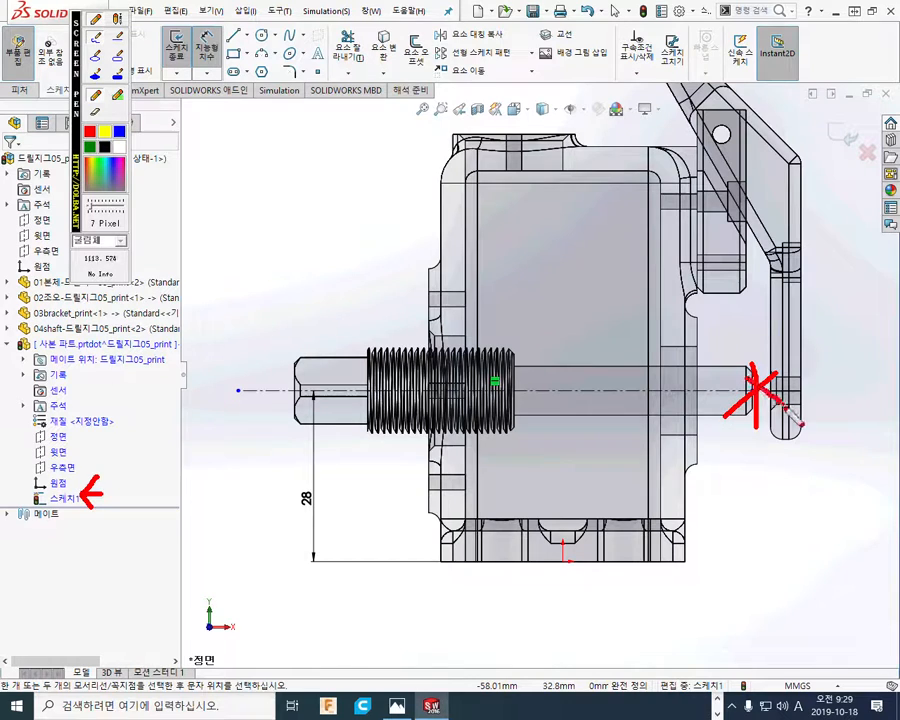
pyautogui.moveTo(316, 516)
pyautogui.mouseDown()
pyautogui.moveTo(328, 472)
pyautogui.moveTo(315, 521)
pyautogui.mouseUp()
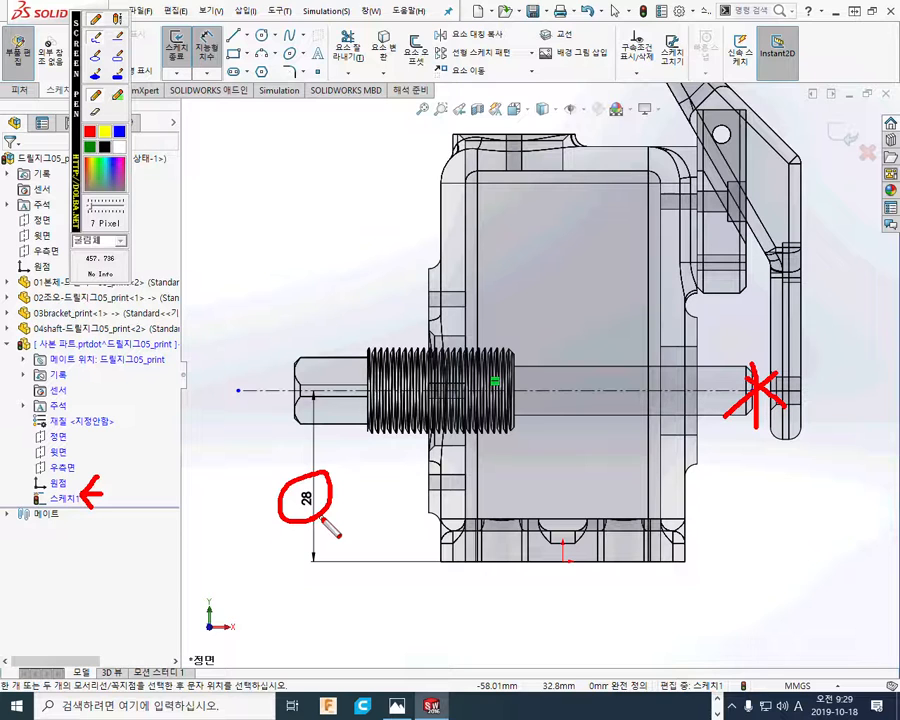
pyautogui.press('Escape')
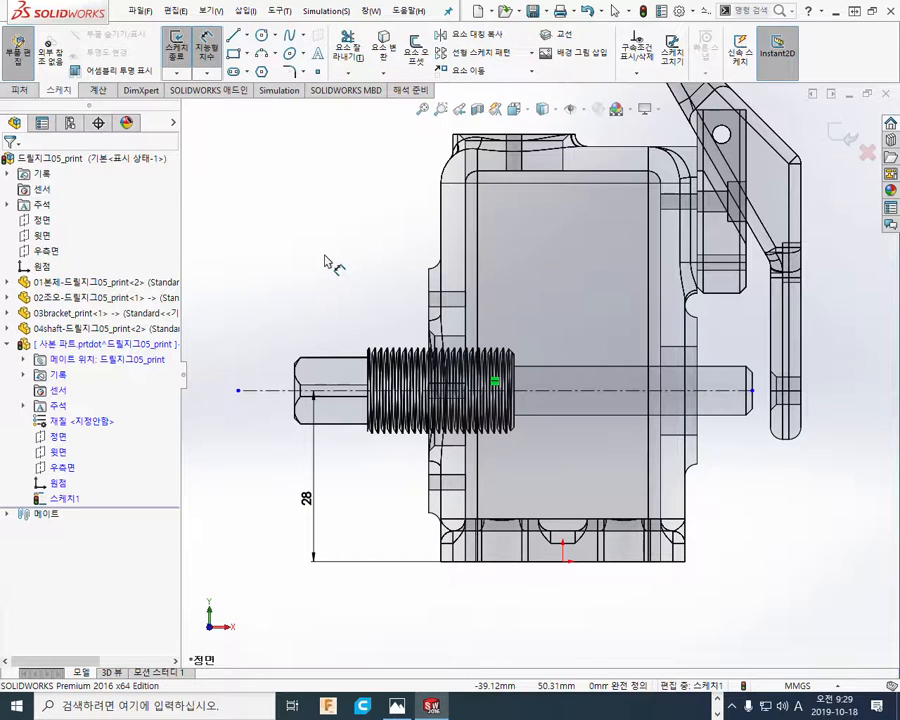
# Leave dimensioning, mark the housing edges for Convert Entities, the stepped cover profile and its revolve direction around the thread, and clear the marks
pyautogui.scroll(-3, 362, 265)
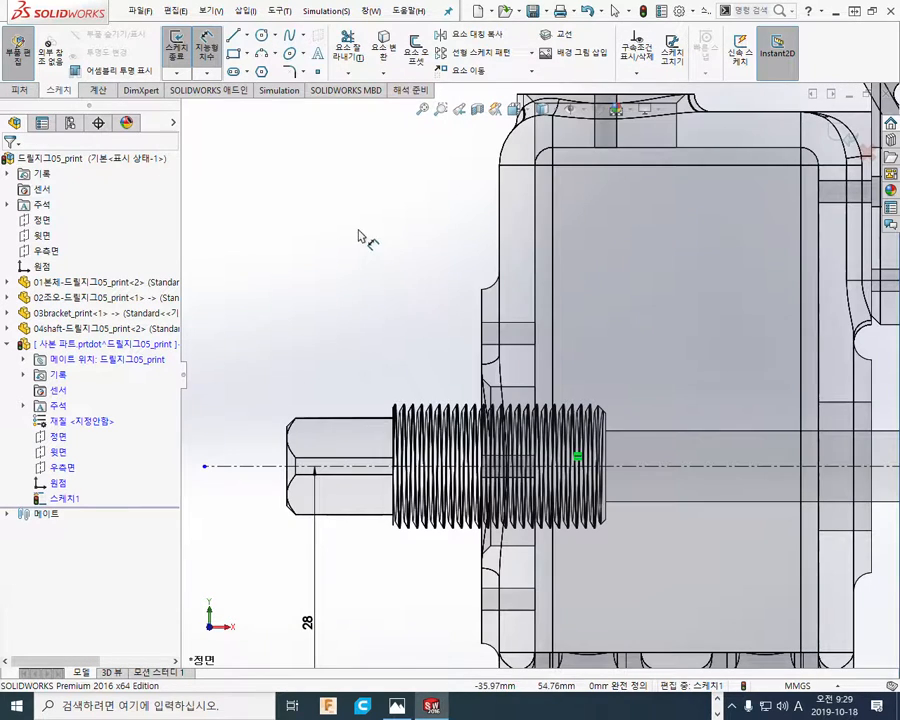
pyautogui.rightClick(362, 234)
pyautogui.click(409, 292)
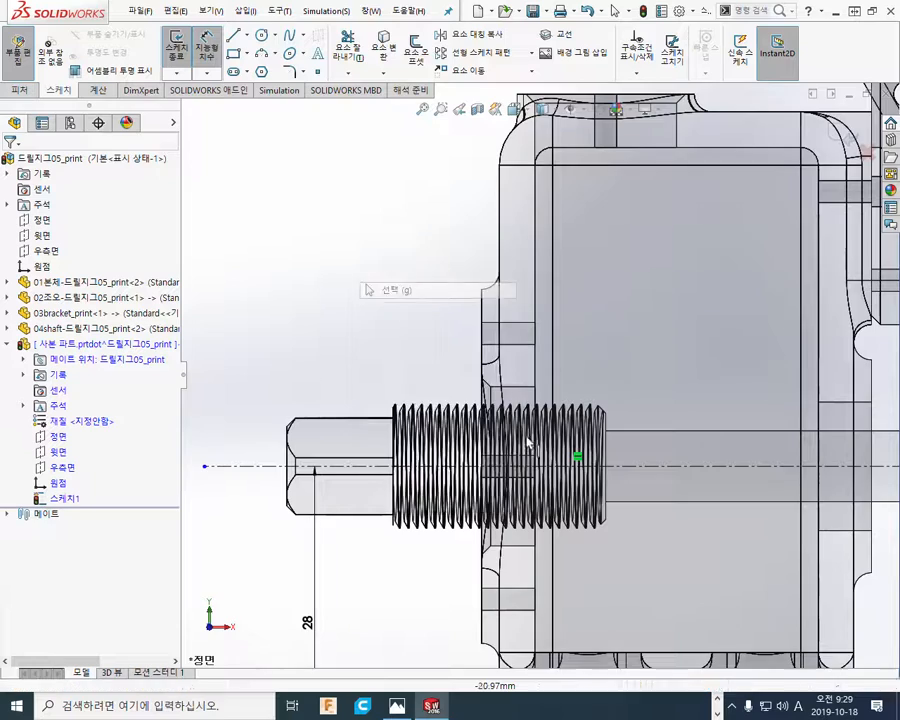
pyautogui.scroll(-4, 452, 344)
pyautogui.keyDown('ctrl'); pyautogui.moveTo(368, 241); pyautogui.dragTo(412, 293, button='middle'); pyautogui.keyUp('ctrl')
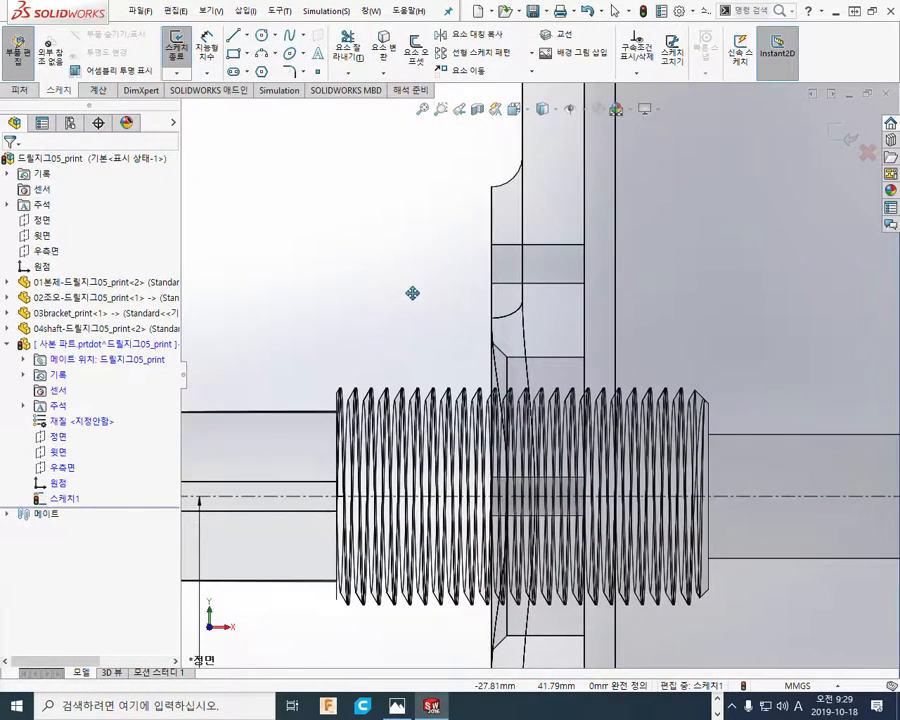
pyautogui.moveTo(385, 27); pyautogui.dragTo(402, 76)
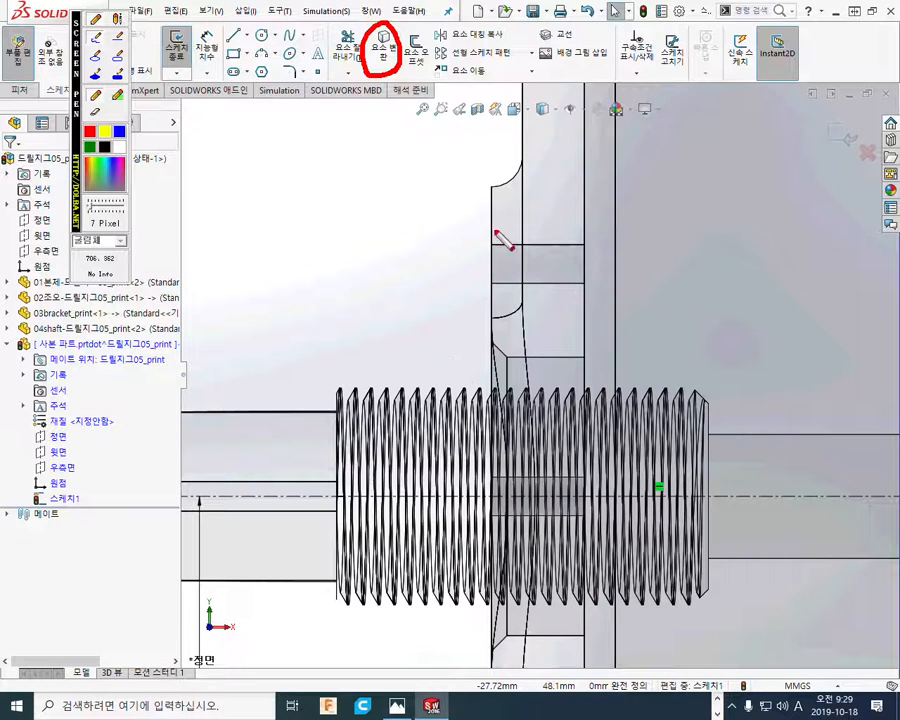
pyautogui.moveTo(490, 177); pyautogui.dragTo(487, 345)
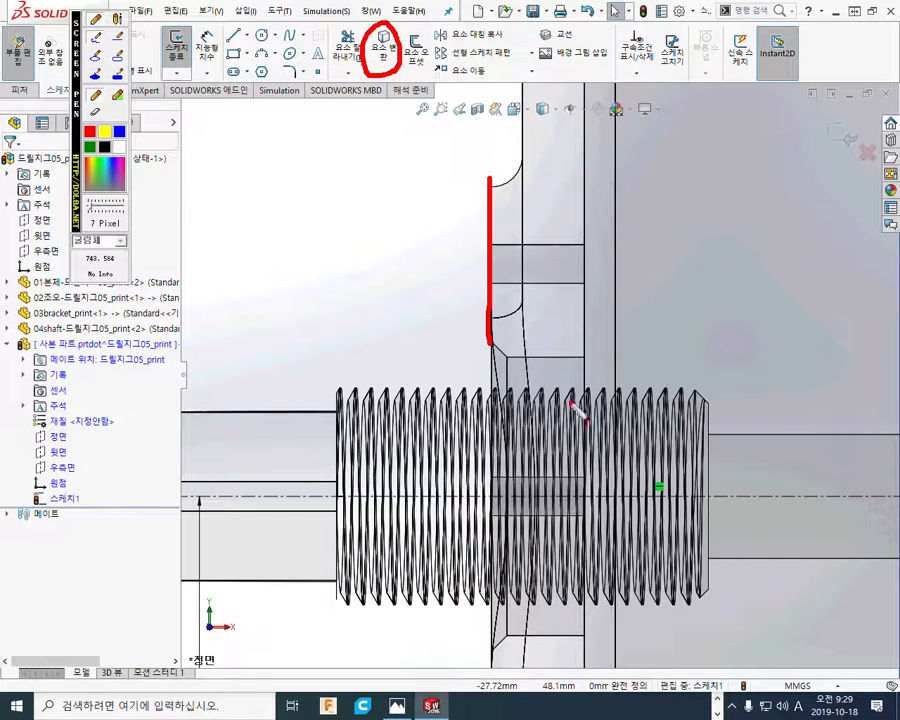
pyautogui.moveTo(507, 355); pyautogui.dragTo(584, 353)
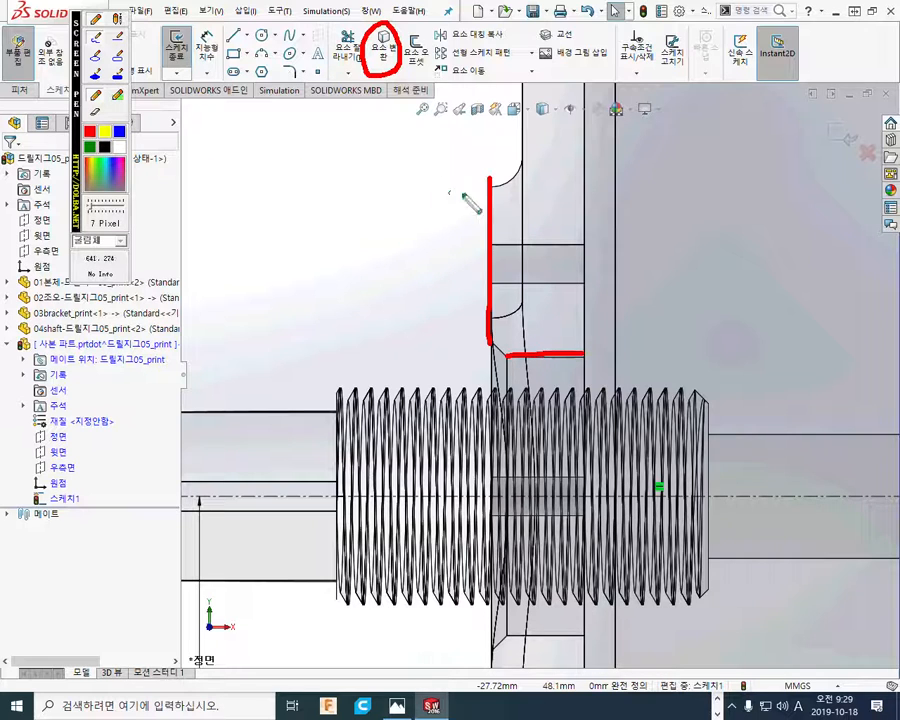
pyautogui.moveTo(394, 72)
pyautogui.mouseDown()
pyautogui.moveTo(464, 116)
pyautogui.moveTo(480, 160)
pyautogui.moveTo(500, 152)
pyautogui.mouseUp()
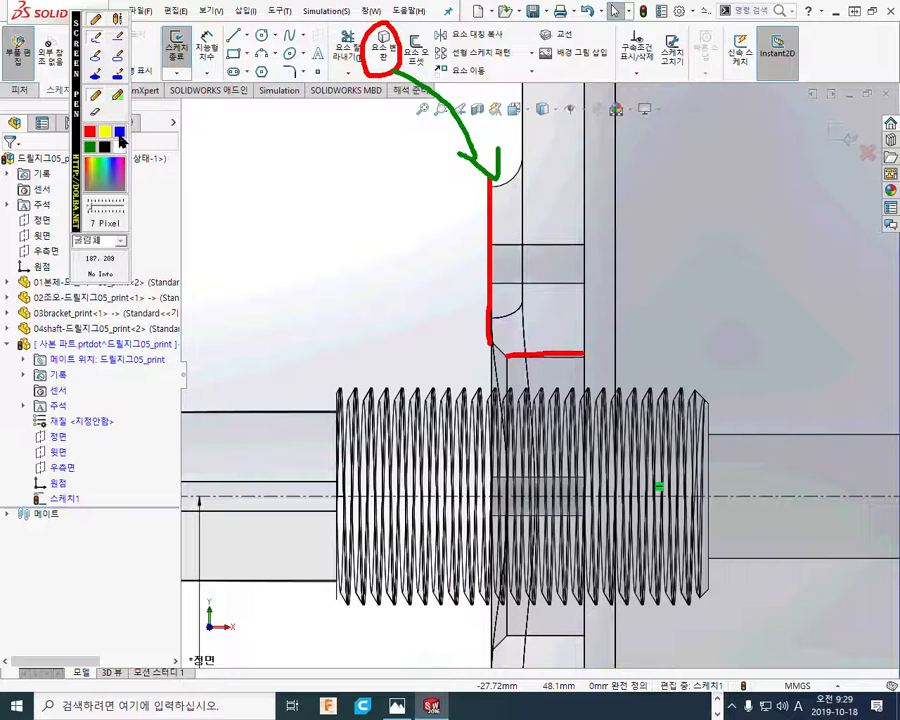
pyautogui.moveTo(489, 186)
pyautogui.mouseDown()
pyautogui.moveTo(408, 186)
pyautogui.moveTo(409, 368)
pyautogui.moveTo(437, 399)
pyautogui.moveTo(584, 401)
pyautogui.mouseUp()
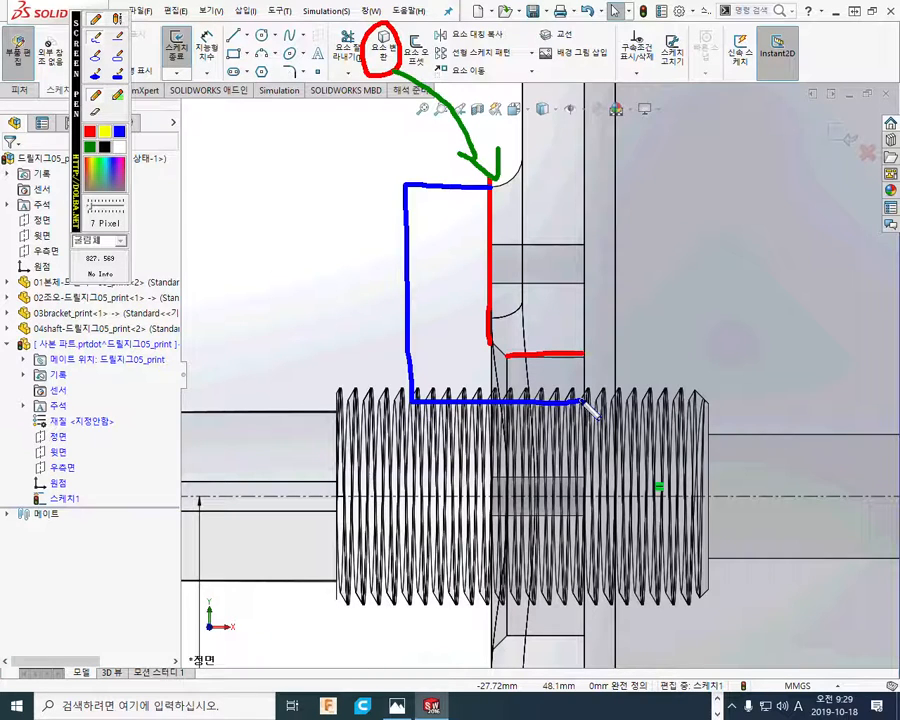
pyautogui.moveTo(583, 400); pyautogui.dragTo(582, 351)
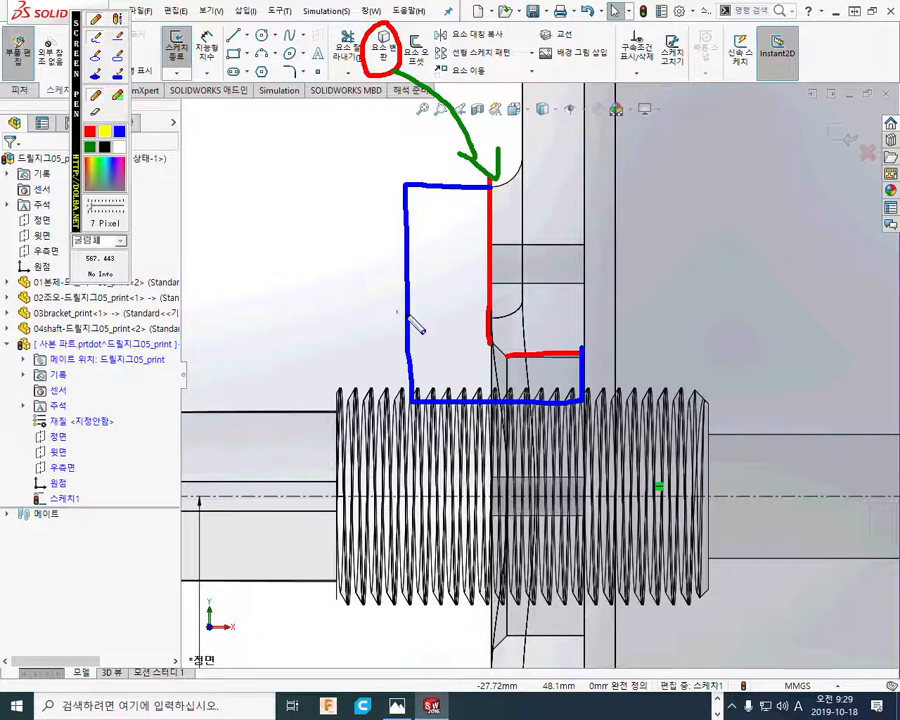
pyautogui.moveTo(370, 290)
pyautogui.mouseDown()
pyautogui.moveTo(316, 405)
pyautogui.moveTo(362, 432)
pyautogui.moveTo(372, 452)
pyautogui.mouseUp()
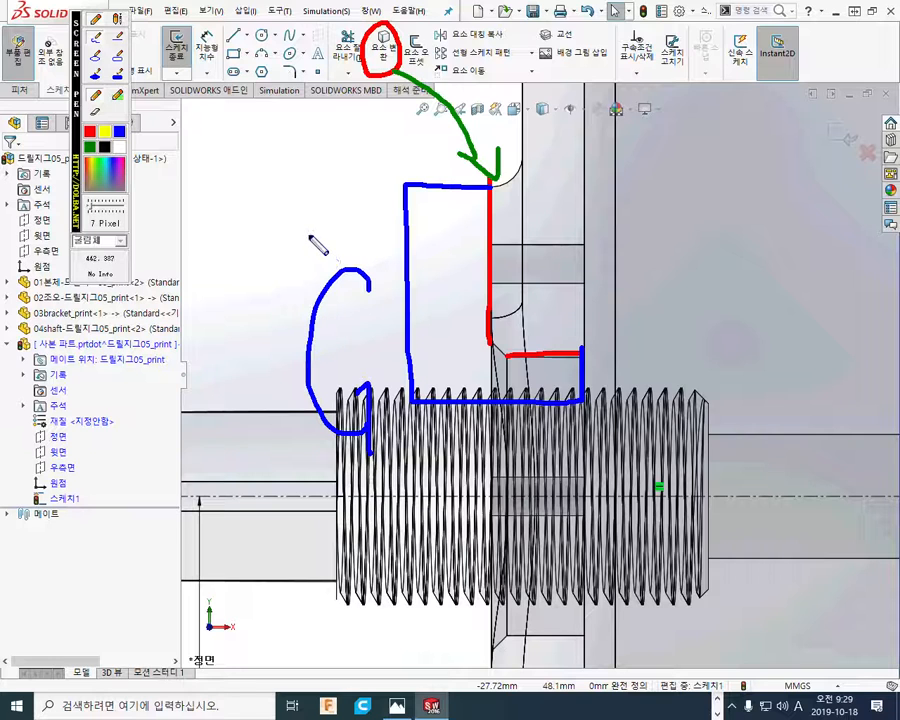
pyautogui.press('Escape')
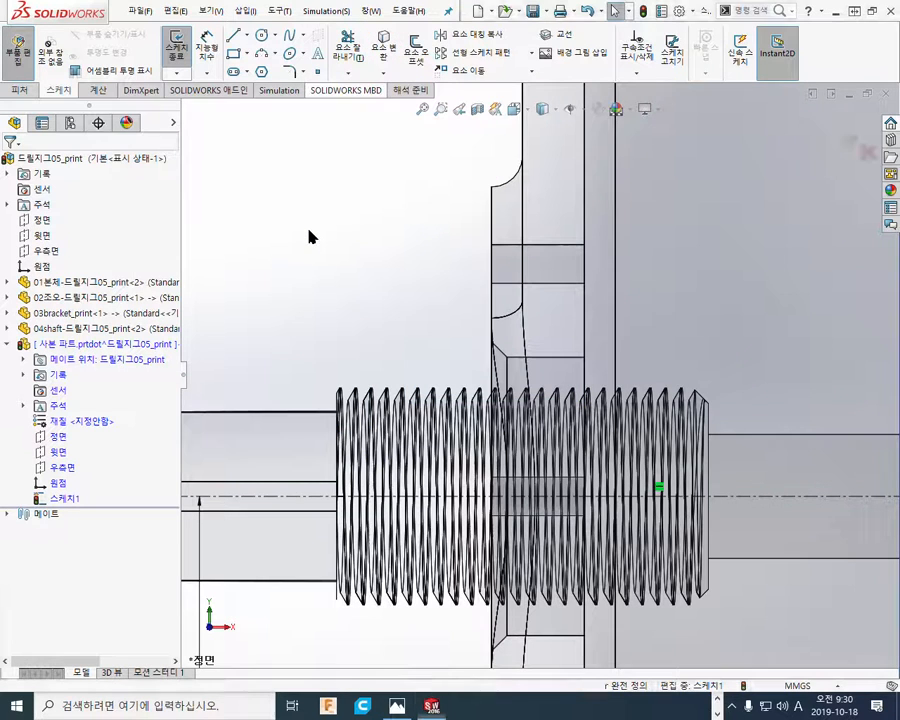
# Convert the housing boss's vertical outer face edge and the bore's upper silhouette edge into sketch lines
pyautogui.click(383, 45)
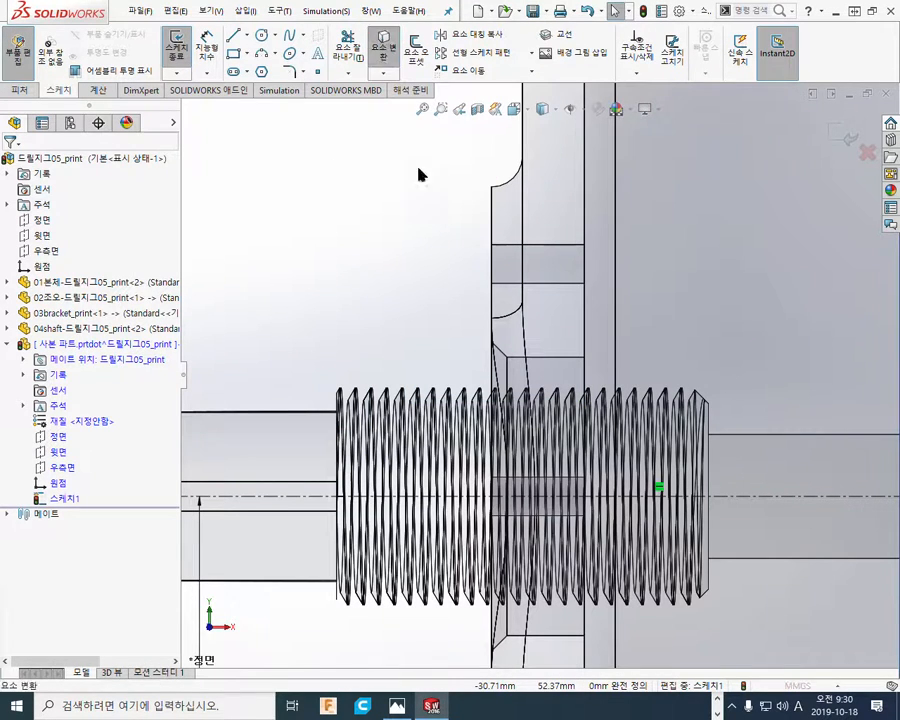
pyautogui.click(492, 221)
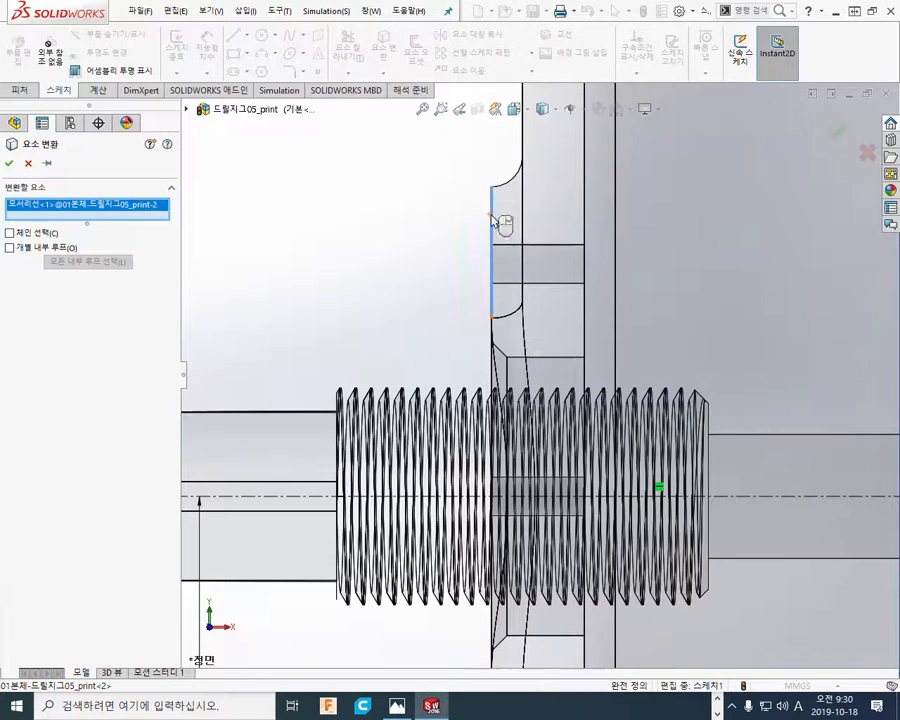
pyautogui.click(549, 359)
pyautogui.rightClick(272, 196)
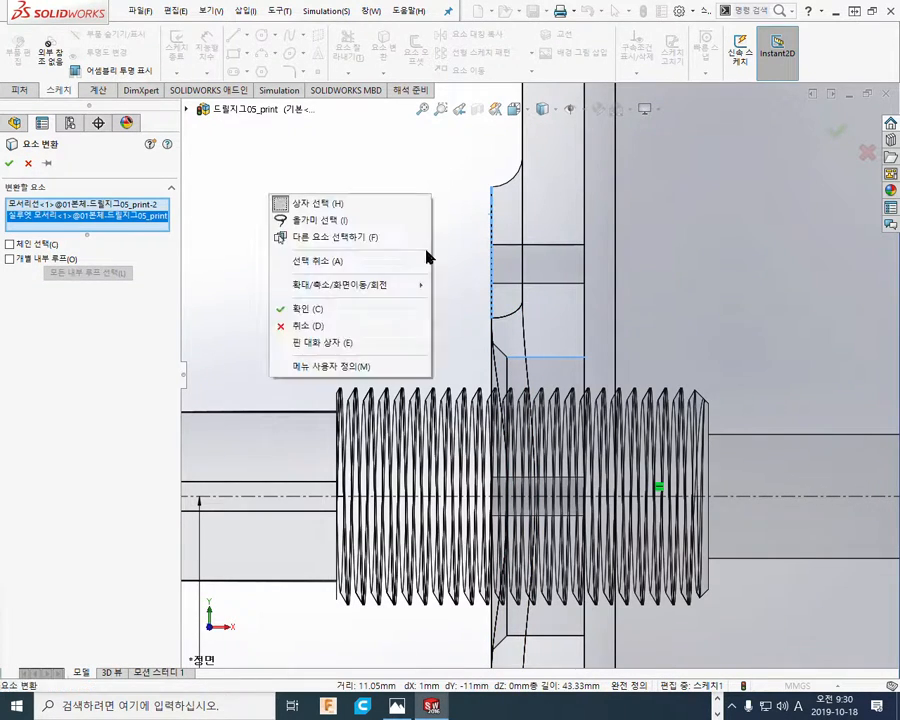
pyautogui.click(298, 311)
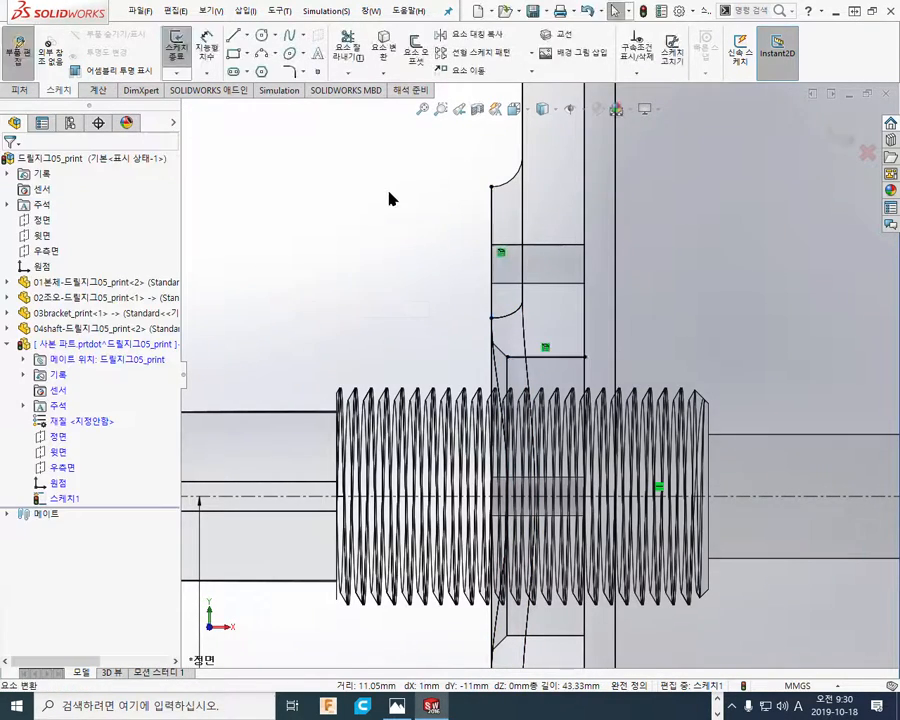
# Switch the display to shaded without edges and delete the on-edge relations of both converted lines
pyautogui.click(553, 110)
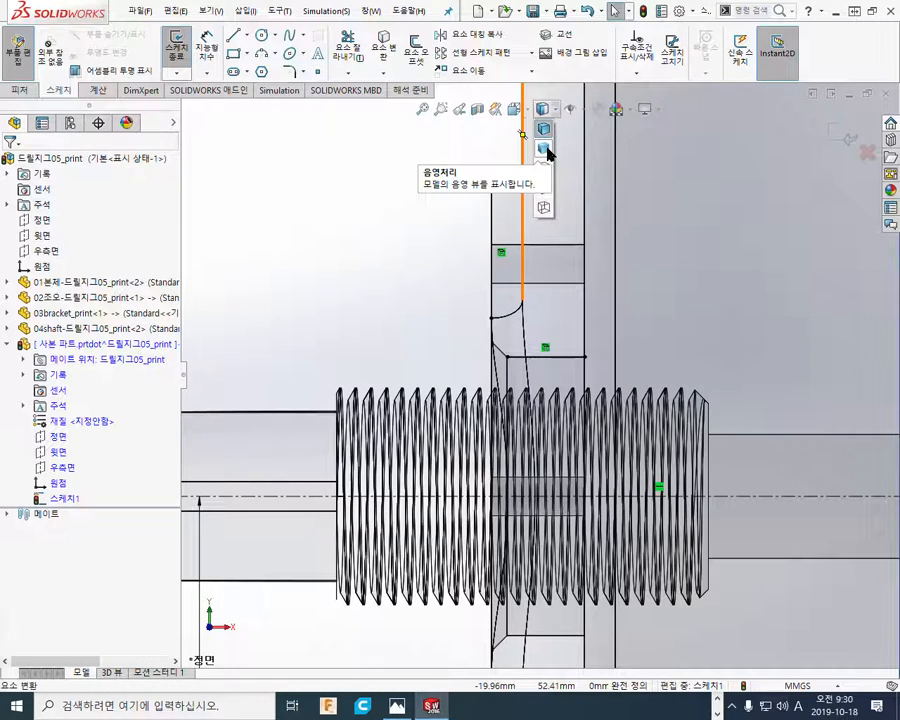
pyautogui.click(544, 148)
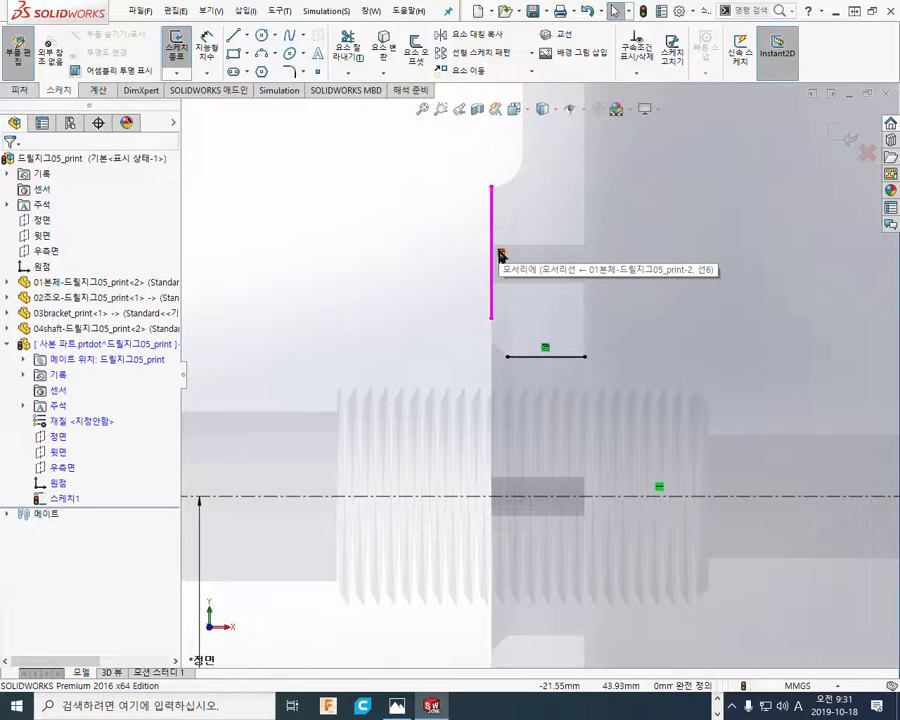
pyautogui.click(501, 255)
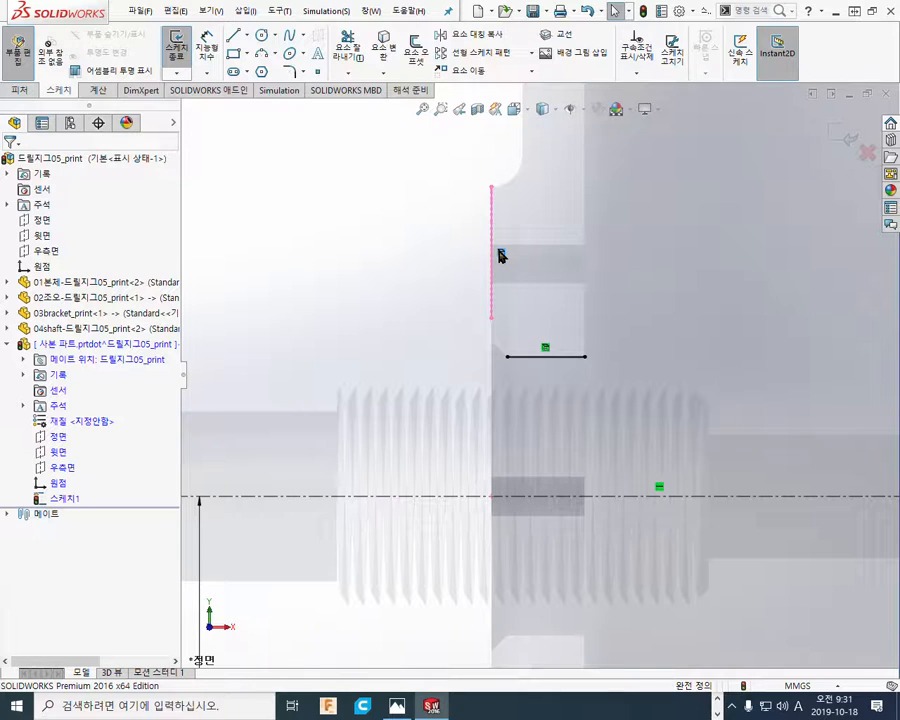
pyautogui.press('Delete')
pyautogui.click(545, 349)
pyautogui.press('Delete')
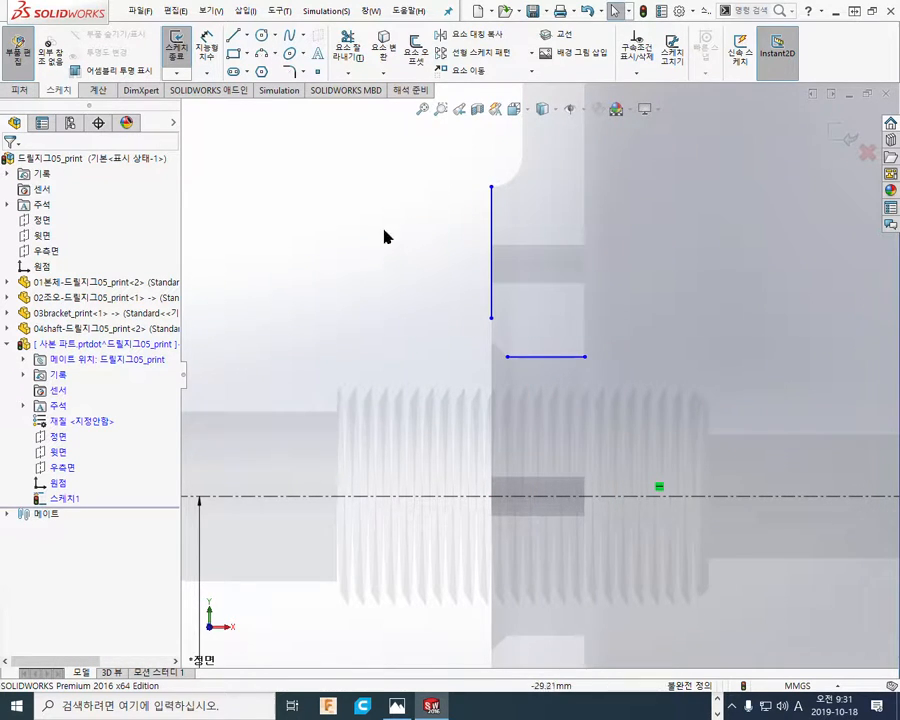
# Add a vertical relation to the boss face line and a horizontal relation to the bore line
pyautogui.moveTo(577, 257); pyautogui.dragTo(364, 201)
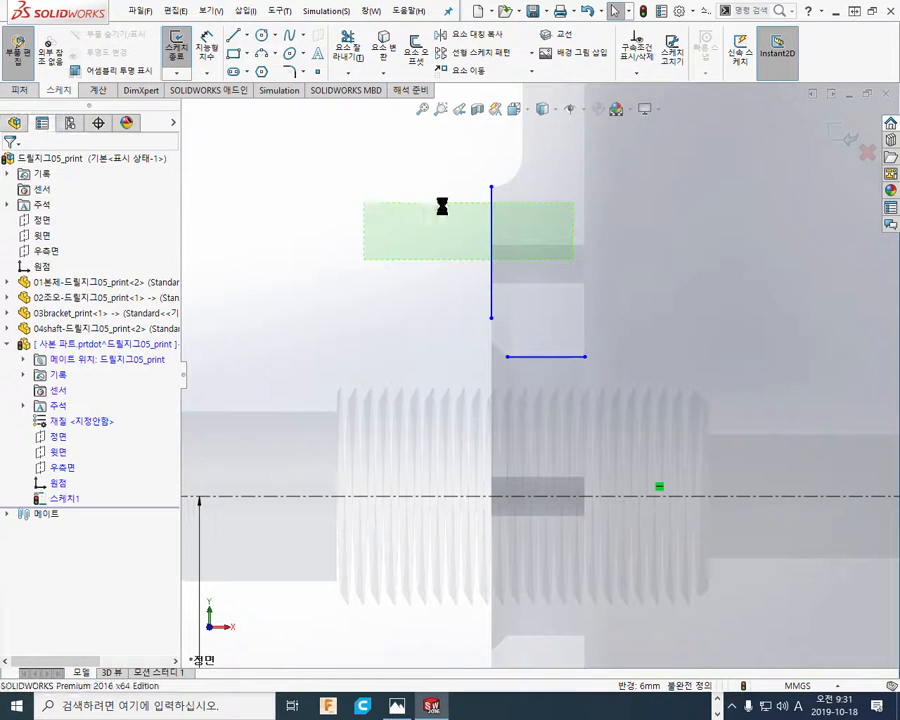
pyautogui.click(516, 148)
pyautogui.click(392, 231)
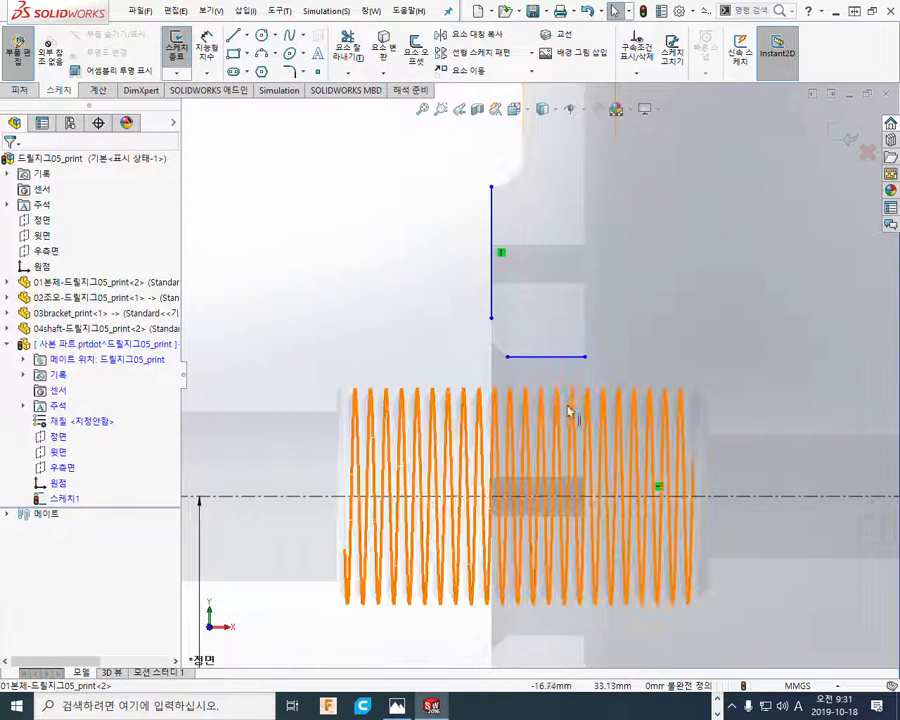
pyautogui.moveTo(562, 362); pyautogui.dragTo(541, 279)
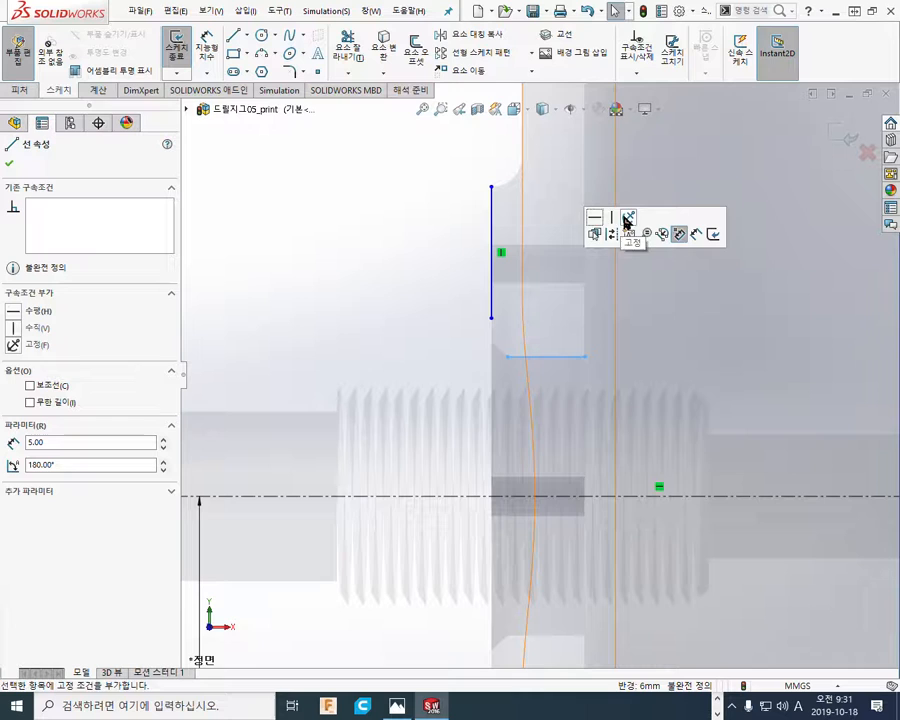
pyautogui.click(597, 222)
pyautogui.click(307, 263)
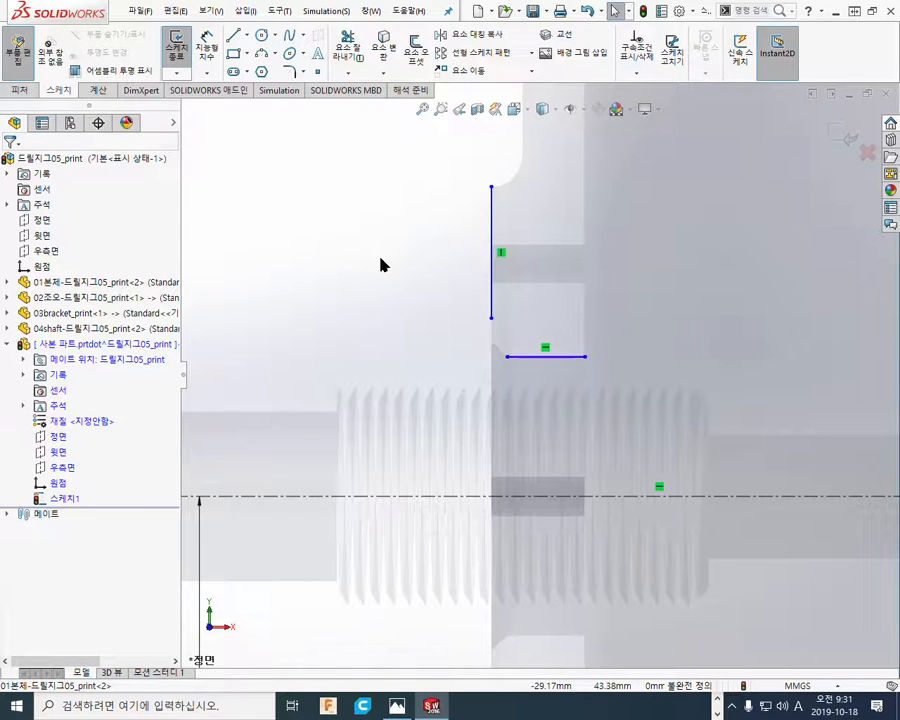
# Mark the cover part's origin, the housing boss face and the bore diameter as dimension references over the sketch, and clear the marks
pyautogui.scroll(-2, 380, 265)
pyautogui.scroll(5, 380, 265)
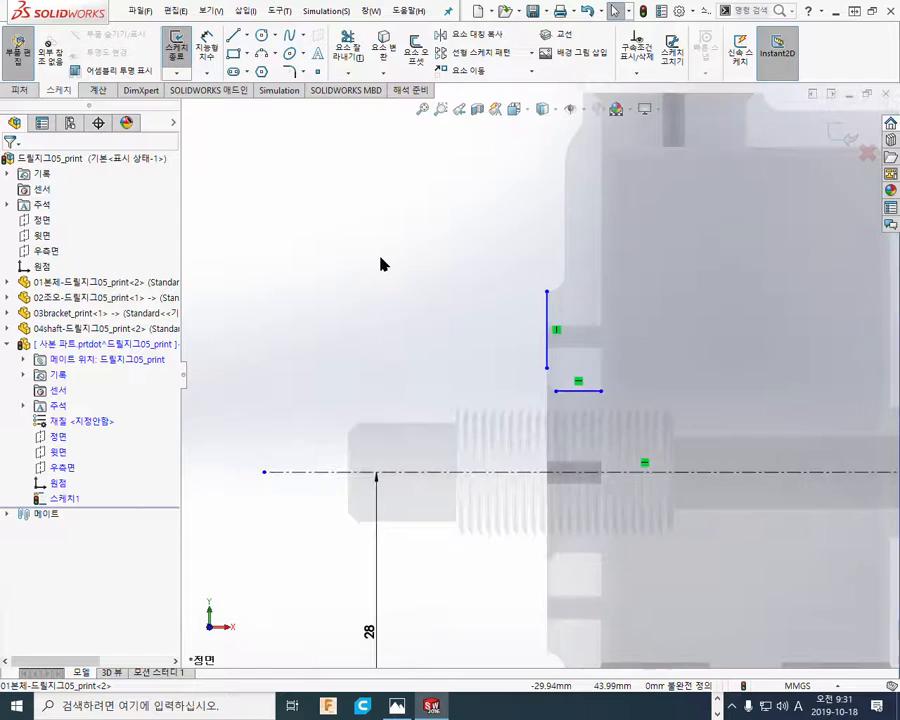
pyautogui.keyDown('ctrl'); pyautogui.moveTo(460, 390); pyautogui.dragTo(393, 278, button='middle'); pyautogui.keyUp('ctrl')
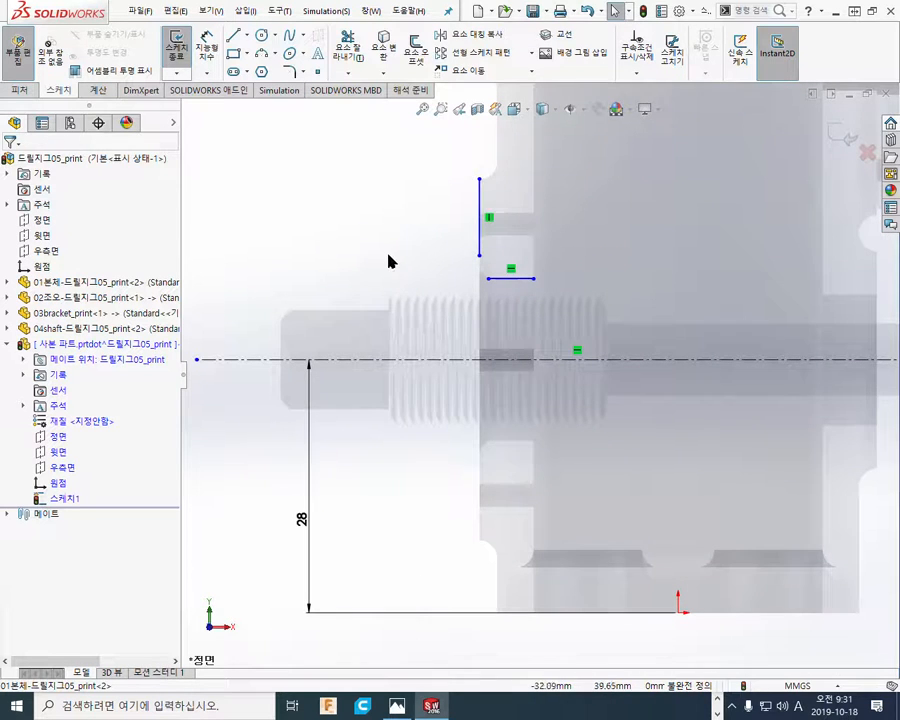
pyautogui.press('F12')
pyautogui.click(90, 131)
pyautogui.moveTo(68, 489)
pyautogui.mouseDown()
pyautogui.moveTo(44, 505)
pyautogui.moveTo(40, 478)
pyautogui.moveTo(74, 482)
pyautogui.moveTo(66, 496)
pyautogui.mouseUp()
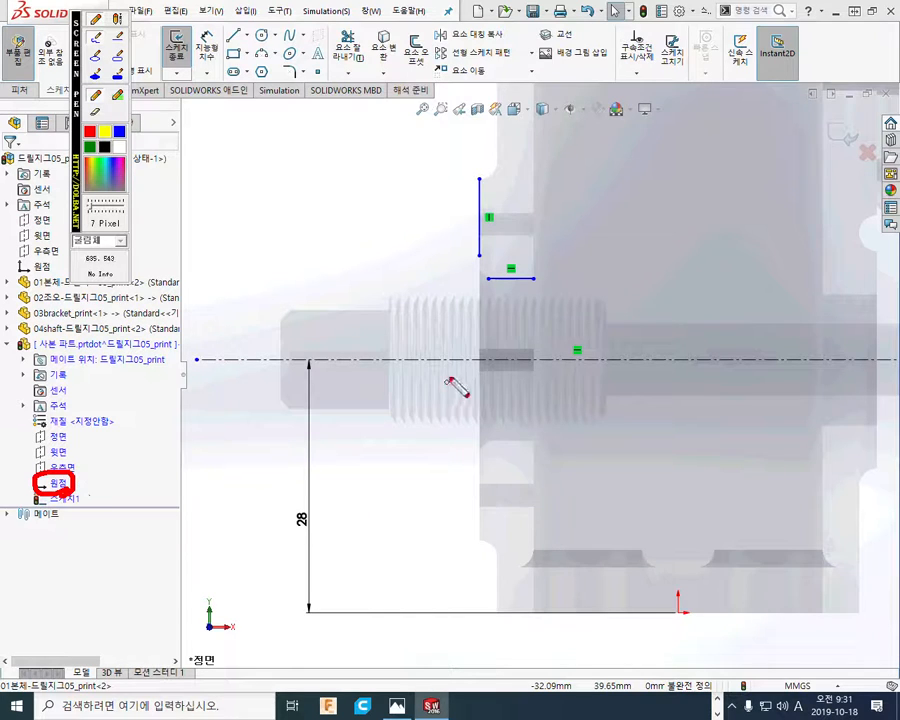
pyautogui.moveTo(481, 237)
pyautogui.mouseDown()
pyautogui.moveTo(477, 462)
pyautogui.moveTo(632, 452)
pyautogui.mouseUp()
pyautogui.moveTo(518, 432); pyautogui.dragTo(530, 492)
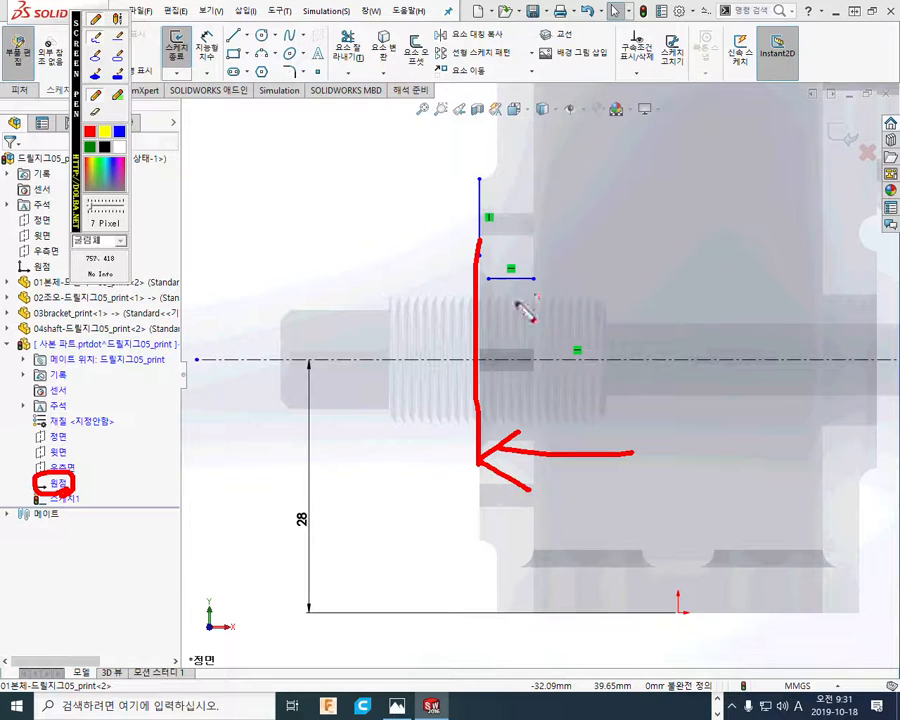
pyautogui.moveTo(515, 282); pyautogui.dragTo(522, 418)
pyautogui.moveTo(508, 296); pyautogui.dragTo(531, 308)
pyautogui.moveTo(519, 420); pyautogui.dragTo(537, 386)
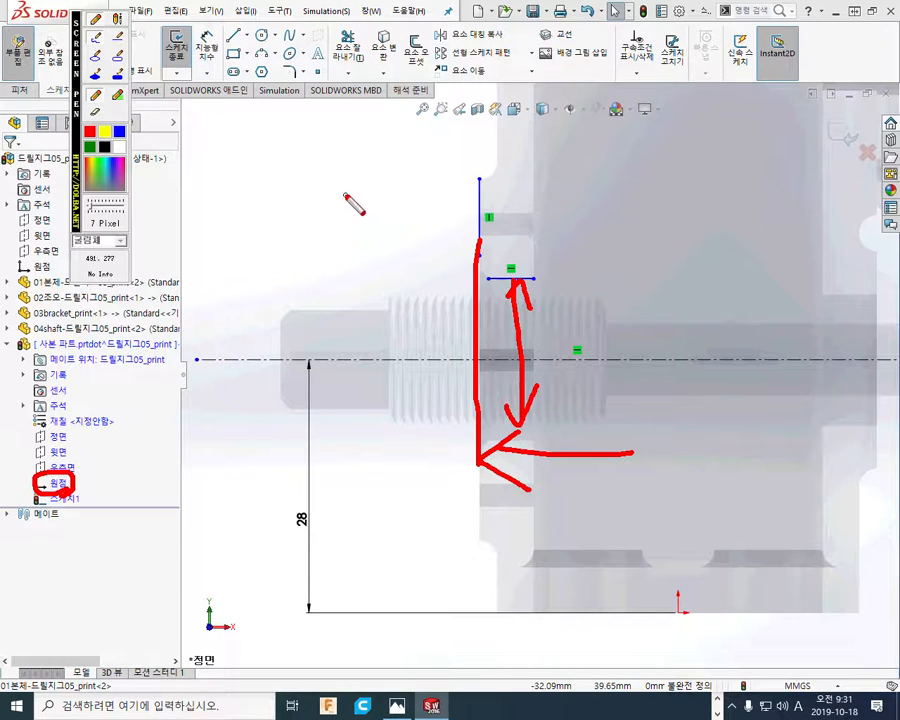
pyautogui.press('Escape')
# Dimension the horizontal distance from the cover part's origin to the vertical boss face line with Smart Dimension
pyautogui.rightClick(312, 180)
pyautogui.click(426, 163)
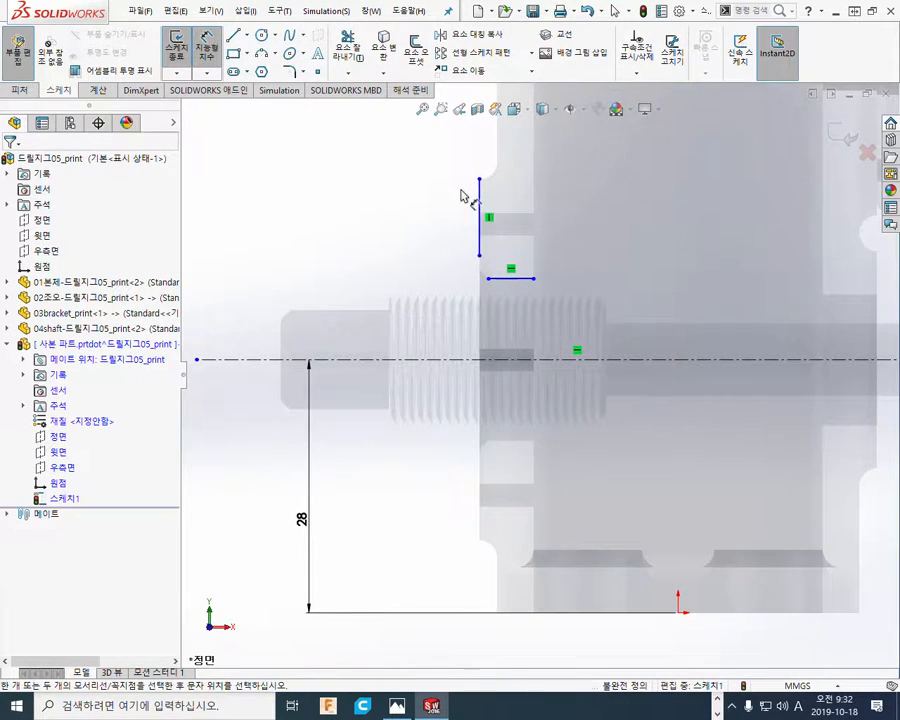
pyautogui.click(55, 487)
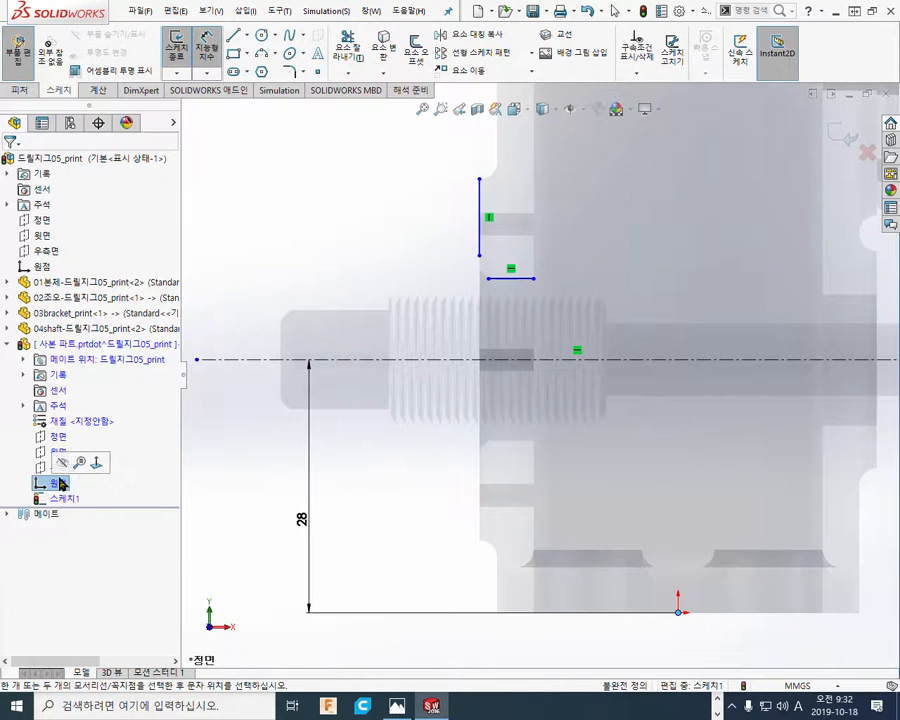
pyautogui.click(483, 207)
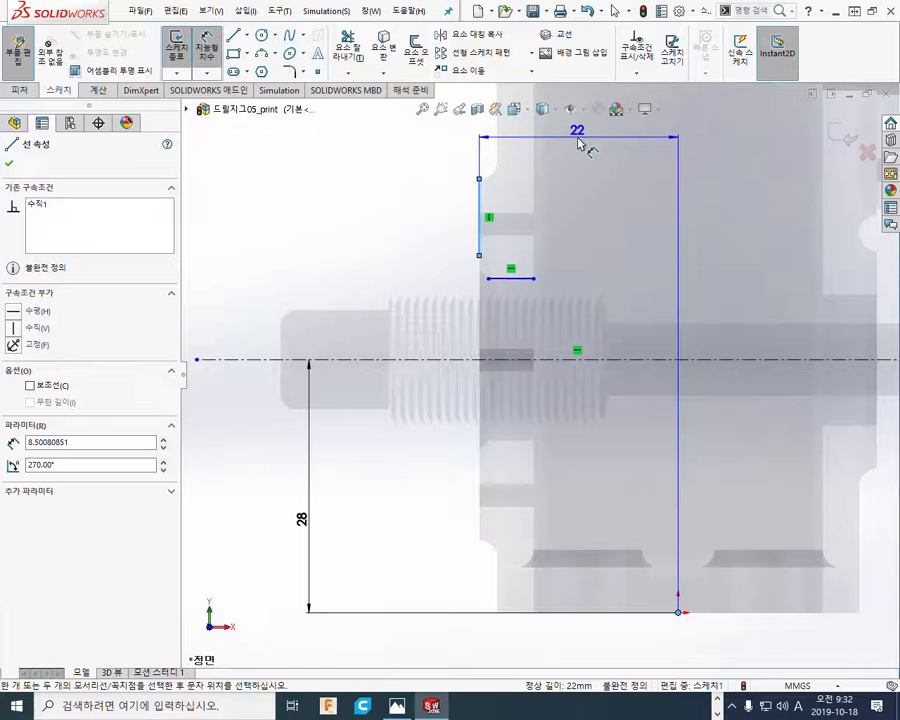
pyautogui.click(581, 147)
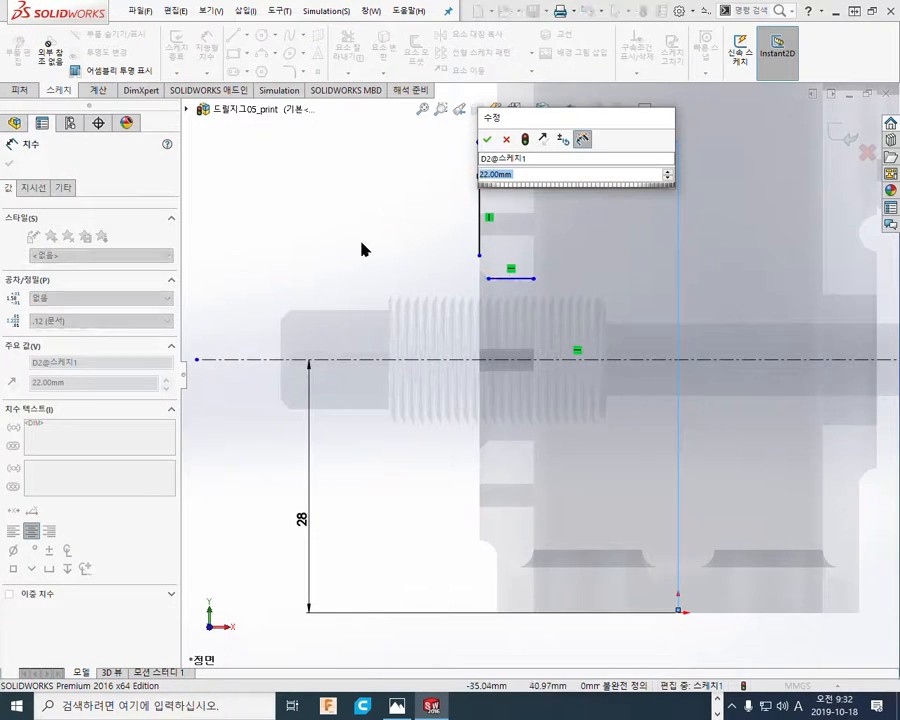
pyautogui.press('Return')
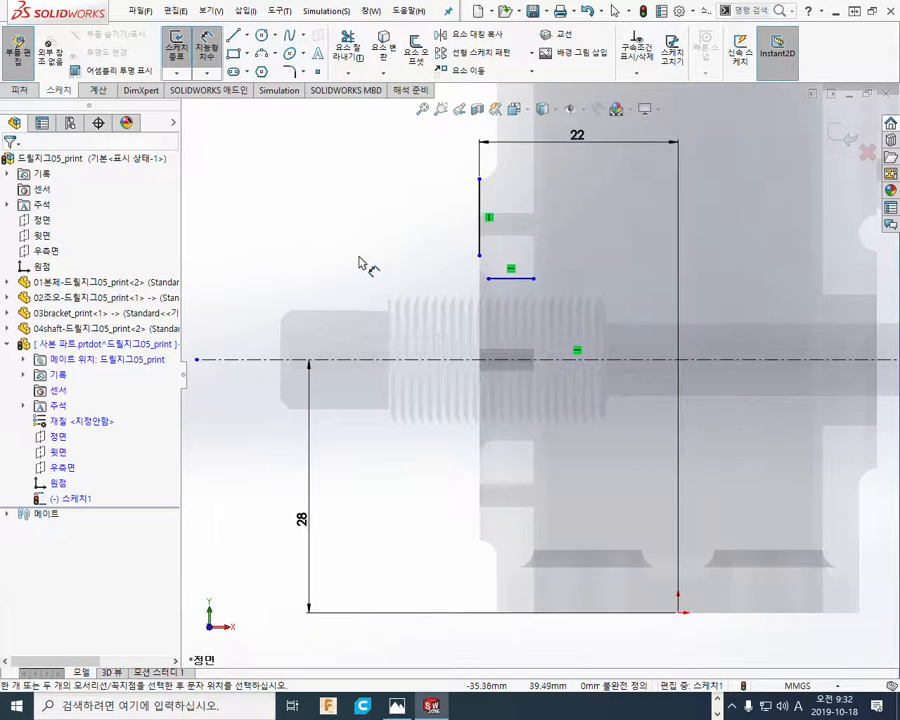
# Dimension the horizontal bore line as a diameter about the centerline, and leave dimensioning
pyautogui.click(510, 279)
pyautogui.click(545, 359)
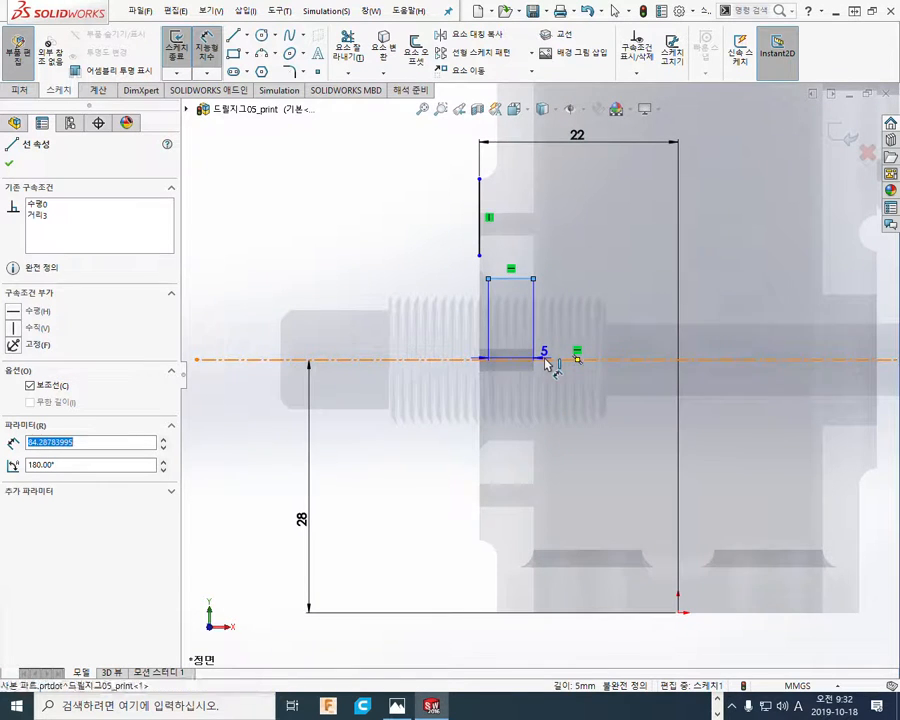
pyautogui.click(583, 420)
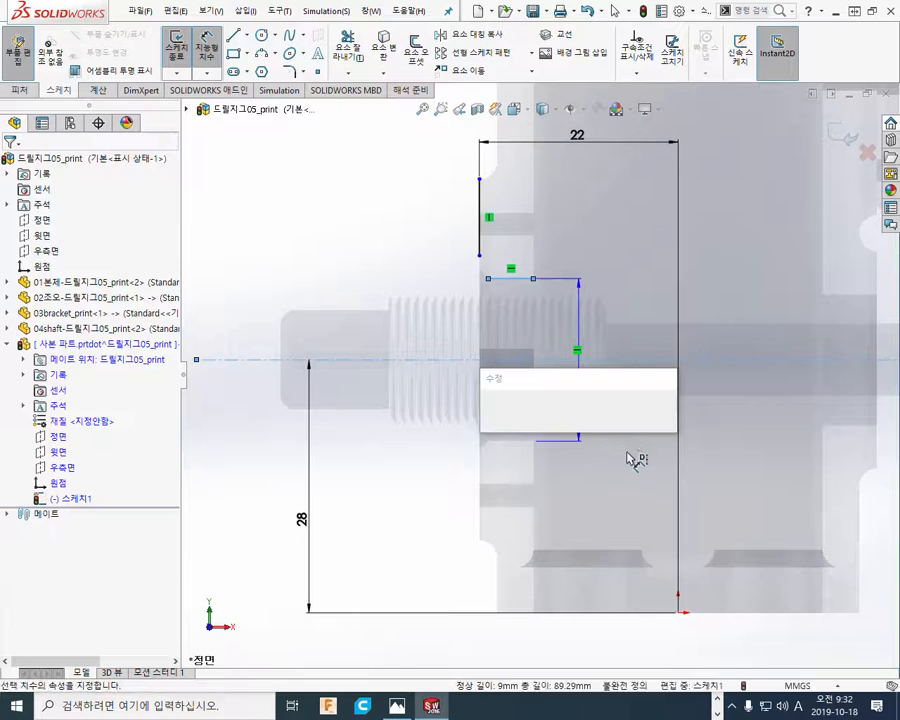
pyautogui.press('Return')
pyautogui.click(225, 215)
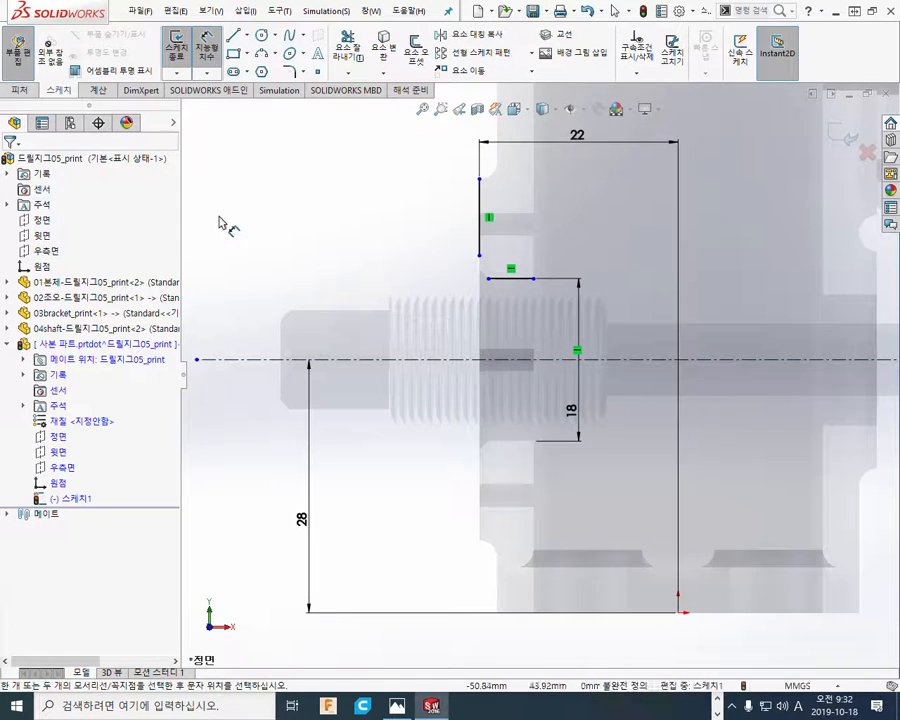
pyautogui.rightClick(222, 207)
pyautogui.click(249, 265)
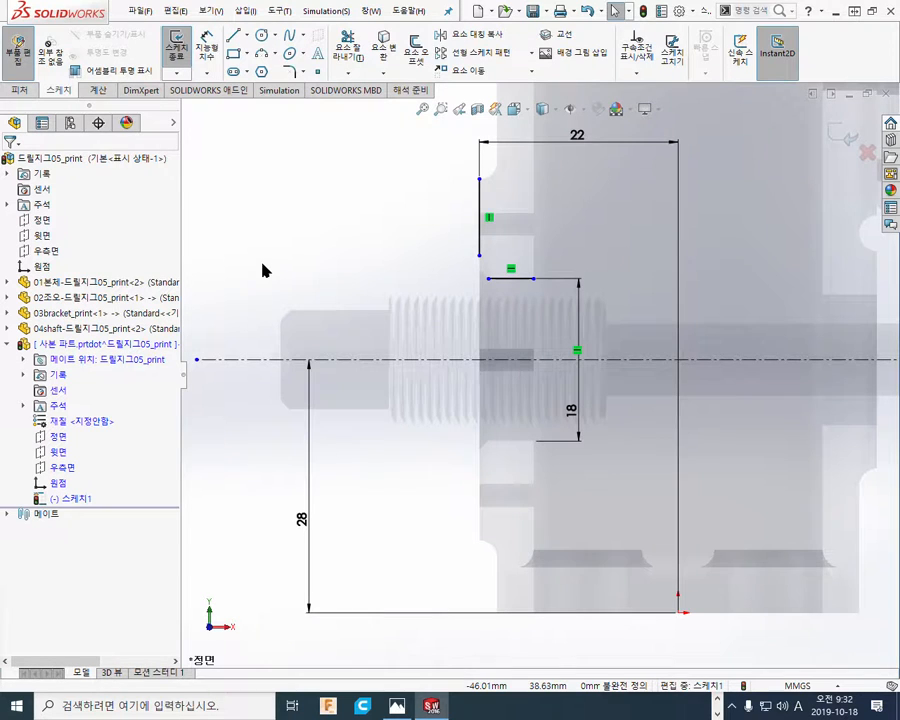
# Mark the open corner, the sketch entry and the origin, number the sketch, boss face line and distance dimension 1 to 3, and clear the marks
pyautogui.press('F12')
pyautogui.moveTo(480, 242)
pyautogui.mouseDown()
pyautogui.moveTo(487, 276)
pyautogui.moveTo(497, 278)
pyautogui.mouseUp()
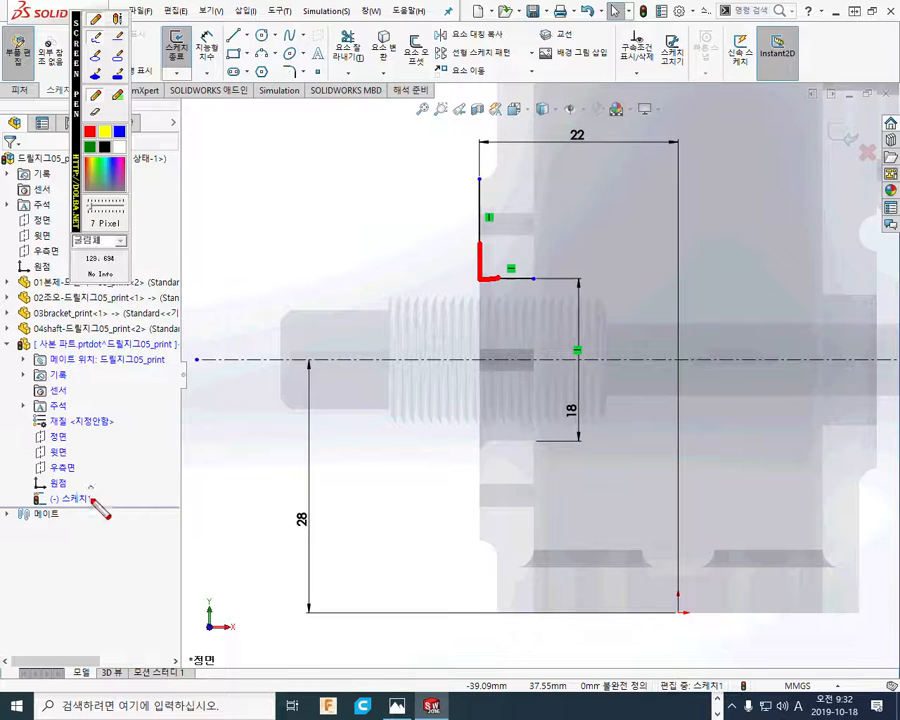
pyautogui.moveTo(110, 504)
pyautogui.mouseDown()
pyautogui.moveTo(116, 482)
pyautogui.moveTo(106, 520)
pyautogui.mouseUp()
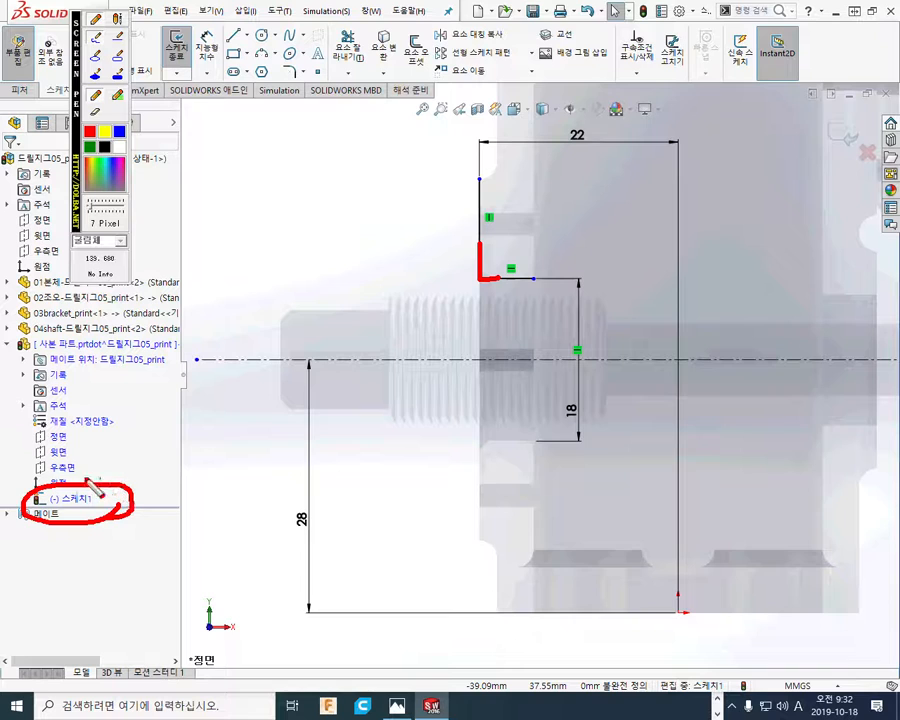
pyautogui.moveTo(106, 445); pyautogui.dragTo(74, 487)
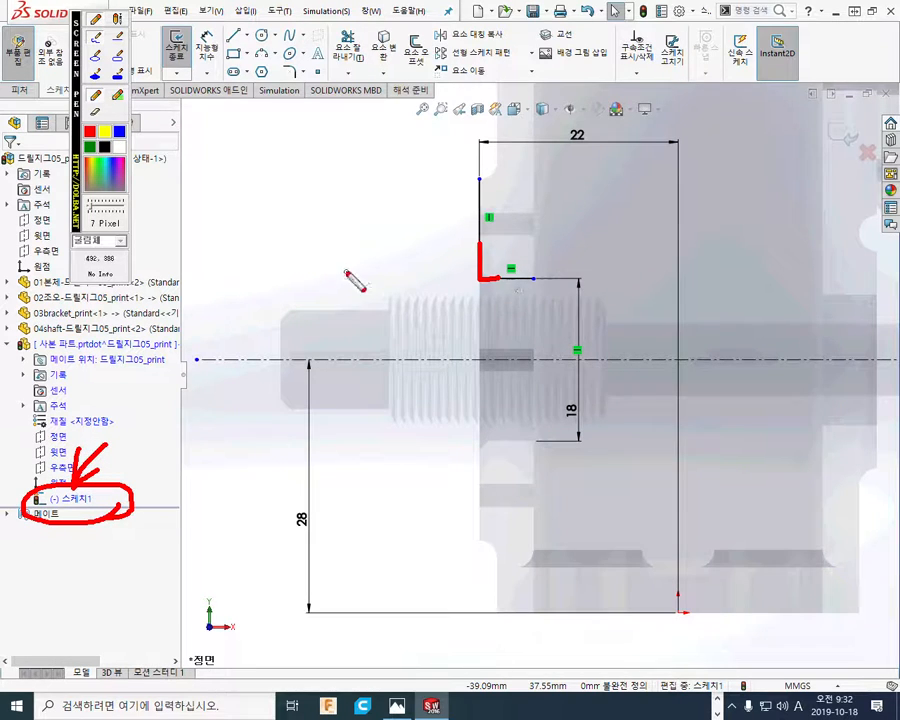
pyautogui.moveTo(698, 613)
pyautogui.mouseDown()
pyautogui.moveTo(662, 616)
pyautogui.moveTo(695, 639)
pyautogui.mouseUp()
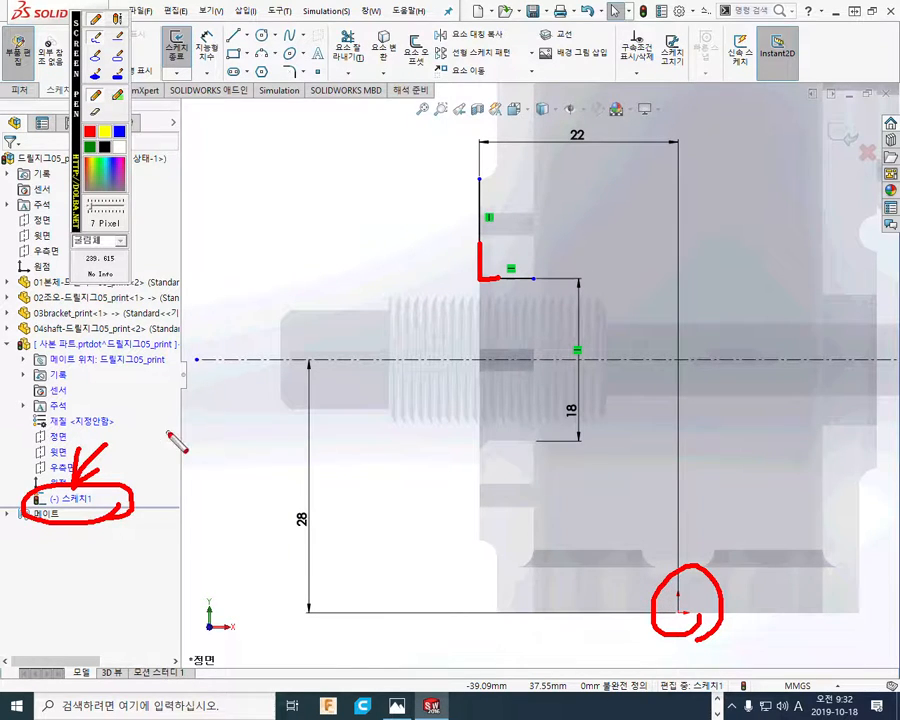
pyautogui.moveTo(123, 424); pyautogui.dragTo(142, 424)
pyautogui.moveTo(462, 205)
pyautogui.mouseDown()
pyautogui.moveTo(495, 223)
pyautogui.moveTo(508, 197)
pyautogui.moveTo(506, 253)
pyautogui.mouseUp()
pyautogui.moveTo(592, 155)
pyautogui.mouseDown()
pyautogui.moveTo(566, 160)
pyautogui.moveTo(587, 169)
pyautogui.mouseUp()
pyautogui.moveTo(627, 115); pyautogui.dragTo(622, 157)
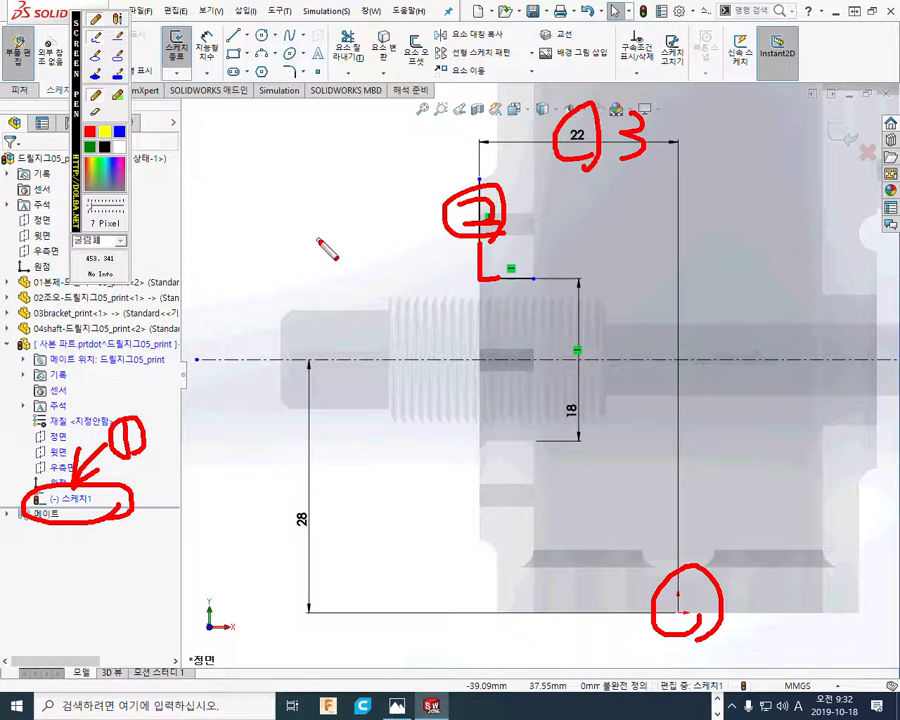
pyautogui.press('Escape')
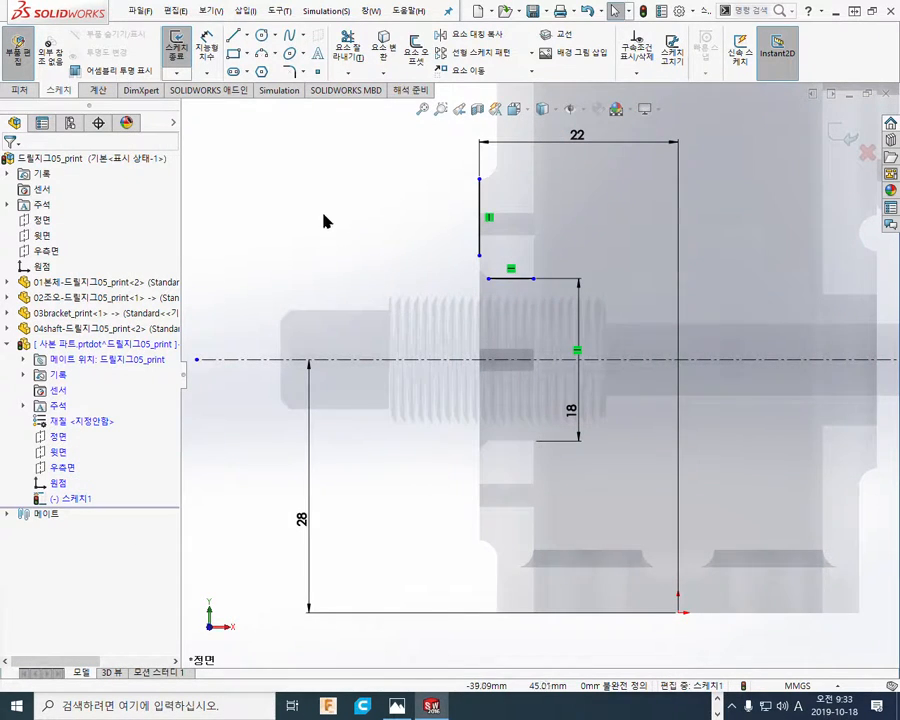
# Mark the open corner and the Trim Entities command, clear the marks, and join the boss face and bore lines with a corner trim
pyautogui.rightClick(326, 207)
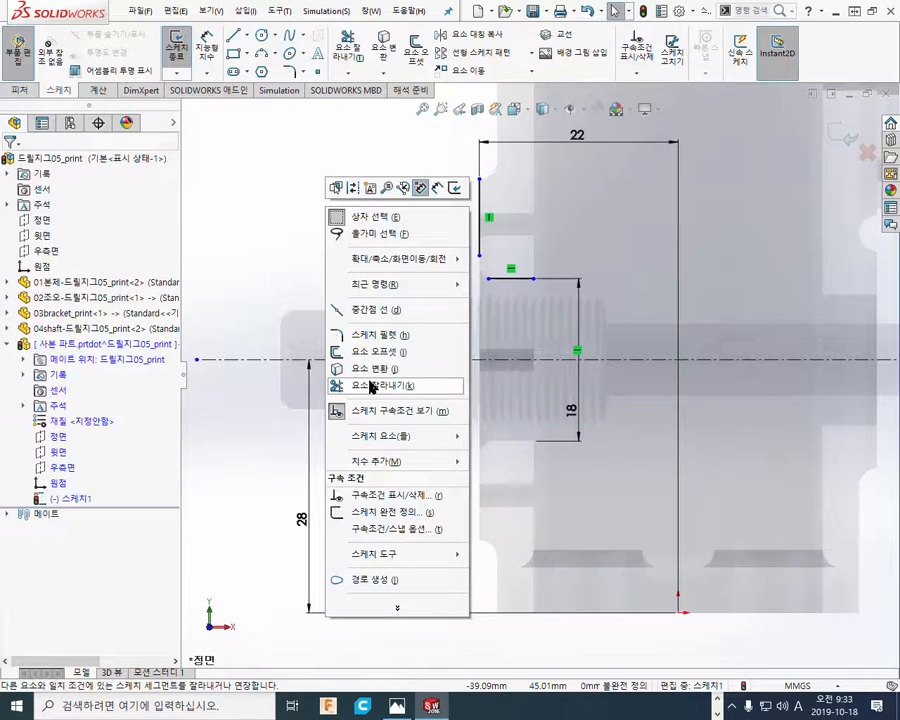
pyautogui.press('F12')
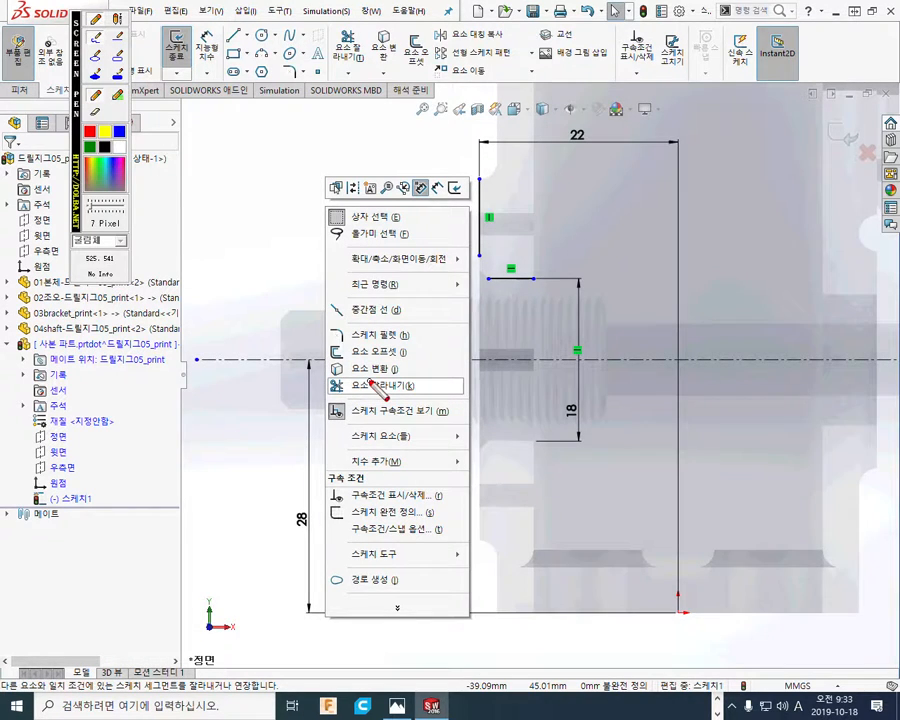
pyautogui.moveTo(477, 208)
pyautogui.mouseDown()
pyautogui.moveTo(478, 251)
pyautogui.moveTo(512, 276)
pyautogui.mouseUp()
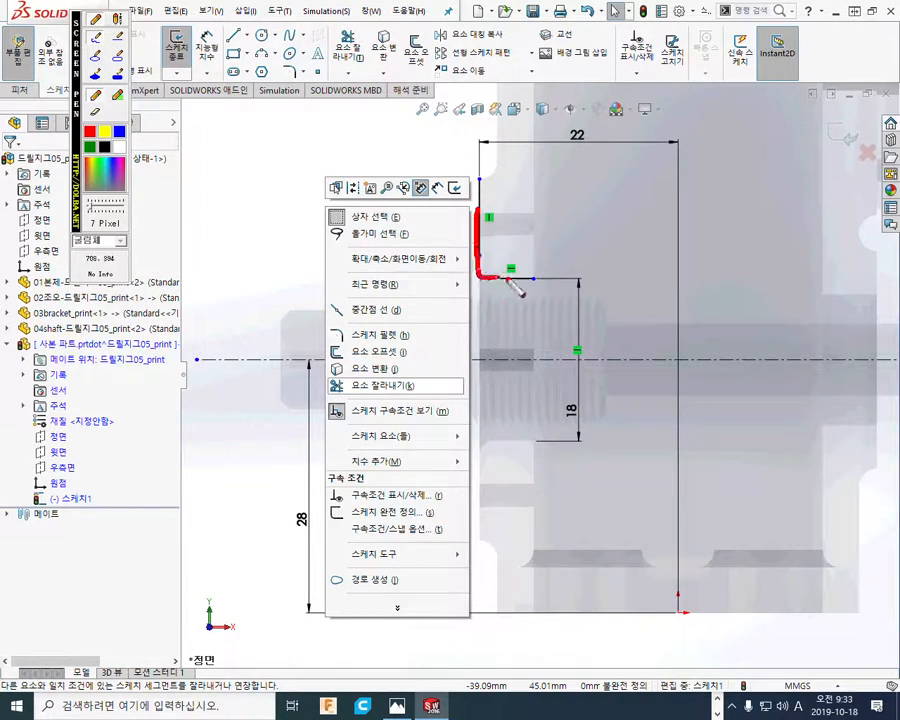
pyautogui.moveTo(430, 393)
pyautogui.mouseDown()
pyautogui.moveTo(300, 365)
pyautogui.moveTo(415, 398)
pyautogui.mouseUp()
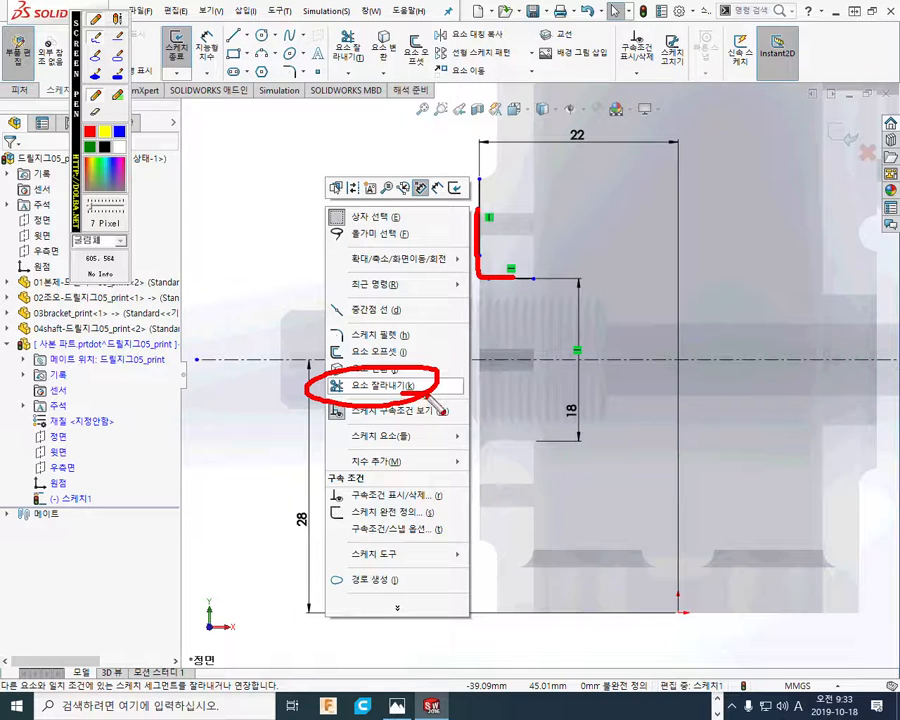
pyautogui.press('Escape')
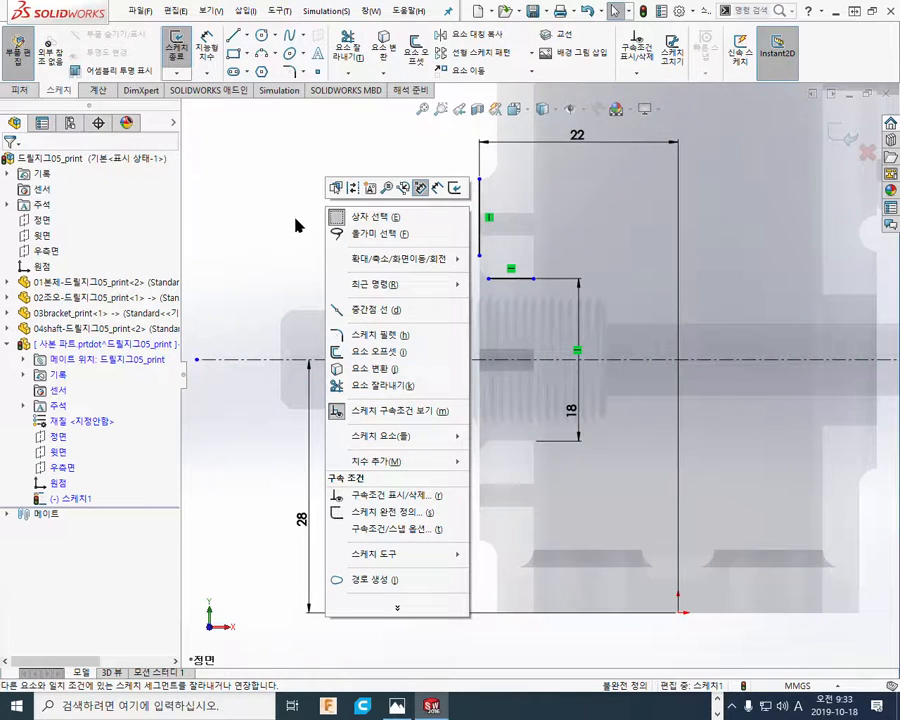
pyautogui.click(360, 385)
pyautogui.click(24, 309)
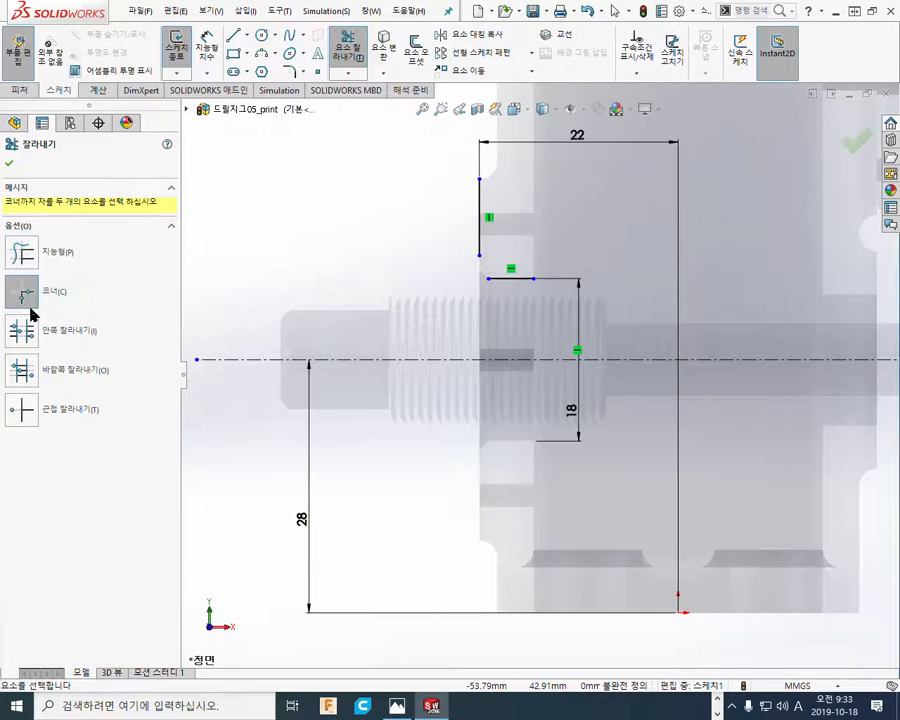
pyautogui.click(481, 252)
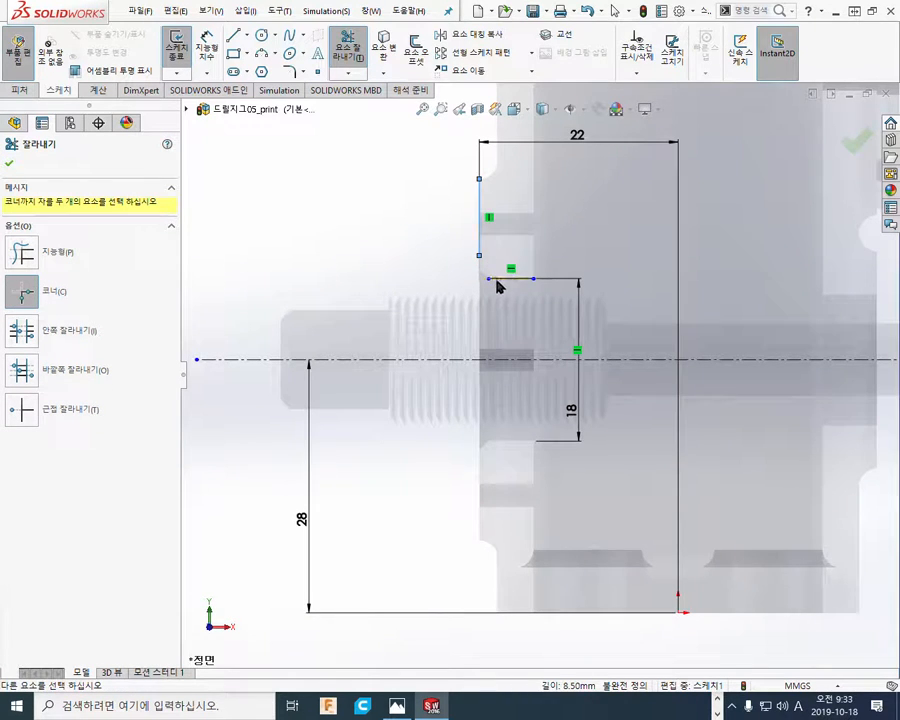
pyautogui.click(497, 280)
pyautogui.rightClick(312, 230)
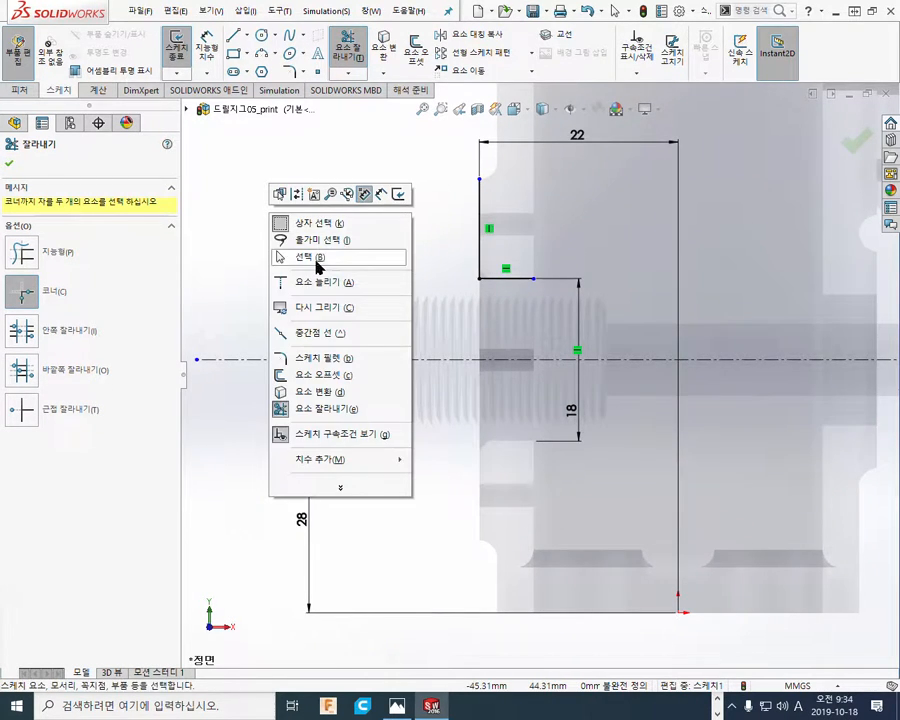
pyautogui.click(316, 262)
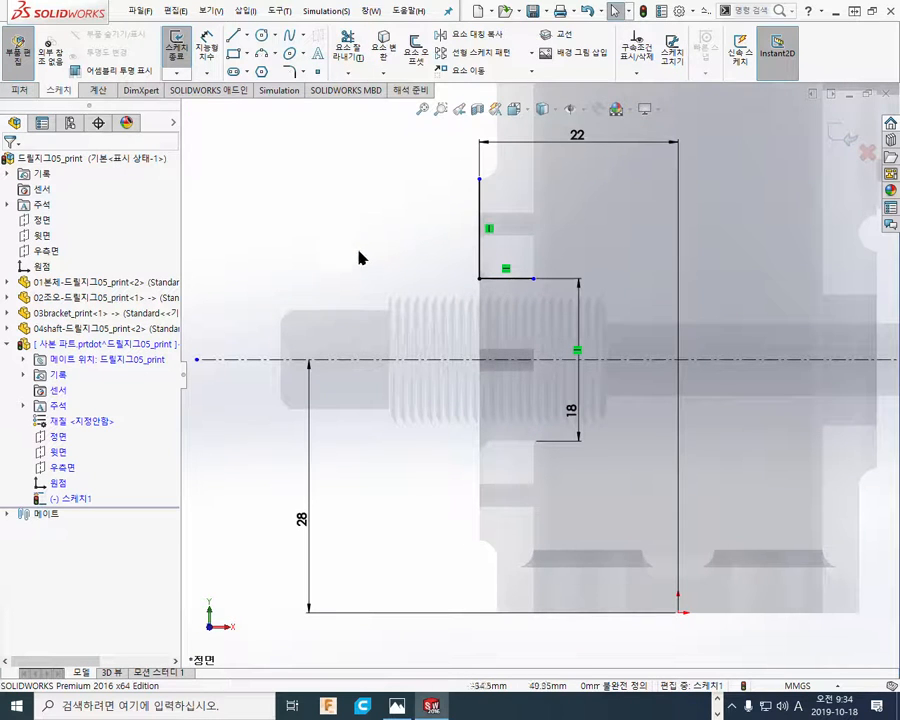
# Mark the joined boss face and bore lines in red, outline the remaining cover profile in green, and clear the marks
pyautogui.press('F2')
pyautogui.moveTo(478, 181)
pyautogui.mouseDown()
pyautogui.moveTo(477, 281)
pyautogui.moveTo(532, 283)
pyautogui.mouseUp()
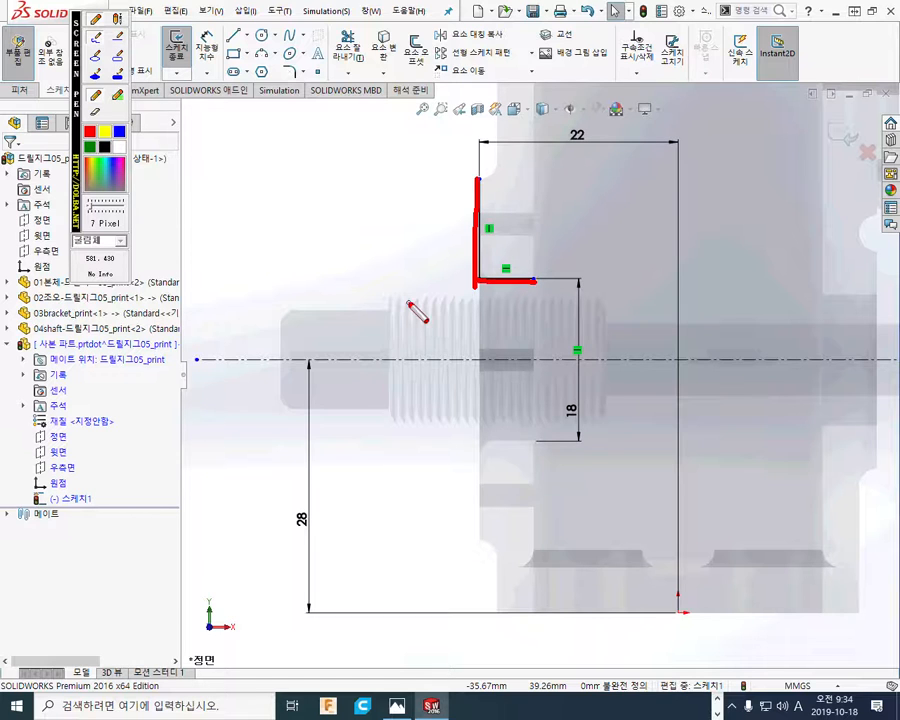
pyautogui.press('Escape')
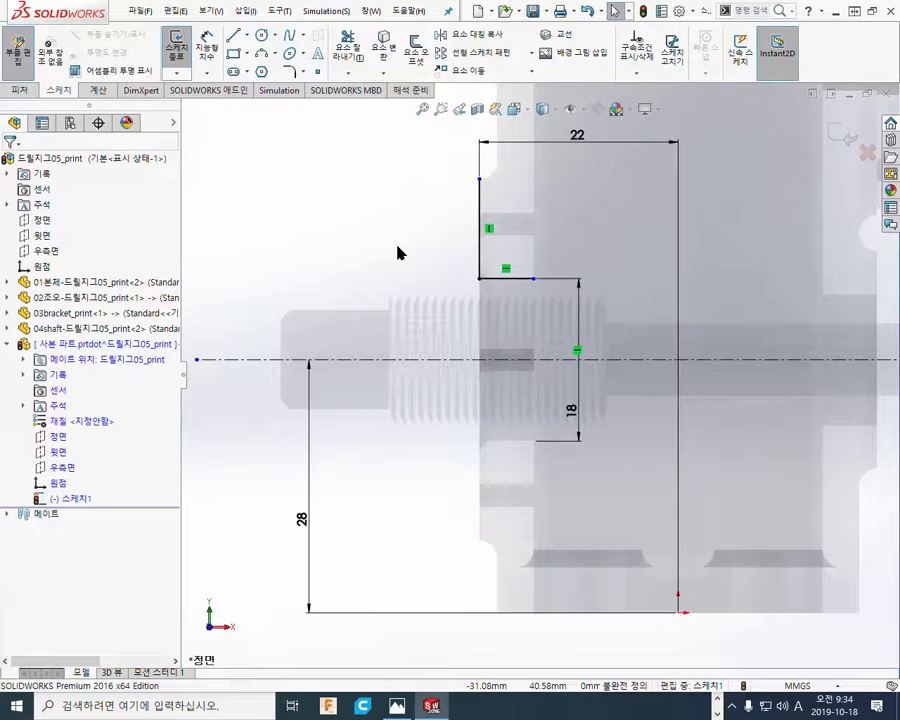
pyautogui.press('F12')
pyautogui.click(90, 146)
pyautogui.moveTo(479, 179)
pyautogui.mouseDown()
pyautogui.moveTo(425, 177)
pyautogui.moveTo(425, 257)
pyautogui.moveTo(460, 303)
pyautogui.moveTo(540, 303)
pyautogui.moveTo(540, 284)
pyautogui.mouseUp()
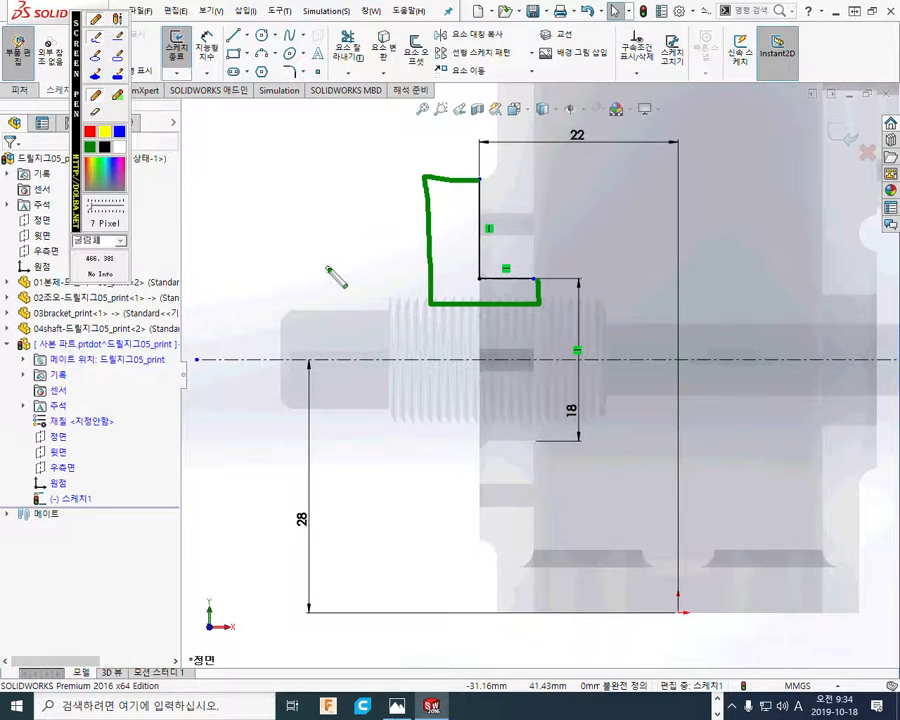
pyautogui.press('Escape')
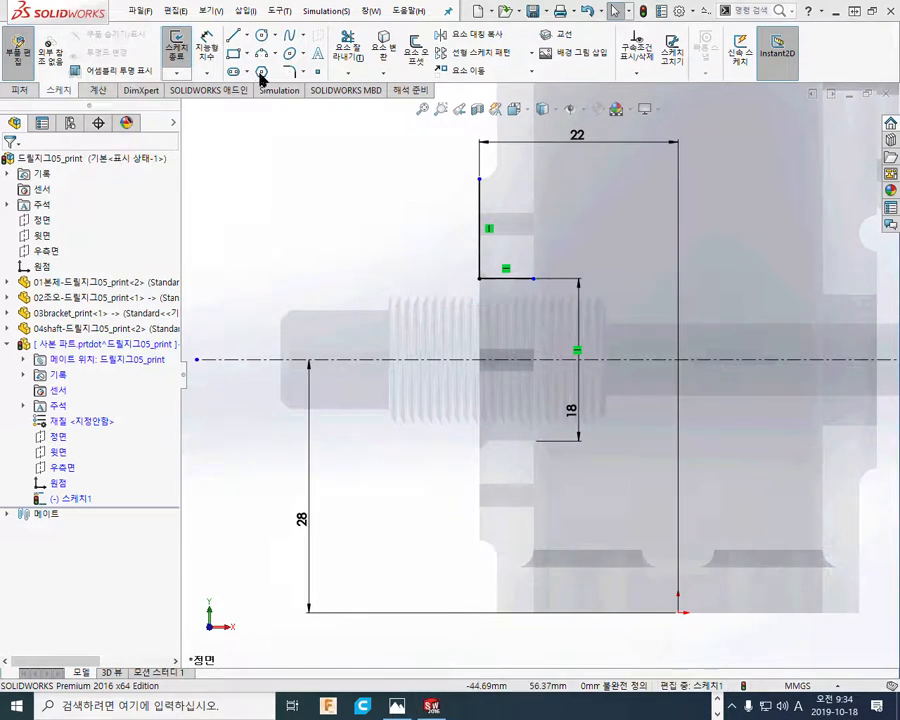
# Draw lines from the boss face line's upper end outward, down and back beneath the bore line, closing at its free end, and leave the Line tool
pyautogui.click(233, 35)
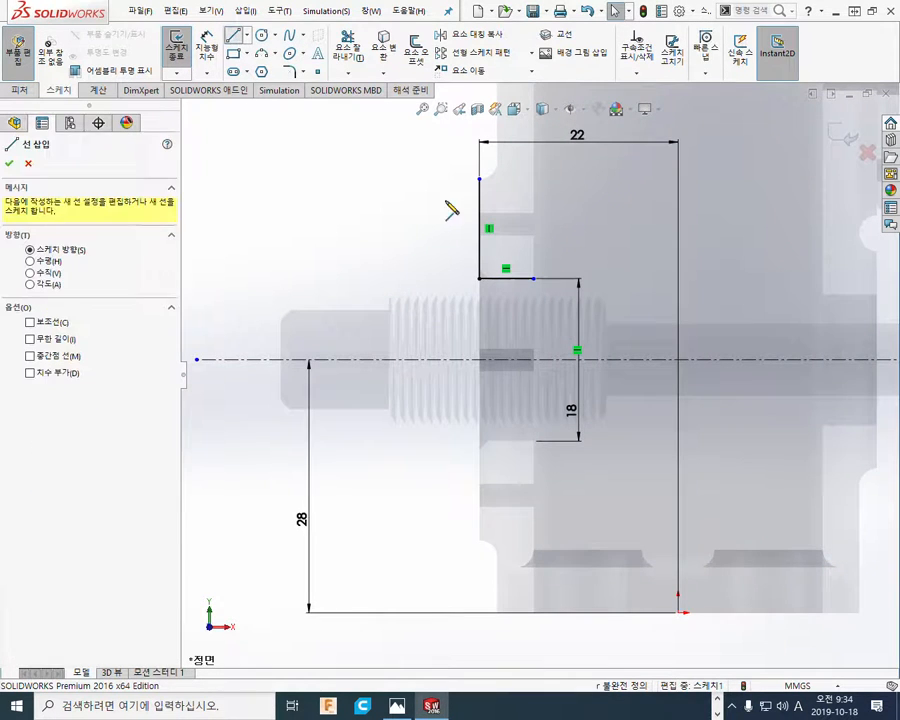
pyautogui.click(479, 179)
pyautogui.click(406, 180)
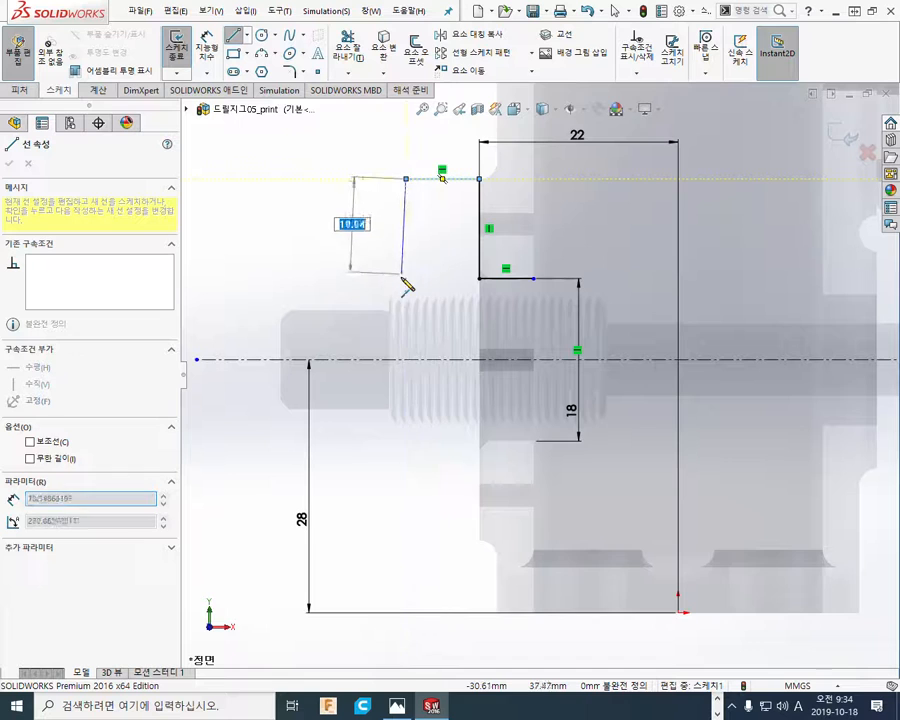
pyautogui.click(406, 290)
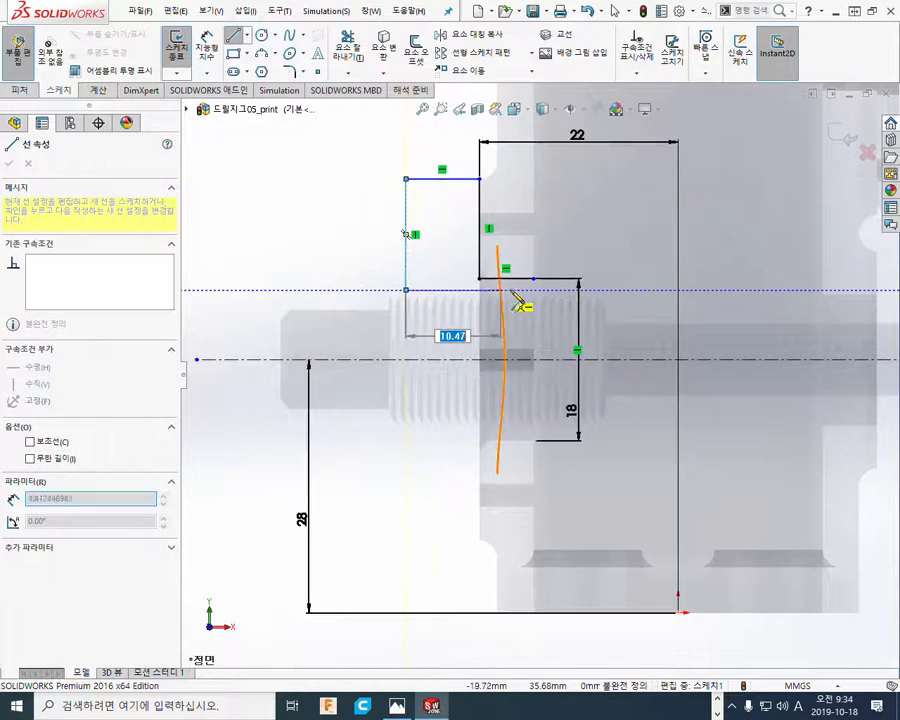
pyautogui.click(547, 292)
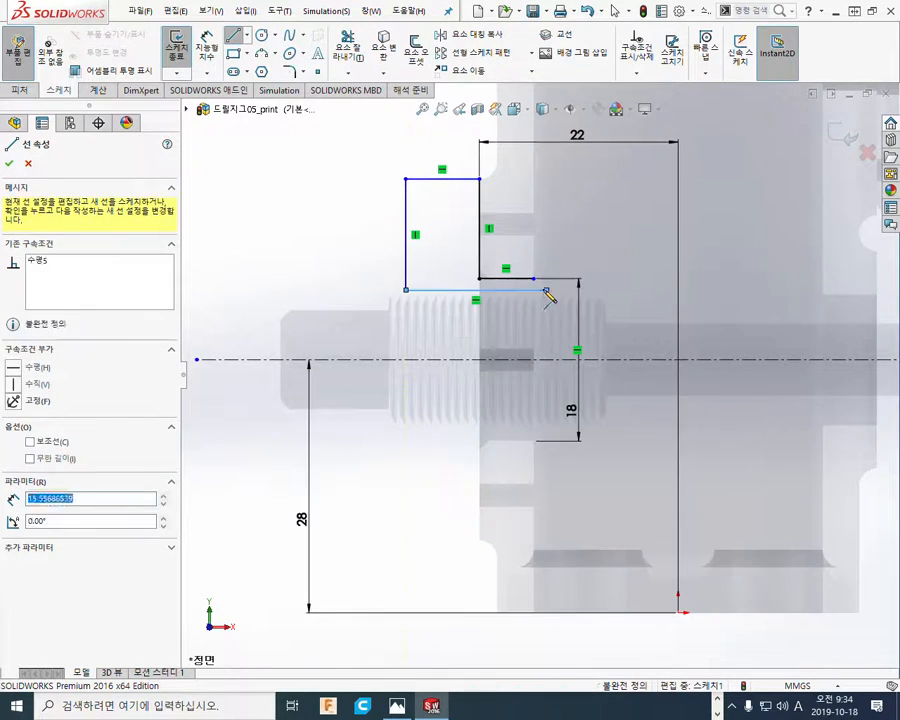
pyautogui.click(534, 279)
pyautogui.rightClick(310, 214)
pyautogui.click(322, 214)
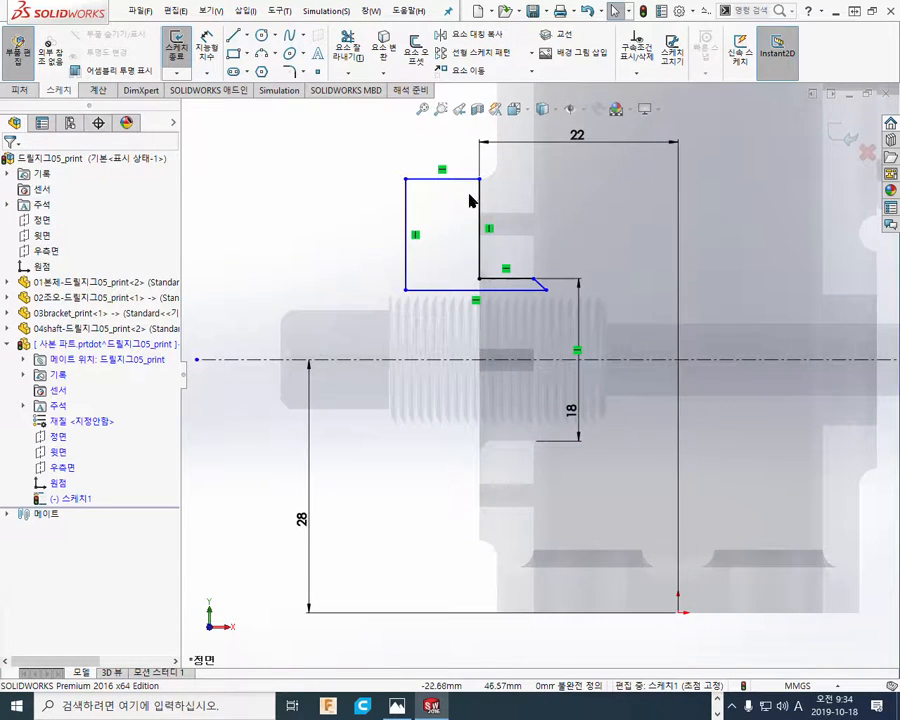
# Reposition the 18 mm bore dimension's text closer to the profile
pyautogui.scroll(-3, 470, 205)
pyautogui.moveTo(668, 594)
pyautogui.mouseDown()
pyautogui.moveTo(656, 363)
pyautogui.moveTo(652, 401)
pyautogui.mouseUp()
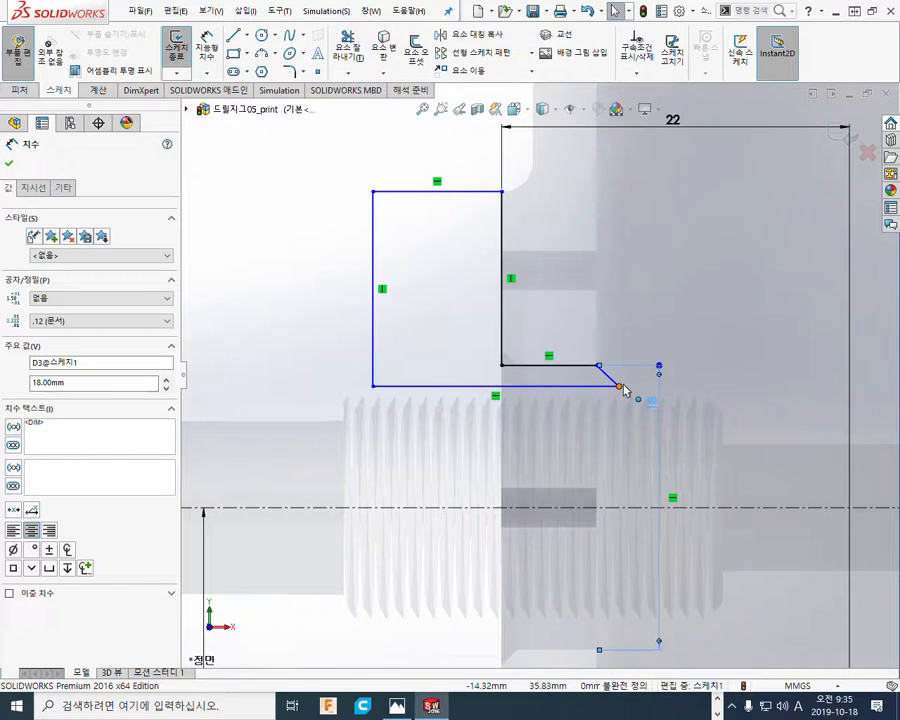
pyautogui.click(265, 289)
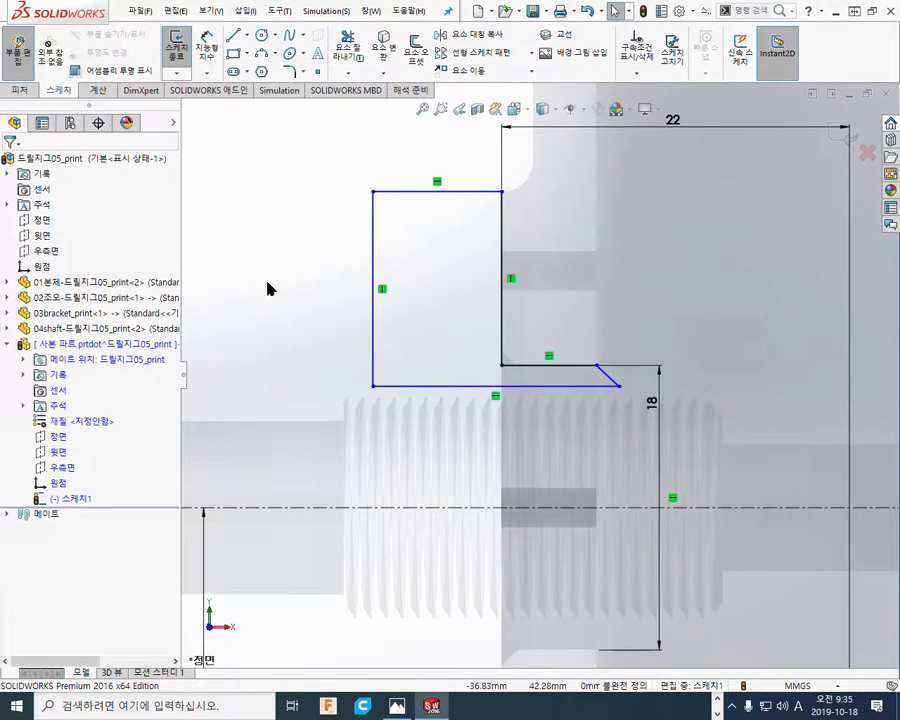
# Dimension the profile's upper outer edge as a diameter about the centerline, and place its text beside the profile
pyautogui.rightClick(268, 289)
pyautogui.click(380, 261)
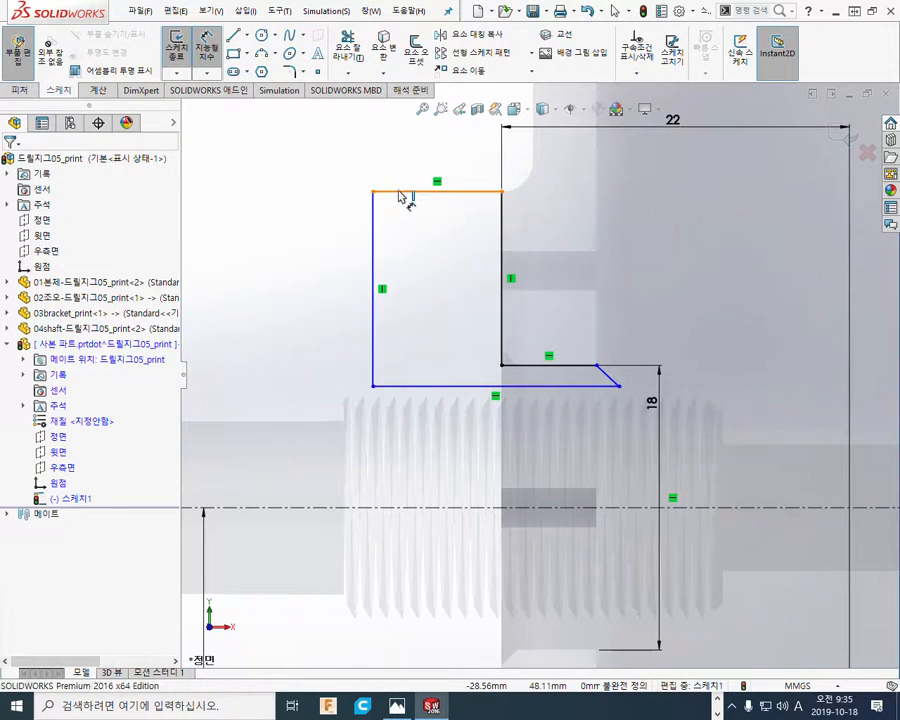
pyautogui.click(404, 192)
pyautogui.click(331, 509)
pyautogui.click(331, 561)
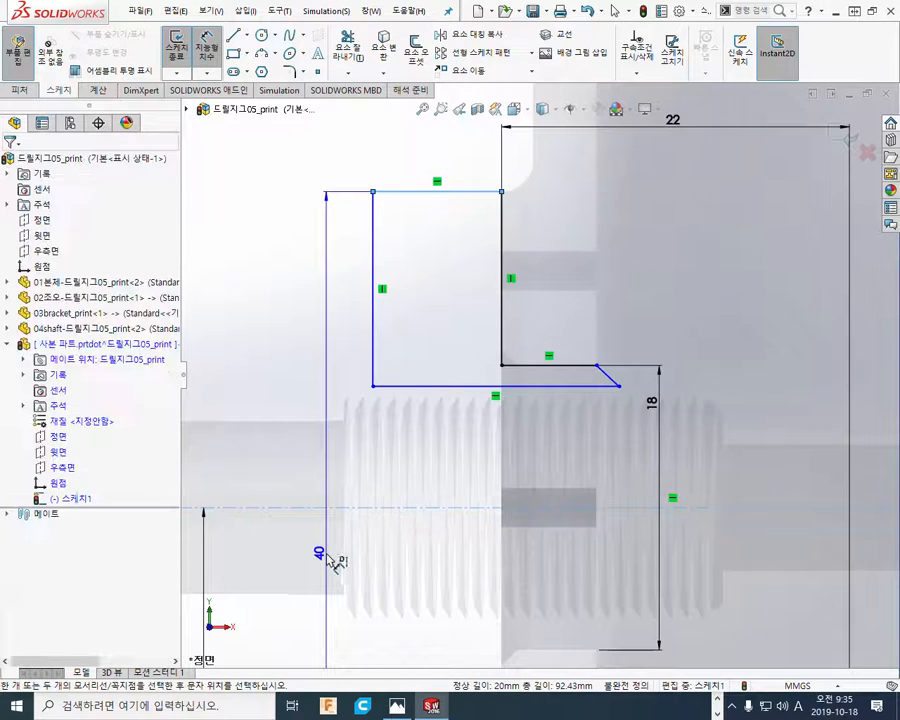
pyautogui.click(237, 551)
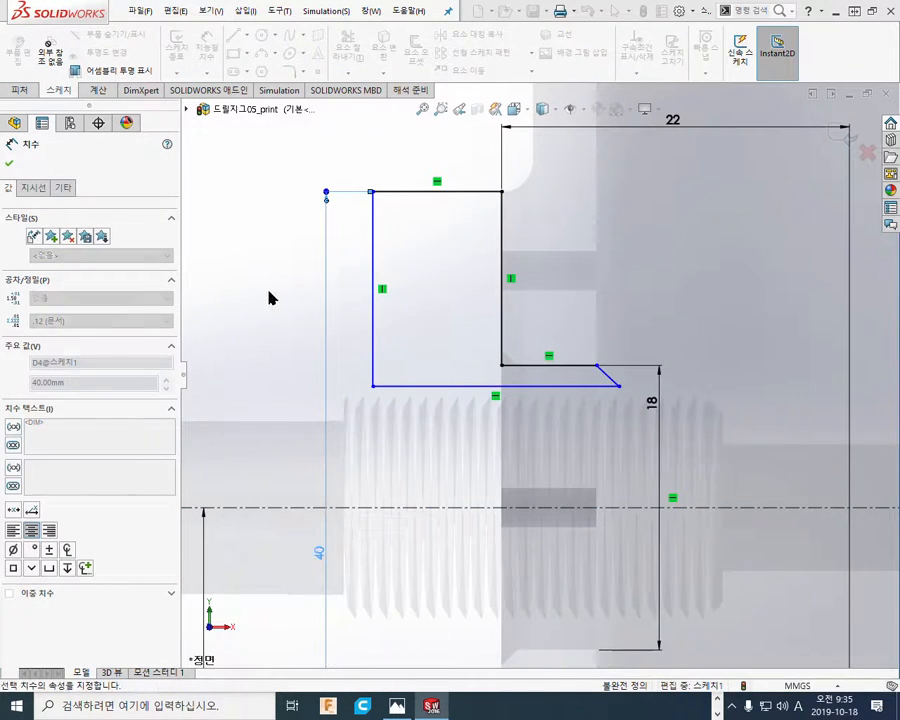
pyautogui.press('Escape')
pyautogui.moveTo(313, 367); pyautogui.dragTo(313, 302)
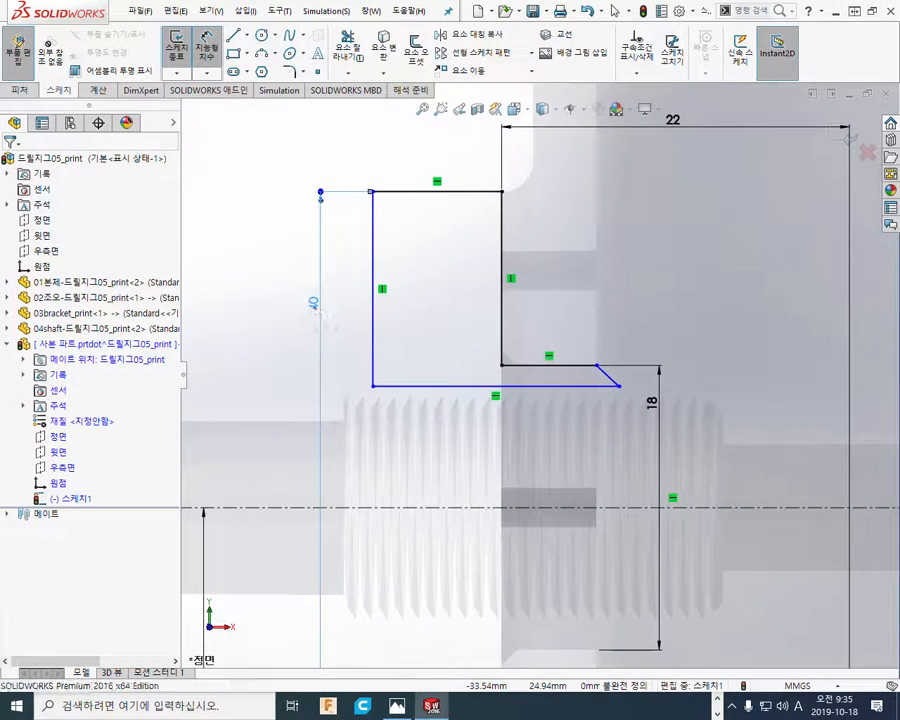
pyautogui.click(273, 344)
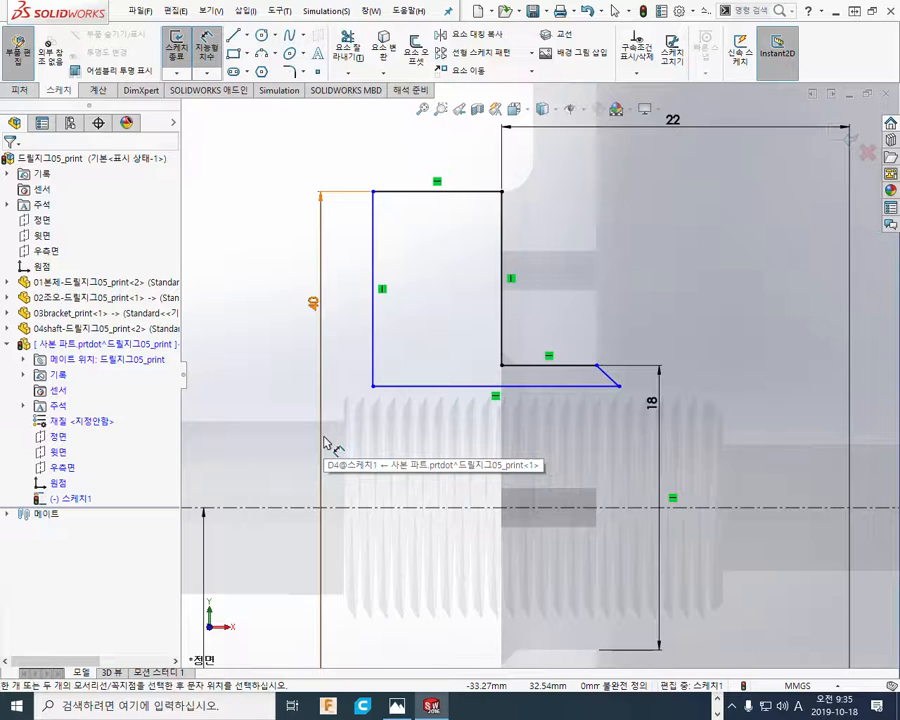
# Leave dimensioning and make the slanted closing line at the bore end vertical
pyautogui.rightClick(295, 233)
pyautogui.click(301, 237)
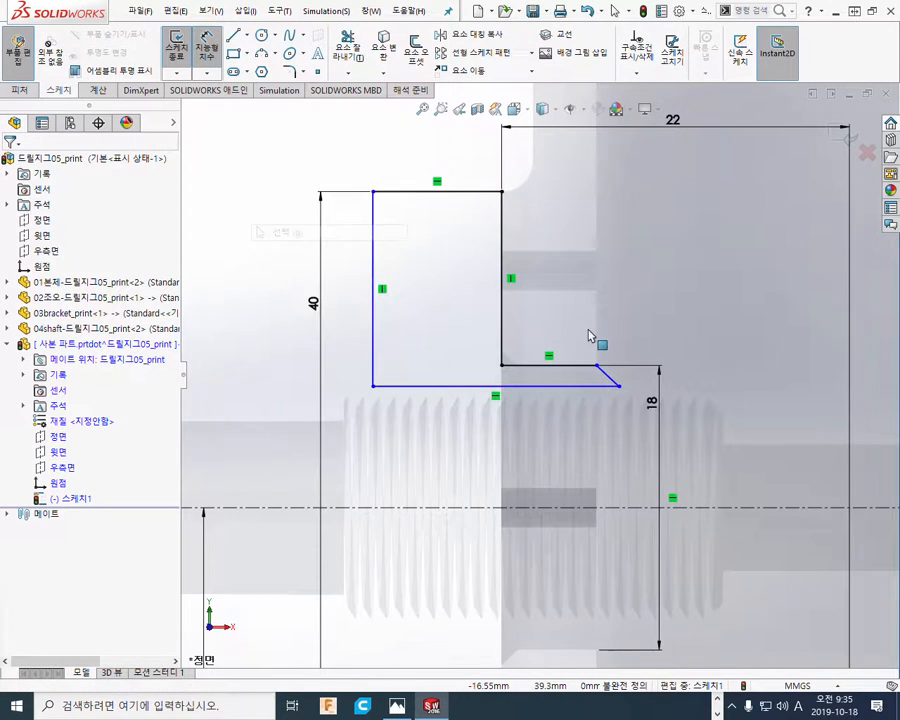
pyautogui.click(607, 377)
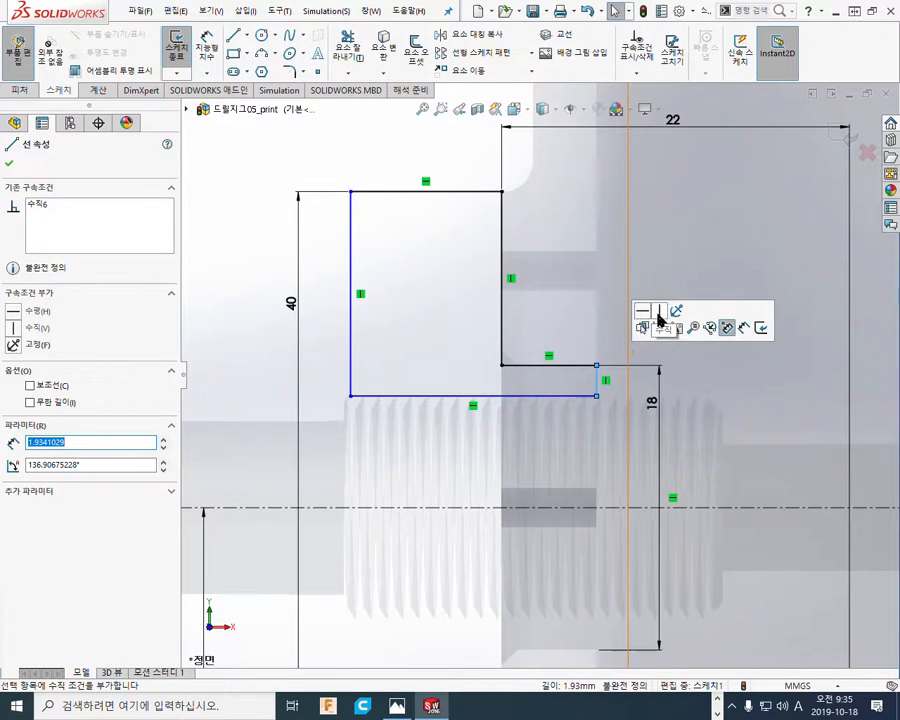
pyautogui.click(257, 297)
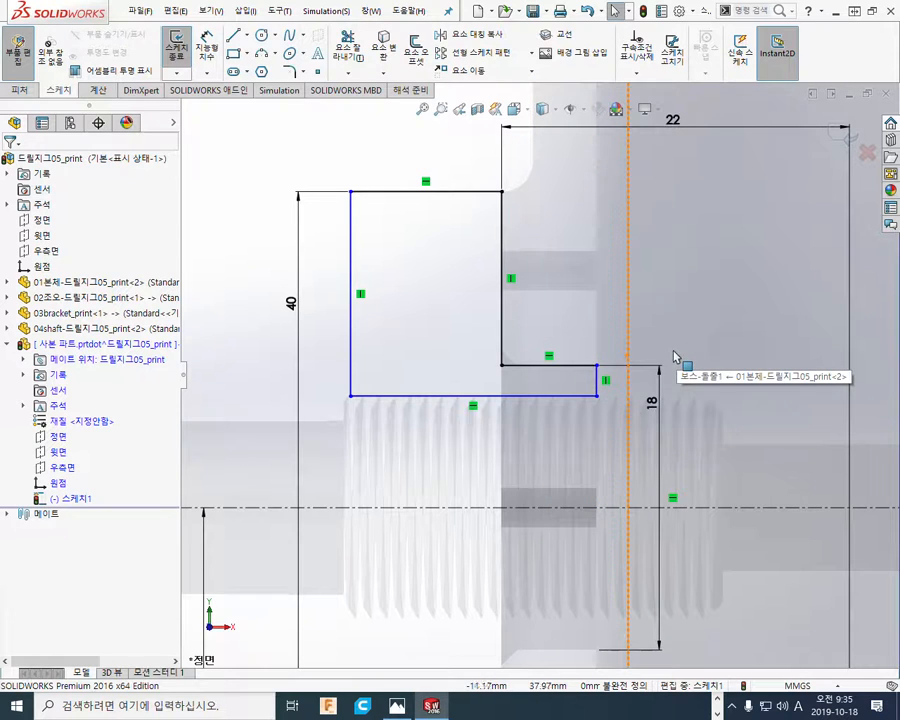
# Mark the short end line and the boss face line in green, with an arrow between them labelled 6
pyautogui.press('F2')
pyautogui.moveTo(596, 344); pyautogui.dragTo(599, 403)
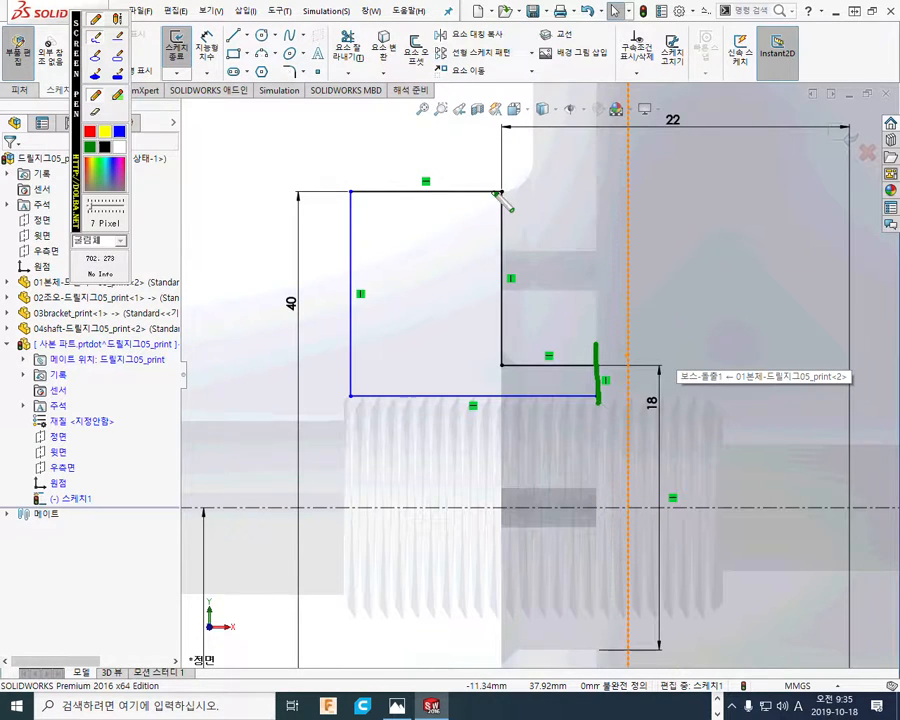
pyautogui.moveTo(496, 193); pyautogui.dragTo(502, 352)
pyautogui.moveTo(512, 302)
pyautogui.mouseDown()
pyautogui.moveTo(583, 301)
pyautogui.moveTo(578, 318)
pyautogui.mouseUp()
pyautogui.moveTo(514, 277); pyautogui.dragTo(526, 322)
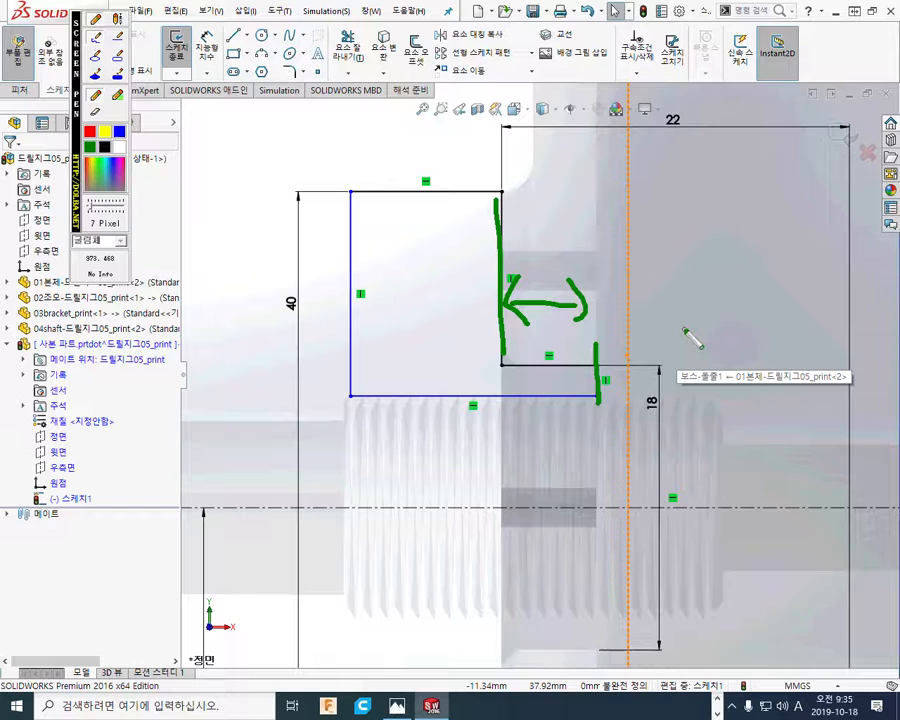
pyautogui.moveTo(569, 203); pyautogui.dragTo(543, 243)
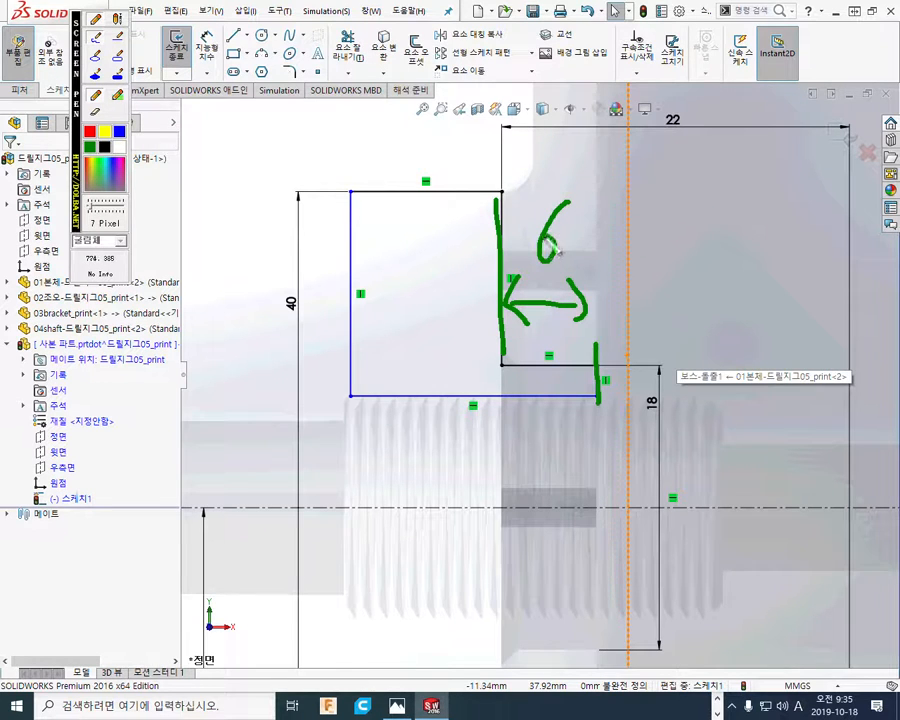
# Mark the profile's overall width with extension lines and an arrow labelled 12, and clear the marks
pyautogui.moveTo(603, 315); pyautogui.dragTo(601, 127)
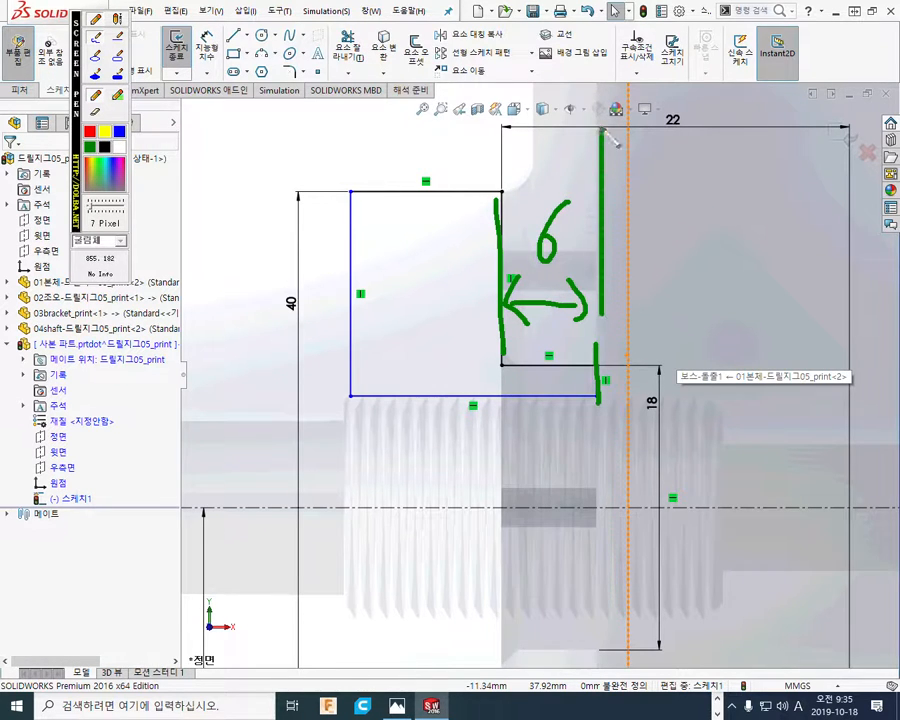
pyautogui.moveTo(345, 188)
pyautogui.mouseDown()
pyautogui.moveTo(345, 120)
pyautogui.moveTo(458, 147)
pyautogui.moveTo(595, 145)
pyautogui.moveTo(590, 160)
pyautogui.mouseUp()
pyautogui.moveTo(373, 123); pyautogui.dragTo(368, 166)
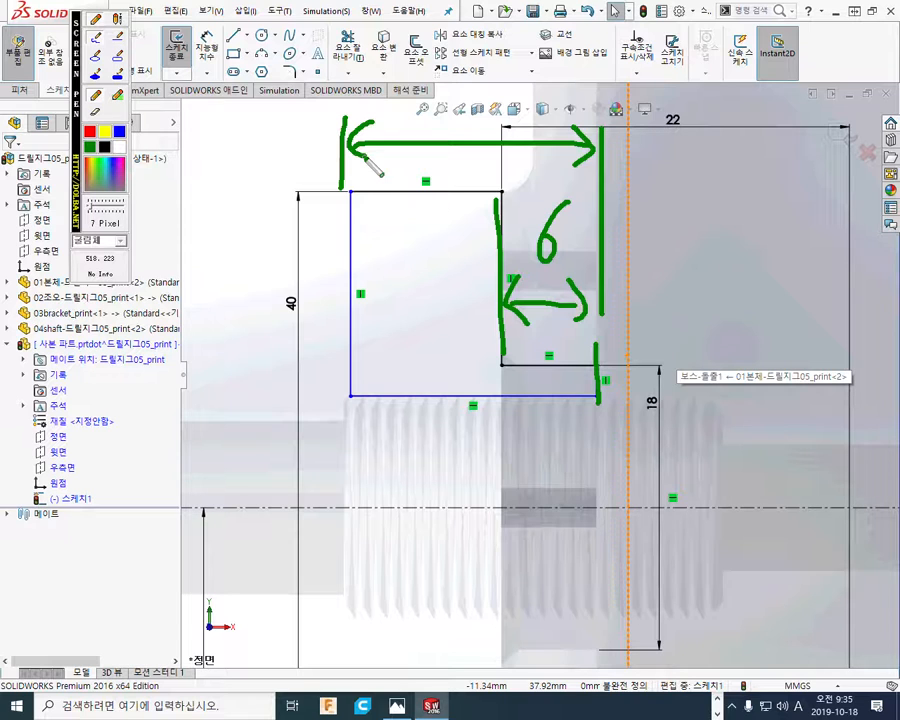
pyautogui.moveTo(443, 68)
pyautogui.mouseDown()
pyautogui.moveTo(431, 122)
pyautogui.moveTo(481, 112)
pyautogui.mouseUp()
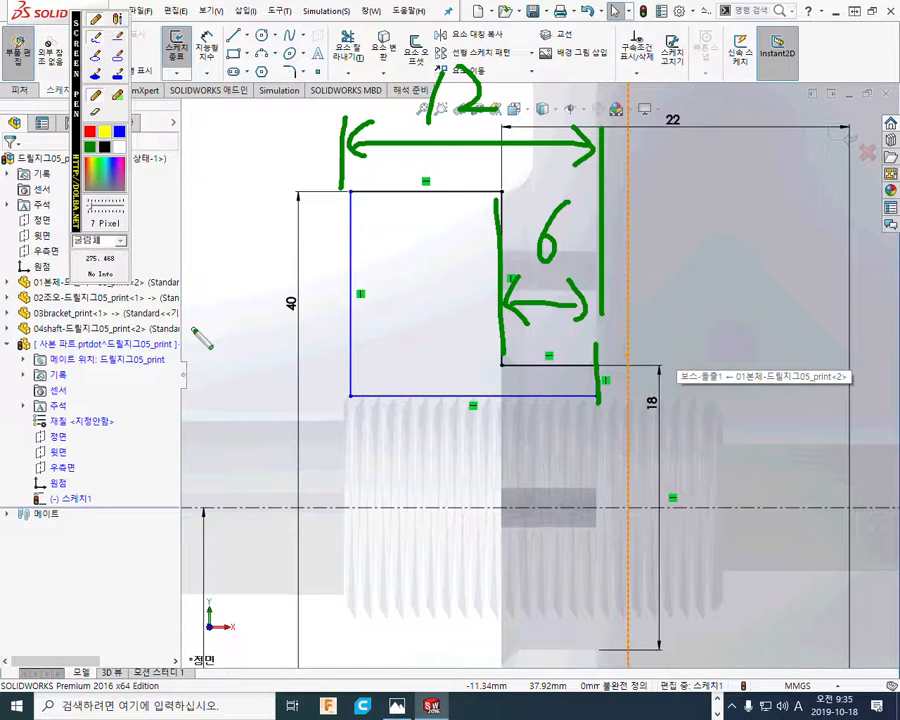
pyautogui.press('Escape')
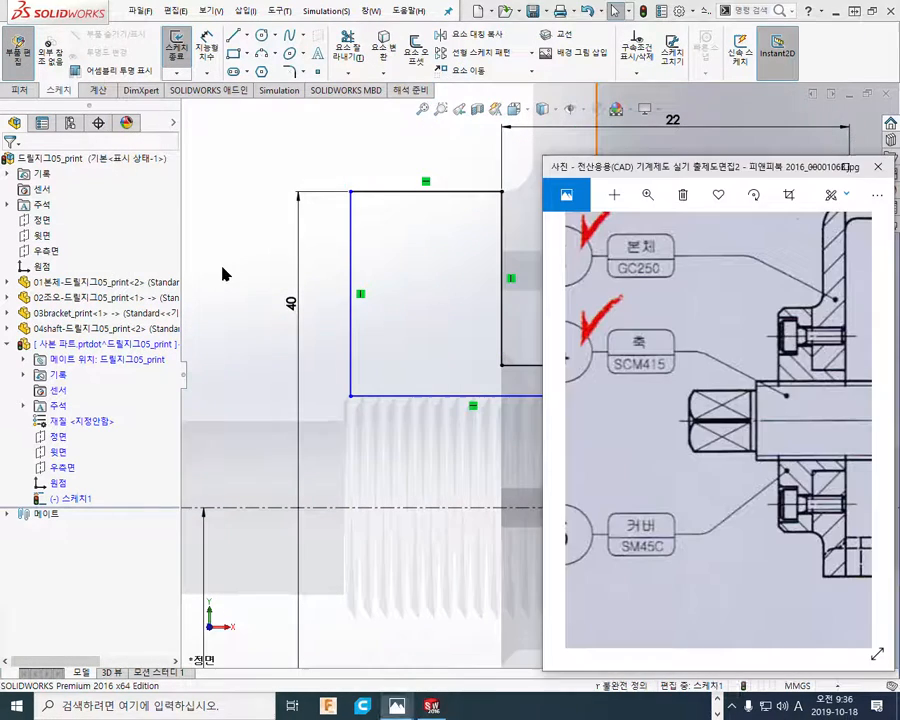
# Dimension the horizontal distance between the boss face line and the short vertical end line
pyautogui.click(221, 268)
pyautogui.rightClick(217, 261)
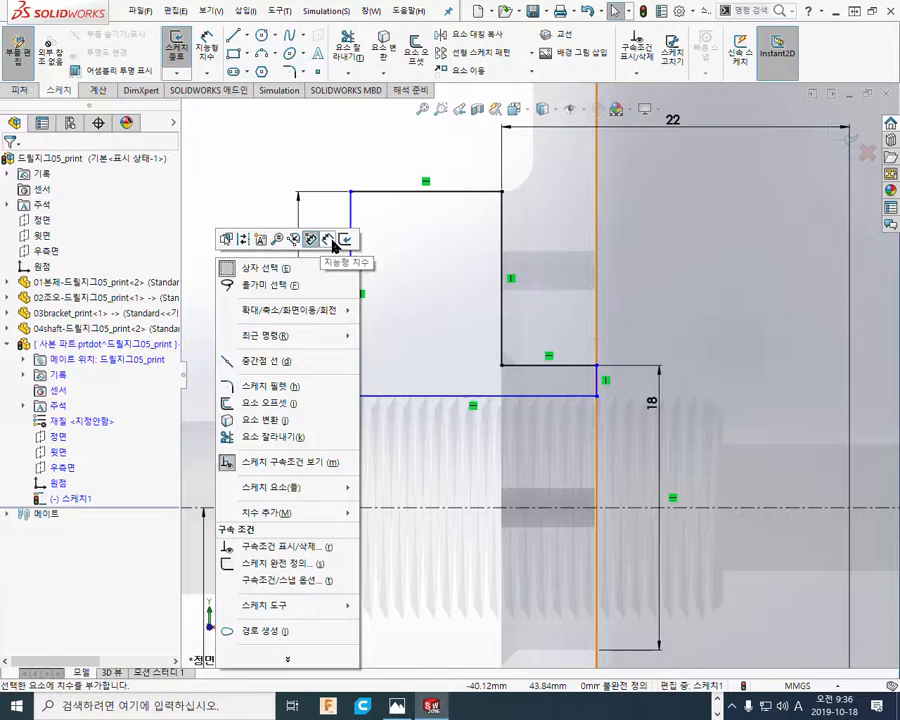
pyautogui.click(330, 240)
pyautogui.click(503, 306)
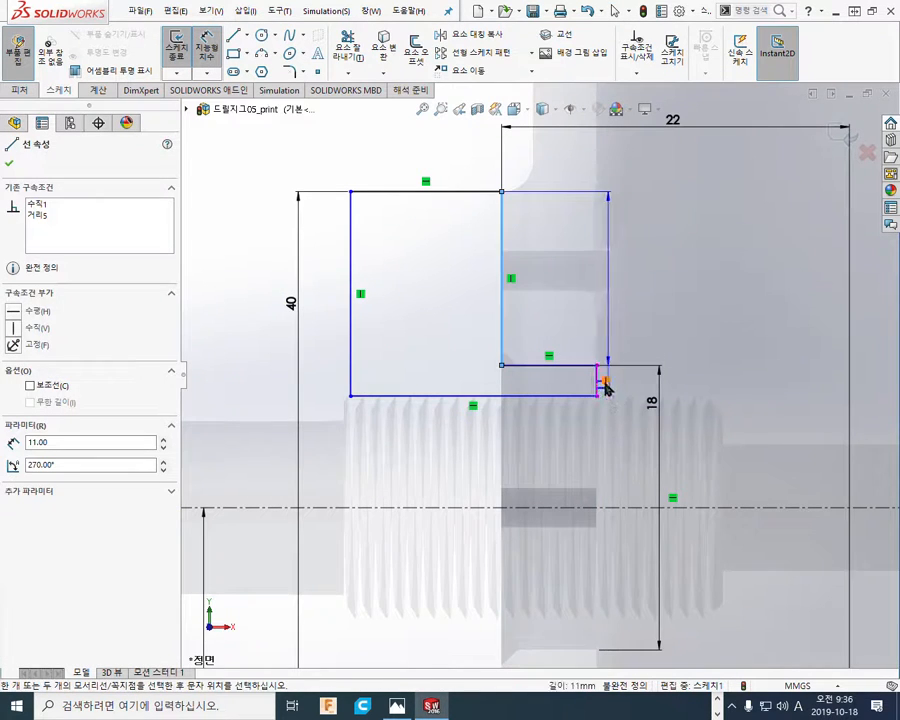
pyautogui.click(600, 380)
pyautogui.click(578, 158)
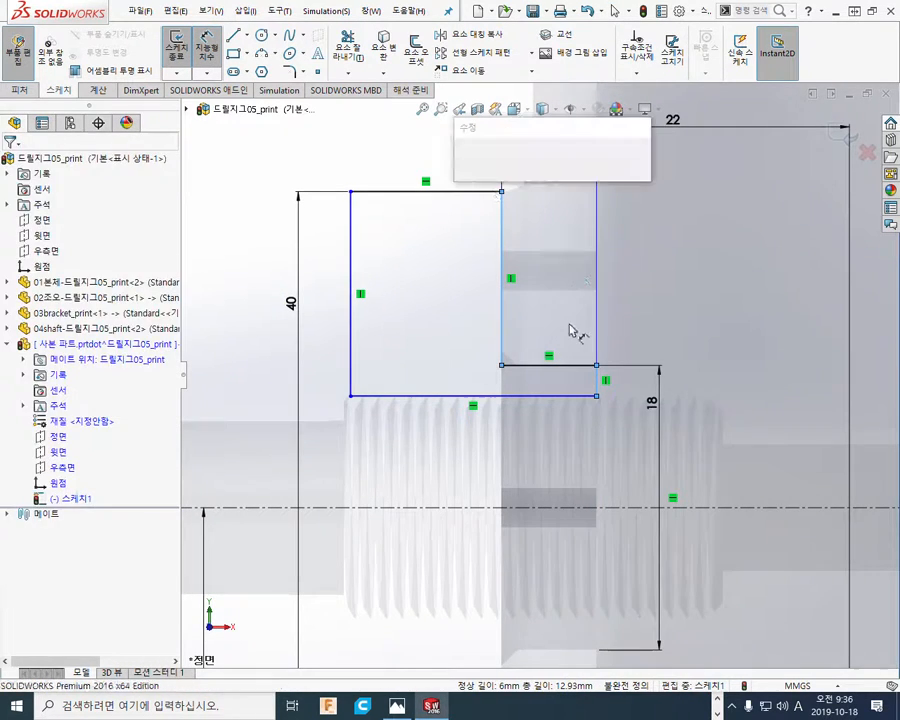
pyautogui.press('Return')
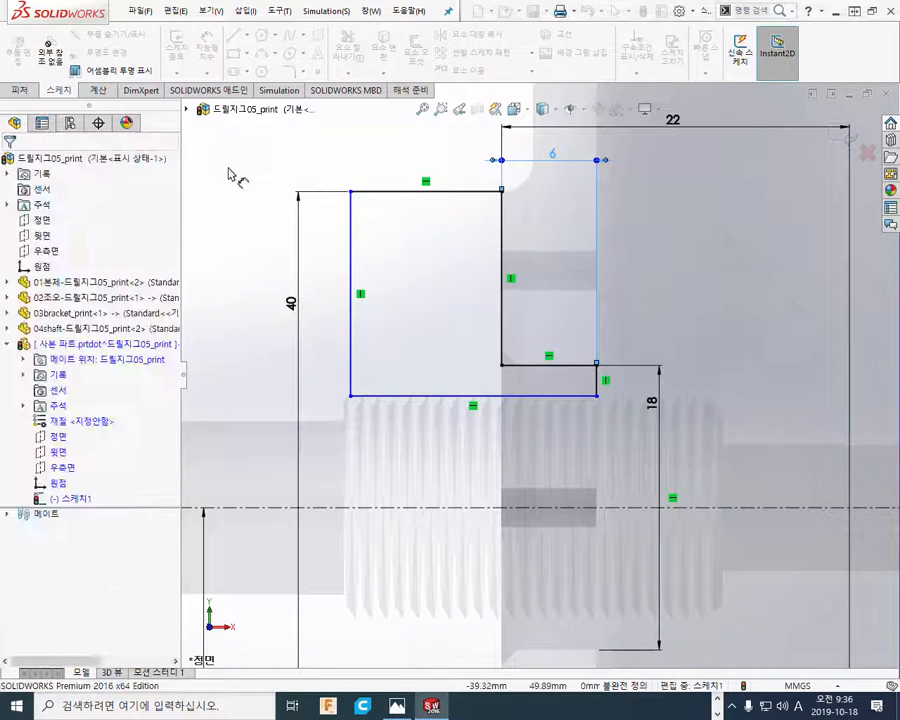
# Dimension the profile's overall width between the short end line and the outer vertical line as 12 mm
pyautogui.click(598, 382)
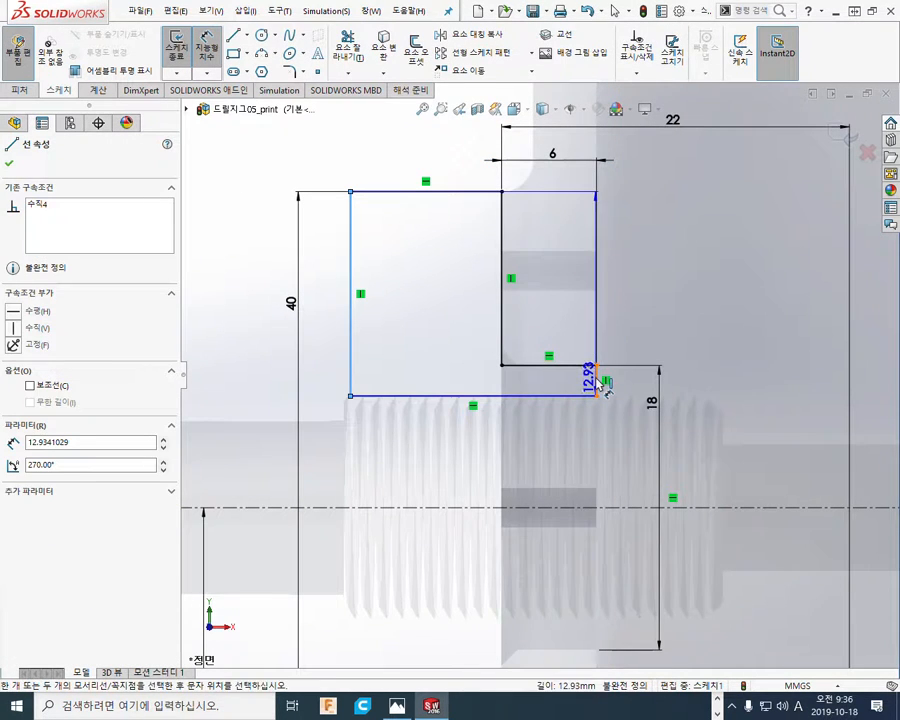
pyautogui.click(350, 250)
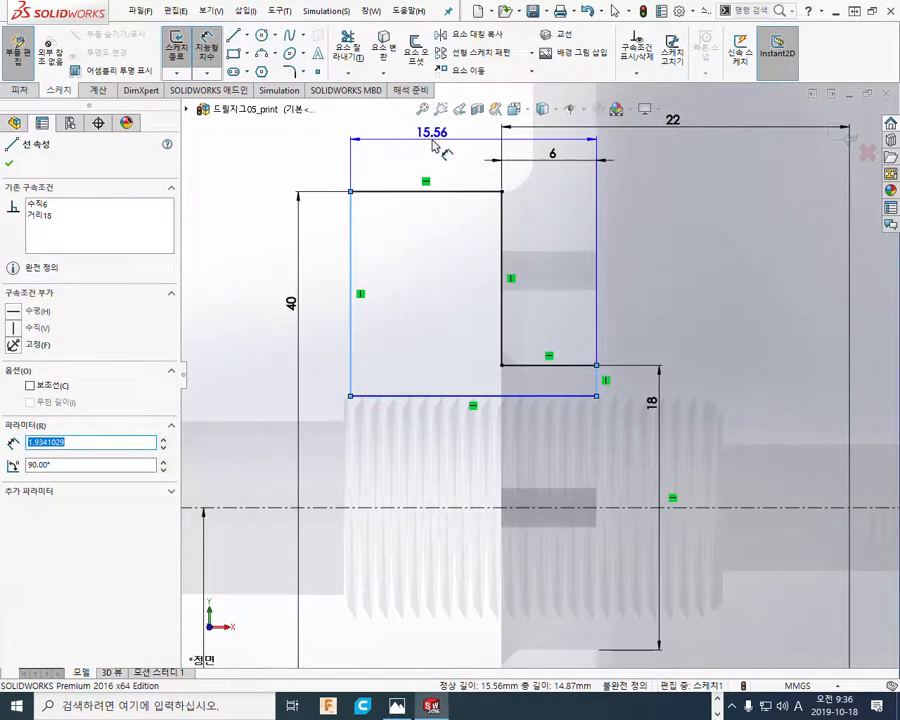
pyautogui.click(433, 141)
pyautogui.write('16')
pyautogui.press('Return')
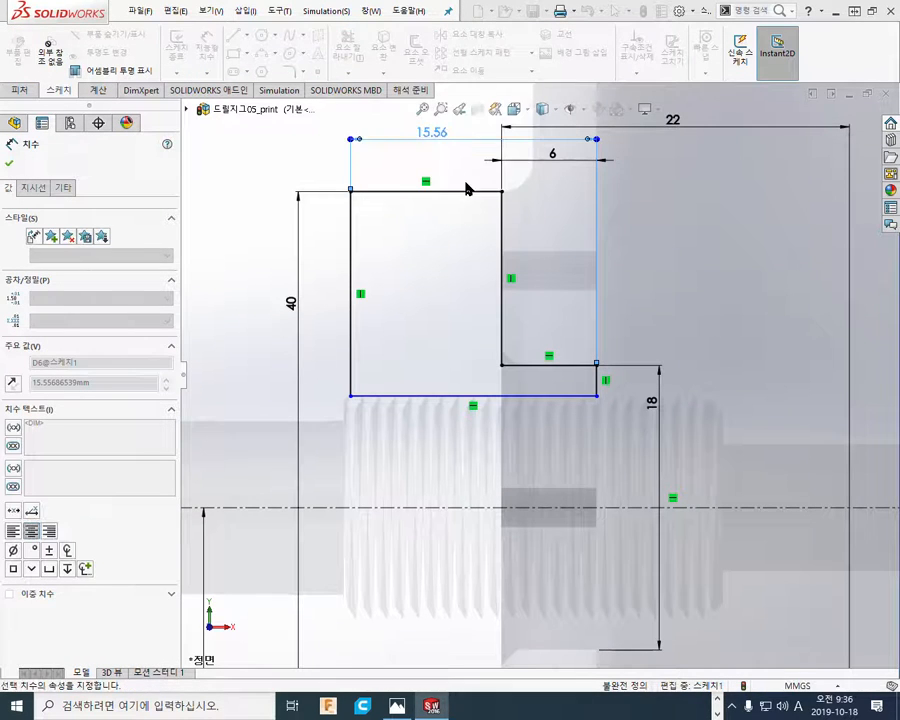
pyautogui.press('Escape')
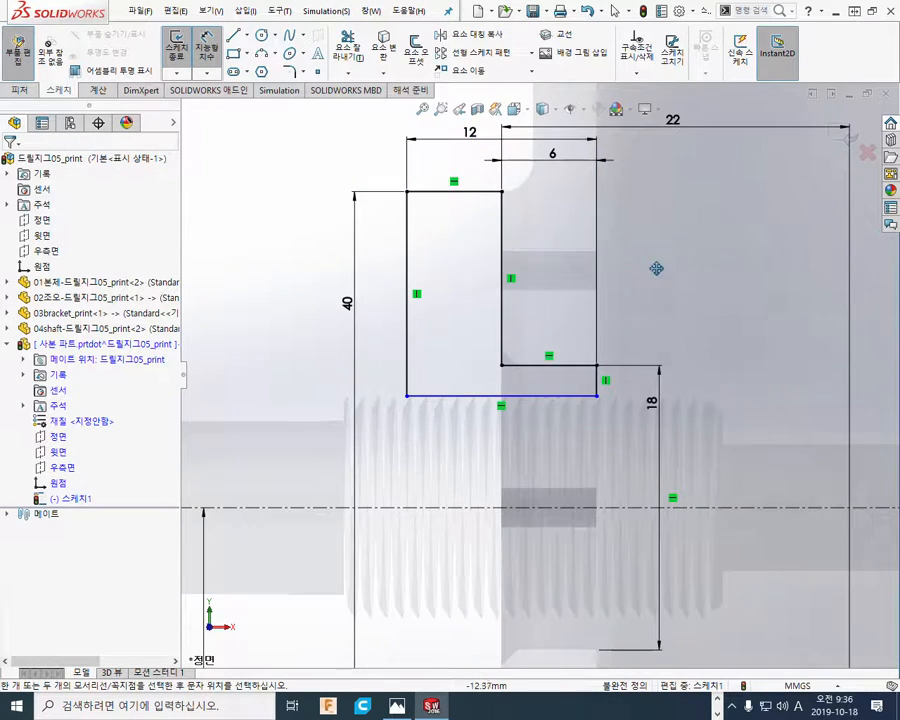
# Move the 22 mm distance dimension higher, clear of the profile's width dimensions
pyautogui.keyDown('ctrl'); pyautogui.moveTo(656, 268); pyautogui.dragTo(619, 326, button='middle'); pyautogui.keyUp('ctrl')
pyautogui.moveTo(639, 177); pyautogui.dragTo(691, 127)
pyautogui.click(297, 215)
pyautogui.keyDown('ctrl'); pyautogui.moveTo(616, 423); pyautogui.dragTo(615, 391, button='middle'); pyautogui.keyUp('ctrl')
# Write a green 6 over the boss width, draw an arrow toward the boss face line, and write 12 at the overall width
pyautogui.press('F12')
pyautogui.moveTo(519, 165)
pyautogui.mouseDown()
pyautogui.moveTo(518, 212)
pyautogui.moveTo(507, 198)
pyautogui.mouseUp()
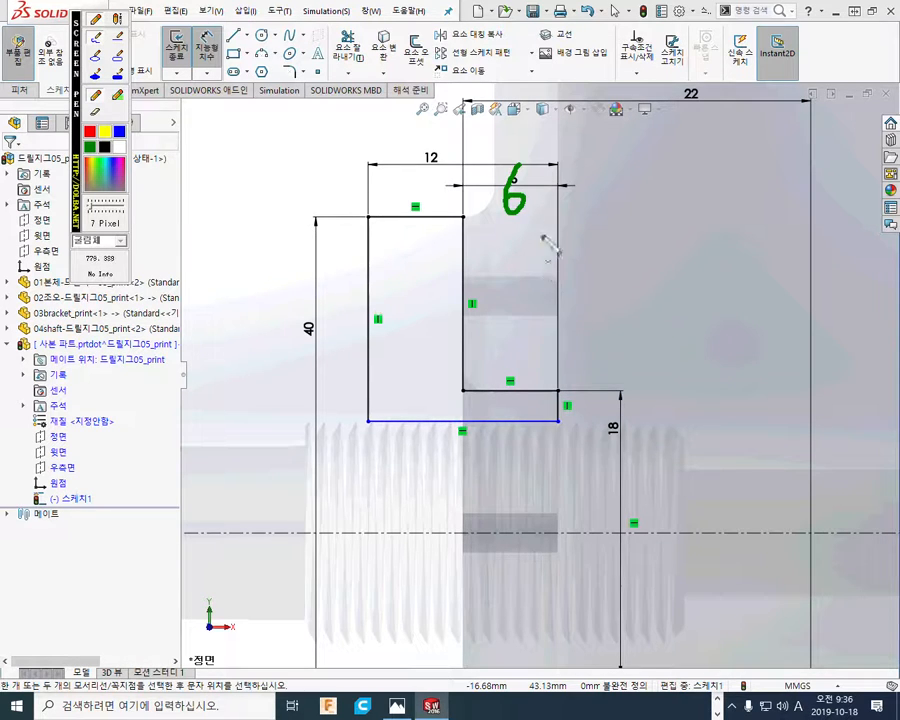
pyautogui.moveTo(555, 268)
pyautogui.mouseDown()
pyautogui.moveTo(465, 268)
pyautogui.moveTo(488, 290)
pyautogui.mouseUp()
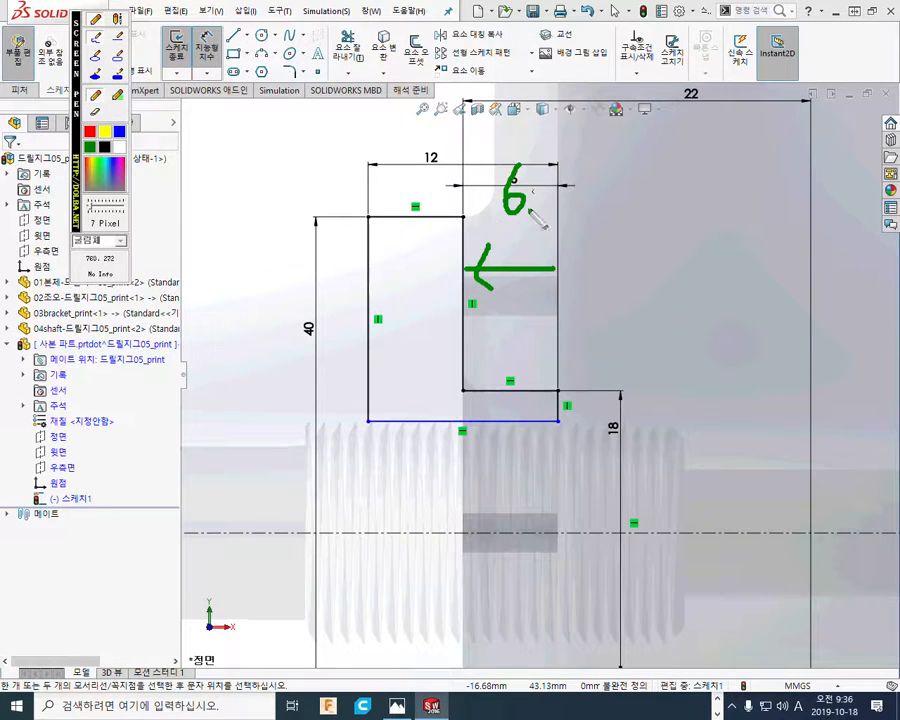
pyautogui.moveTo(423, 113)
pyautogui.mouseDown()
pyautogui.moveTo(429, 160)
pyautogui.moveTo(464, 126)
pyautogui.moveTo(477, 151)
pyautogui.mouseUp()
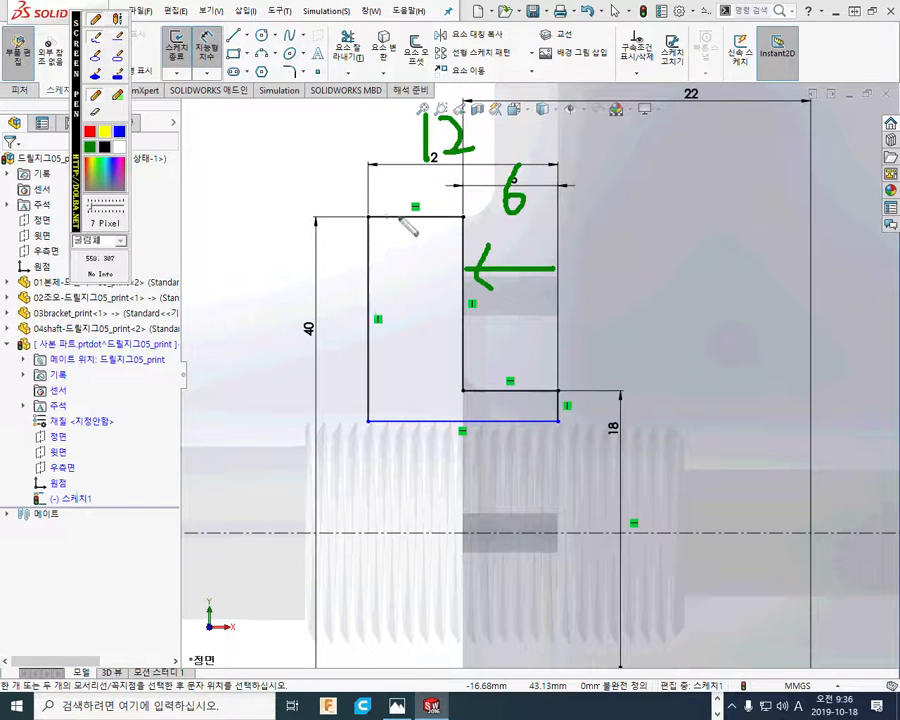
# Mark the profile's upper edge and the centerline in green, write a diameter symbol beside the 40 dimension, and clear the marks
pyautogui.moveTo(403, 216); pyautogui.dragTo(318, 216)
pyautogui.moveTo(367, 531); pyautogui.dragTo(295, 531)
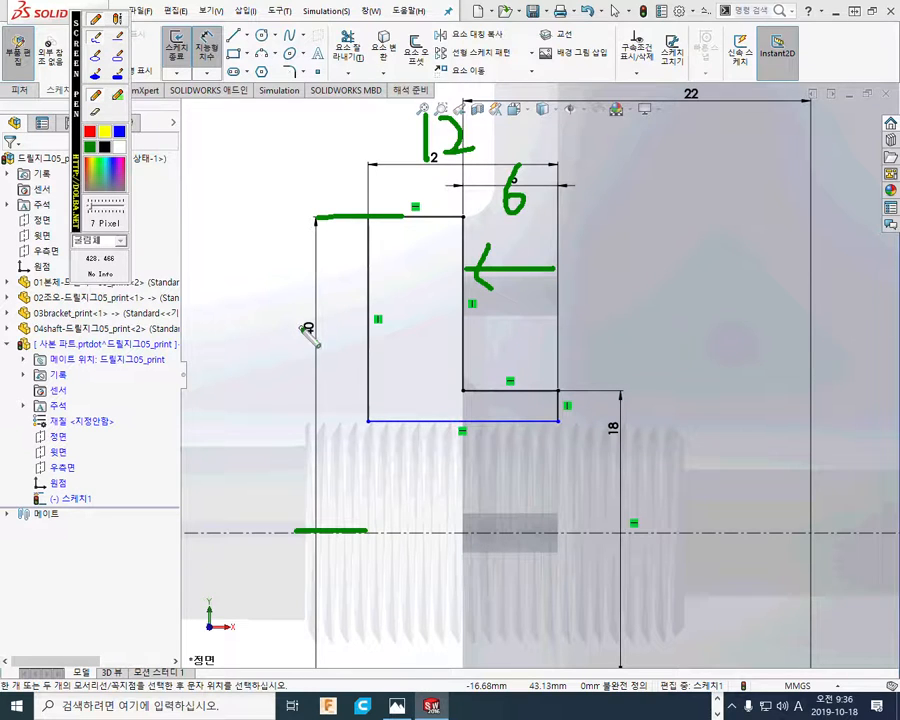
pyautogui.moveTo(281, 319)
pyautogui.mouseDown()
pyautogui.moveTo(271, 332)
pyautogui.moveTo(300, 318)
pyautogui.moveTo(260, 392)
pyautogui.mouseUp()
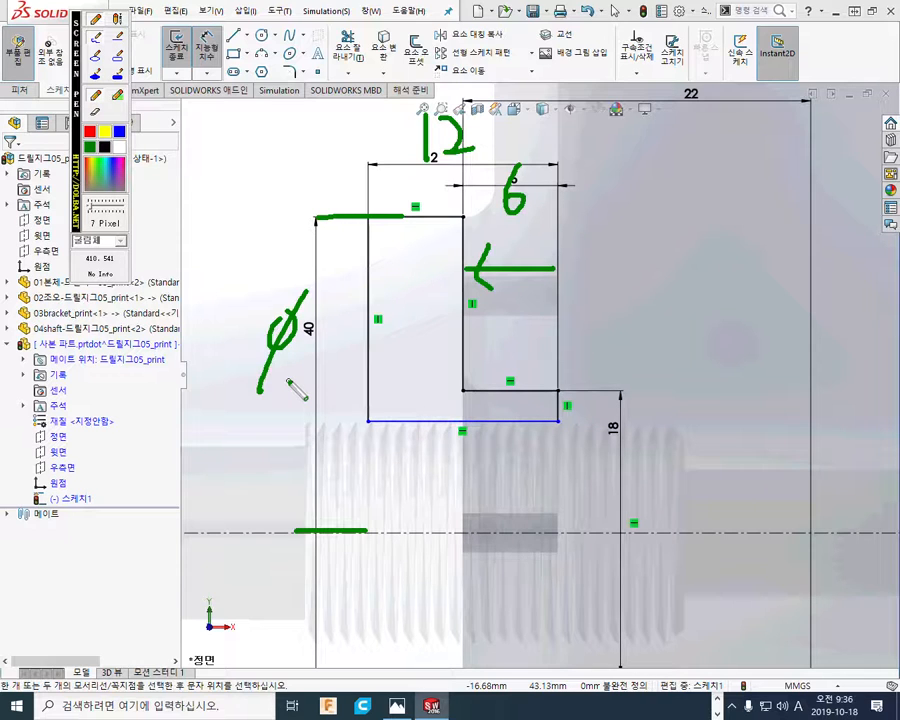
pyautogui.press('Escape')
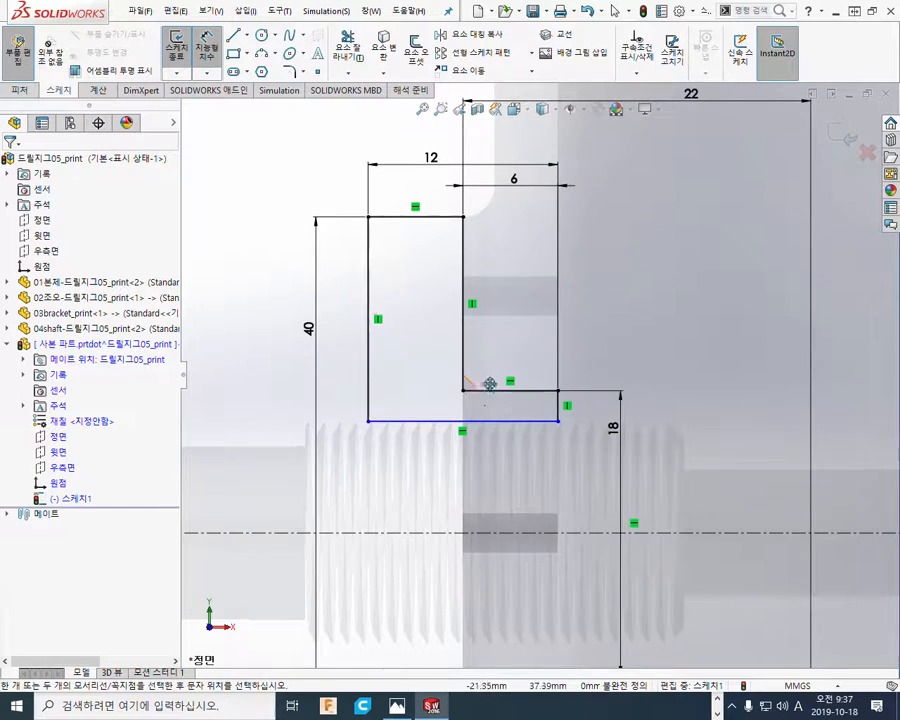
# Begin a diameter dimension between the profile's lowest horizontal line and the centerline, and display the model shaded with edges
pyautogui.keyDown('ctrl'); pyautogui.moveTo(467, 397); pyautogui.dragTo(489, 342, button='middle'); pyautogui.keyUp('ctrl')
pyautogui.scroll(3, 470, 355)
pyautogui.click(460, 370)
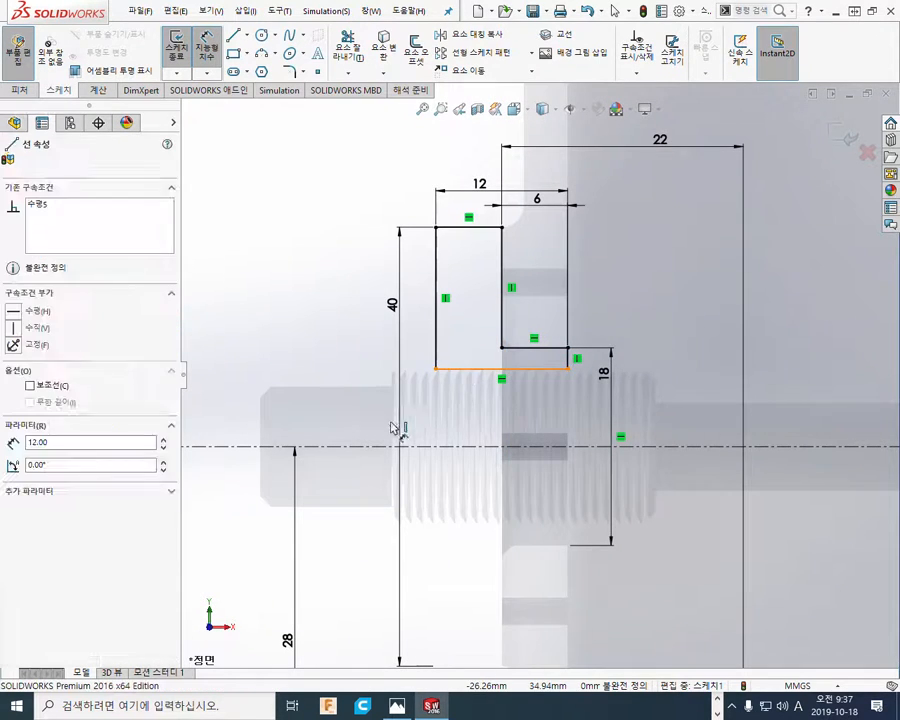
pyautogui.click(454, 446)
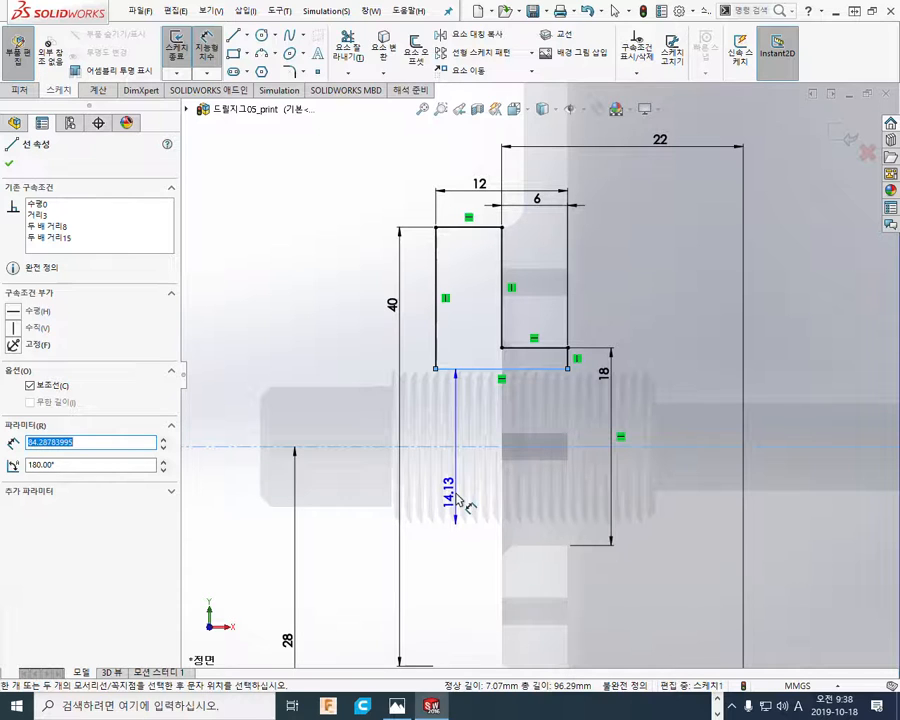
pyautogui.click(541, 110)
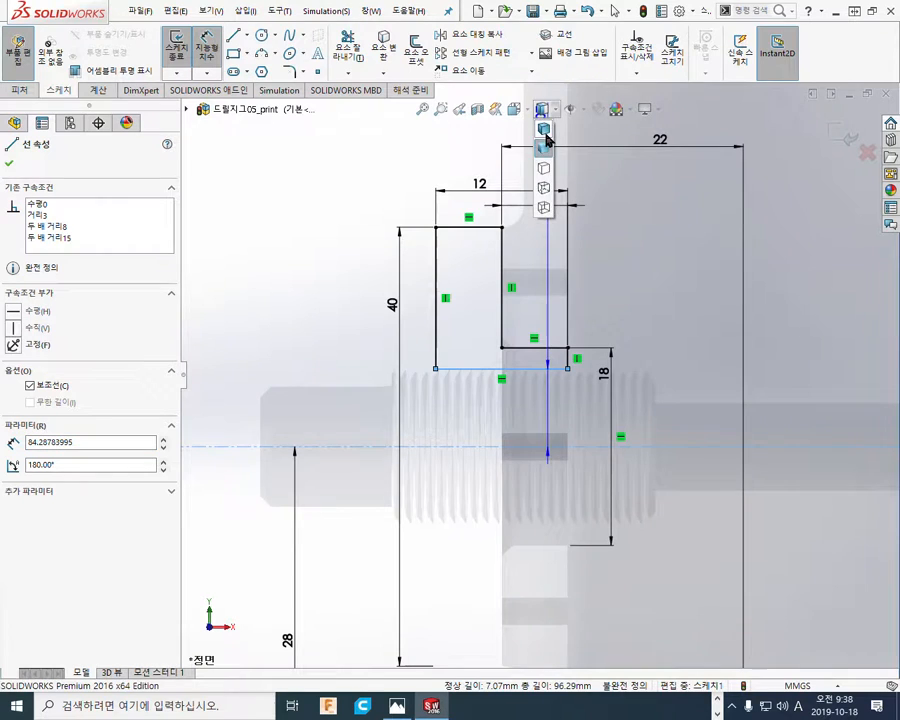
pyautogui.click(545, 136)
pyautogui.scroll(-4, 440, 435)
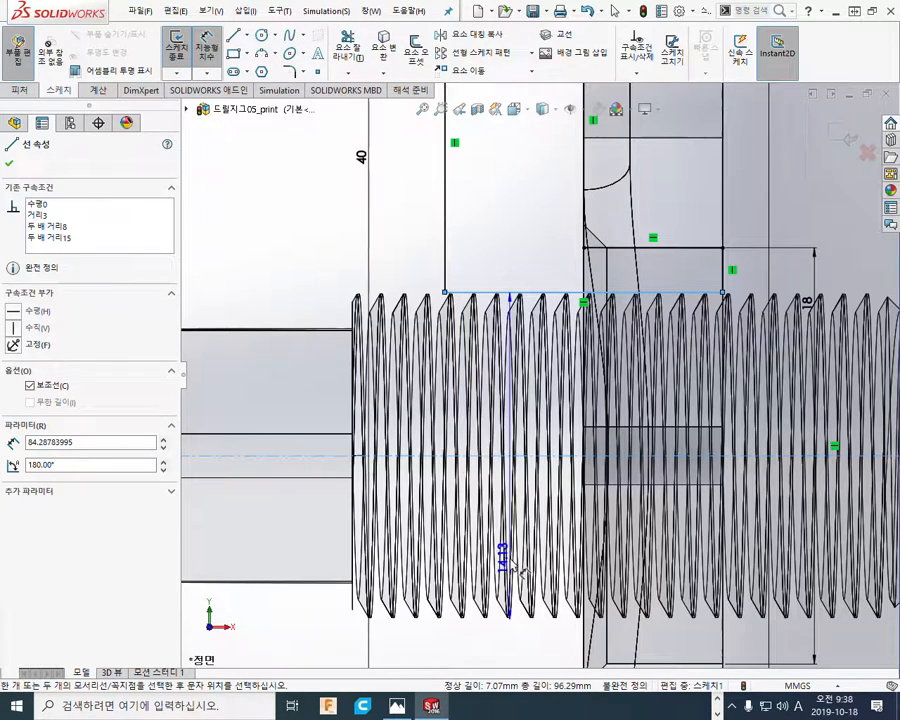
# Annotate the thread with a green zigzag and bore line, plus an enlarged tooth triangle with pitch 1 and a red depth arrow
pyautogui.press('F12')
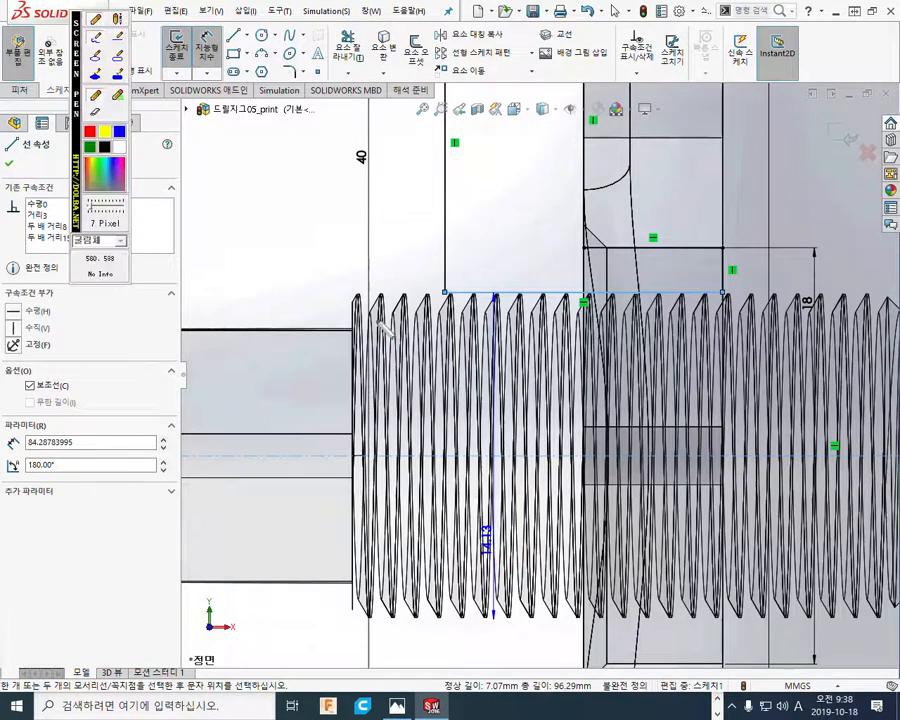
pyautogui.moveTo(367, 313)
pyautogui.mouseDown()
pyautogui.moveTo(428, 306)
pyautogui.moveTo(441, 318)
pyautogui.moveTo(620, 286)
pyautogui.moveTo(735, 287)
pyautogui.mouseUp()
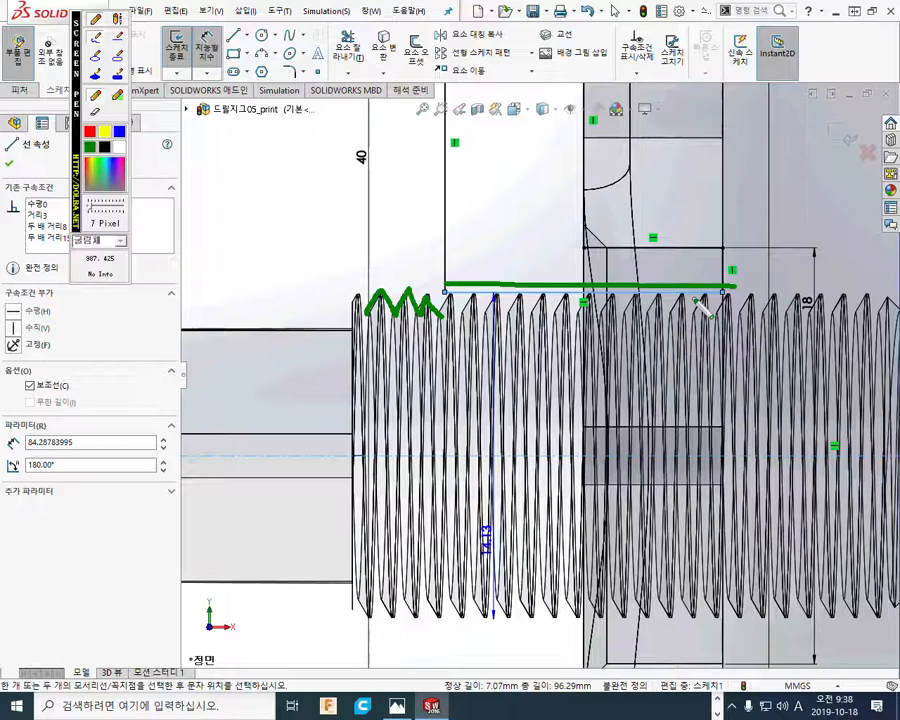
pyautogui.moveTo(213, 225)
pyautogui.mouseDown()
pyautogui.moveTo(281, 252)
pyautogui.moveTo(262, 215)
pyautogui.moveTo(217, 215)
pyautogui.moveTo(225, 160)
pyautogui.mouseUp()
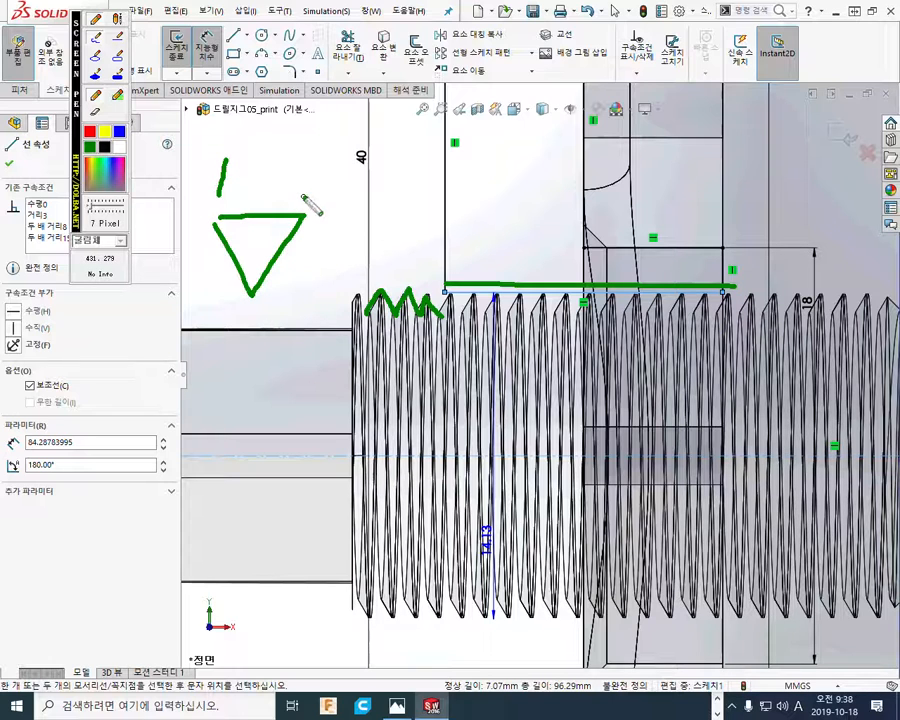
pyautogui.moveTo(306, 195); pyautogui.dragTo(308, 150)
pyautogui.moveTo(239, 169)
pyautogui.mouseDown()
pyautogui.moveTo(292, 164)
pyautogui.moveTo(249, 181)
pyautogui.mouseUp()
pyautogui.moveTo(265, 93); pyautogui.dragTo(265, 128)
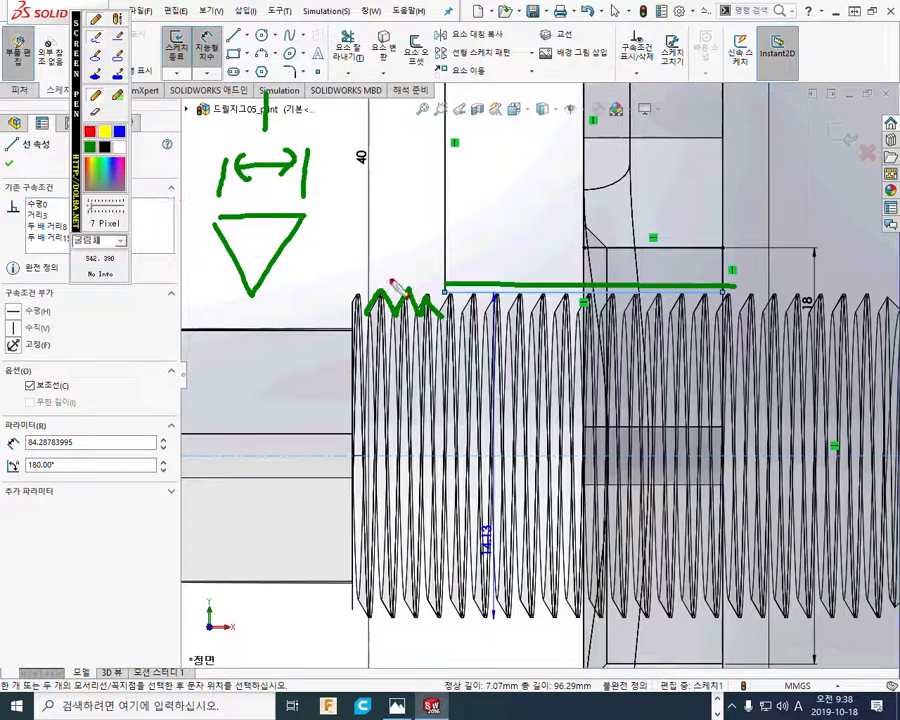
pyautogui.moveTo(317, 224)
pyautogui.mouseDown()
pyautogui.moveTo(320, 290)
pyautogui.moveTo(333, 268)
pyautogui.mouseUp()
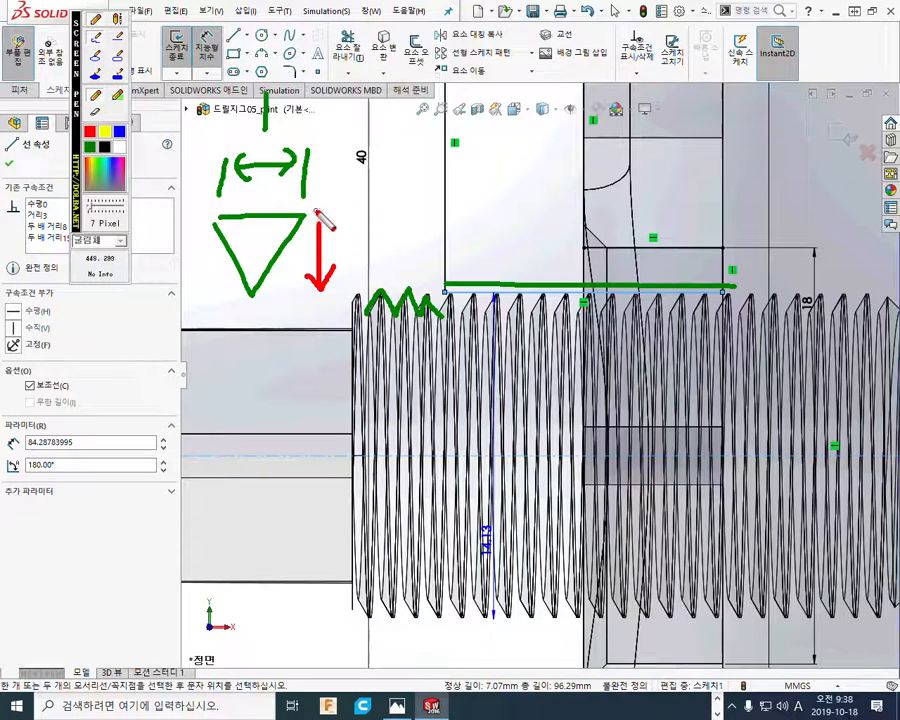
pyautogui.moveTo(315, 216); pyautogui.dragTo(317, 215)
pyautogui.rightClick(462, 517)
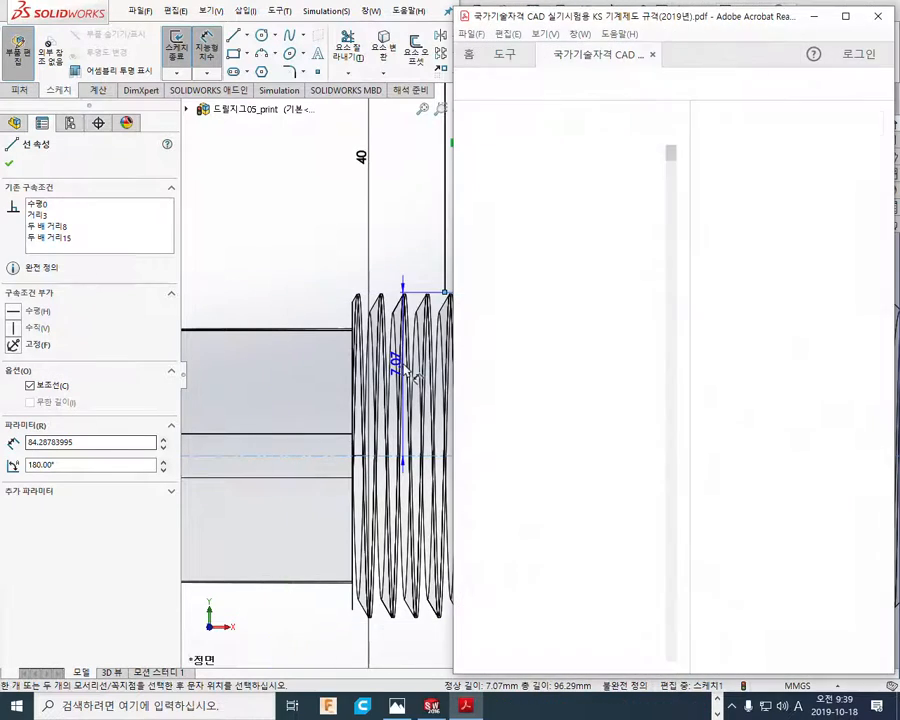
# Switch to the KS machine drafting standards PDF in Acrobat Reader and enlarge the fine metric thread table on page 4
pyautogui.click(683, 386)
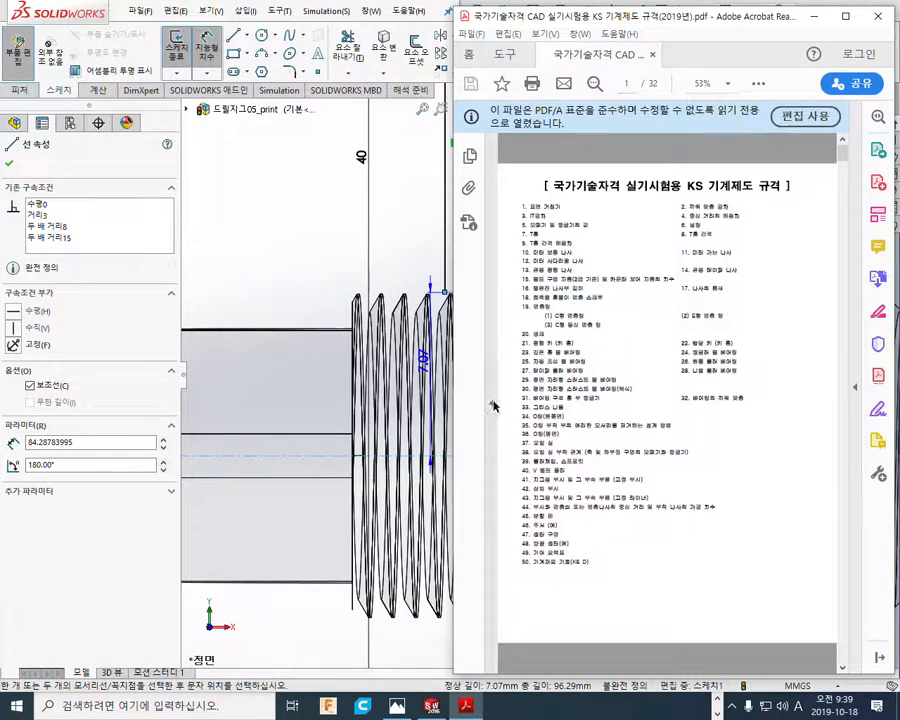
pyautogui.click(490, 403)
pyautogui.scroll(-10, 566, 347)
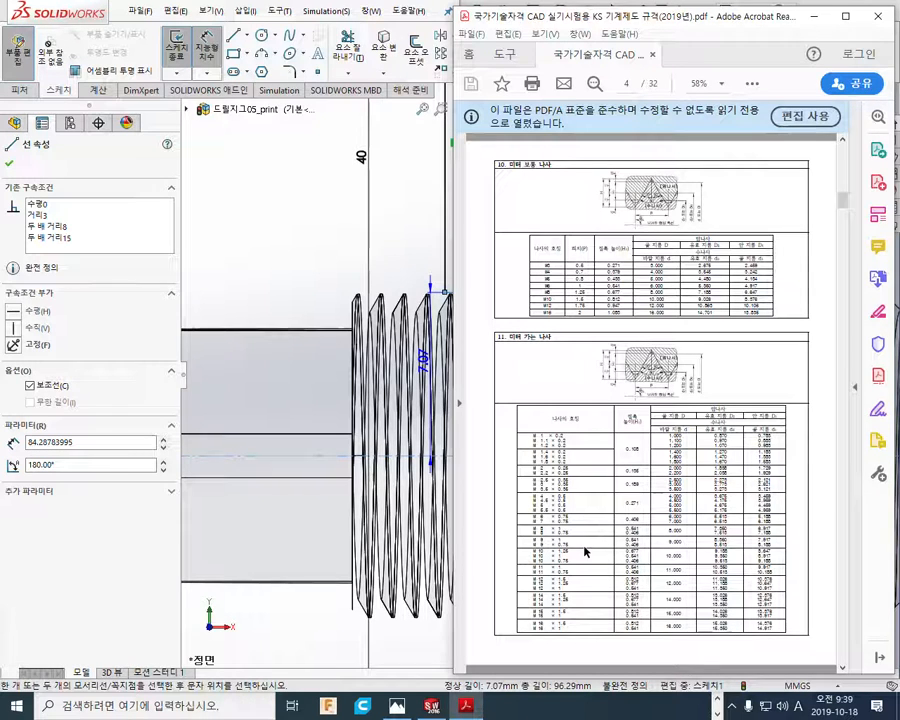
pyautogui.click(845, 17)
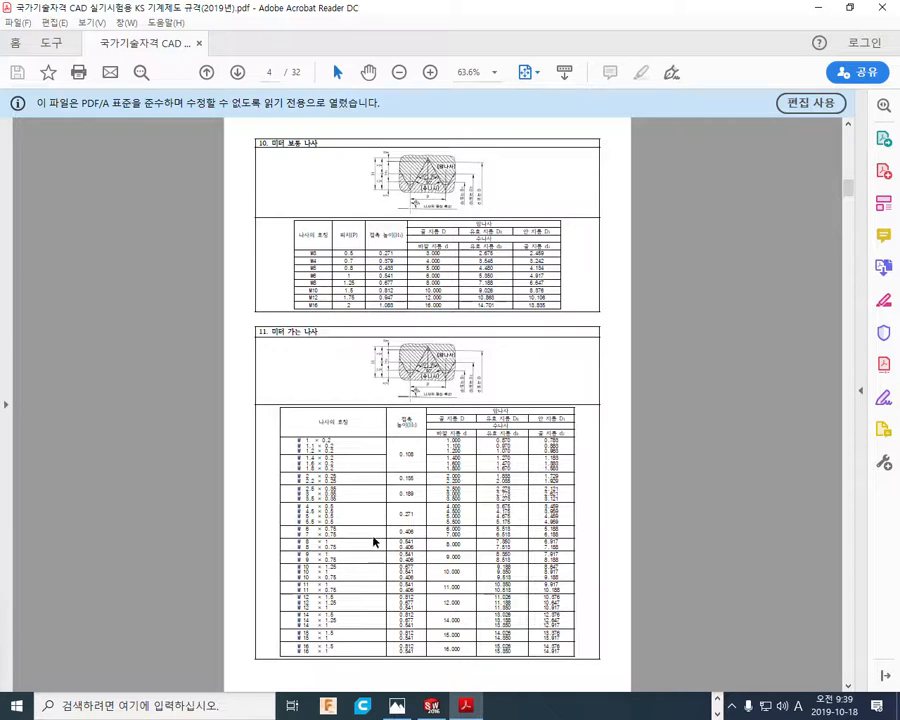
pyautogui.keyDown('ctrl'); pyautogui.scroll(2, 366, 606); pyautogui.keyUp('ctrl')
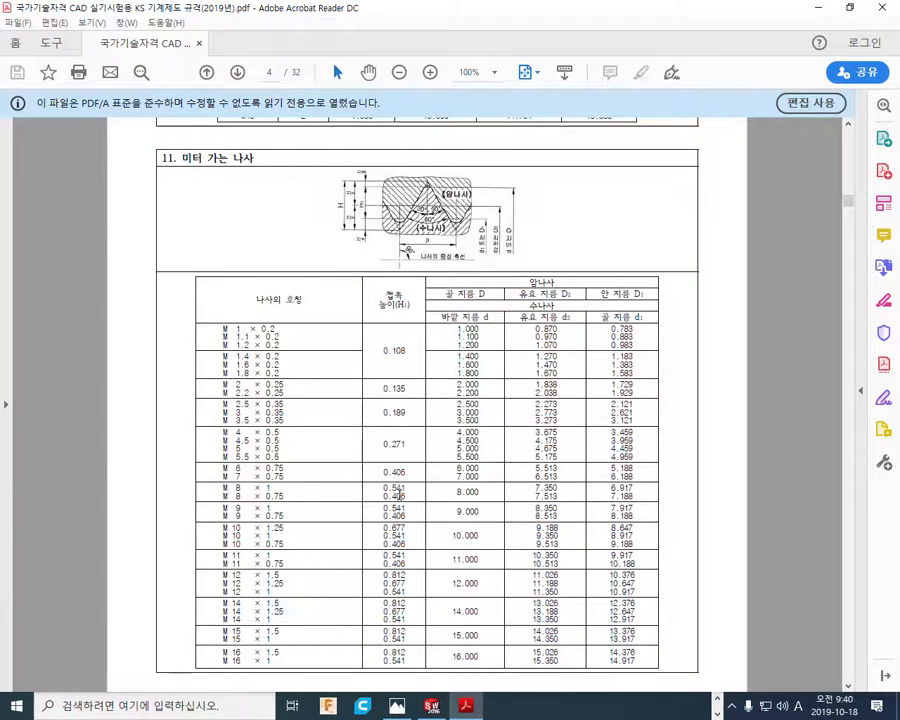
pyautogui.scroll(-1, 399, 497)
# Underline M14 × 1 in red, bracket the internal thread label, and link the circled d1 to the 골 지름 d1 column heading
pyautogui.press('F12')
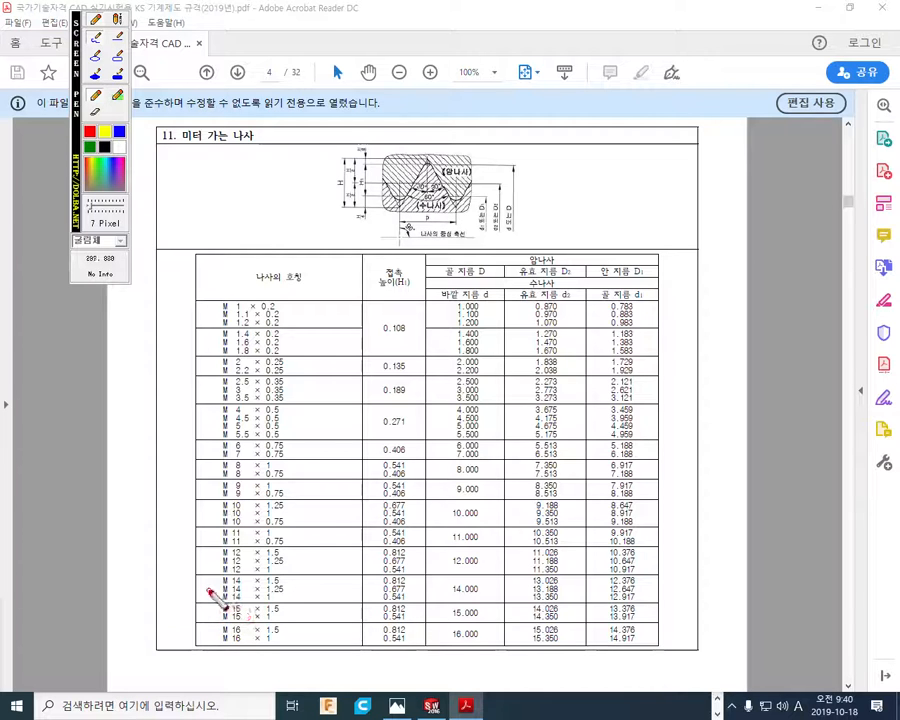
pyautogui.moveTo(212, 602); pyautogui.dragTo(282, 604)
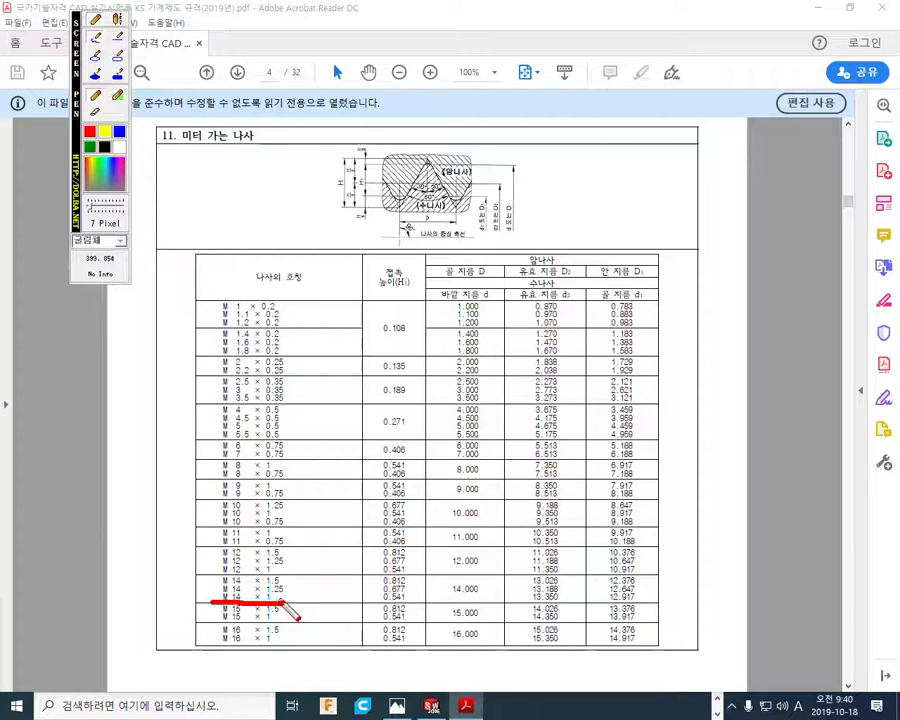
pyautogui.moveTo(473, 187); pyautogui.dragTo(487, 200)
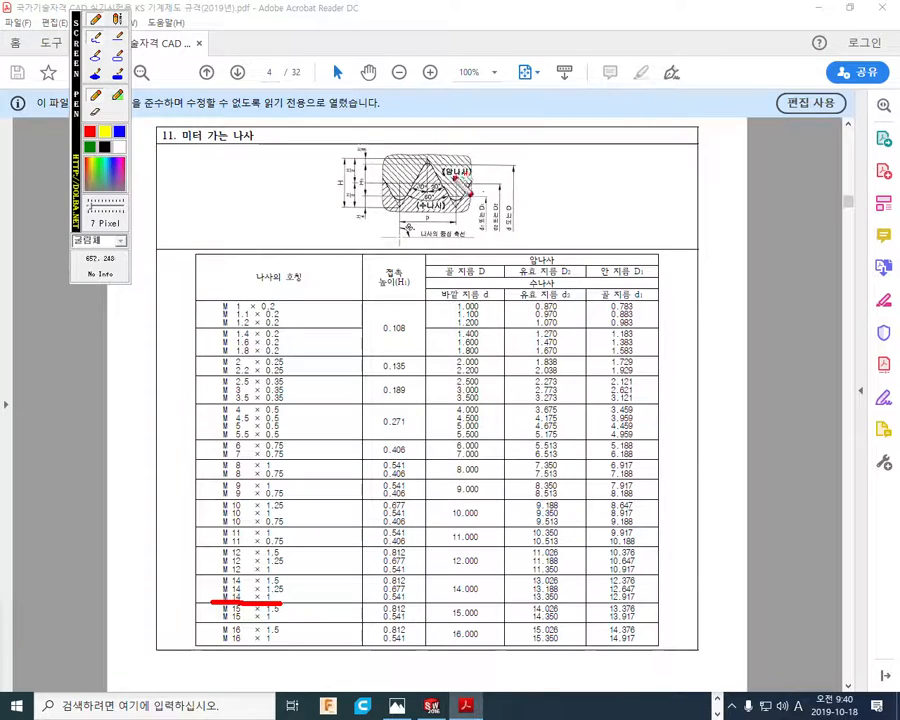
pyautogui.moveTo(452, 158)
pyautogui.mouseDown()
pyautogui.moveTo(449, 183)
pyautogui.moveTo(474, 182)
pyautogui.mouseUp()
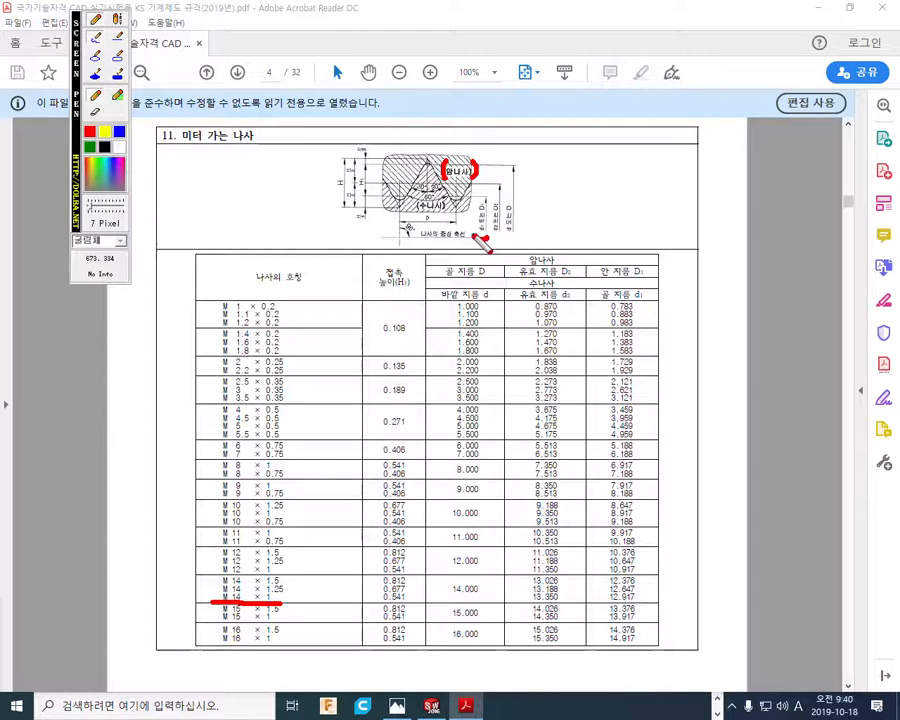
pyautogui.moveTo(476, 224); pyautogui.dragTo(478, 223)
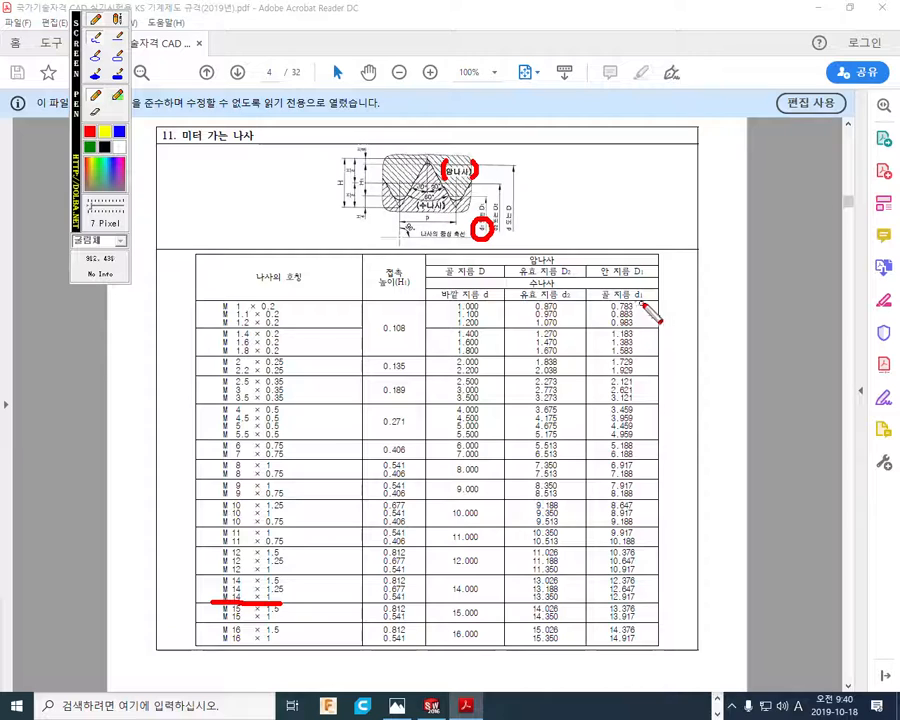
pyautogui.moveTo(655, 290)
pyautogui.mouseDown()
pyautogui.moveTo(628, 286)
pyautogui.moveTo(592, 302)
pyautogui.moveTo(660, 297)
pyautogui.mouseUp()
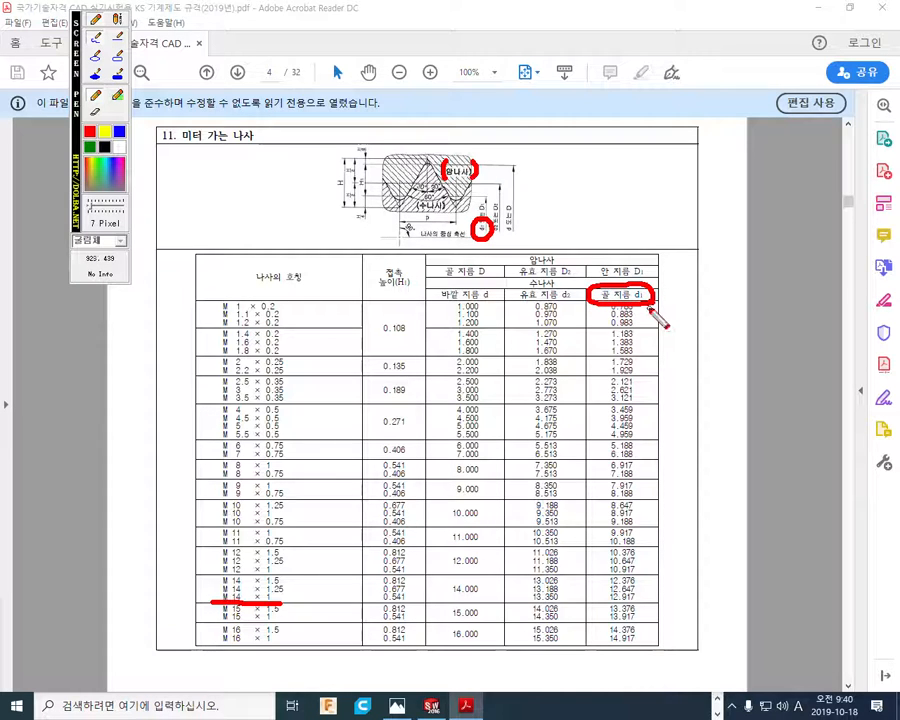
pyautogui.moveTo(495, 236); pyautogui.dragTo(580, 282)
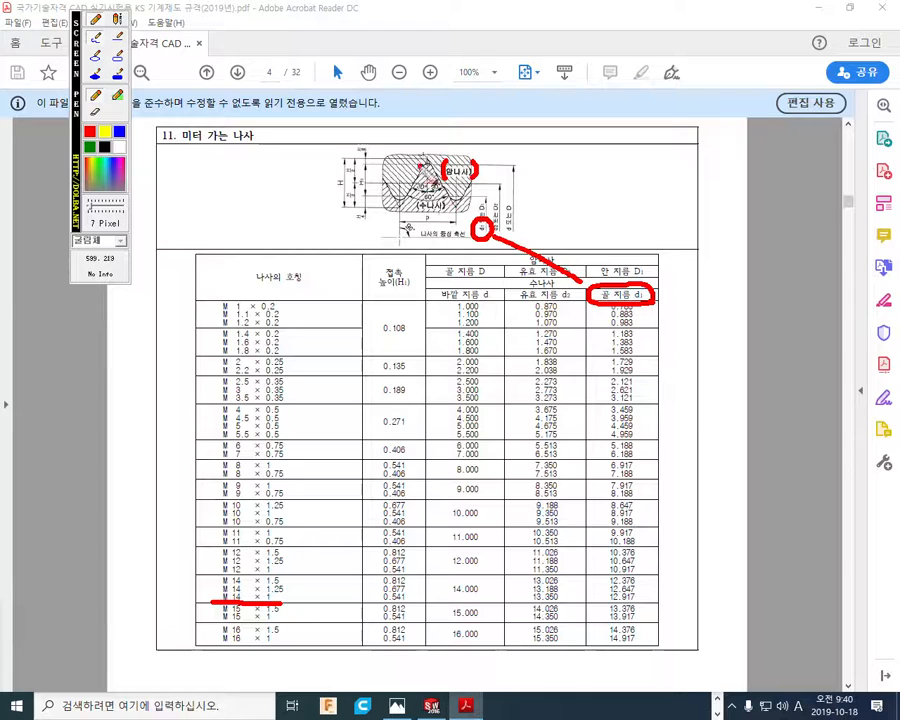
# Trace the thread profile in blue, mark its d1 level in red, and connect the M14 × 1 row with the 골 지름 d1 column
pyautogui.click(119, 131)
pyautogui.moveTo(376, 170)
pyautogui.mouseDown()
pyautogui.moveTo(395, 205)
pyautogui.moveTo(428, 158)
pyautogui.moveTo(462, 196)
pyautogui.moveTo(499, 164)
pyautogui.mouseUp()
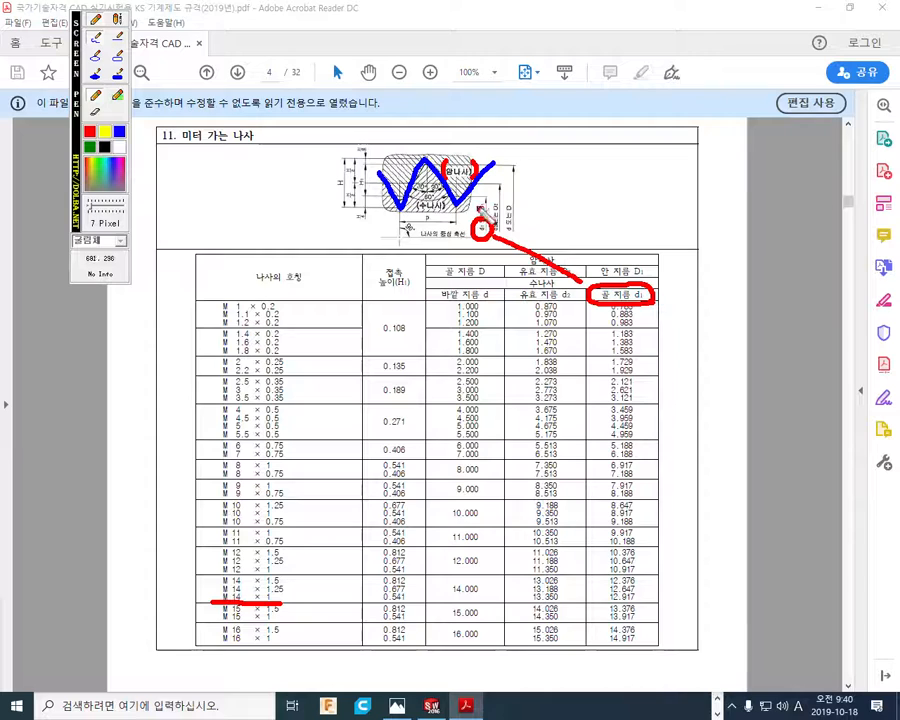
pyautogui.moveTo(458, 200)
pyautogui.mouseDown()
pyautogui.moveTo(494, 198)
pyautogui.moveTo(487, 219)
pyautogui.mouseUp()
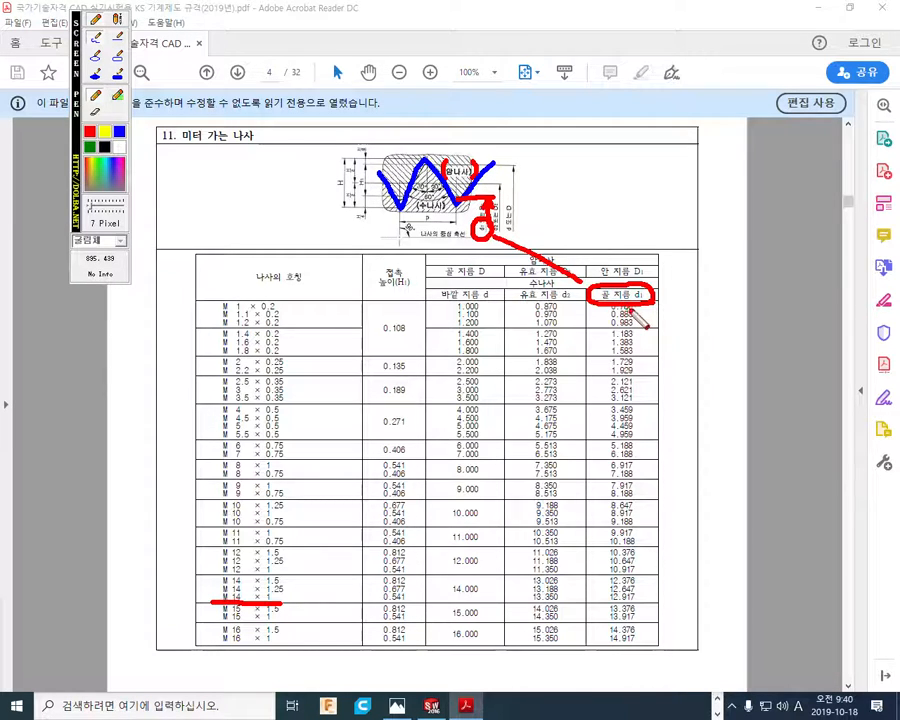
pyautogui.moveTo(283, 604); pyautogui.dragTo(650, 604)
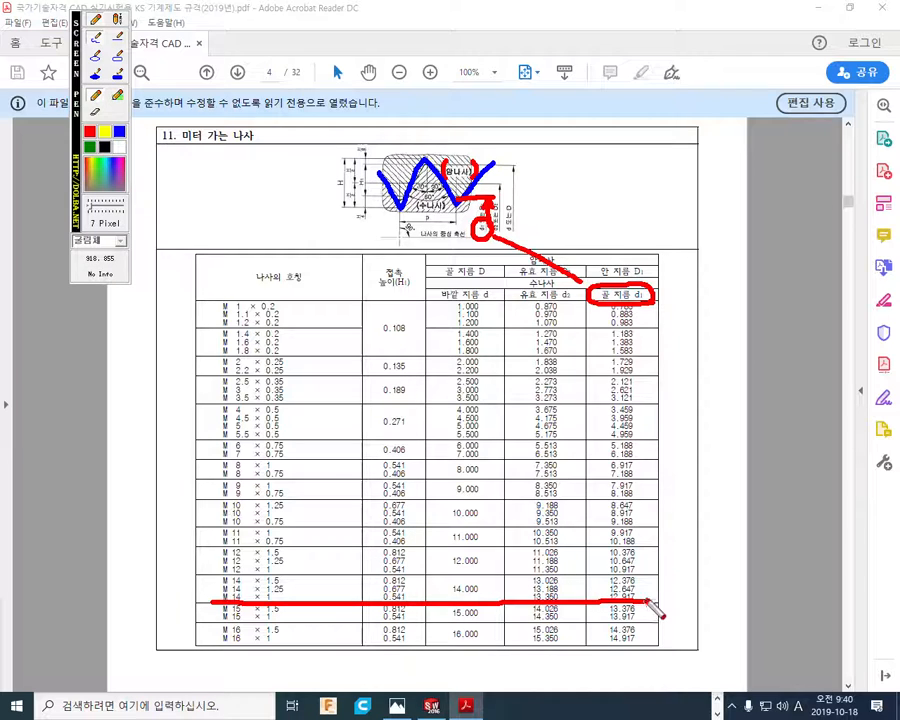
pyautogui.moveTo(643, 303)
pyautogui.mouseDown()
pyautogui.moveTo(661, 412)
pyautogui.moveTo(662, 583)
pyautogui.moveTo(652, 598)
pyautogui.mouseUp()
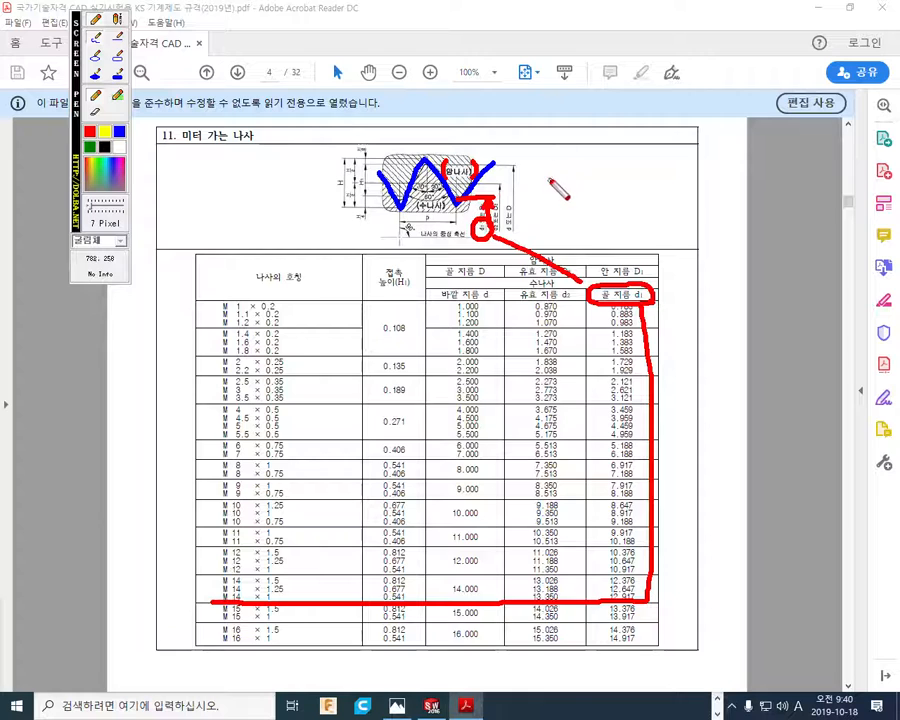
# Draw red thread crests crossing a horizontal line beside the diagram, clear the marks, and return to the SolidWorks sketch
pyautogui.moveTo(506, 211); pyautogui.dragTo(622, 211)
pyautogui.moveTo(566, 226)
pyautogui.mouseDown()
pyautogui.moveTo(576, 188)
pyautogui.moveTo(600, 224)
pyautogui.moveTo(620, 176)
pyautogui.moveTo(633, 222)
pyautogui.mouseUp()
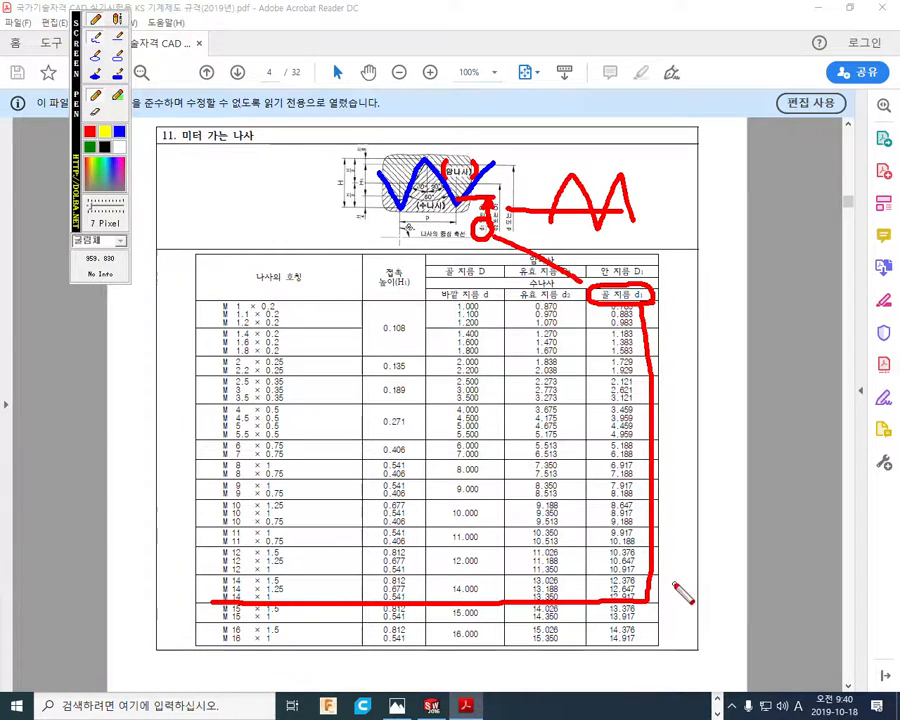
pyautogui.press('Escape')
pyautogui.click(818, 8)
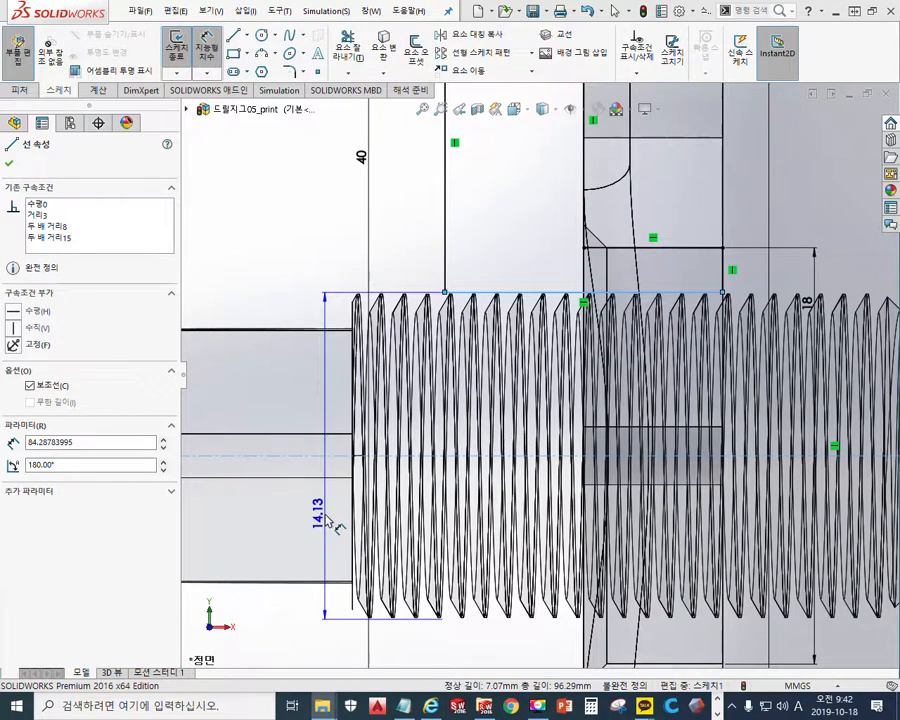
# Place the diameter dimension for the cover's threaded bore line and set it to 12.9 mm
pyautogui.click(340, 524)
pyautogui.write('12.9')
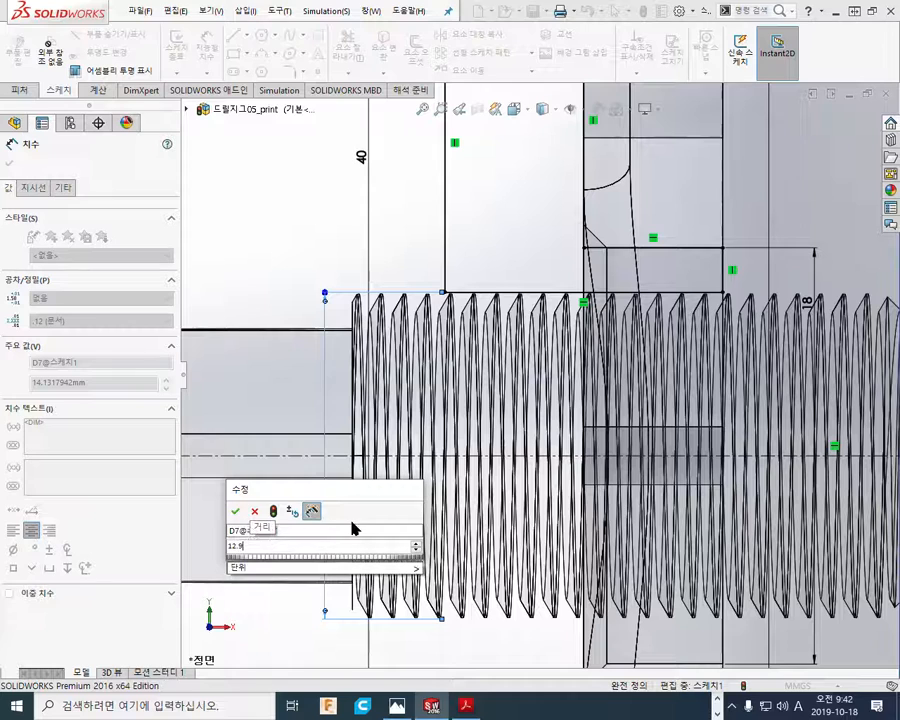
pyautogui.press('Return')
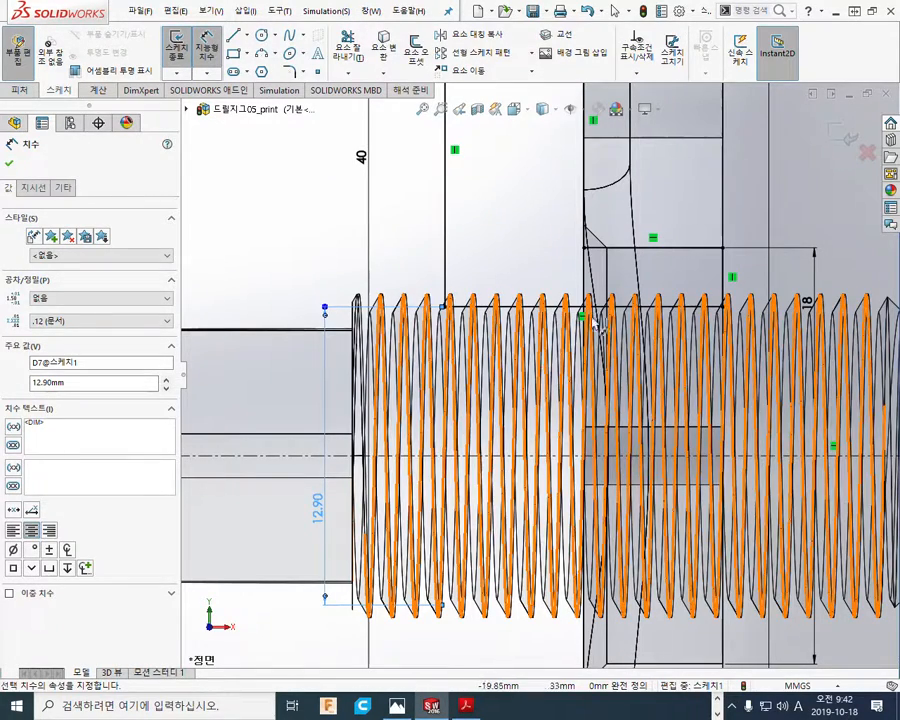
pyautogui.click(220, 287)
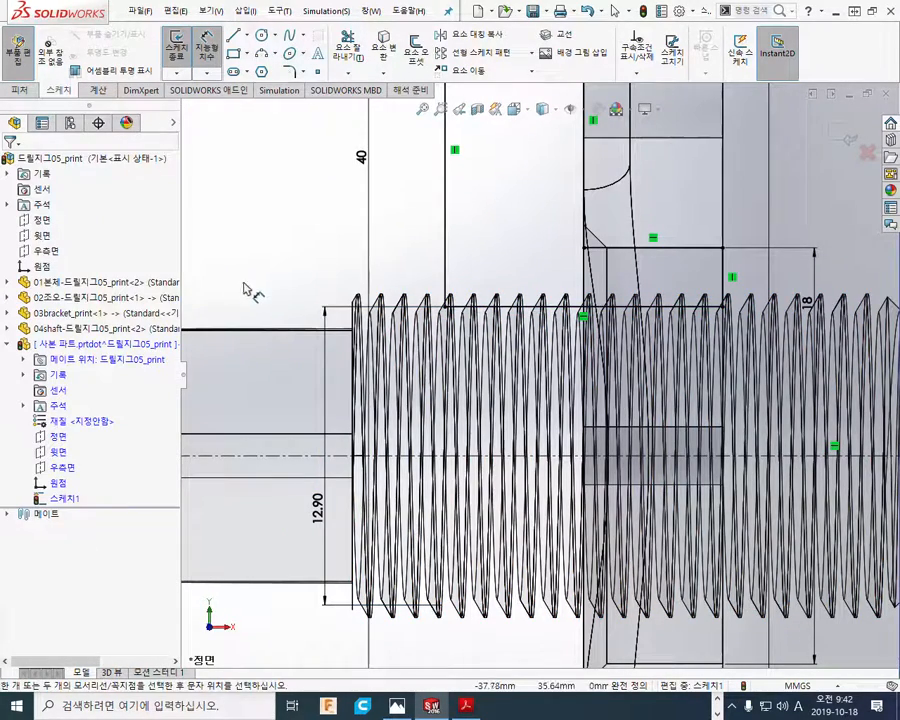
# Mark the thread valley beside the cover's bore line with a red V, then clear the mark
pyautogui.scroll(-2, 282, 295)
pyautogui.scroll(-1, 282, 295)
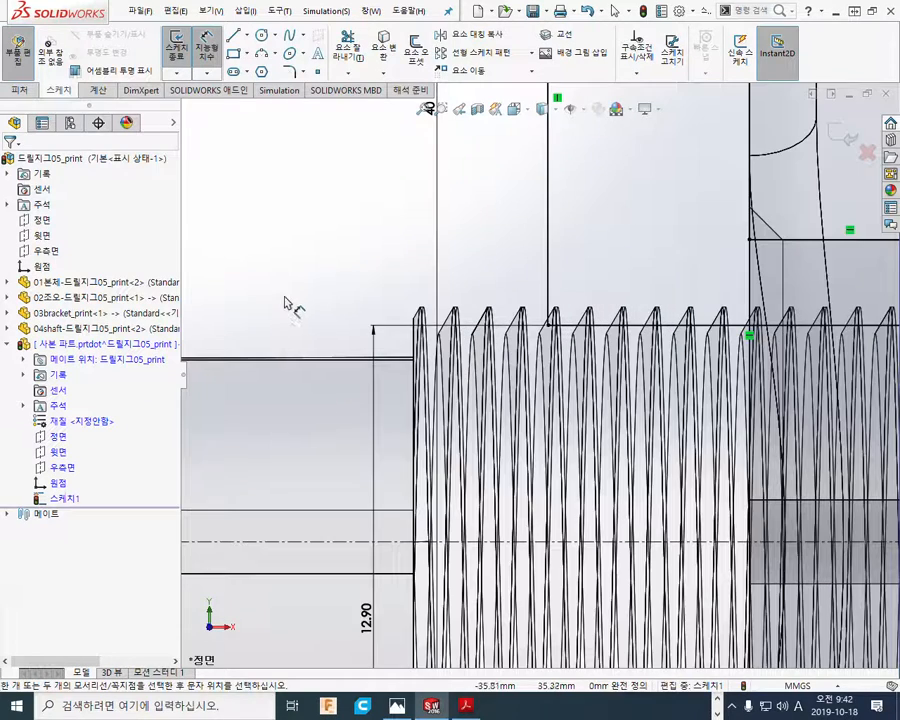
pyautogui.press('F12')
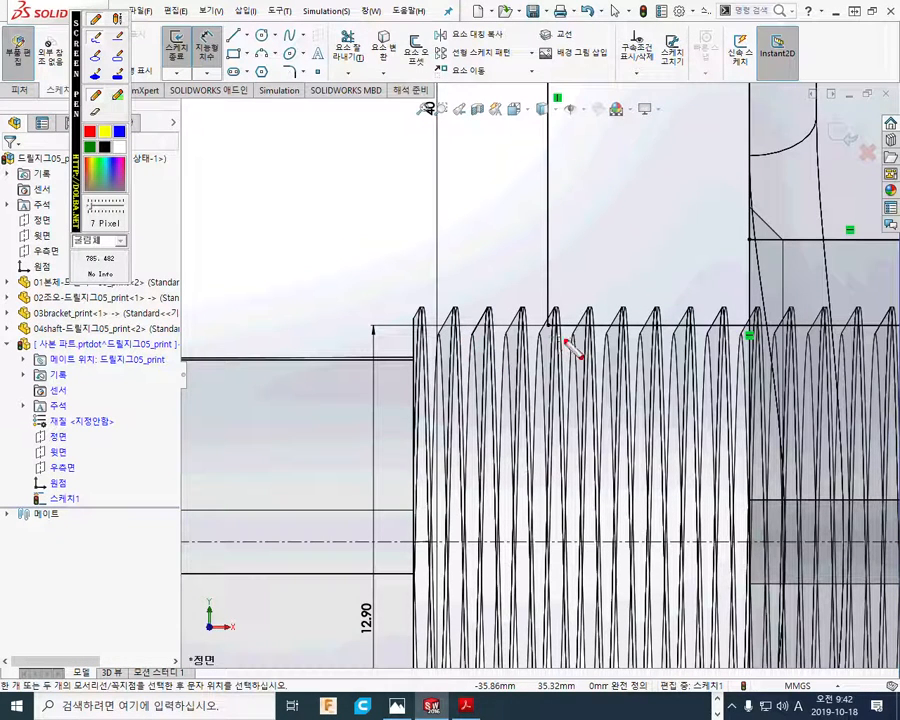
pyautogui.moveTo(590, 308)
pyautogui.mouseDown()
pyautogui.moveTo(573, 338)
pyautogui.moveTo(556, 312)
pyautogui.mouseUp()
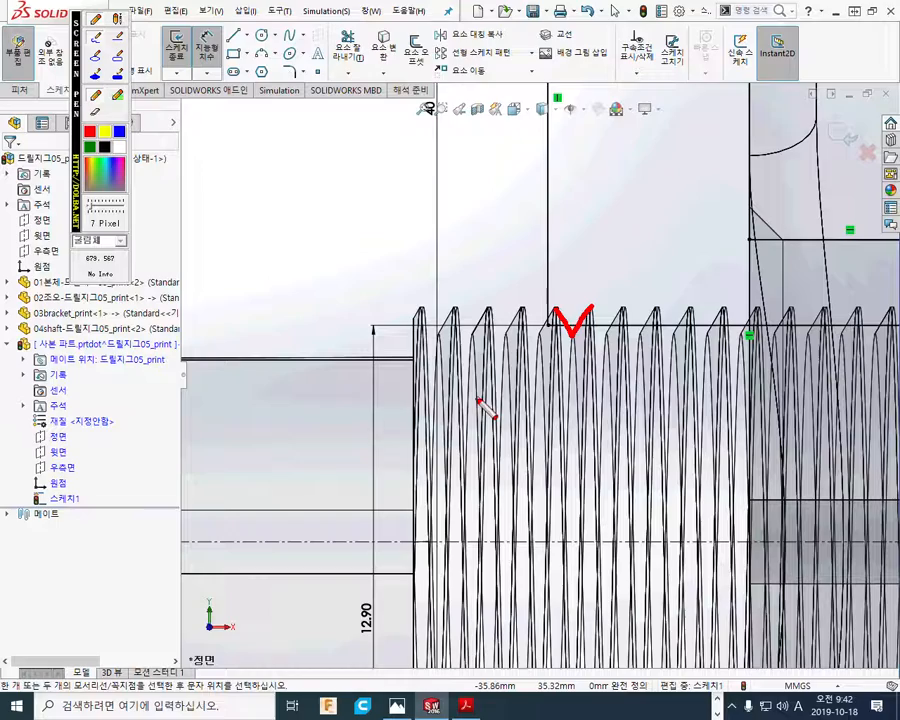
pyautogui.press('Escape')
pyautogui.scroll(3, 489, 477)
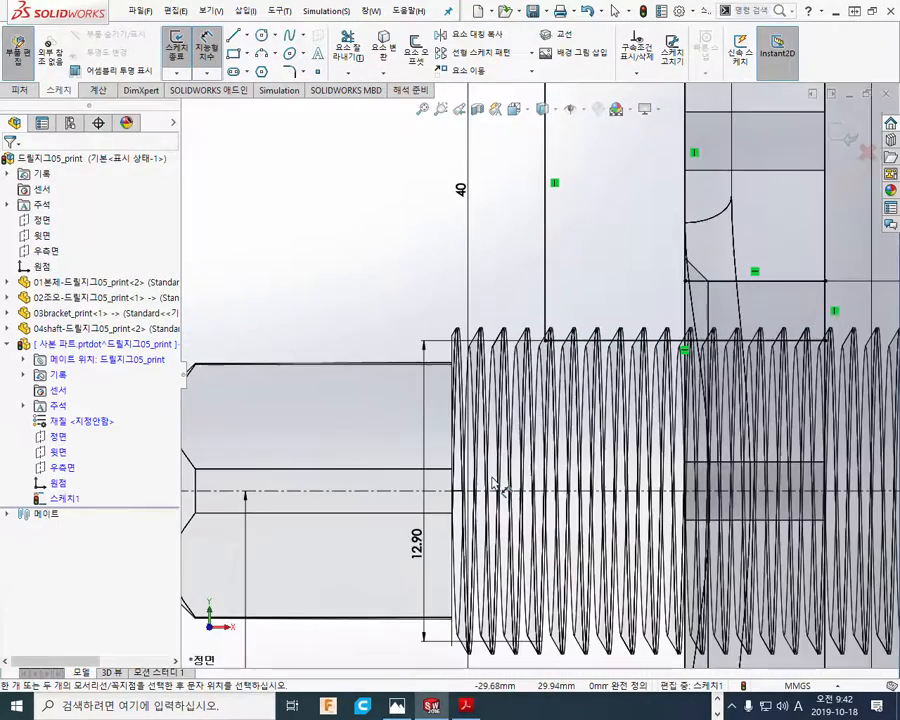
# Set the cover's bore diameter dimension to 12.5 mm and check the bore line against the shaft's thread roots
pyautogui.scroll(-2, 456, 396)
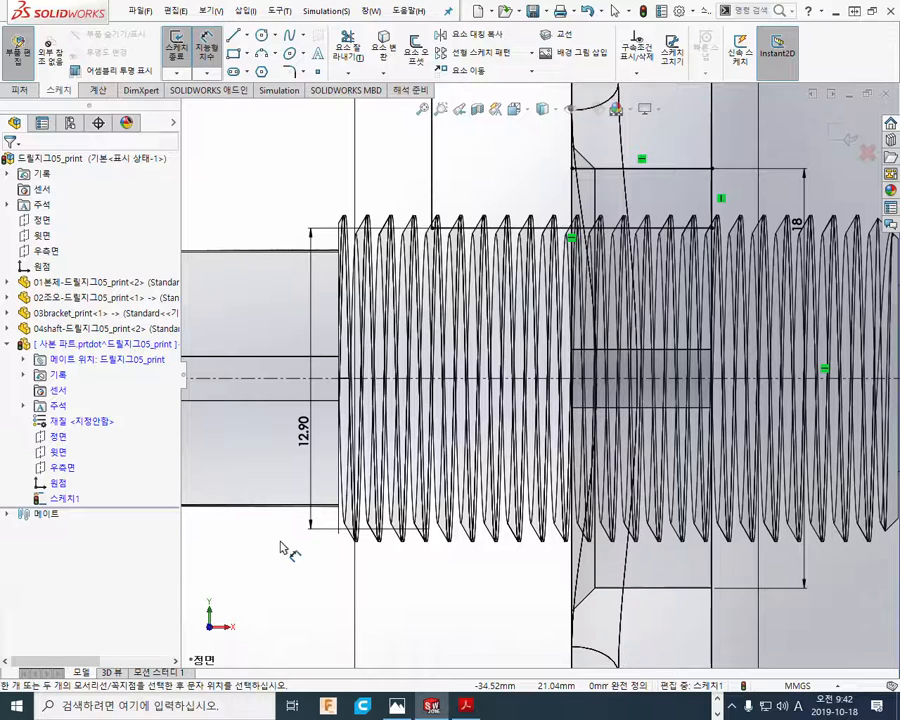
pyautogui.doubleClick(309, 440)
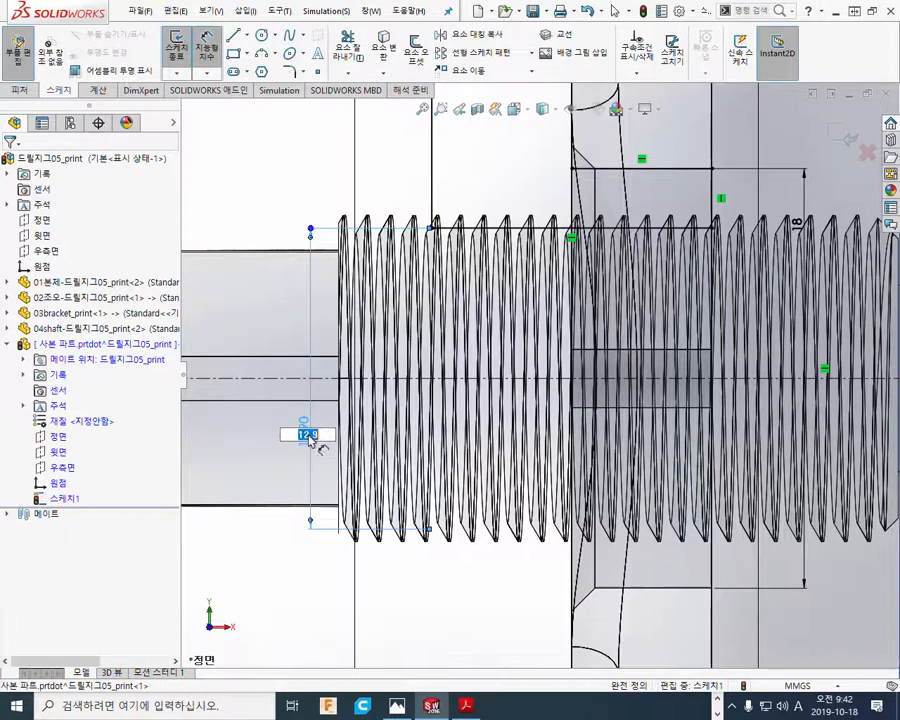
pyautogui.write('12.5')
pyautogui.press('Return')
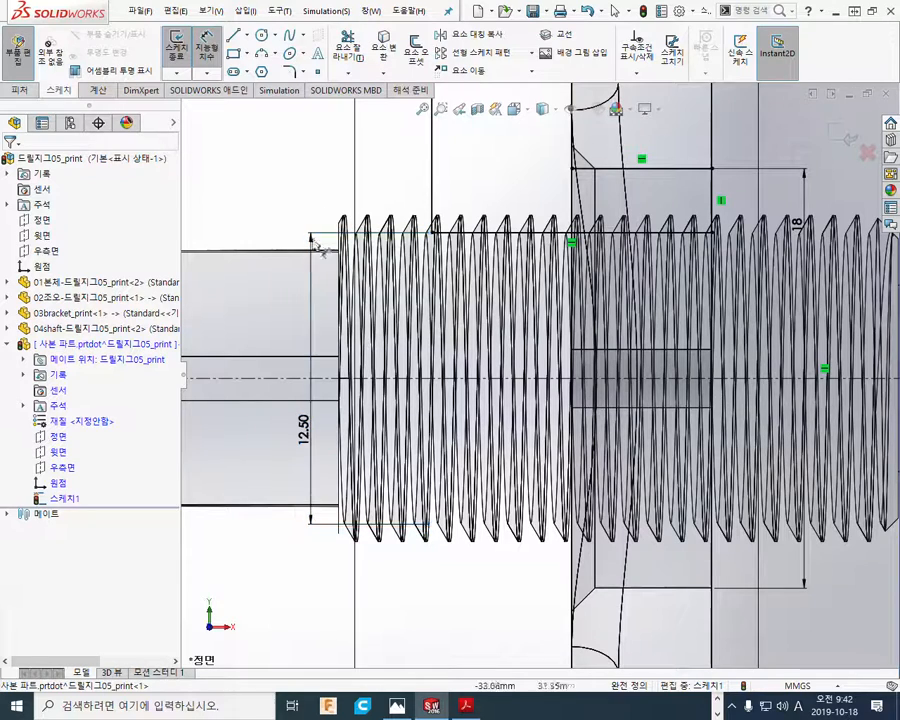
pyautogui.scroll(-5, 518, 254)
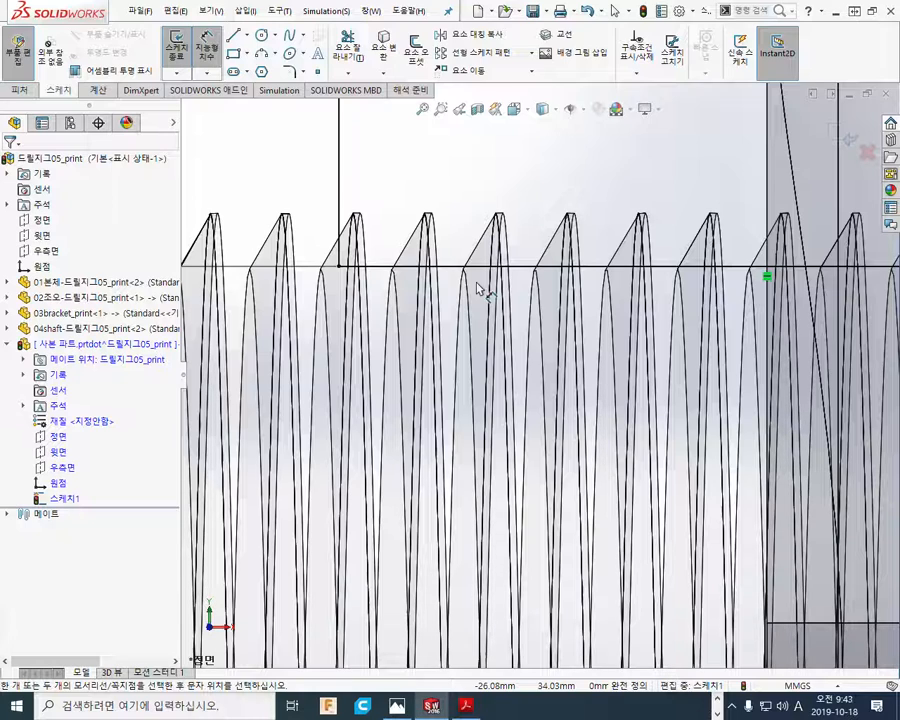
pyautogui.scroll(5, 541, 408)
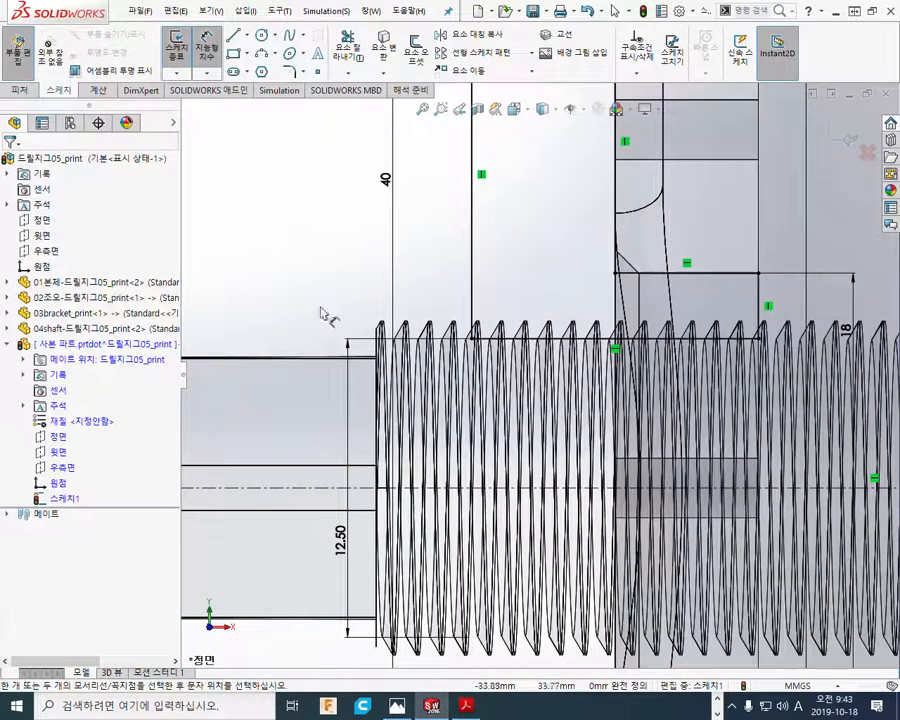
pyautogui.scroll(5, 310, 250)
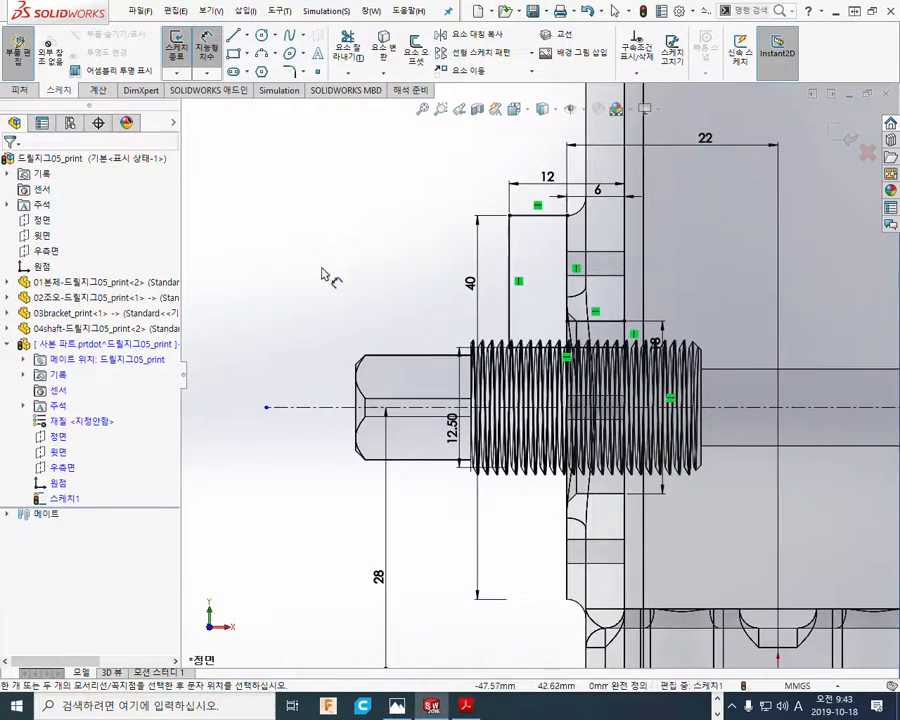
# End dimensioning and display the assembly shaded without edges so the cover profile stands out
pyautogui.rightClick(245, 184)
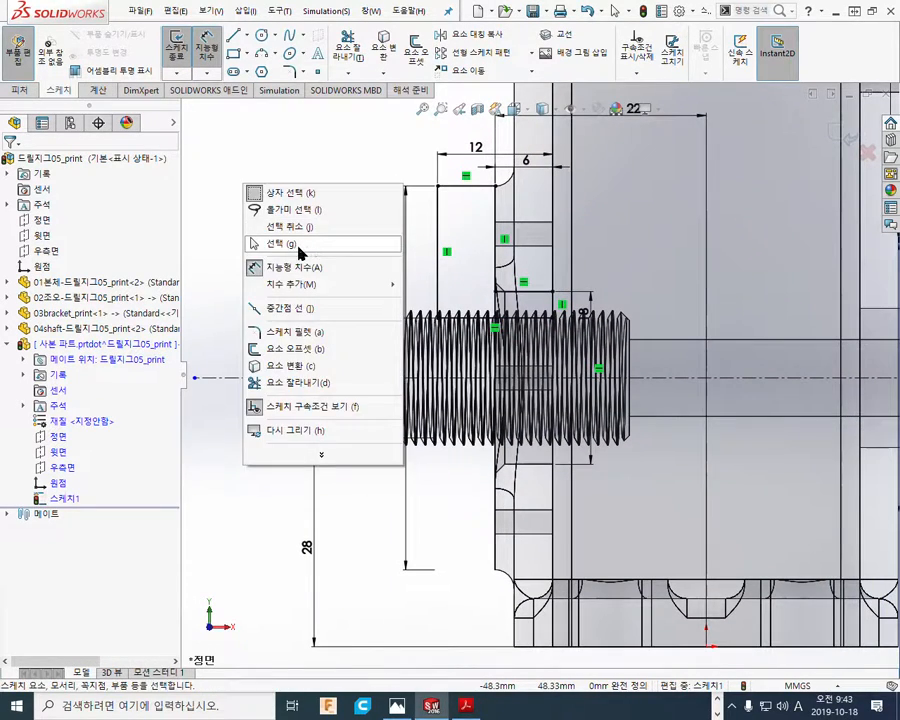
pyautogui.click(268, 238)
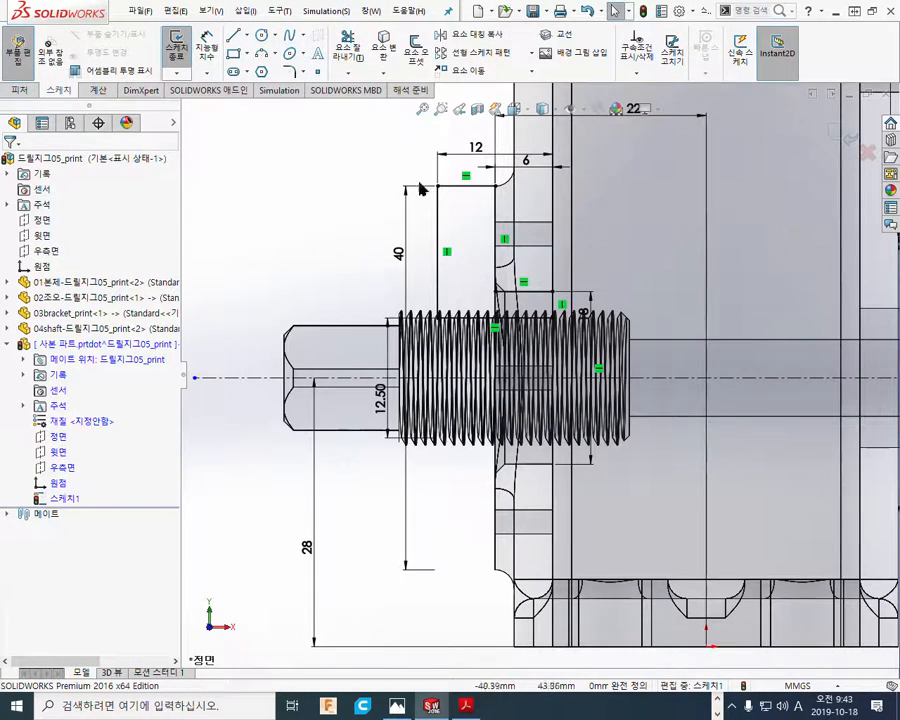
pyautogui.click(546, 109)
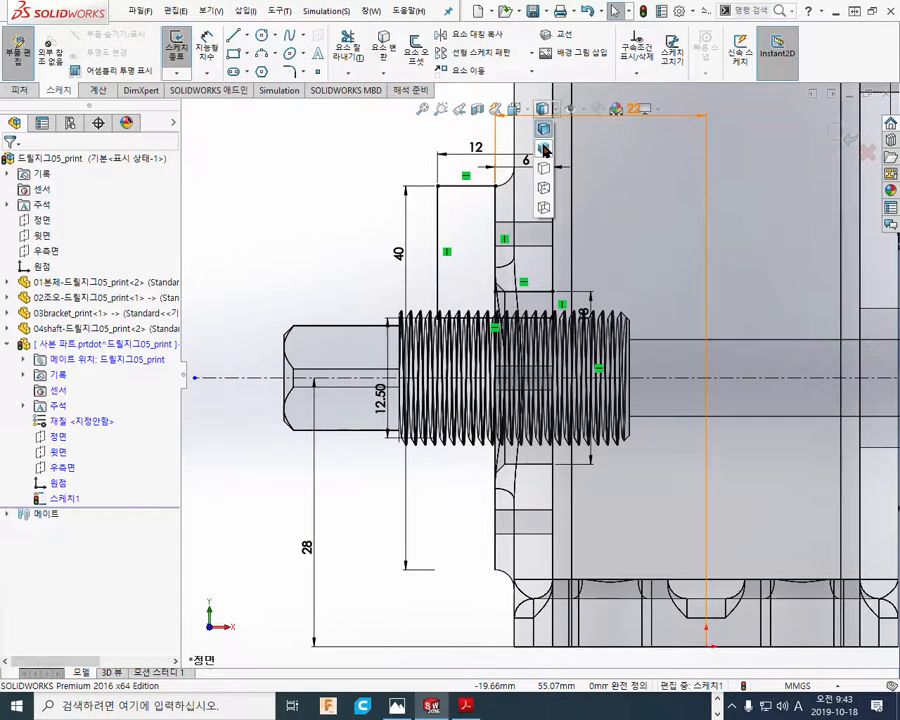
pyautogui.click(543, 147)
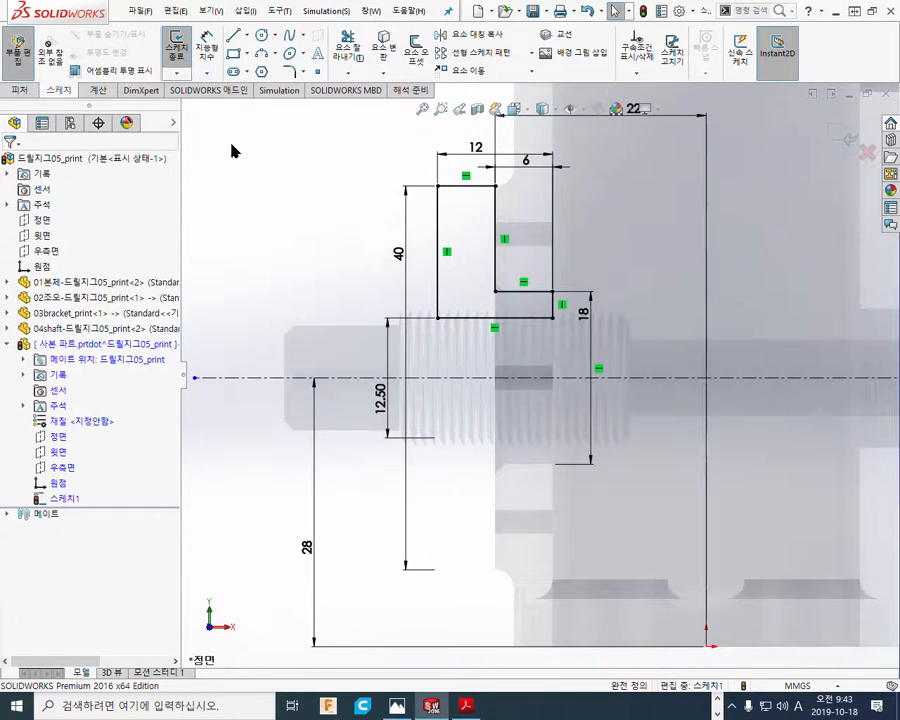
# Revolve the cover profile 360° about its horizontal centerline and switch the display back to shaded with edges
pyautogui.press('s')
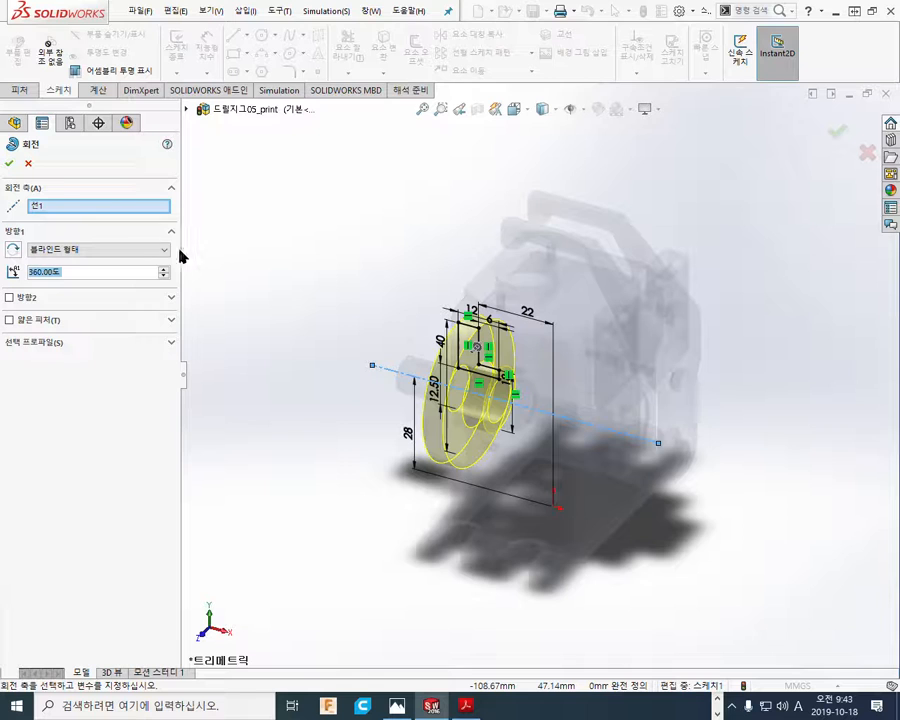
pyautogui.click(9, 163)
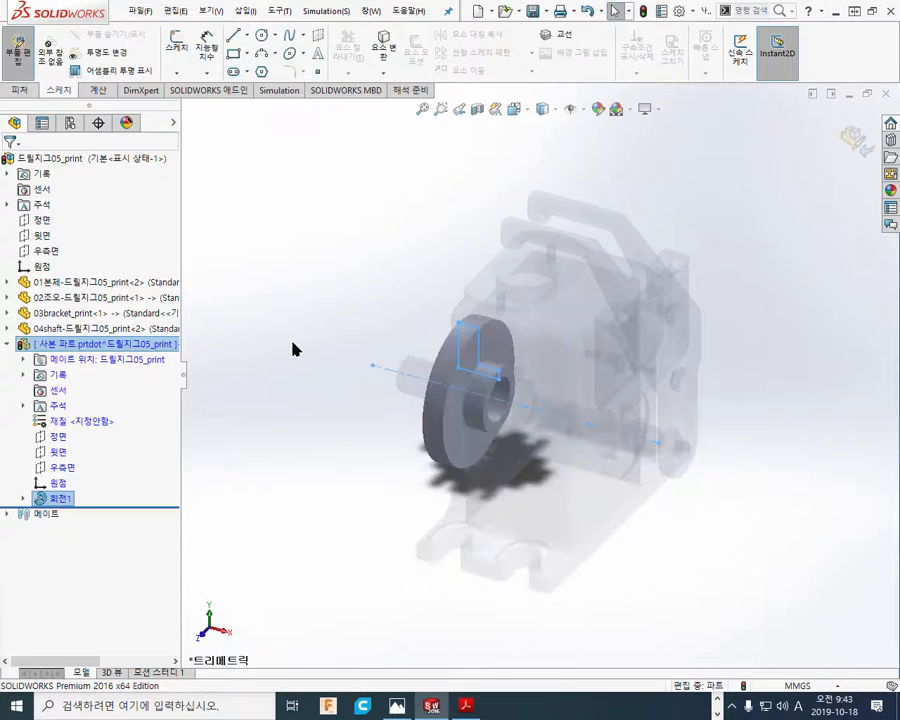
pyautogui.click(555, 110)
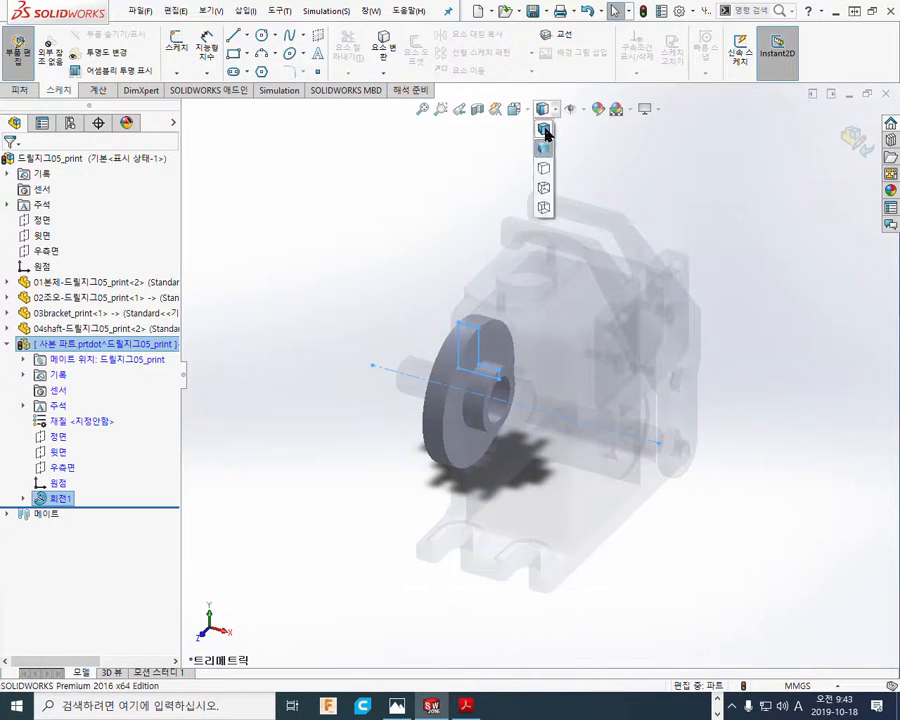
pyautogui.click(544, 130)
# Rename the new cover part in the assembly as 05cover_print, copying the name to the clipboard
pyautogui.rightClick(86, 346)
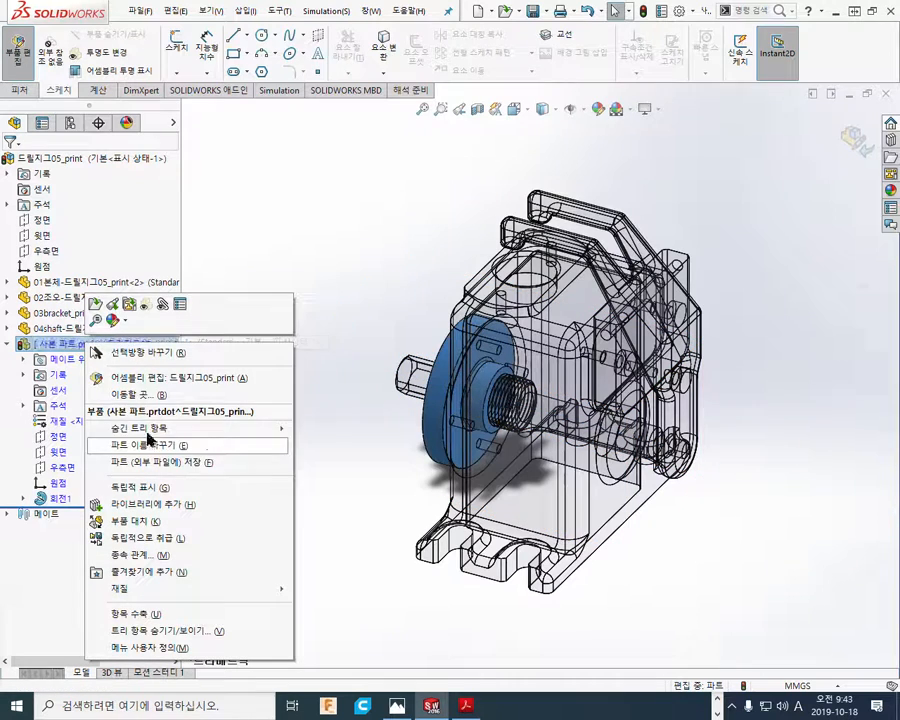
pyautogui.click(137, 452)
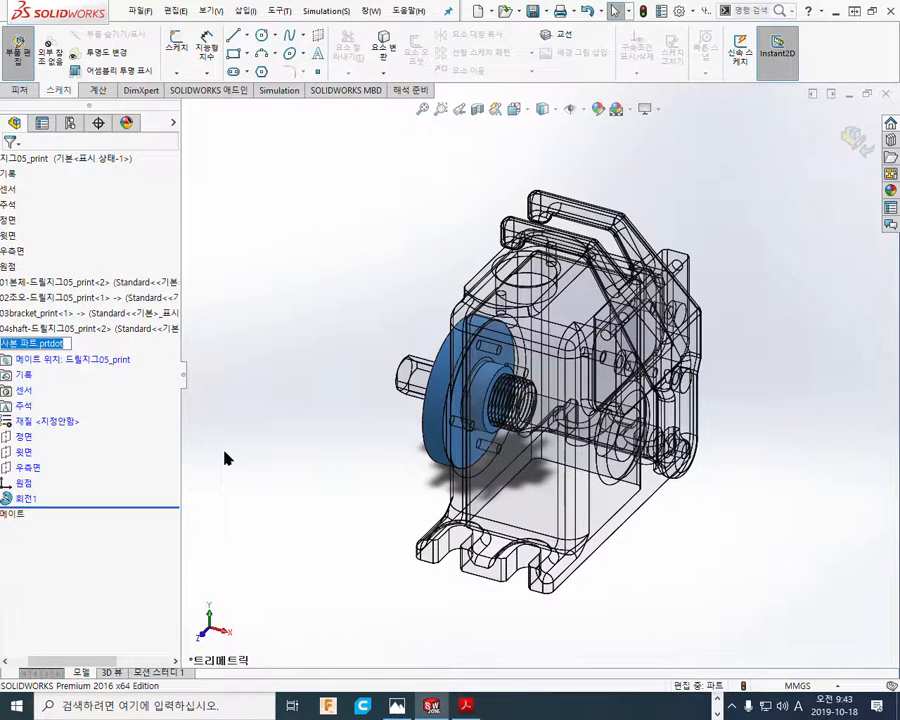
pyautogui.write('05cover_print')
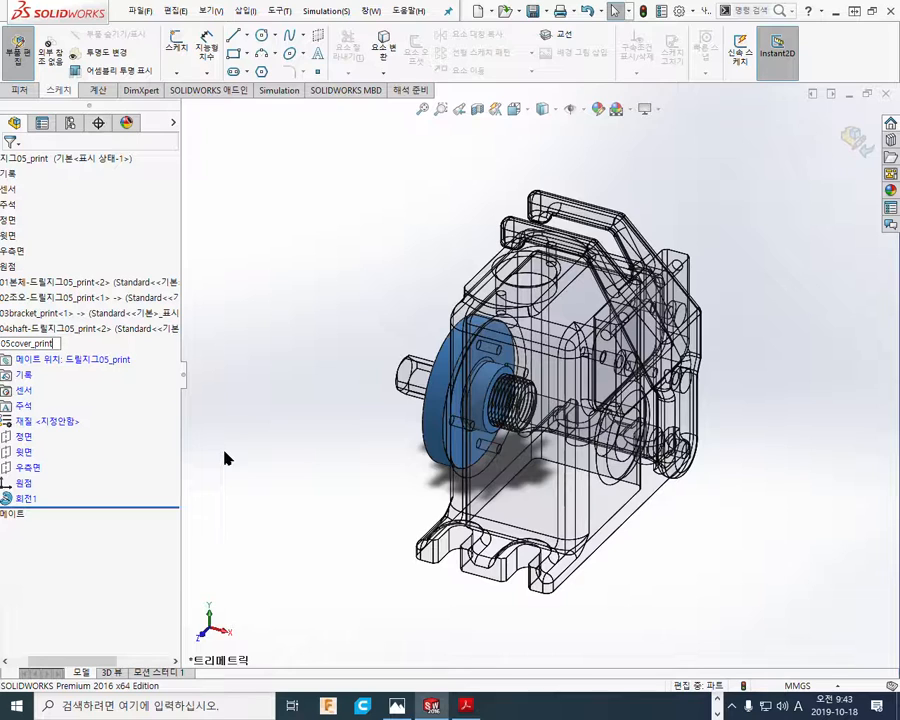
pyautogui.hotkey('ctrl', 'a')
pyautogui.hotkey('ctrl', 'c')
pyautogui.press('Return')
# Switch to Notepad, paste 05cover_print on the third line, highlight its _print suffix, and return to SolidWorks
pyautogui.hotkey('alt', 'Tab')
pyautogui.click(842, 125)
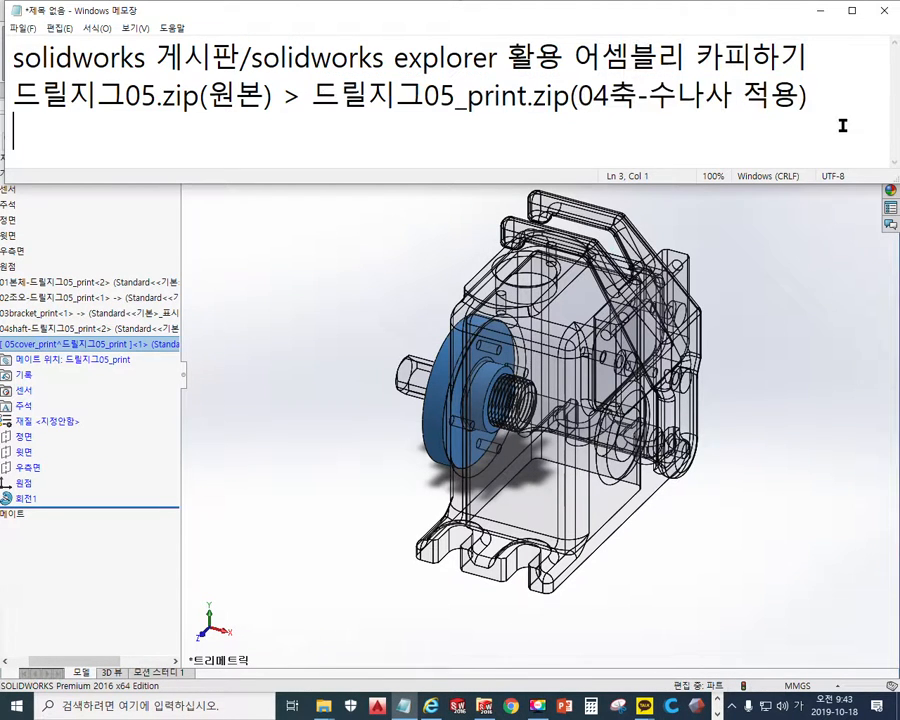
pyautogui.hotkey('ctrl', 'v')
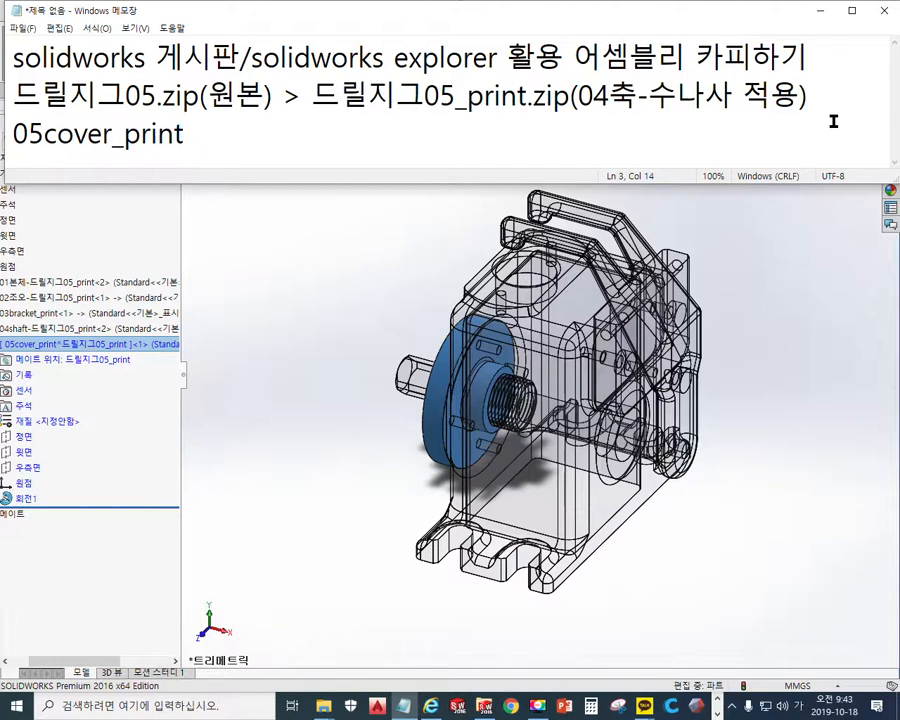
pyautogui.moveTo(113, 135); pyautogui.dragTo(199, 140)
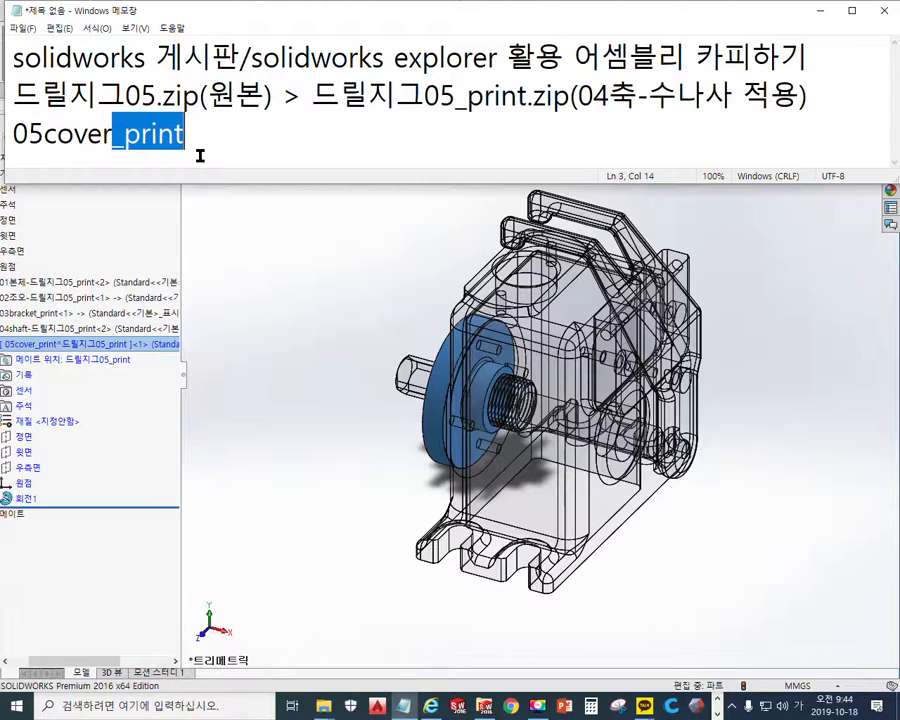
pyautogui.click(294, 403)
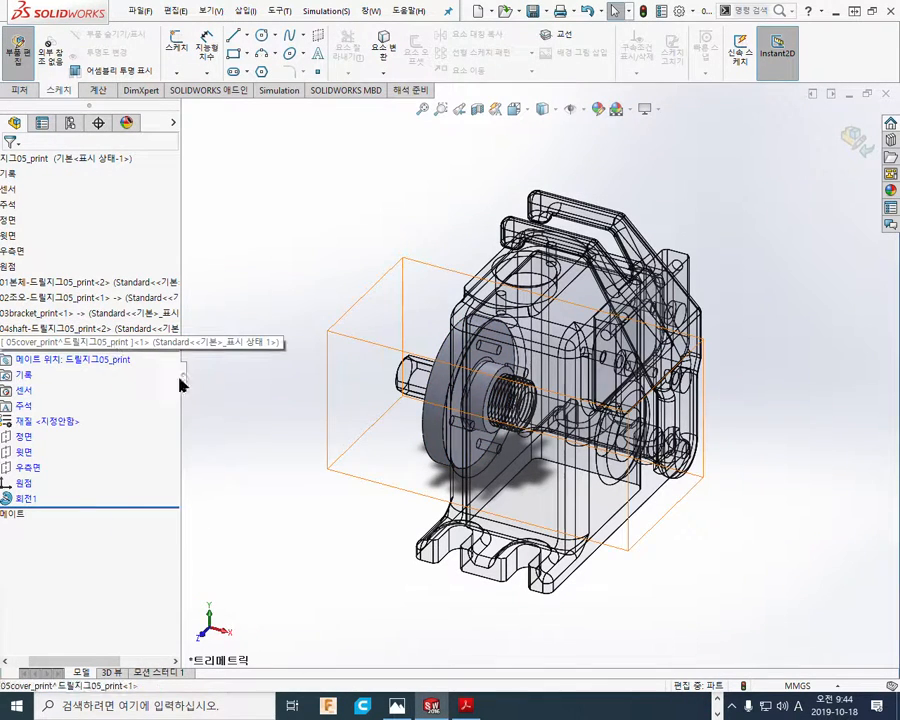
# Save the 05cover_print part to an external file using the proposed path
pyautogui.rightClick(150, 343)
pyautogui.click(235, 461)
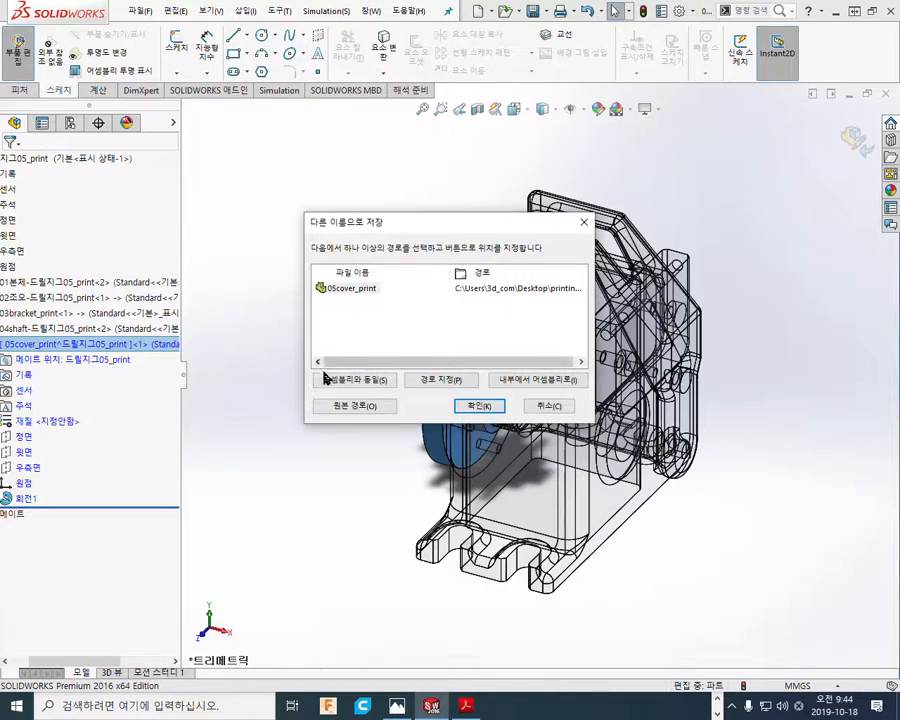
pyautogui.click(480, 405)
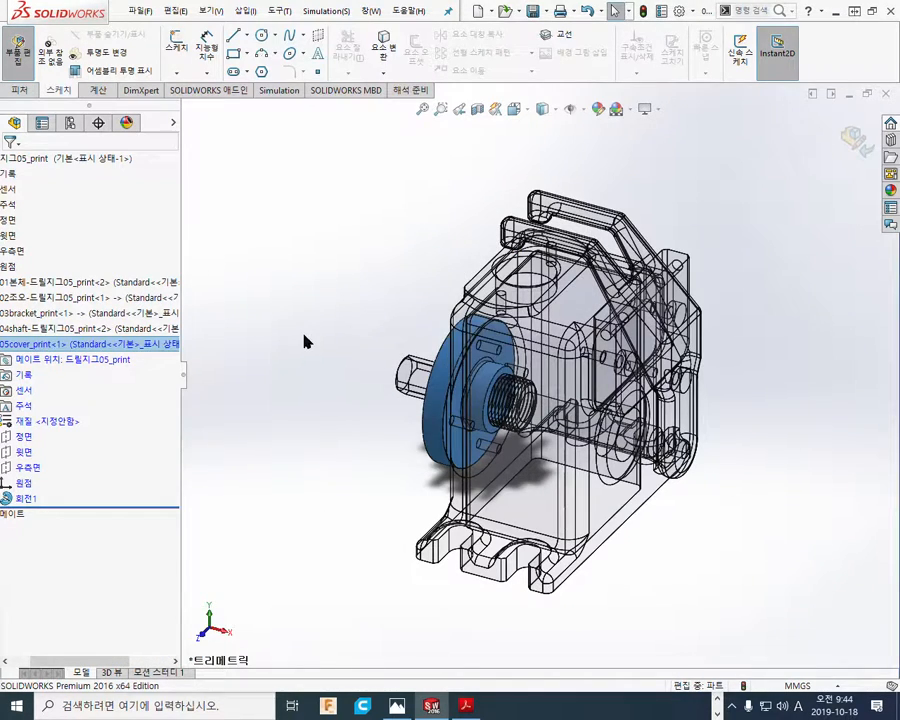
pyautogui.click(300, 411)
# Finish editing the cover in context and return to editing the assembly
pyautogui.moveTo(292, 457); pyautogui.dragTo(321, 476, button='middle')
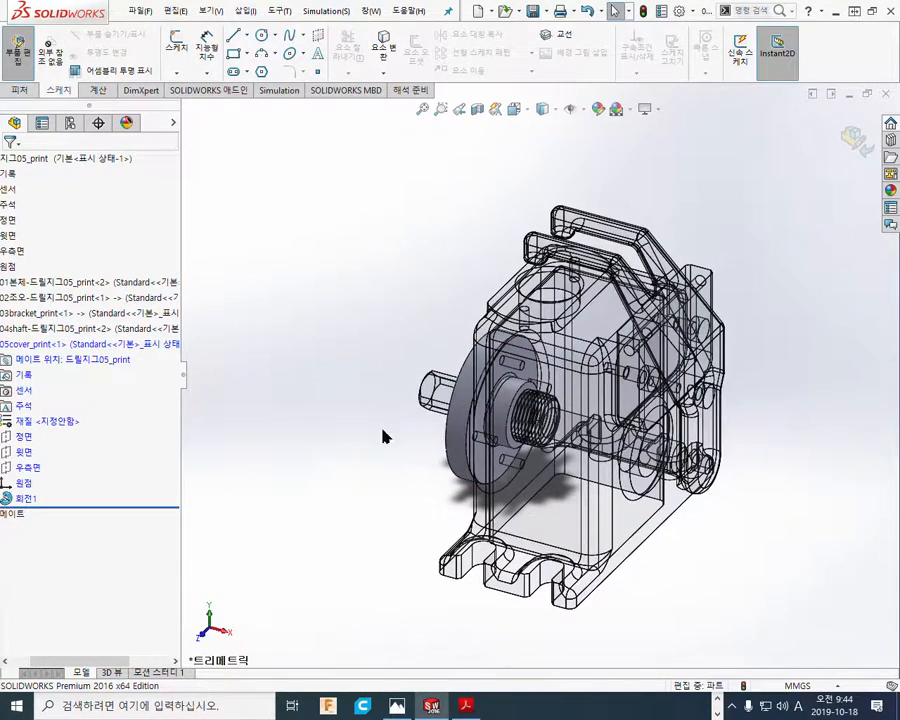
pyautogui.scroll(-5, 400, 425)
pyautogui.keyDown('ctrl'); pyautogui.moveTo(440, 412); pyautogui.dragTo(420, 441, button='middle'); pyautogui.keyUp('ctrl')
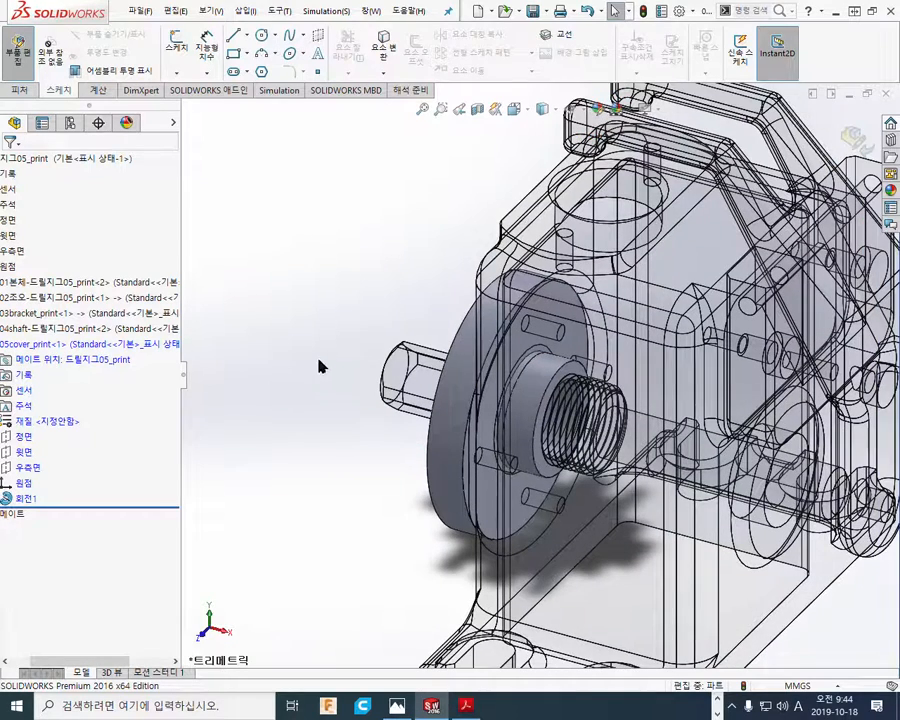
pyautogui.click(855, 139)
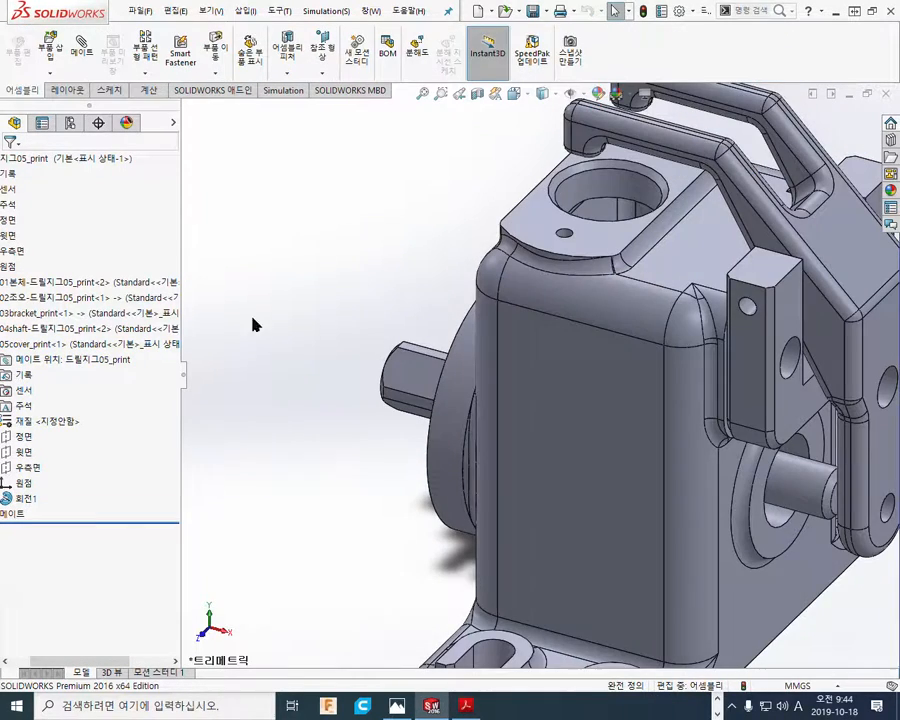
# Inspect the cover's outer face around the threaded shaft and cut the assembly with a section view
pyautogui.moveTo(350, 490); pyautogui.dragTo(443, 449, button='middle')
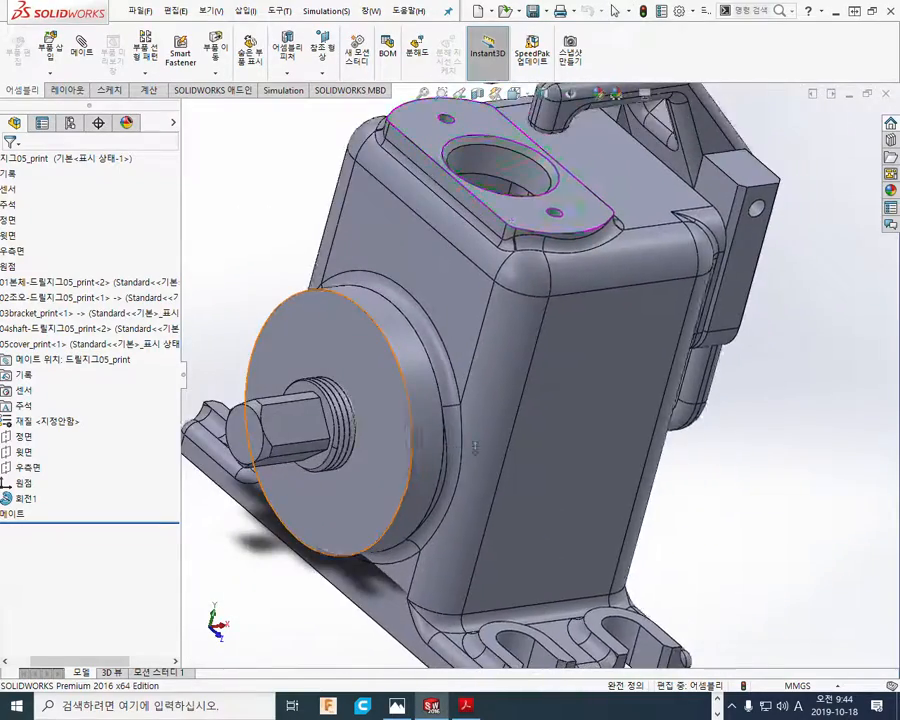
pyautogui.scroll(-3, 502, 449)
pyautogui.scroll(2, 514, 436)
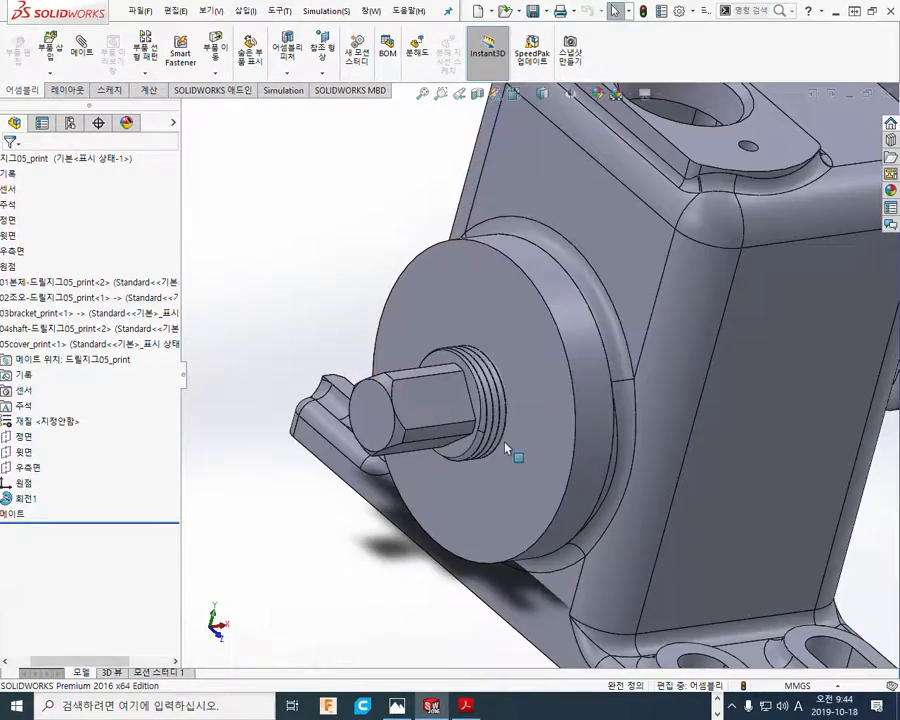
pyautogui.keyDown('ctrl'); pyautogui.moveTo(550, 418); pyautogui.dragTo(528, 420, button='middle'); pyautogui.keyUp('ctrl')
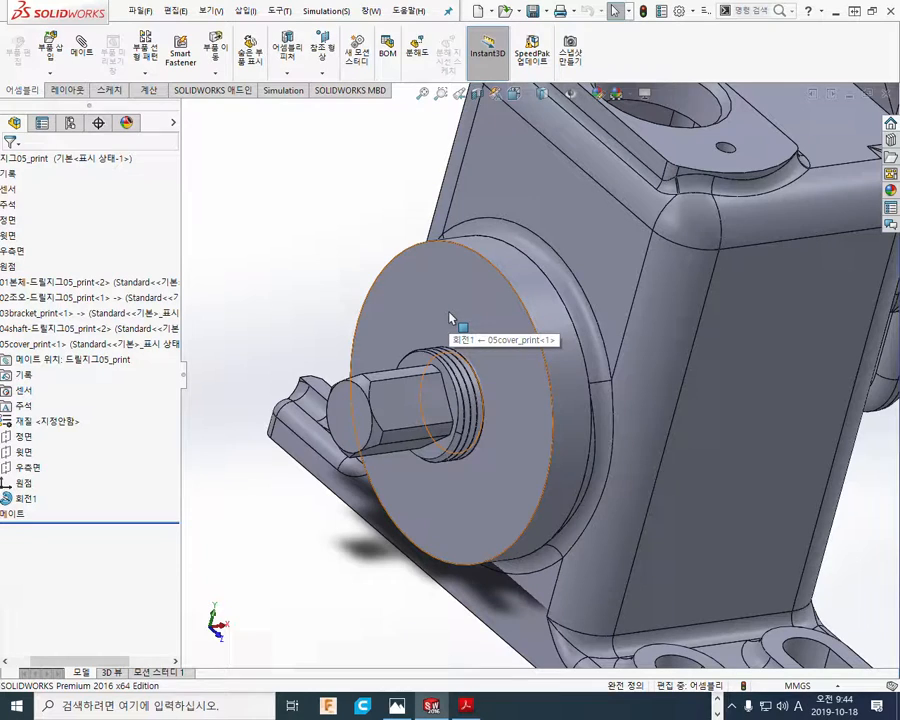
pyautogui.click(477, 95)
pyautogui.click(10, 163)
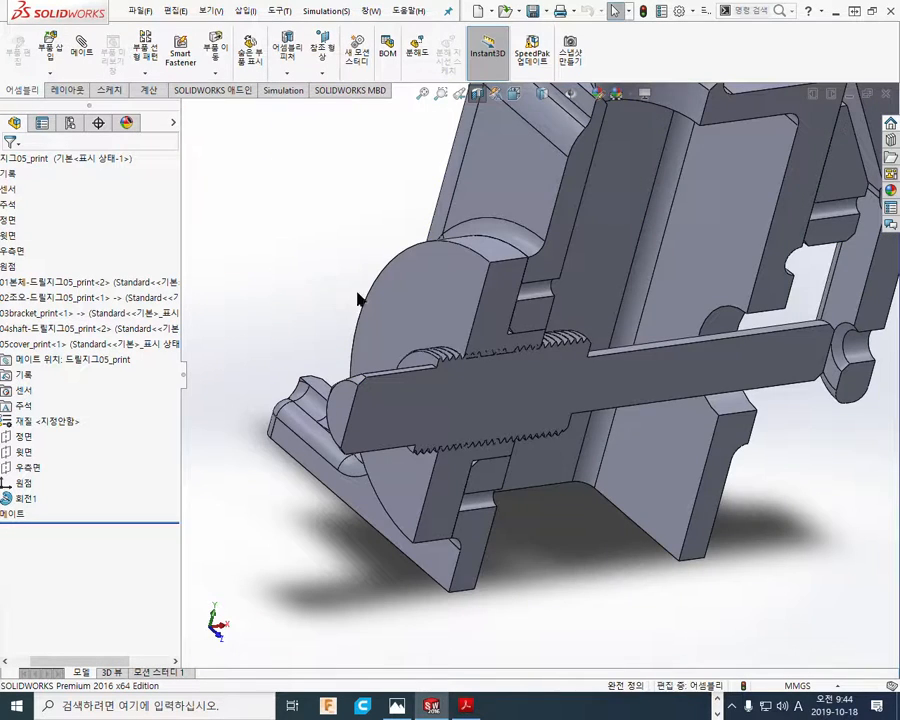
# Color the 05cover_print component cyan from the standard palette, applying it at component level
pyautogui.moveTo(44, 660); pyautogui.dragTo(20, 658)
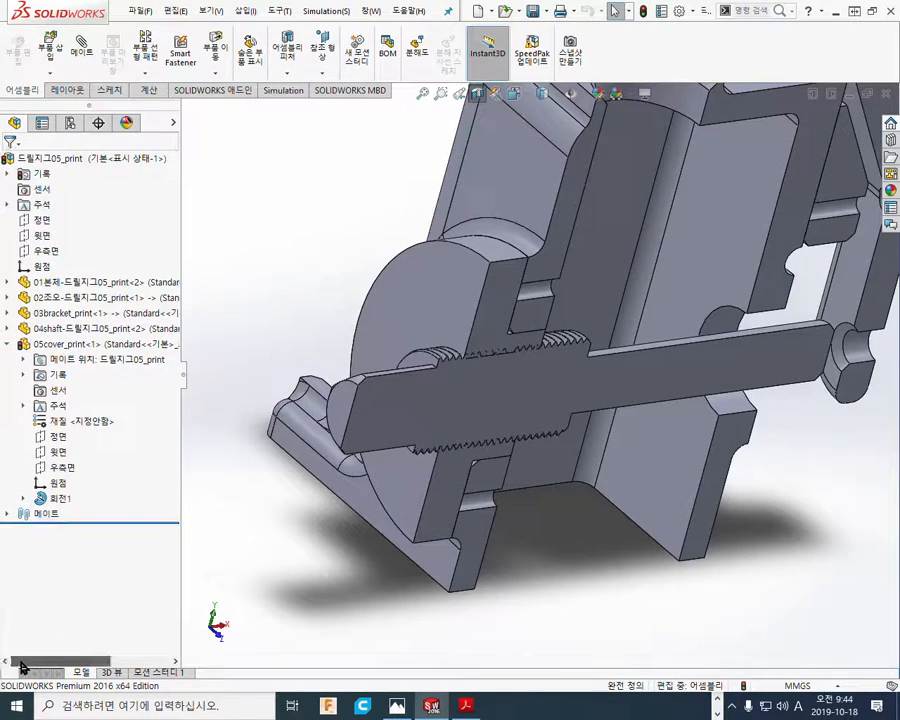
pyautogui.click(60, 344)
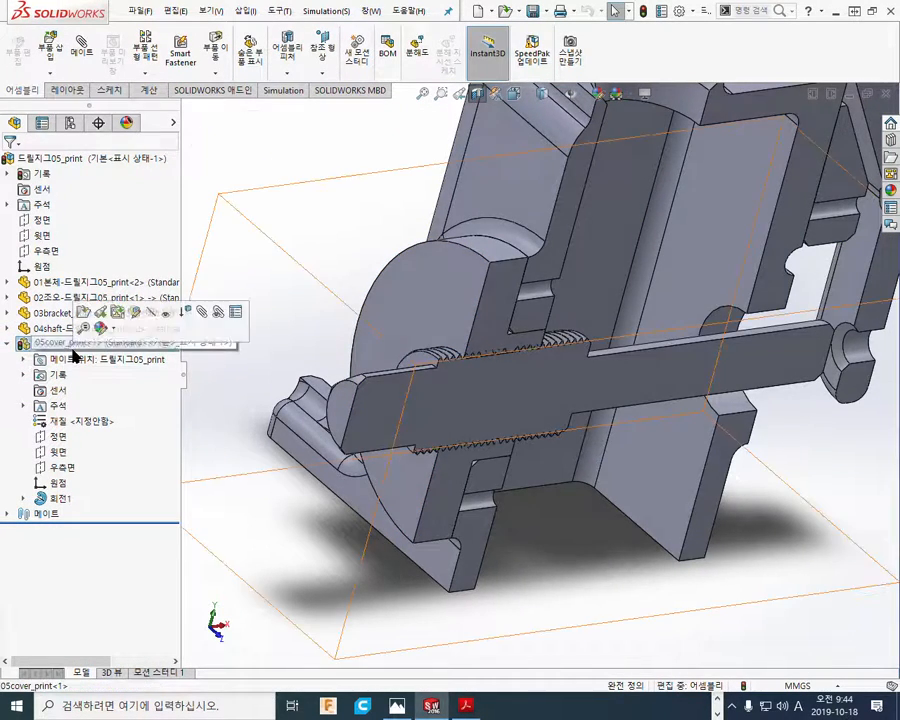
pyautogui.click(105, 329)
pyautogui.click(150, 374)
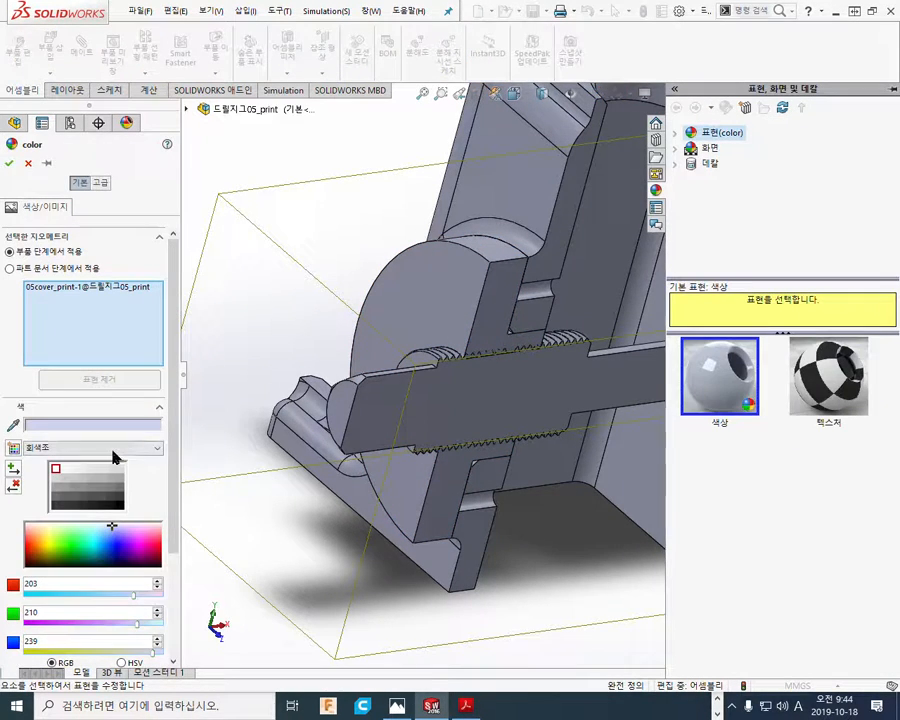
pyautogui.click(64, 447)
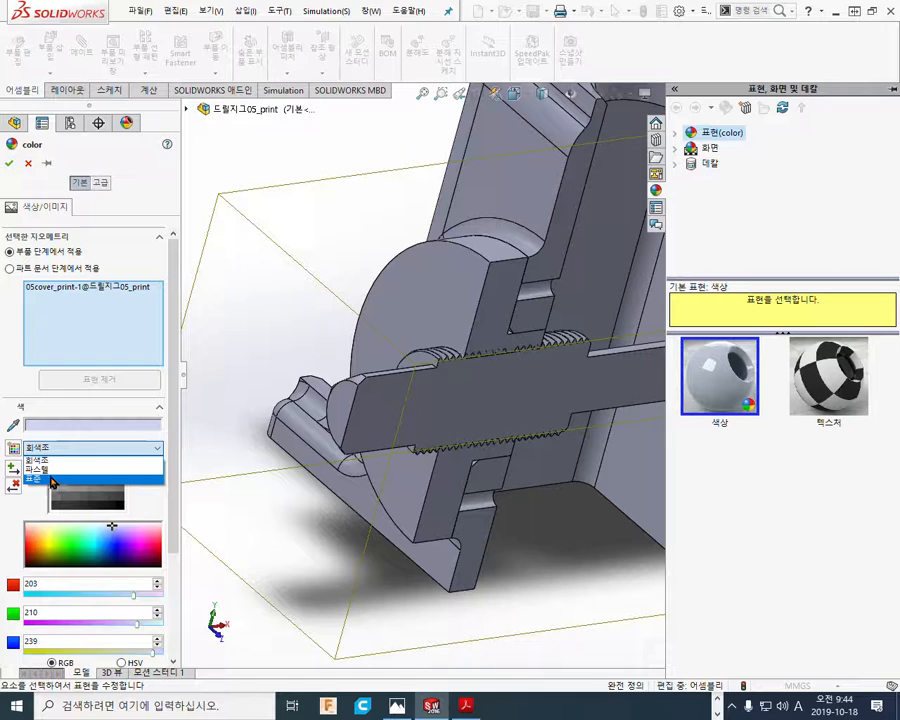
pyautogui.click(60, 475)
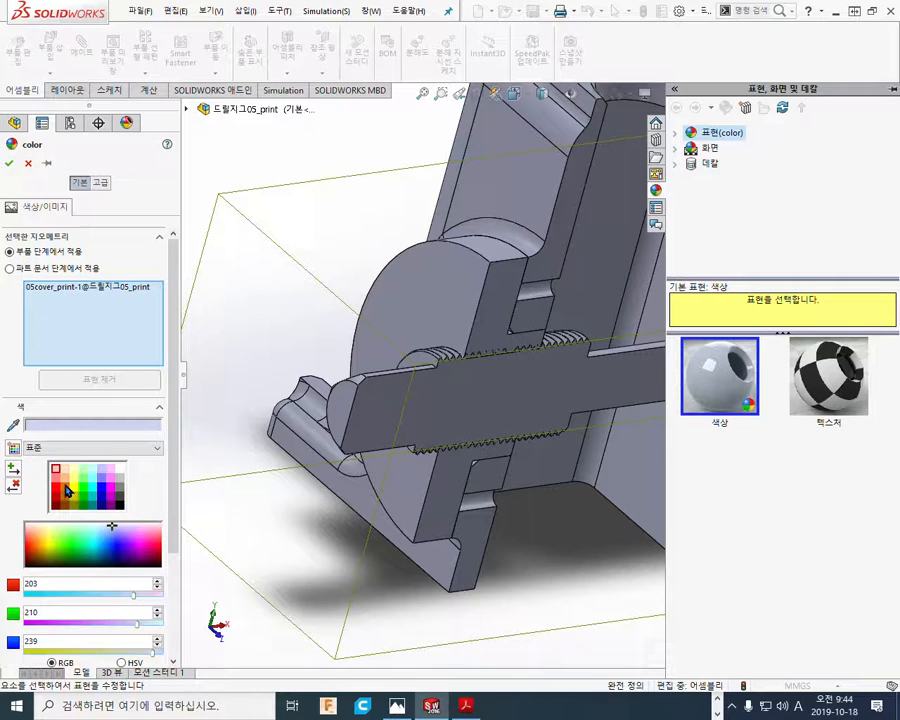
pyautogui.click(65, 481)
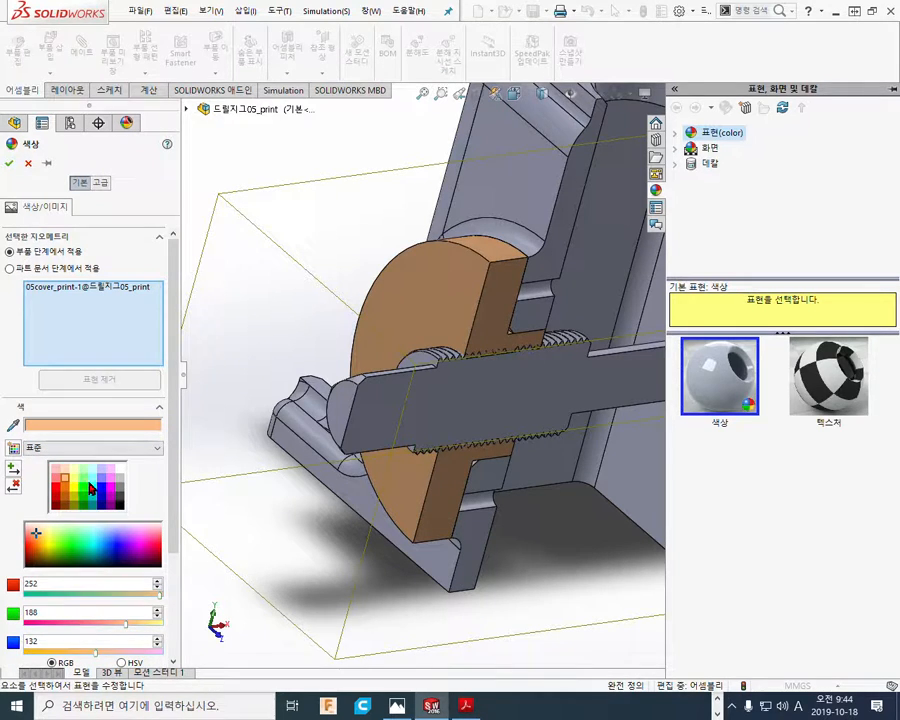
pyautogui.click(63, 490)
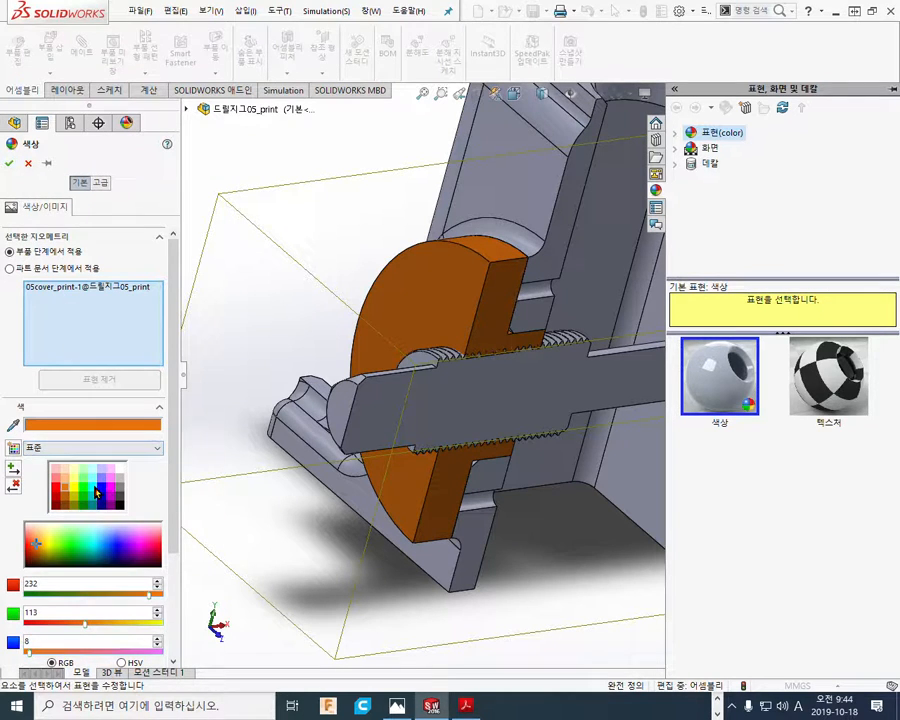
pyautogui.click(90, 492)
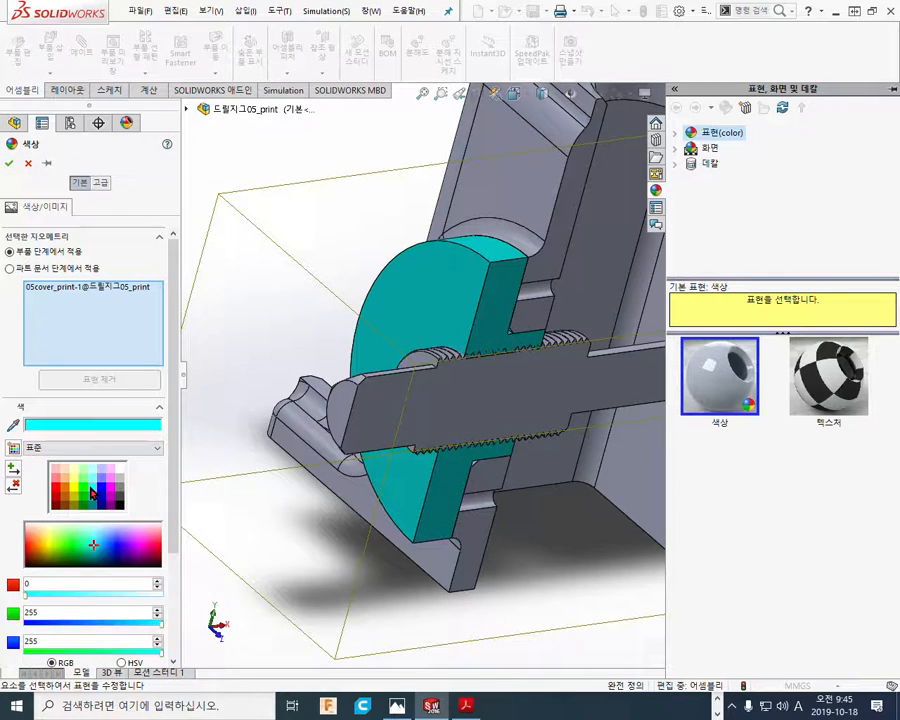
pyautogui.click(10, 166)
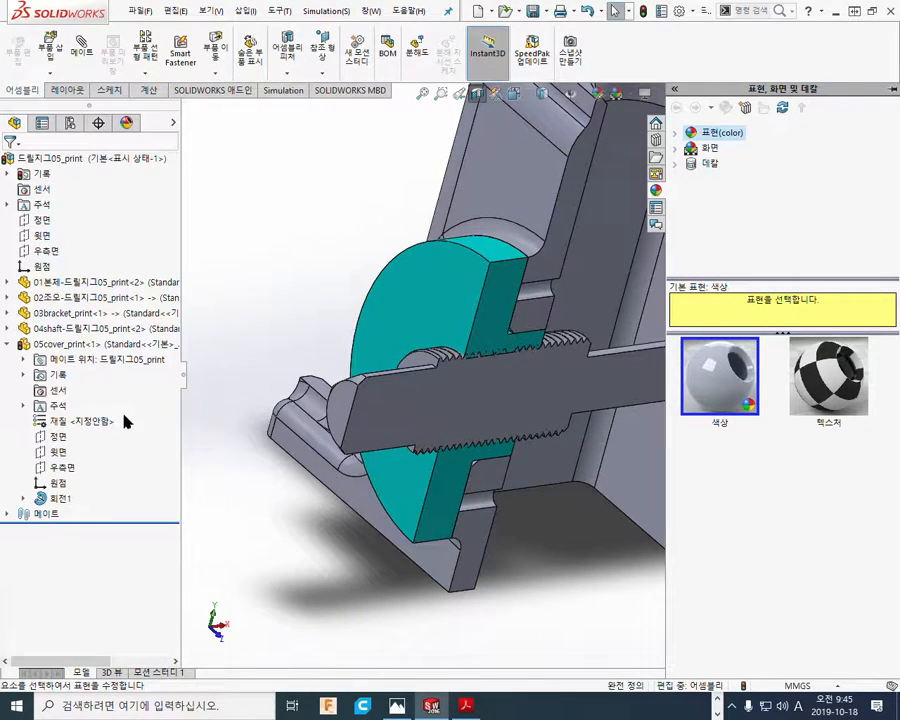
# Color the 04shaft component red from the standard palette, applying it at component level
pyautogui.click(63, 330)
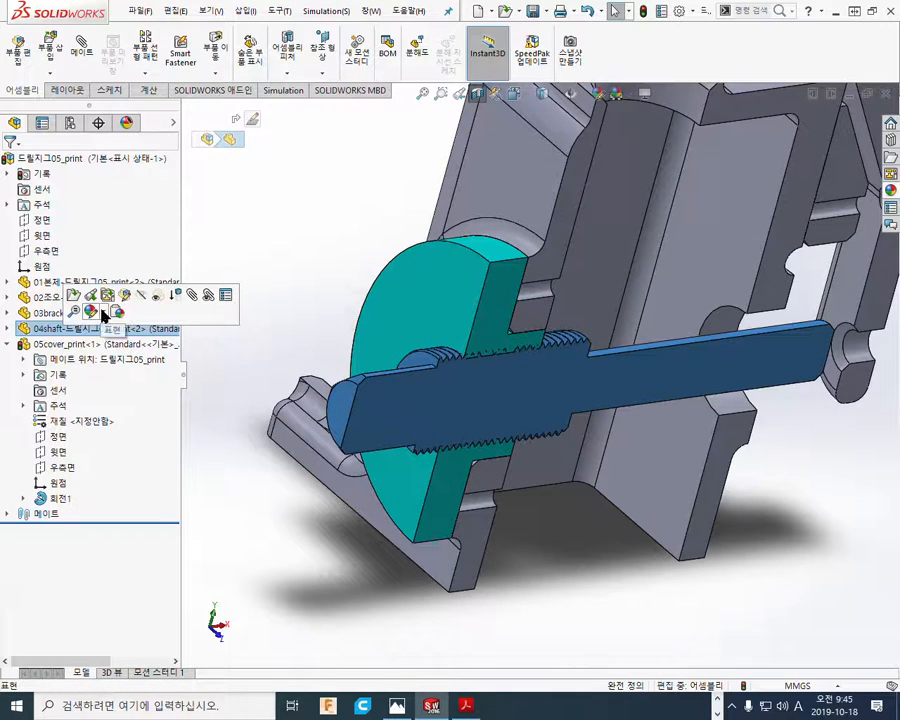
pyautogui.click(91, 311)
pyautogui.click(115, 342)
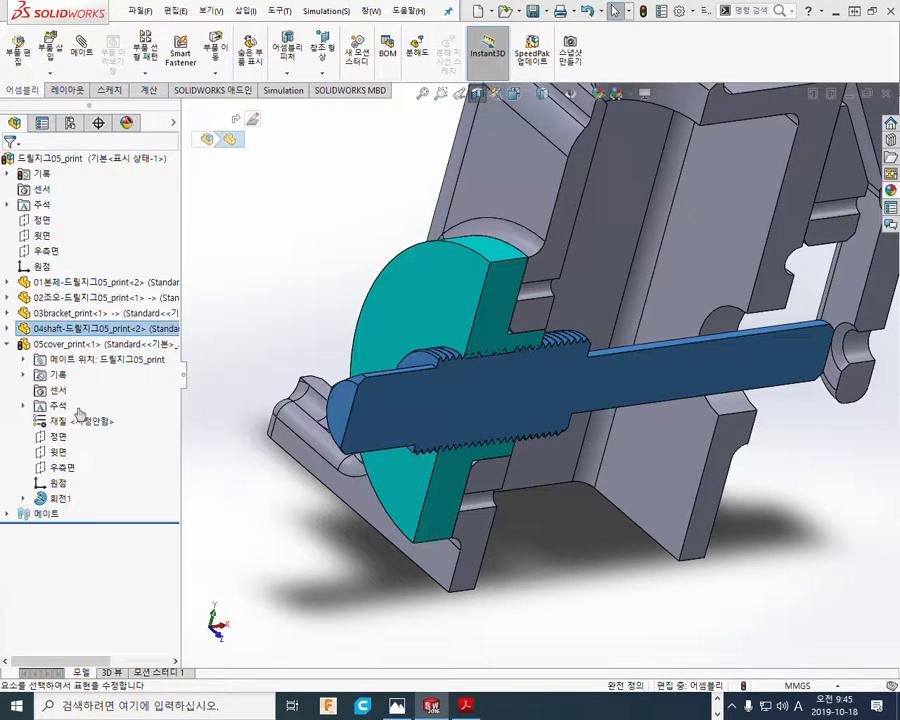
pyautogui.click(57, 494)
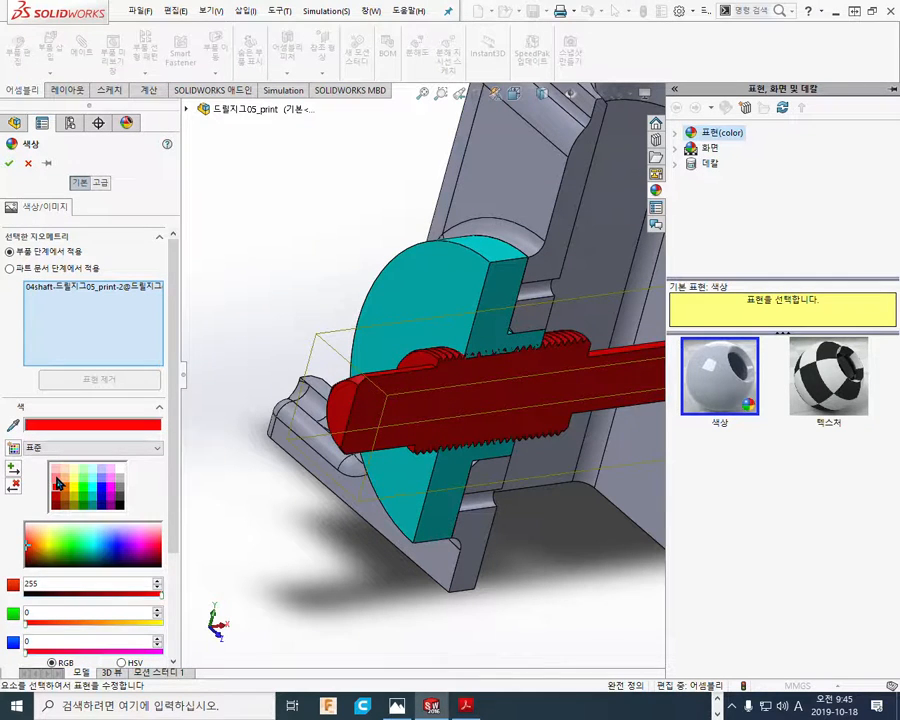
pyautogui.click(56, 479)
pyautogui.click(58, 492)
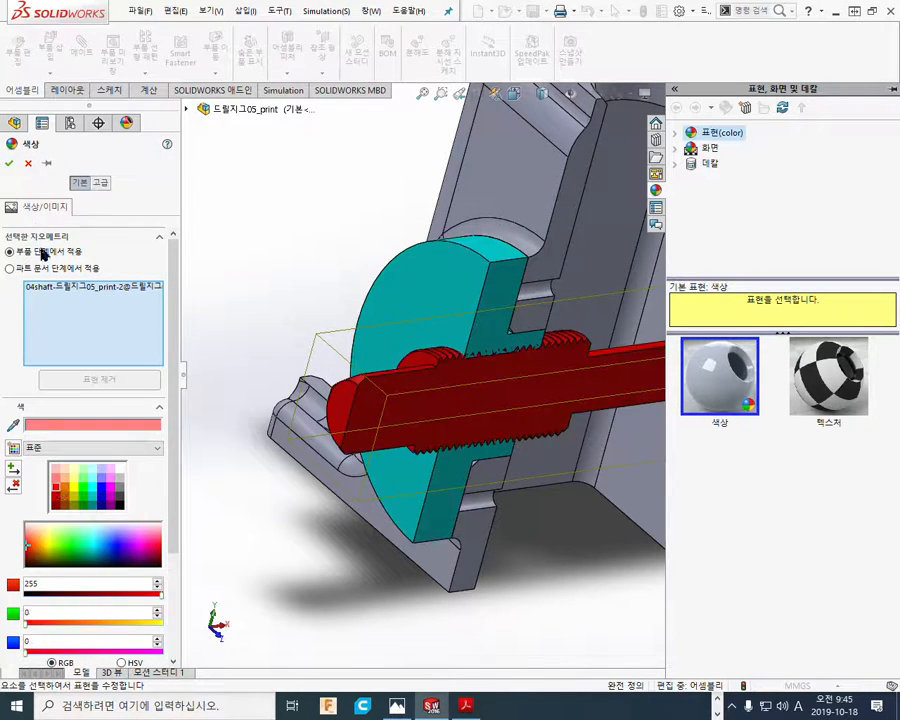
pyautogui.click(9, 163)
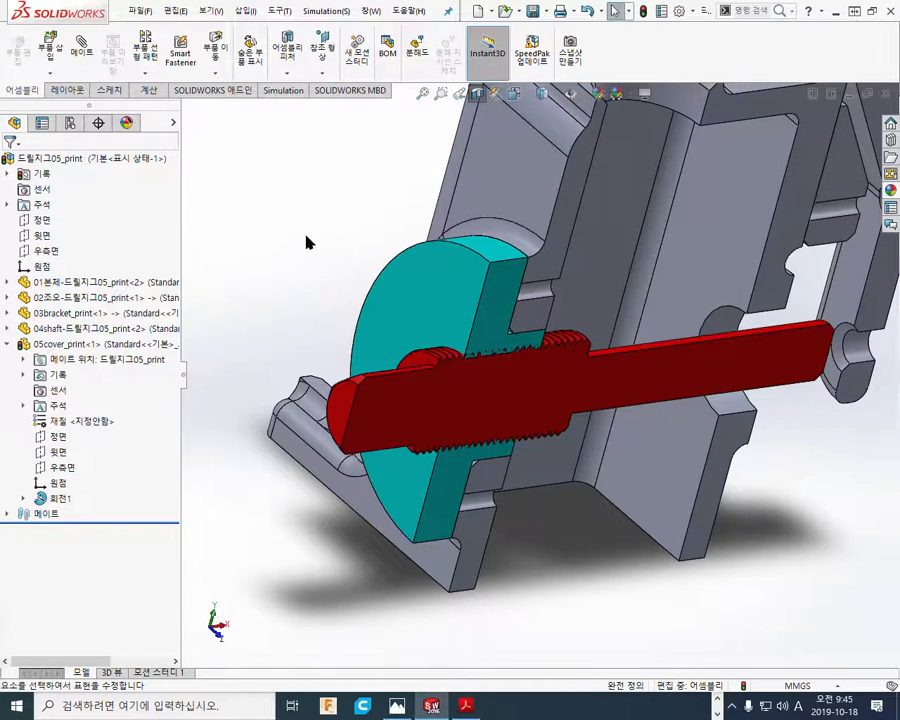
# Examine in section how the shaft's thread overlaps the cover's bore
pyautogui.scroll(-8, 484, 372)
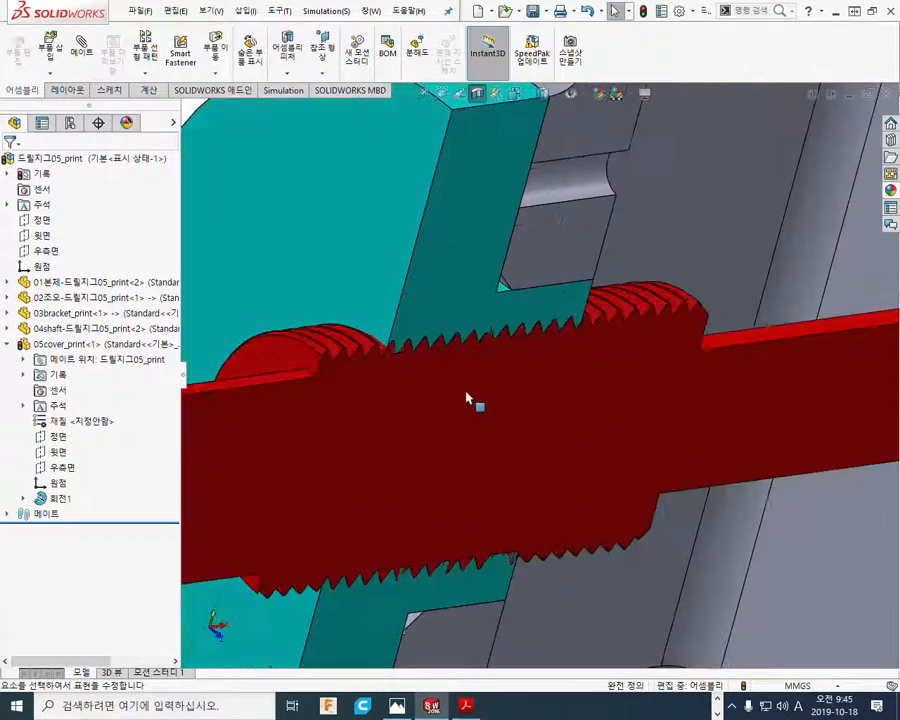
pyautogui.keyDown('ctrl'); pyautogui.moveTo(463, 386); pyautogui.dragTo(478, 420, button='middle'); pyautogui.keyUp('ctrl')
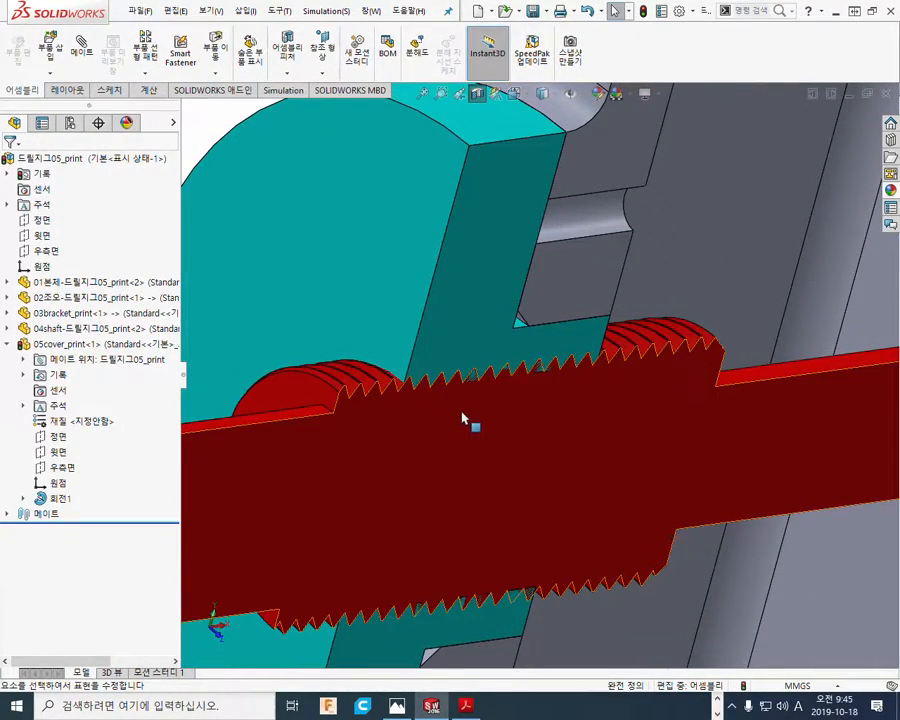
pyautogui.click(461, 412)
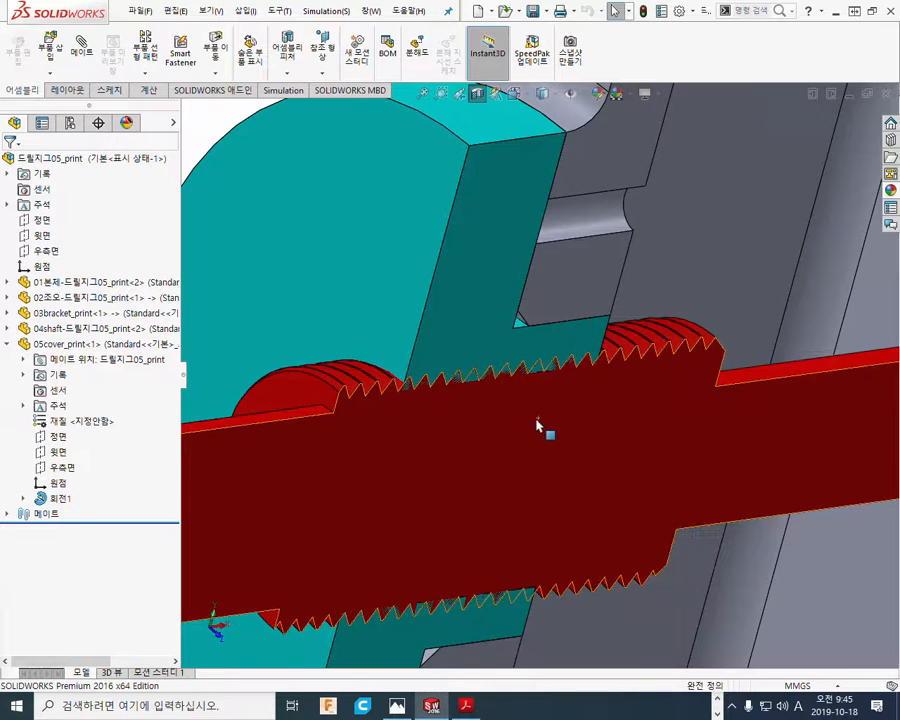
pyautogui.moveTo(556, 421); pyautogui.dragTo(530, 376, button='middle')
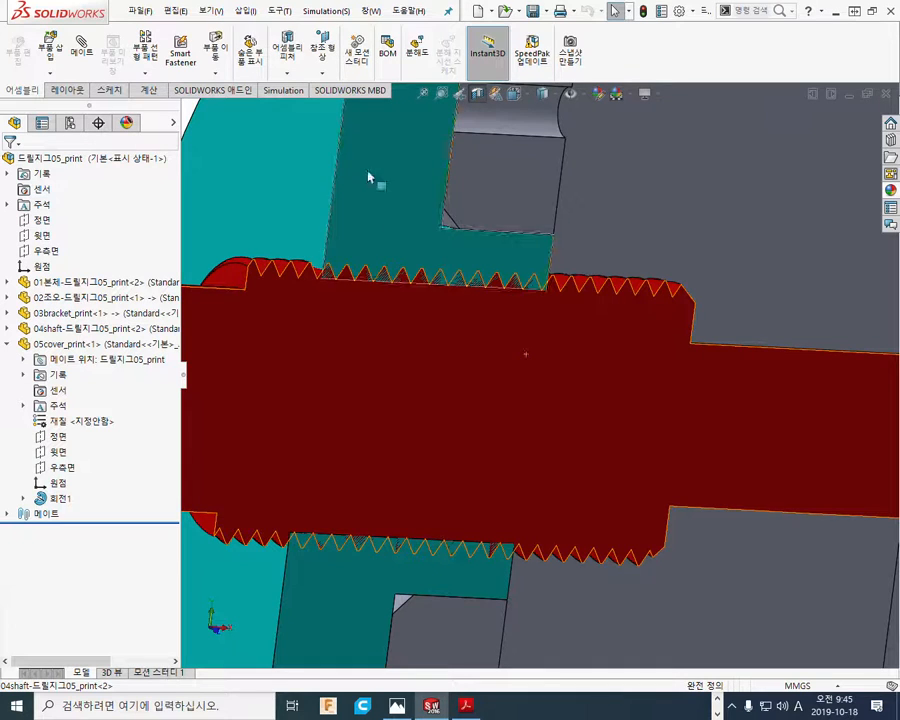
# Start the on-screen pen in white and handwrite the heading 합치기 above the sectioned assembly
pyautogui.press('F9')
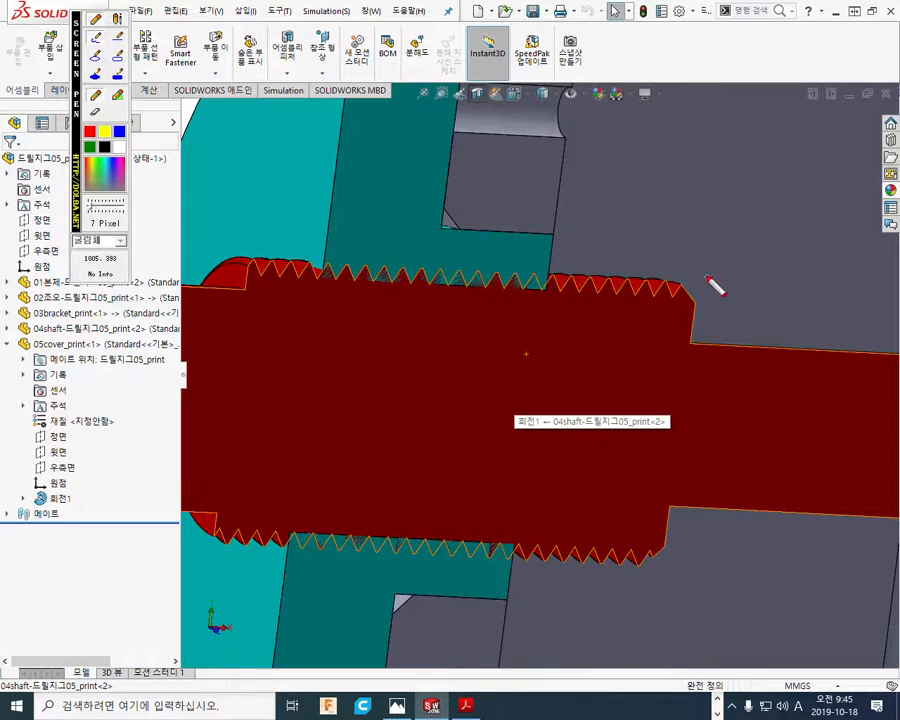
pyautogui.click(104, 133)
pyautogui.moveTo(680, 112)
pyautogui.mouseDown()
pyautogui.moveTo(711, 108)
pyautogui.moveTo(698, 114)
pyautogui.moveTo(718, 132)
pyautogui.moveTo(734, 111)
pyautogui.mouseUp()
pyautogui.moveTo(701, 133)
pyautogui.mouseDown()
pyautogui.moveTo(702, 153)
pyautogui.moveTo(720, 153)
pyautogui.moveTo(719, 143)
pyautogui.mouseUp()
pyautogui.moveTo(702, 153); pyautogui.dragTo(720, 153)
pyautogui.moveTo(746, 110); pyautogui.dragTo(768, 120)
pyautogui.moveTo(755, 123); pyautogui.dragTo(742, 148)
pyautogui.moveTo(755, 132); pyautogui.dragTo(768, 146)
pyautogui.moveTo(778, 95)
pyautogui.mouseDown()
pyautogui.moveTo(779, 150)
pyautogui.moveTo(797, 145)
pyautogui.mouseUp()
pyautogui.moveTo(813, 95); pyautogui.dragTo(818, 150)
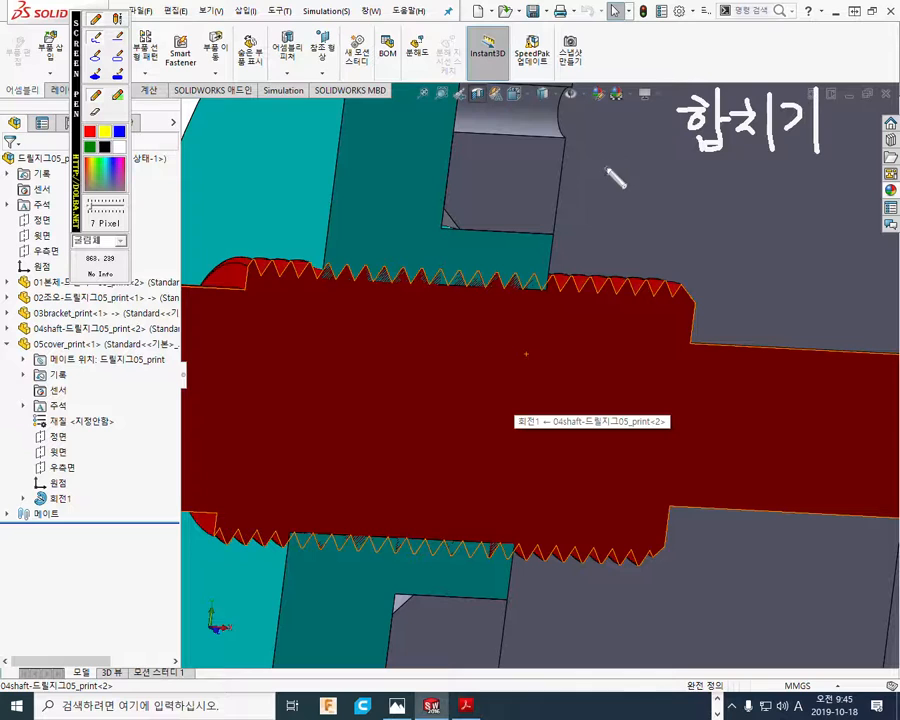
# Handwrite the first numbered note, ① 축 → 축척, below the heading
pyautogui.moveTo(610, 160); pyautogui.dragTo(619, 205)
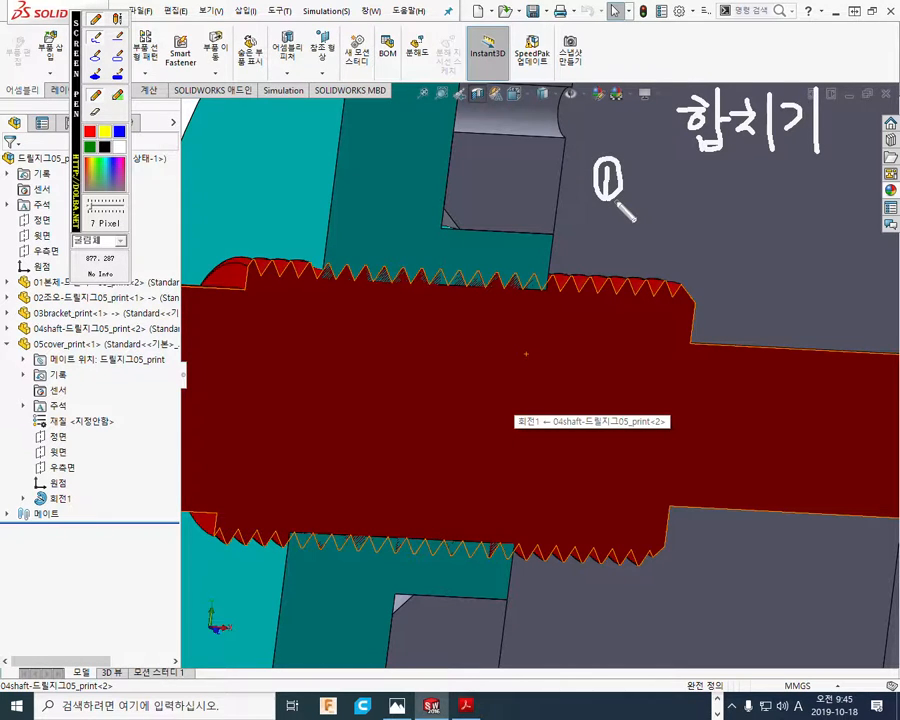
pyautogui.moveTo(646, 157)
pyautogui.mouseDown()
pyautogui.moveTo(653, 162)
pyautogui.moveTo(640, 183)
pyautogui.moveTo(668, 187)
pyautogui.mouseUp()
pyautogui.moveTo(644, 196)
pyautogui.mouseDown()
pyautogui.moveTo(662, 208)
pyautogui.moveTo(712, 184)
pyautogui.moveTo(698, 200)
pyautogui.moveTo(741, 178)
pyautogui.moveTo(752, 183)
pyautogui.moveTo(726, 200)
pyautogui.mouseUp()
pyautogui.moveTo(738, 190); pyautogui.dragTo(758, 198)
pyautogui.moveTo(740, 200)
pyautogui.mouseDown()
pyautogui.moveTo(741, 212)
pyautogui.moveTo(777, 184)
pyautogui.mouseUp()
pyautogui.moveTo(768, 187)
pyautogui.mouseDown()
pyautogui.moveTo(759, 198)
pyautogui.moveTo(784, 189)
pyautogui.mouseUp()
pyautogui.moveTo(786, 170); pyautogui.dragTo(790, 224)
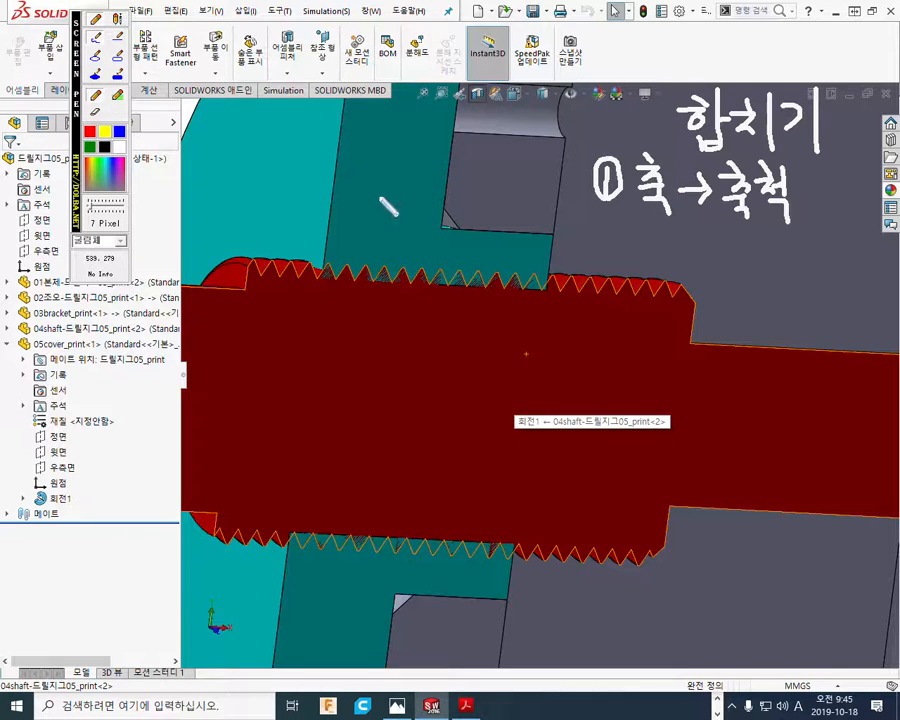
# Handwrite ABS 3% over the cover, underline ABS and circle the 3%
pyautogui.moveTo(212, 120)
pyautogui.mouseDown()
pyautogui.moveTo(198, 158)
pyautogui.moveTo(221, 163)
pyautogui.moveTo(219, 138)
pyautogui.moveTo(231, 163)
pyautogui.moveTo(234, 141)
pyautogui.moveTo(232, 164)
pyautogui.mouseUp()
pyautogui.moveTo(277, 121)
pyautogui.mouseDown()
pyautogui.moveTo(278, 152)
pyautogui.moveTo(258, 166)
pyautogui.mouseUp()
pyautogui.moveTo(312, 128)
pyautogui.mouseDown()
pyautogui.moveTo(330, 152)
pyautogui.moveTo(314, 165)
pyautogui.mouseUp()
pyautogui.moveTo(363, 115)
pyautogui.mouseDown()
pyautogui.moveTo(339, 165)
pyautogui.moveTo(339, 123)
pyautogui.moveTo(364, 151)
pyautogui.mouseUp()
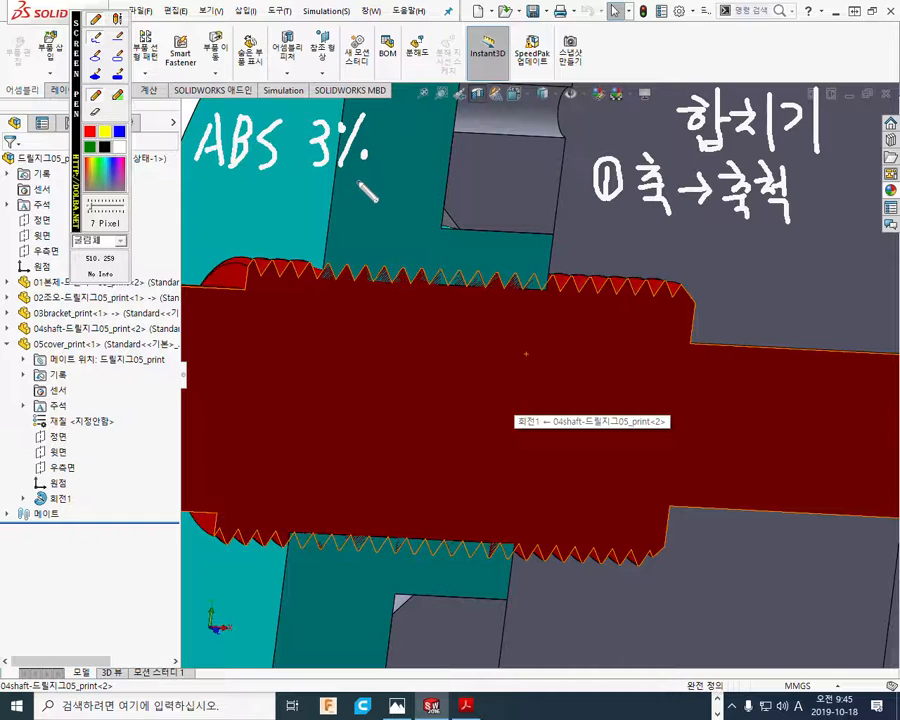
pyautogui.moveTo(183, 177); pyautogui.dragTo(281, 178)
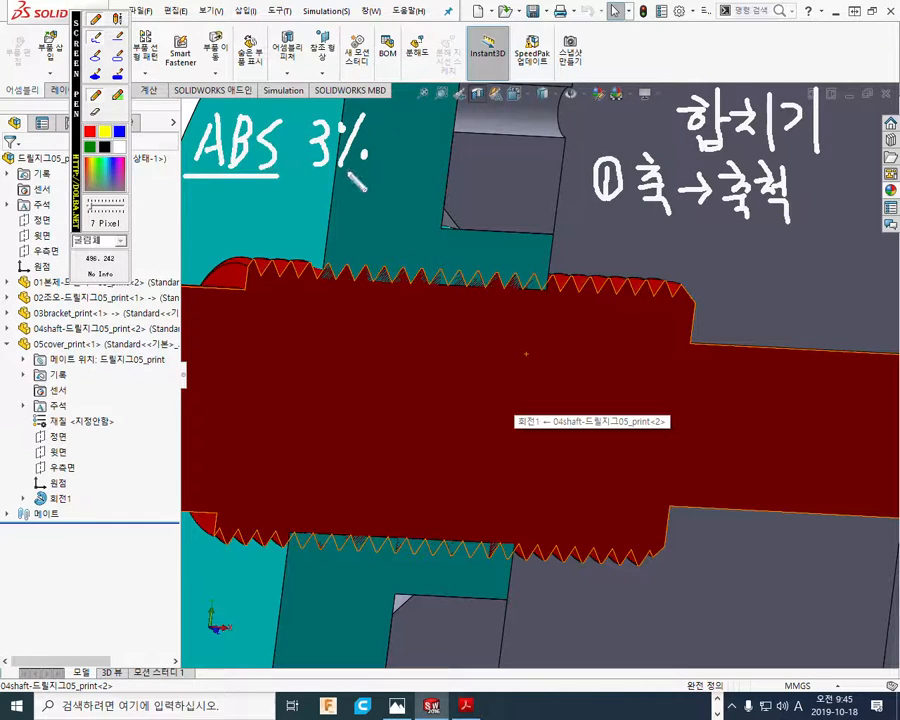
pyautogui.moveTo(351, 178)
pyautogui.mouseDown()
pyautogui.moveTo(338, 192)
pyautogui.moveTo(295, 165)
pyautogui.moveTo(365, 108)
pyautogui.moveTo(382, 181)
pyautogui.mouseUp()
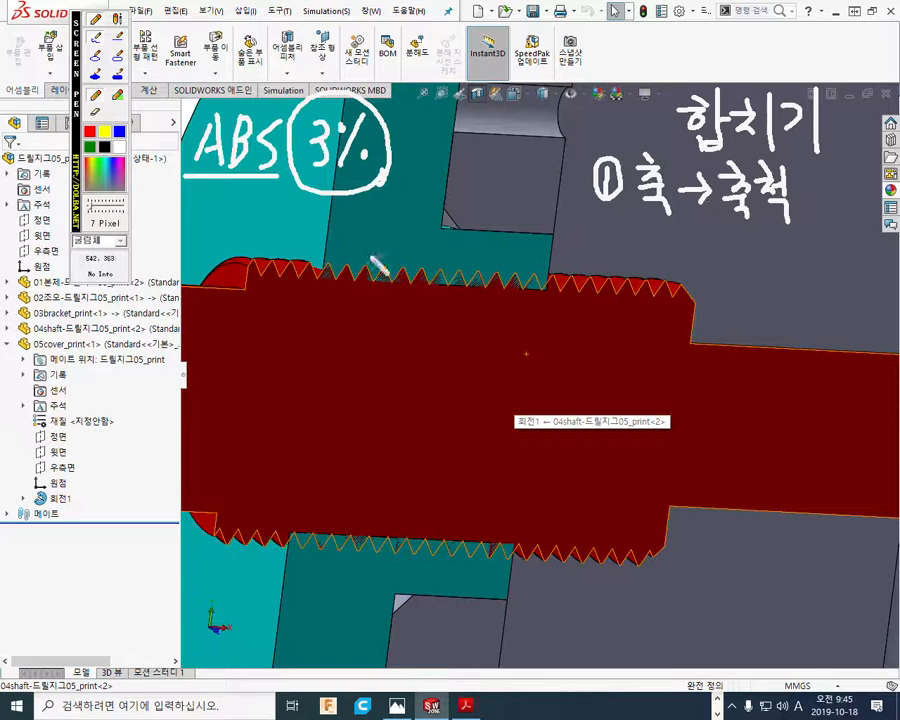
# Handwrite a circled 1.03 with an arrow to 축척 and extend the first note with × 1.03
pyautogui.moveTo(400, 210); pyautogui.dragTo(408, 263)
pyautogui.click(412, 243)
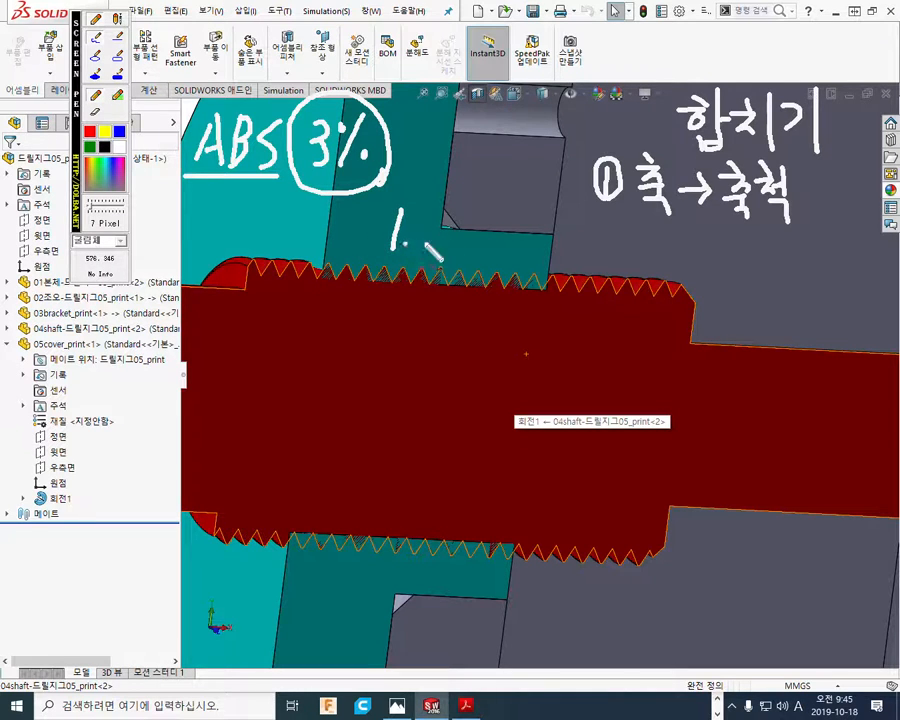
pyautogui.moveTo(432, 212)
pyautogui.mouseDown()
pyautogui.moveTo(463, 240)
pyautogui.moveTo(442, 248)
pyautogui.mouseUp()
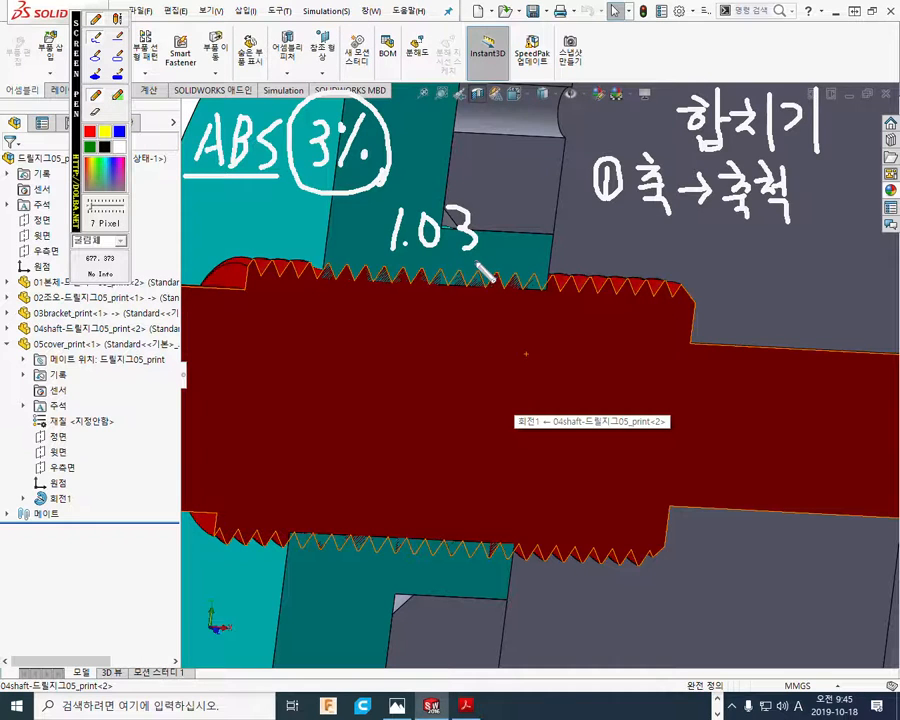
pyautogui.moveTo(483, 266)
pyautogui.mouseDown()
pyautogui.moveTo(368, 243)
pyautogui.moveTo(556, 278)
pyautogui.moveTo(751, 240)
pyautogui.mouseUp()
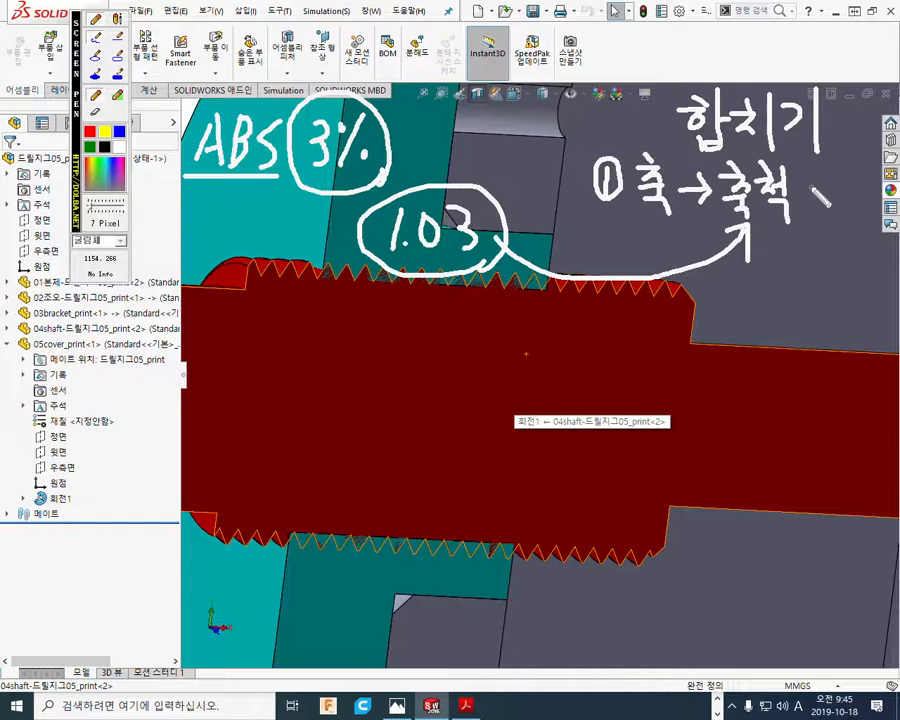
pyautogui.moveTo(811, 180)
pyautogui.mouseDown()
pyautogui.moveTo(806, 212)
pyautogui.moveTo(826, 210)
pyautogui.moveTo(836, 189)
pyautogui.moveTo(851, 214)
pyautogui.moveTo(787, 195)
pyautogui.moveTo(802, 194)
pyautogui.mouseUp()
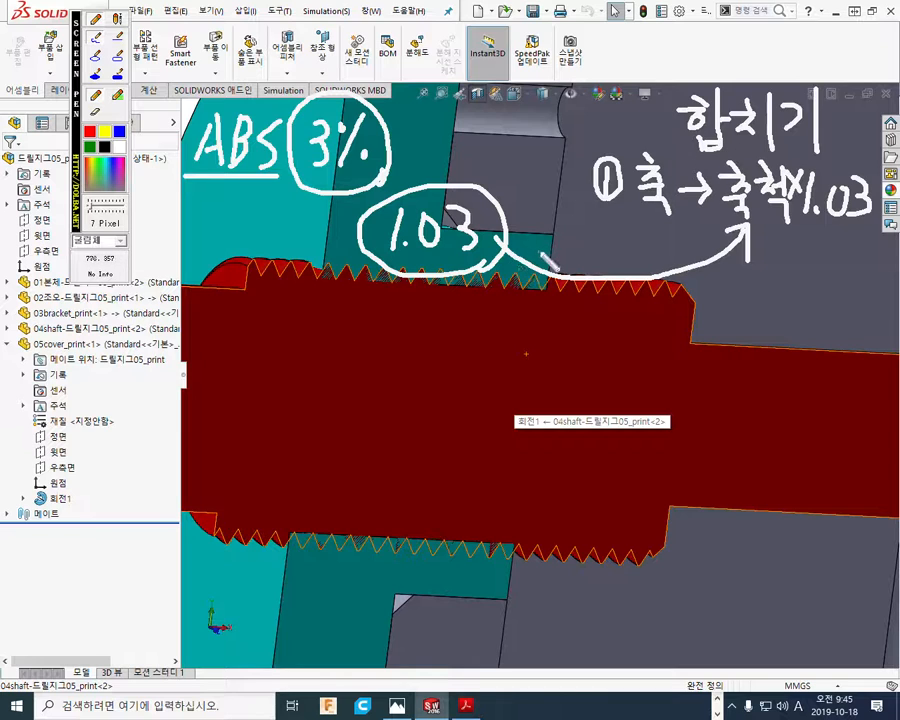
# Handwrite 1.03 on the shaft and sketch an enlarged zigzag thread profile above its thread
pyautogui.moveTo(387, 377); pyautogui.dragTo(372, 446)
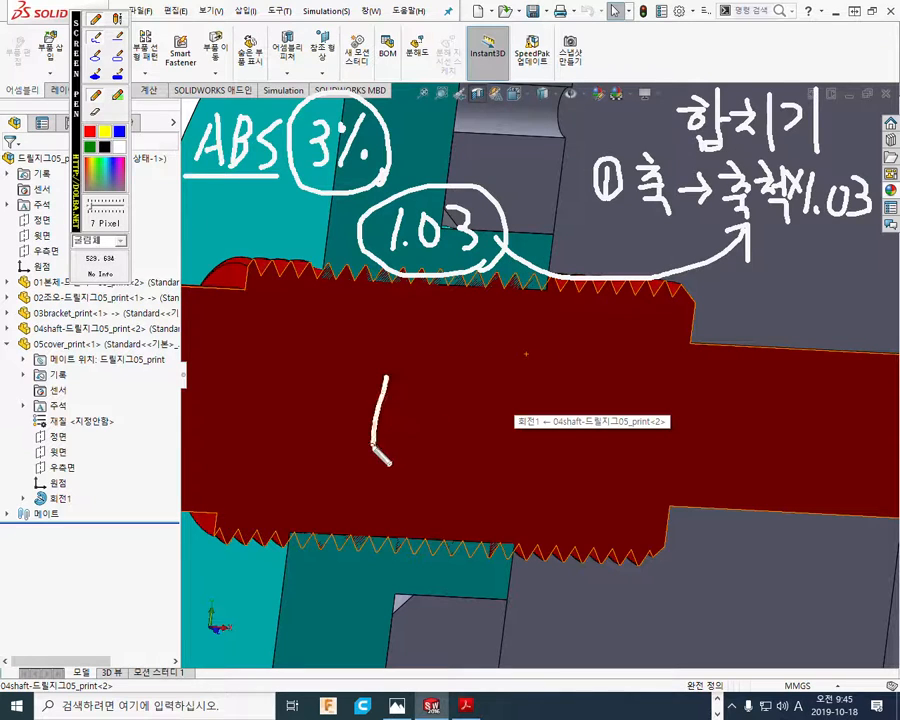
pyautogui.click(392, 438)
pyautogui.moveTo(440, 398)
pyautogui.mouseDown()
pyautogui.moveTo(425, 440)
pyautogui.moveTo(441, 400)
pyautogui.moveTo(462, 425)
pyautogui.moveTo(452, 451)
pyautogui.mouseUp()
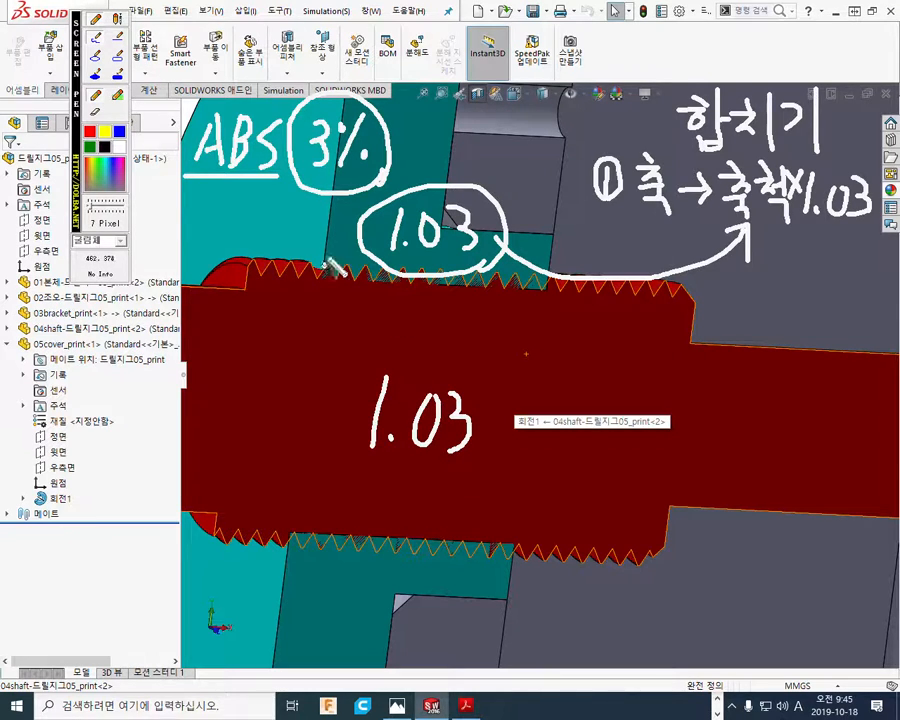
pyautogui.moveTo(327, 276)
pyautogui.mouseDown()
pyautogui.moveTo(436, 262)
pyautogui.moveTo(548, 266)
pyautogui.mouseUp()
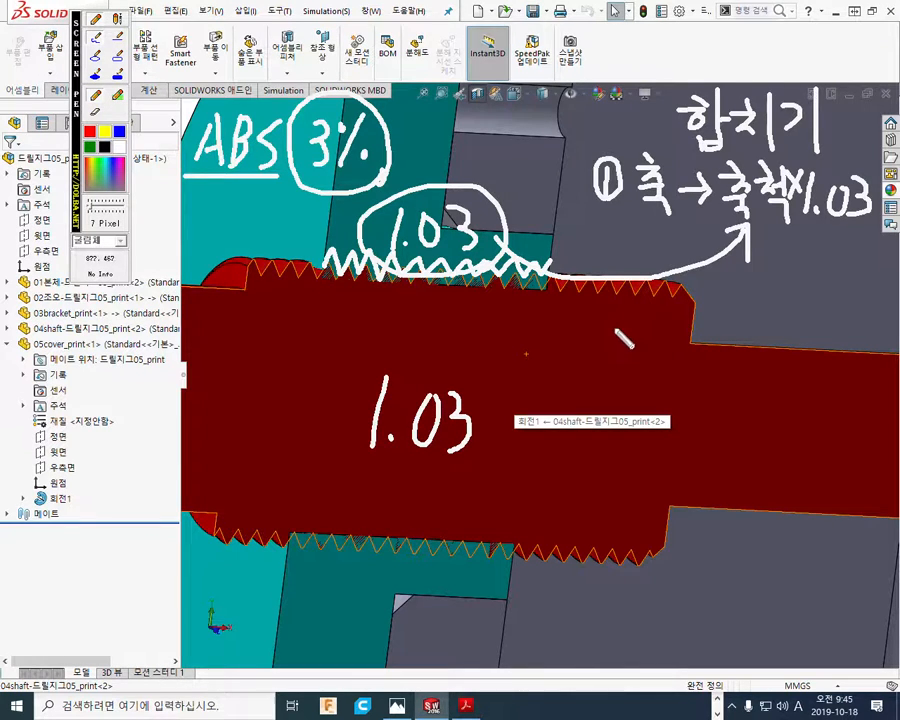
# Handwrite the second numbered note, ② 차집, over the shaft and continue it on the line below
pyautogui.moveTo(607, 326); pyautogui.dragTo(634, 356)
pyautogui.moveTo(622, 306); pyautogui.dragTo(618, 310)
pyautogui.moveTo(670, 322)
pyautogui.mouseDown()
pyautogui.moveTo(688, 356)
pyautogui.moveTo(722, 347)
pyautogui.moveTo(738, 372)
pyautogui.moveTo(750, 368)
pyautogui.mouseUp()
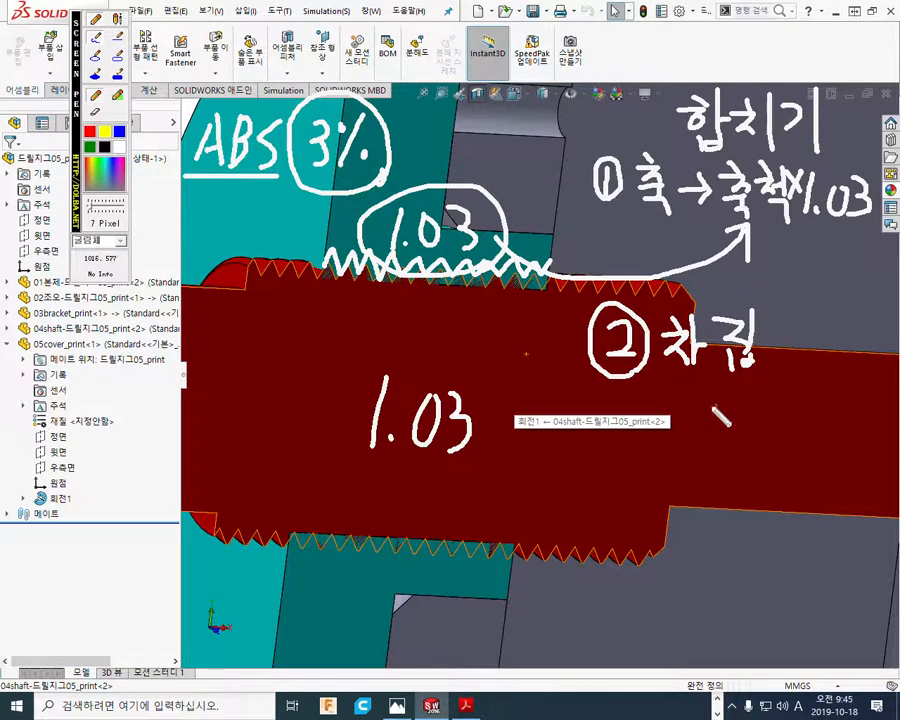
pyautogui.moveTo(684, 402); pyautogui.dragTo(703, 401)
pyautogui.moveTo(688, 415)
pyautogui.mouseDown()
pyautogui.moveTo(700, 413)
pyautogui.moveTo(692, 444)
pyautogui.mouseUp()
pyautogui.moveTo(699, 427)
pyautogui.mouseDown()
pyautogui.moveTo(718, 450)
pyautogui.moveTo(731, 425)
pyautogui.mouseUp()
pyautogui.moveTo(735, 408)
pyautogui.mouseDown()
pyautogui.moveTo(735, 441)
pyautogui.moveTo(746, 442)
pyautogui.mouseUp()
pyautogui.moveTo(735, 427); pyautogui.dragTo(746, 425)
pyautogui.moveTo(736, 439)
pyautogui.mouseDown()
pyautogui.moveTo(757, 436)
pyautogui.moveTo(757, 448)
pyautogui.mouseUp()
pyautogui.moveTo(762, 428)
pyautogui.mouseDown()
pyautogui.moveTo(829, 417)
pyautogui.moveTo(807, 432)
pyautogui.mouseUp()
pyautogui.moveTo(817, 422); pyautogui.dragTo(836, 435)
pyautogui.moveTo(820, 436); pyautogui.dragTo(828, 460)
pyautogui.moveTo(852, 403)
pyautogui.mouseDown()
pyautogui.moveTo(852, 452)
pyautogui.moveTo(868, 418)
pyautogui.mouseUp()
pyautogui.moveTo(862, 404); pyautogui.dragTo(851, 431)
pyautogui.moveTo(861, 422); pyautogui.dragTo(880, 436)
pyautogui.moveTo(868, 438); pyautogui.dragTo(874, 465)
pyautogui.moveTo(878, 407); pyautogui.dragTo(890, 418)
pyautogui.moveTo(889, 419)
pyautogui.mouseDown()
pyautogui.moveTo(879, 432)
pyautogui.moveTo(892, 440)
pyautogui.mouseUp()
pyautogui.moveTo(892, 440); pyautogui.dragTo(889, 460)
pyautogui.moveTo(889, 399)
pyautogui.mouseDown()
pyautogui.moveTo(896, 430)
pyautogui.moveTo(879, 482)
pyautogui.mouseUp()
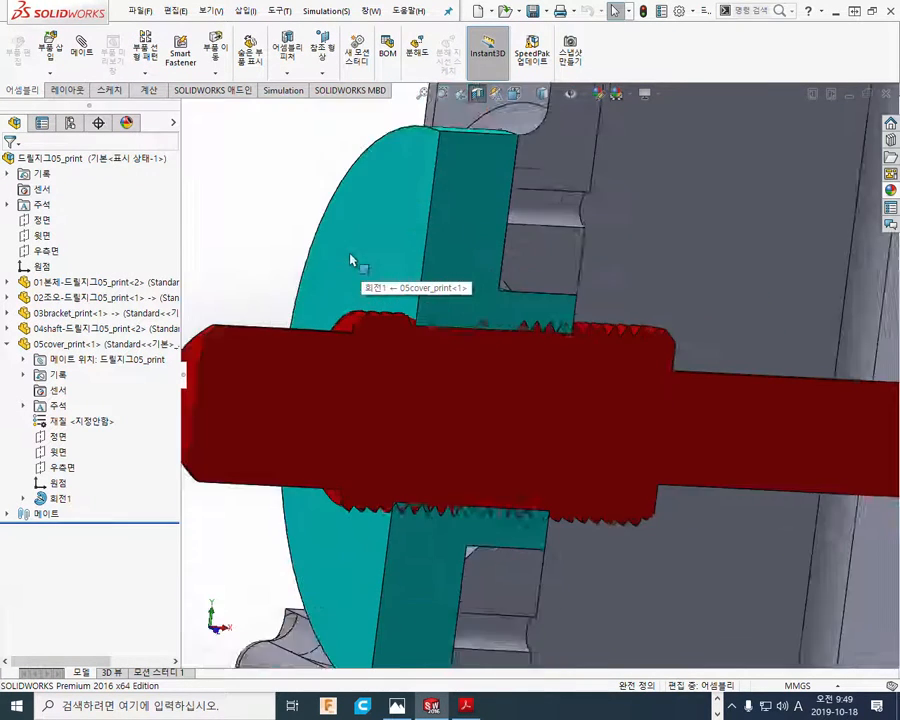
pyautogui.scroll(2, 350, 260)
pyautogui.keyDown('ctrl'); pyautogui.moveTo(412, 295); pyautogui.dragTo(365, 306, button='middle'); pyautogui.keyUp('ctrl')
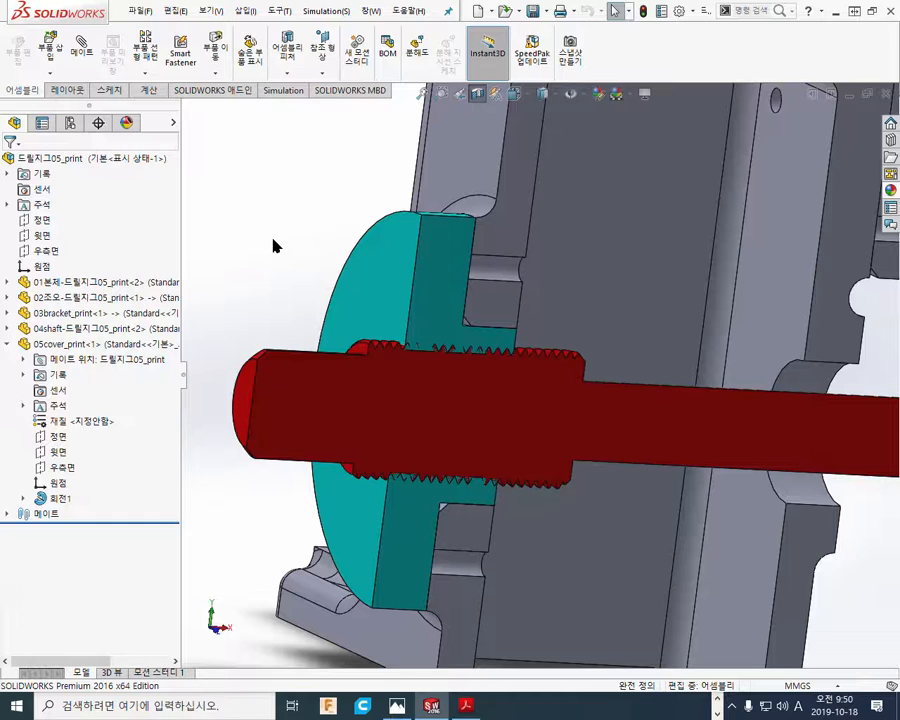
# Turn off the section view, and open the shaft part from the assembly in its own window in isometric view
pyautogui.click(478, 93)
pyautogui.click(303, 388)
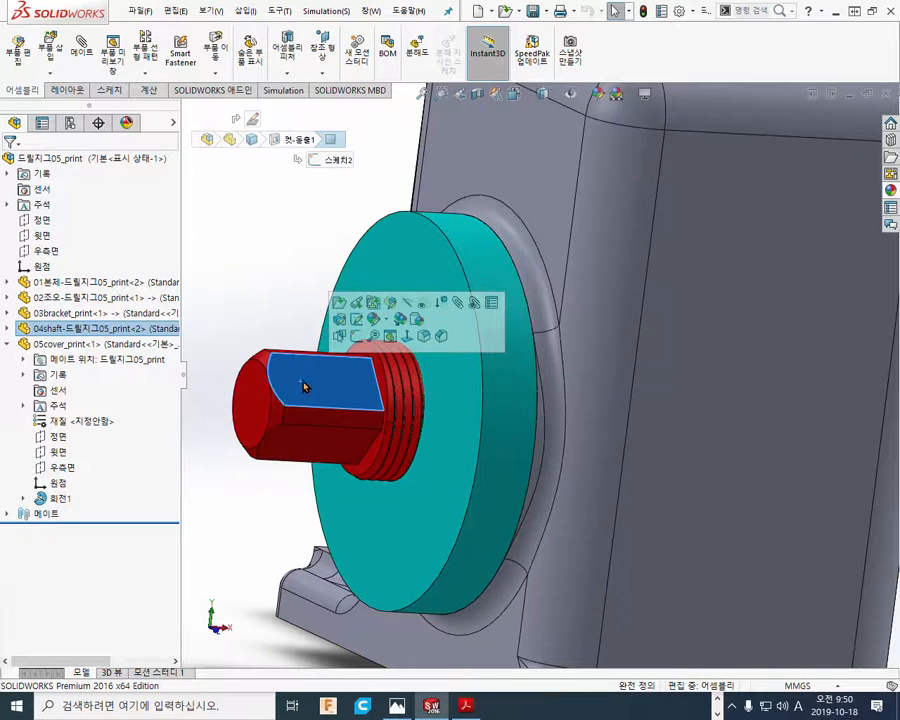
pyautogui.click(340, 302)
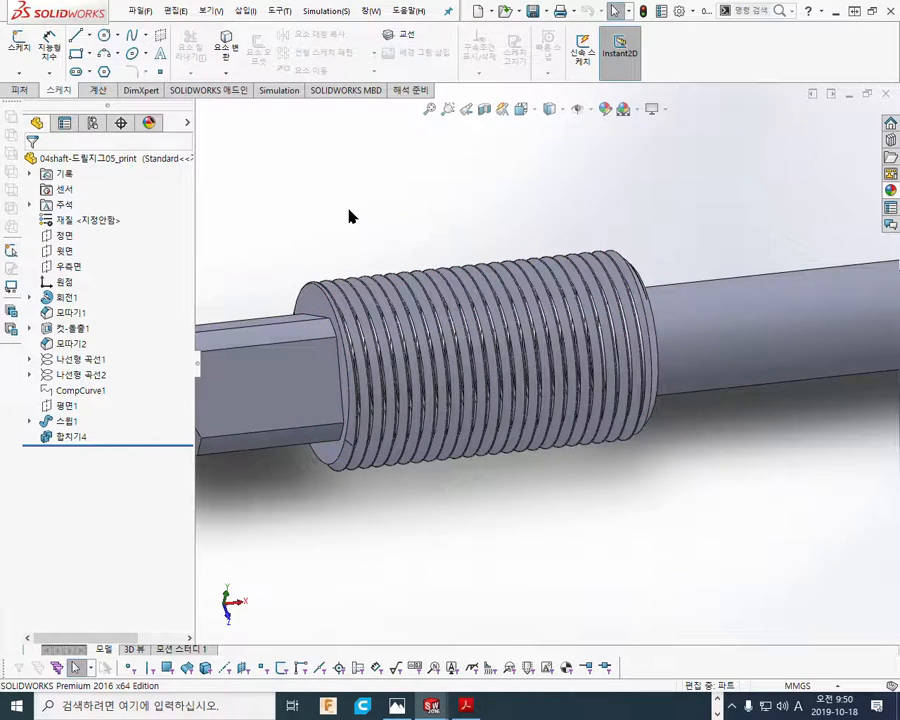
pyautogui.hotkey('ctrl', '7')
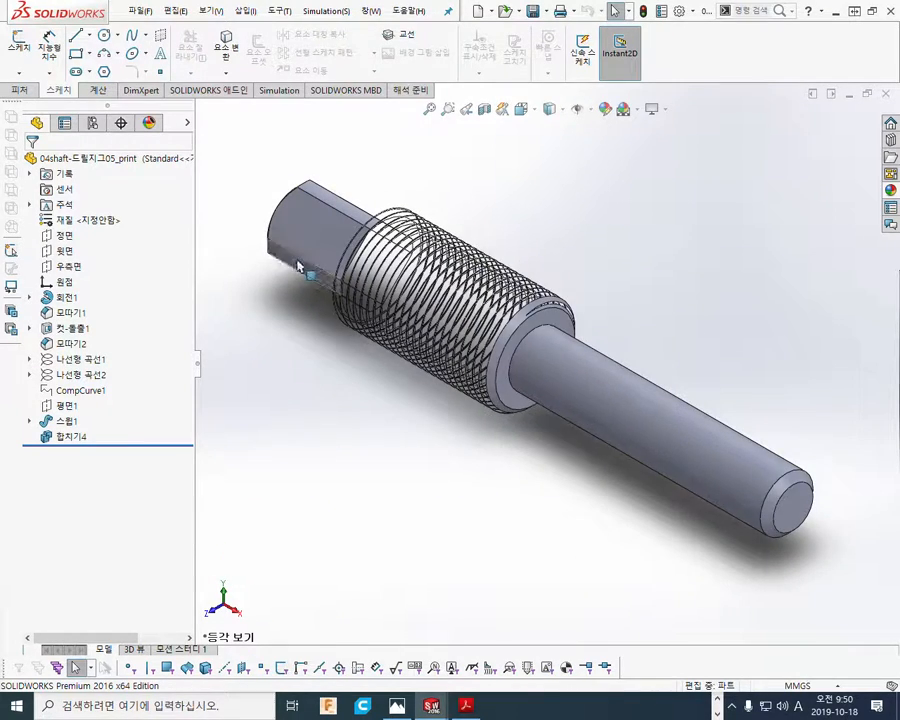
# Open the customization settings and display the available commands of the Features (피처) category
pyautogui.click(22, 92)
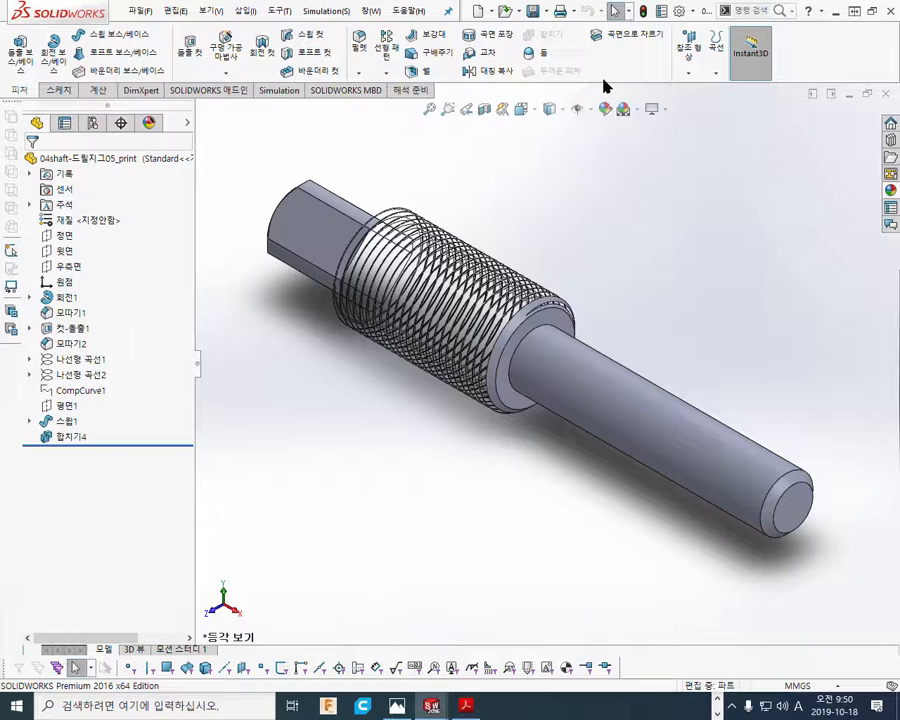
pyautogui.click(276, 12)
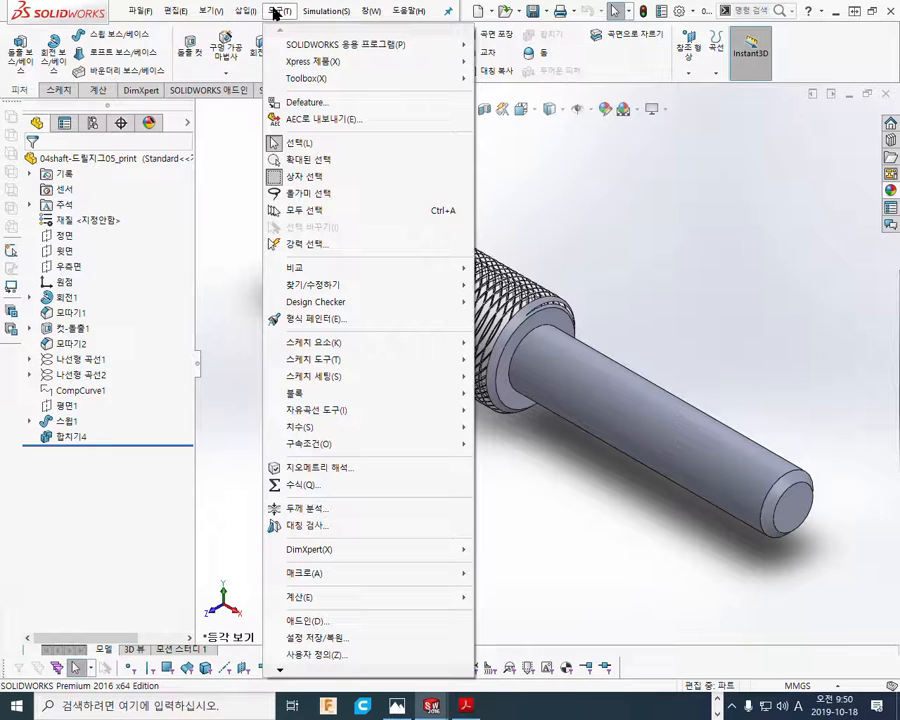
pyautogui.click(297, 656)
pyautogui.moveTo(177, 125); pyautogui.dragTo(280, 130)
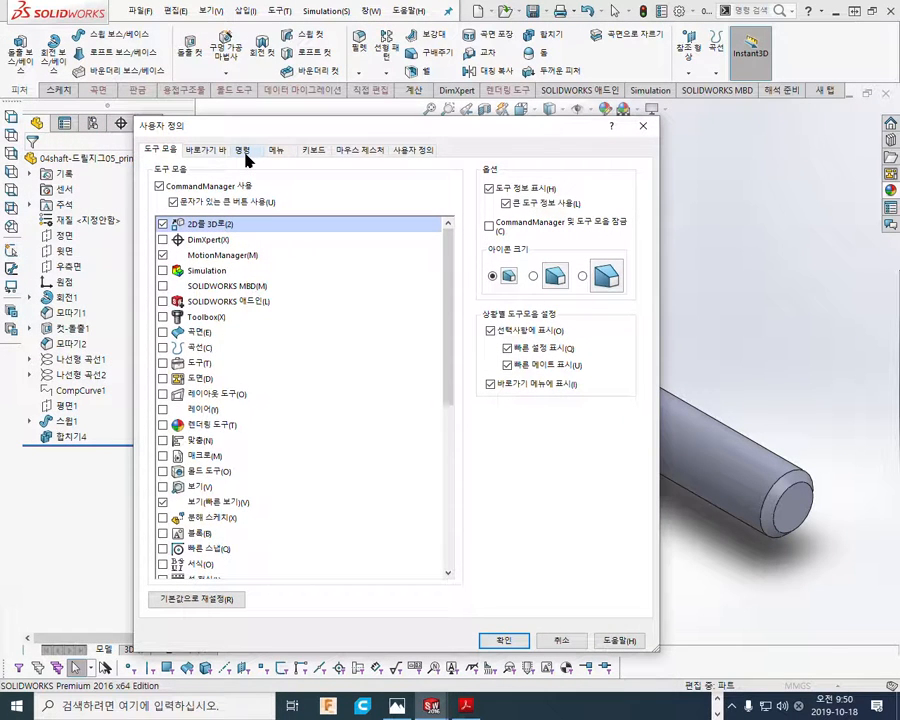
pyautogui.click(246, 155)
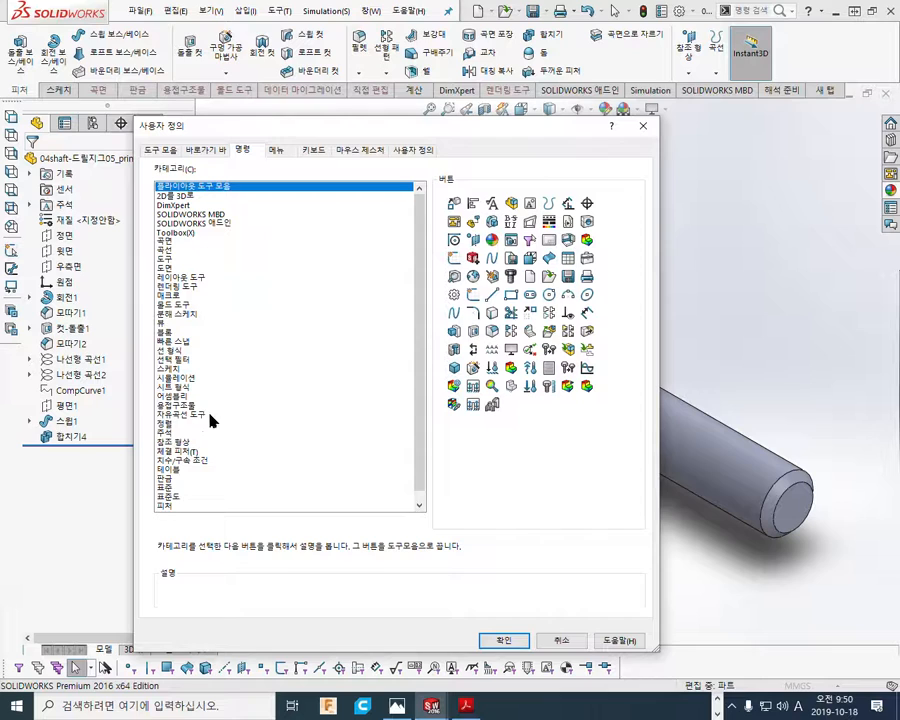
pyautogui.click(222, 505)
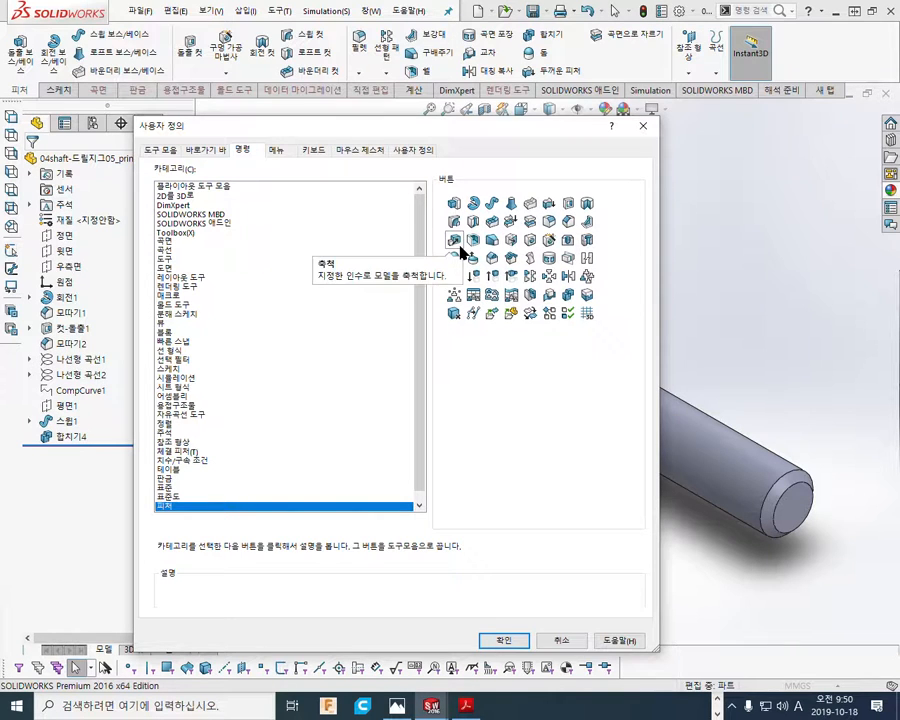
# Mark up the customization dialog with red pen: sketch the Scale symbol, circle the Scale command and 명령, and draw an arrow to the feature commands
pyautogui.hotkey('ctrl', 'F1')
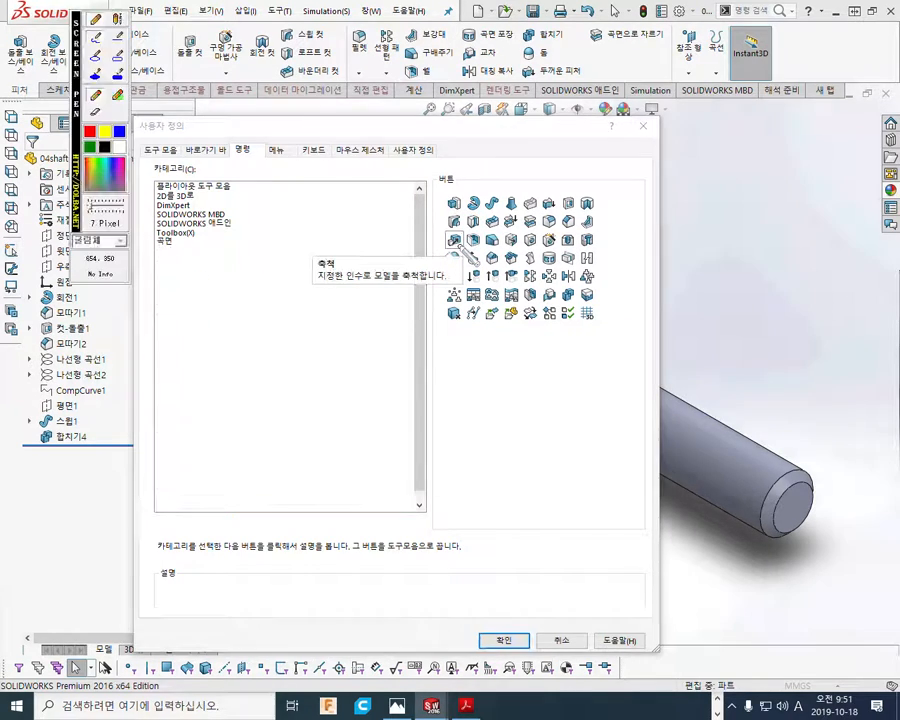
pyautogui.click(90, 131)
pyautogui.moveTo(444, 403)
pyautogui.mouseDown()
pyautogui.moveTo(444, 428)
pyautogui.moveTo(472, 418)
pyautogui.moveTo(447, 406)
pyautogui.moveTo(476, 408)
pyautogui.moveTo(474, 388)
pyautogui.moveTo(512, 368)
pyautogui.moveTo(506, 432)
pyautogui.moveTo(474, 420)
pyautogui.moveTo(476, 406)
pyautogui.moveTo(484, 424)
pyautogui.mouseUp()
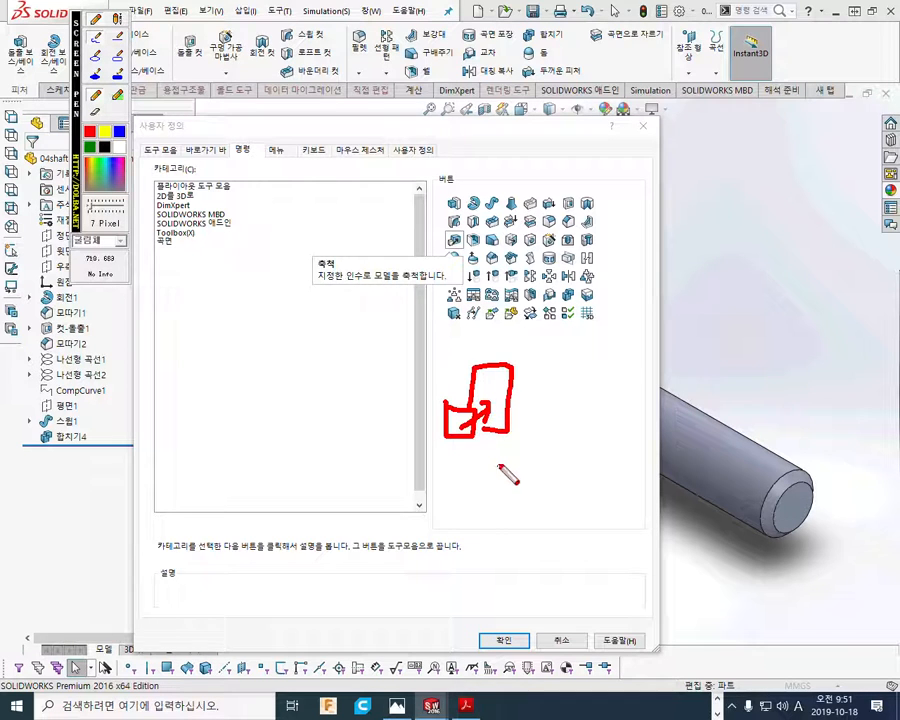
pyautogui.moveTo(456, 258); pyautogui.dragTo(459, 250)
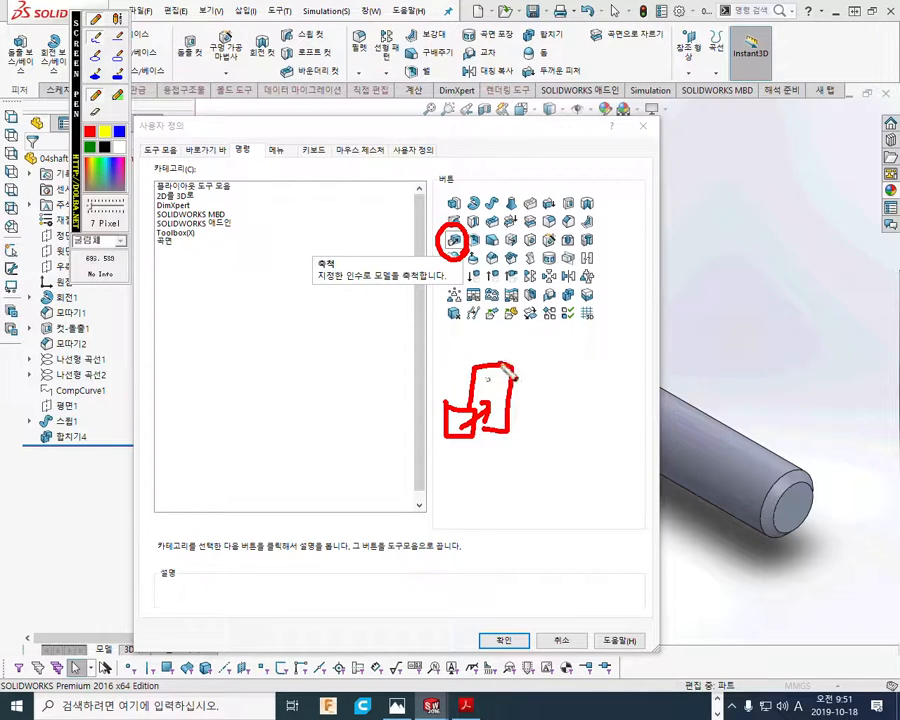
pyautogui.moveTo(462, 240)
pyautogui.mouseDown()
pyautogui.moveTo(516, 212)
pyautogui.moveTo(628, 64)
pyautogui.mouseUp()
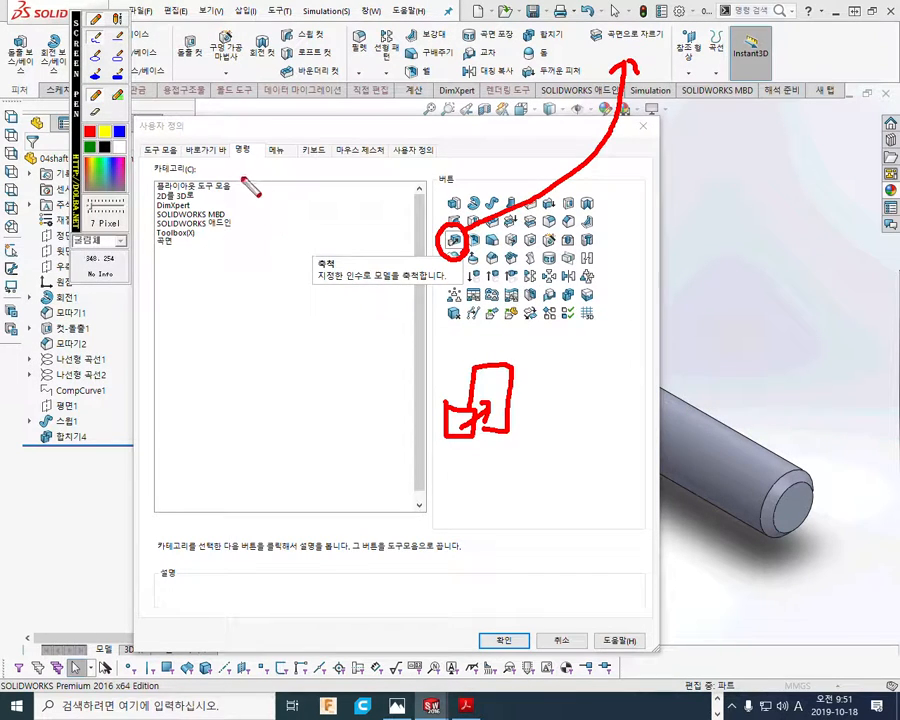
pyautogui.moveTo(258, 120)
pyautogui.mouseDown()
pyautogui.moveTo(268, 158)
pyautogui.moveTo(262, 124)
pyautogui.mouseUp()
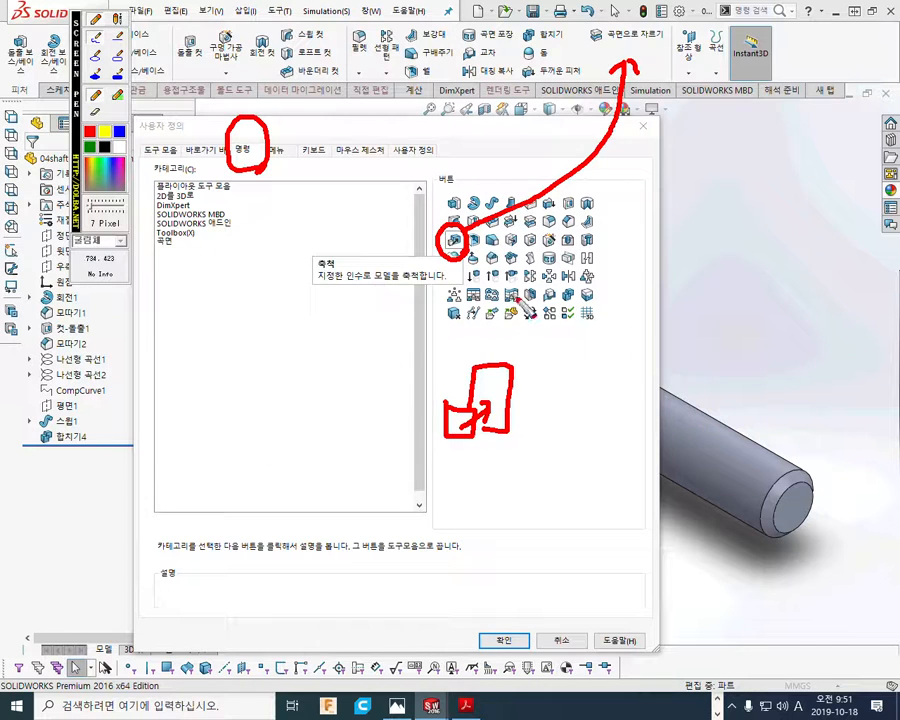
pyautogui.press('Escape')
# Add the Scale (축척) command to the feature commands below 곡면으로 자르기 and accept the customization
pyautogui.moveTo(453, 240); pyautogui.dragTo(620, 60)
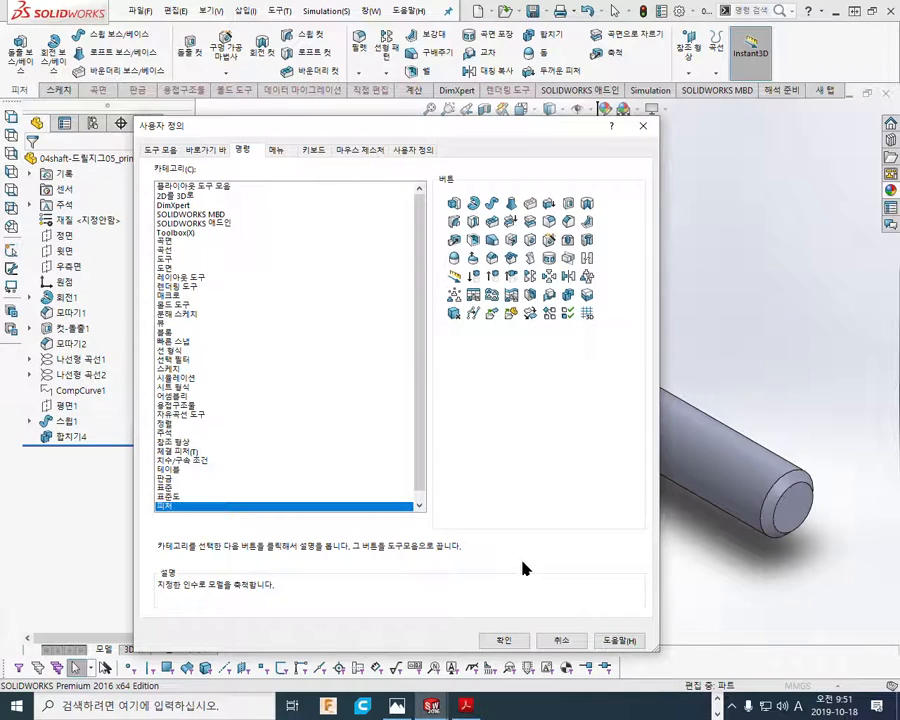
pyautogui.click(505, 641)
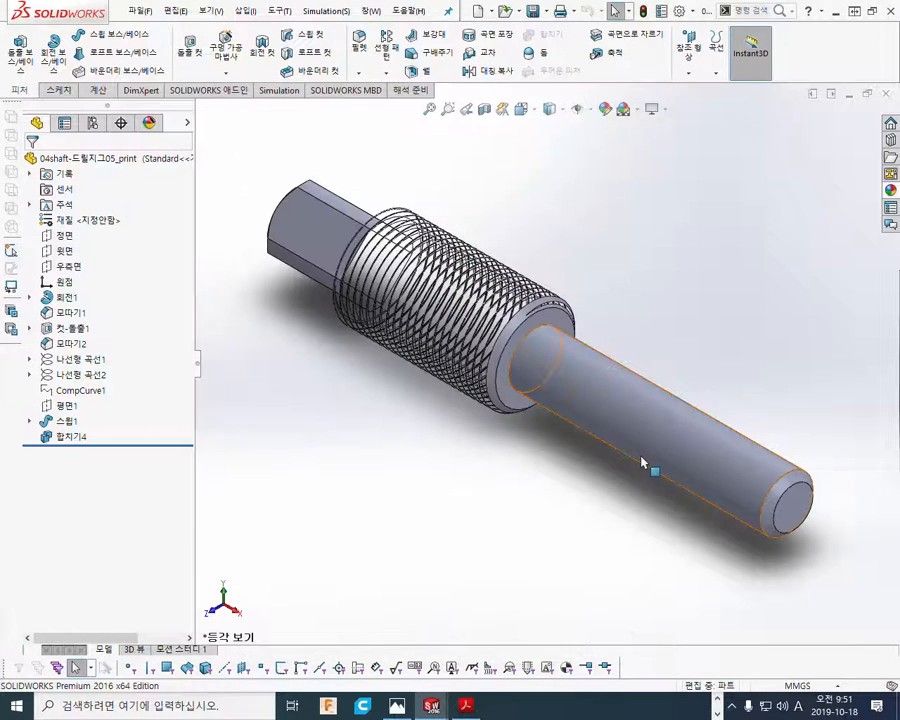
# Scale the shaft uniformly by a factor of 1.03 about its centroid (중심)
pyautogui.click(615, 60)
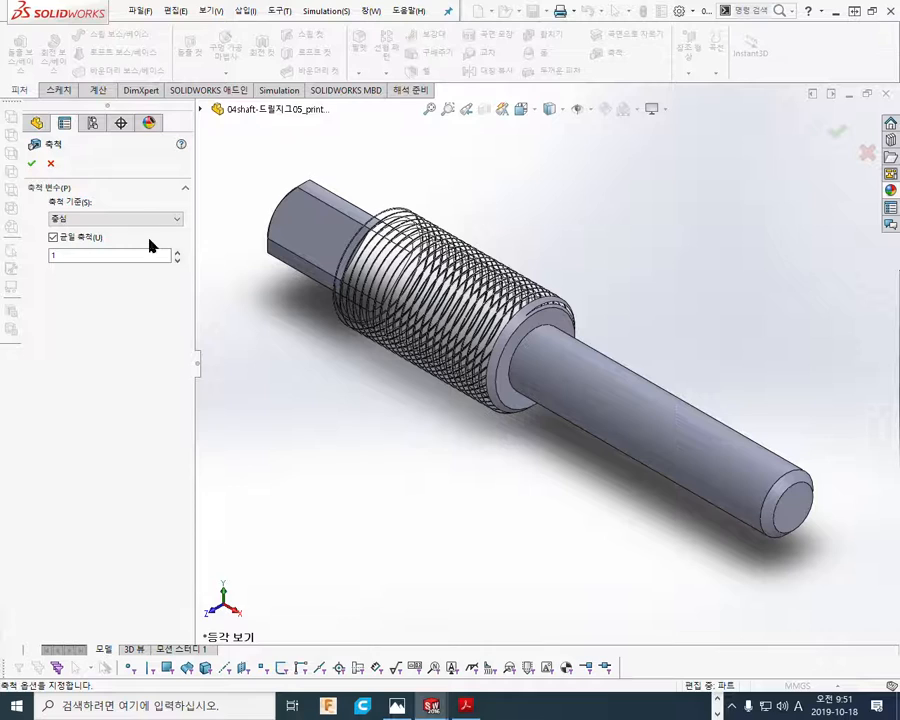
pyautogui.click(141, 219)
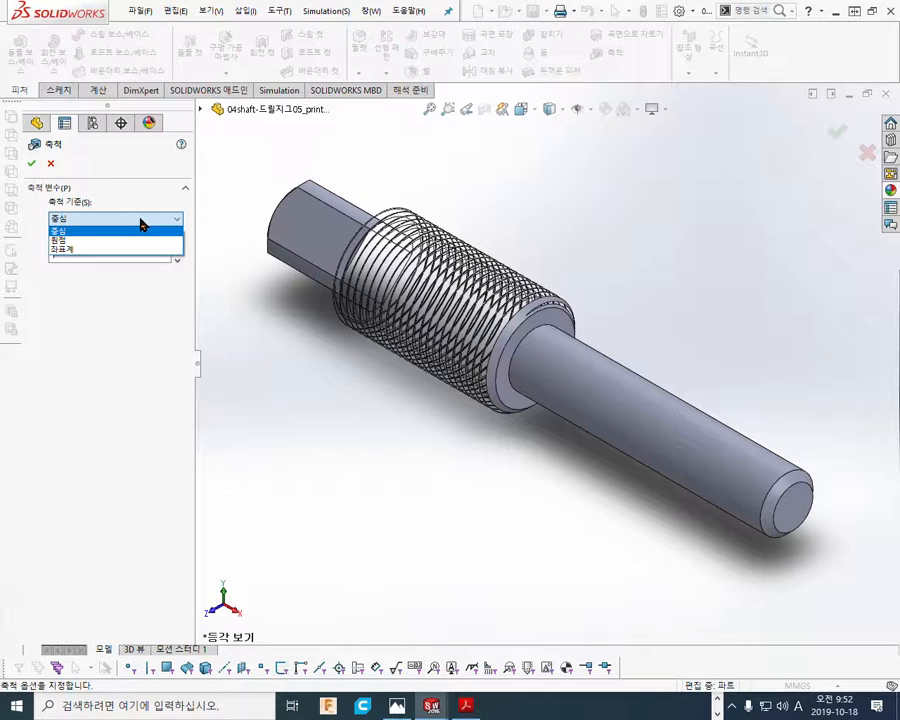
pyautogui.click(141, 229)
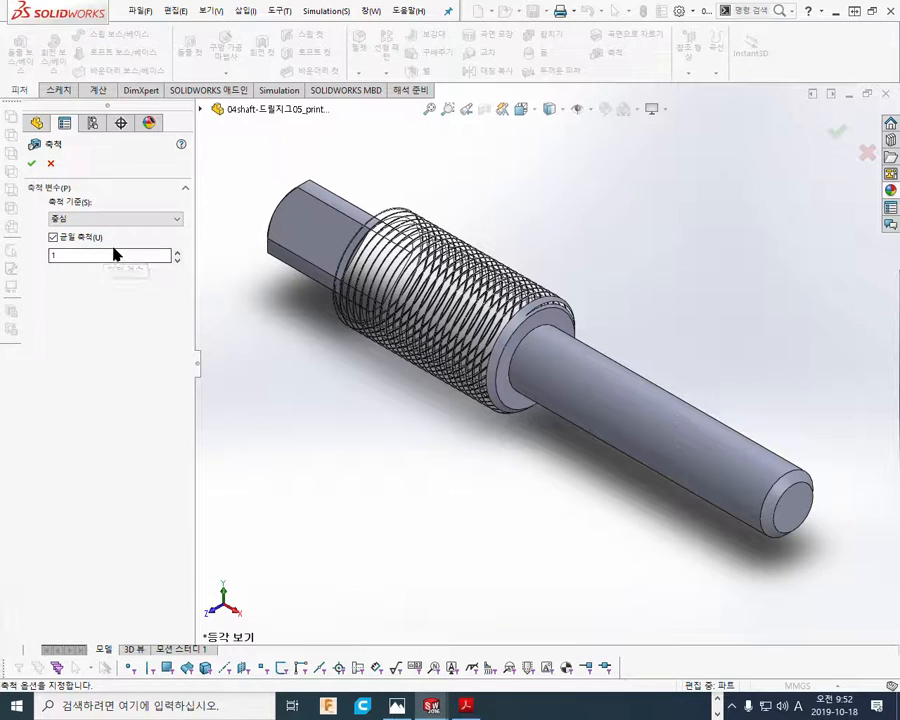
pyautogui.moveTo(50, 256); pyautogui.dragTo(106, 257)
pyautogui.write('1.03')
pyautogui.click(31, 163)
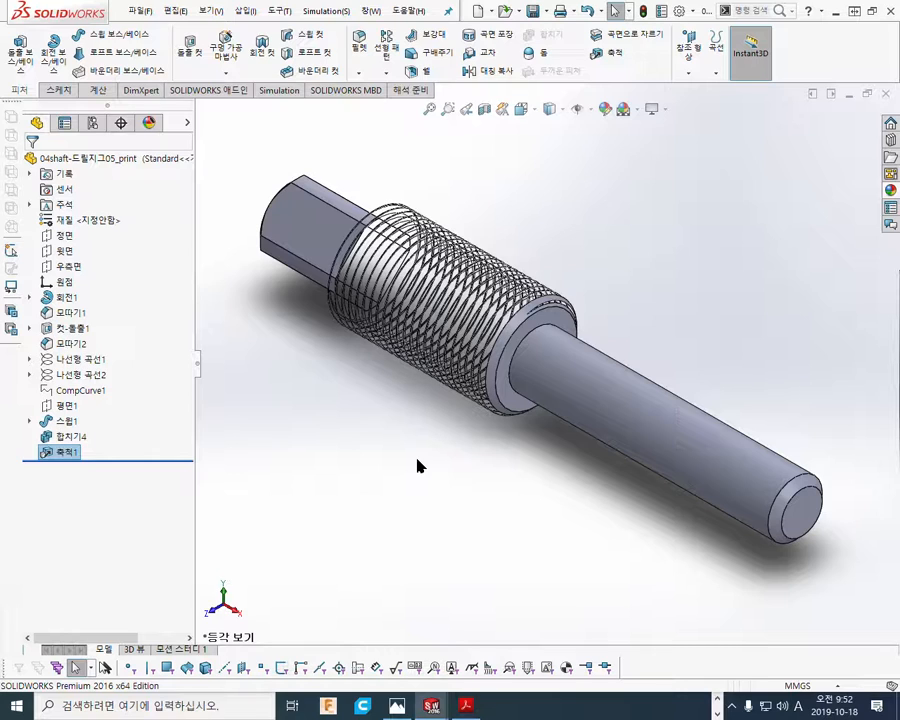
pyautogui.click(404, 458)
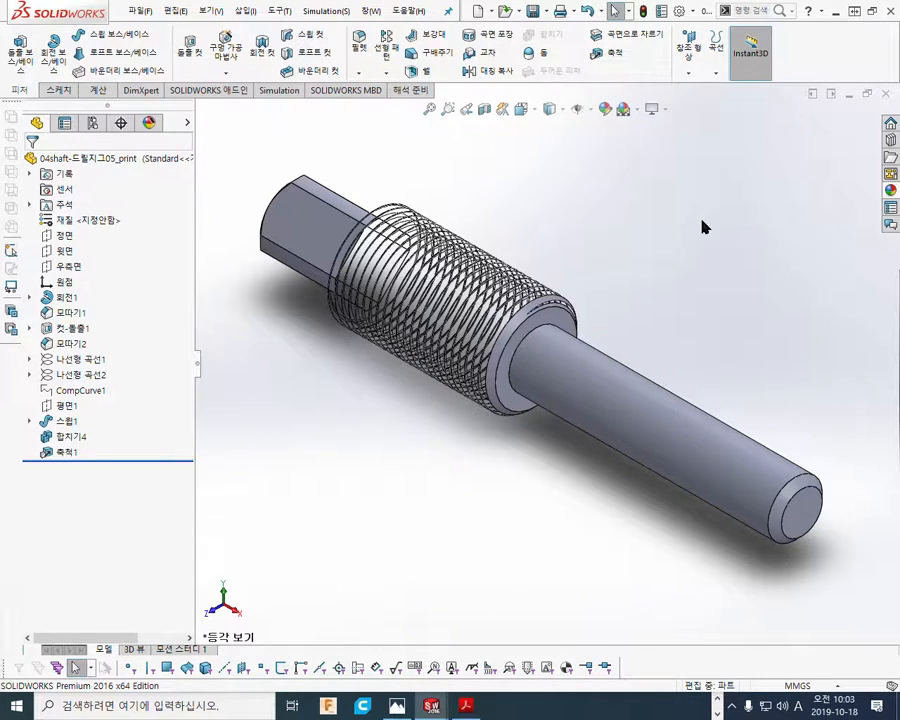
# Close the shaft part and rebuild the drill jig assembly with the changed model
pyautogui.click(884, 96)
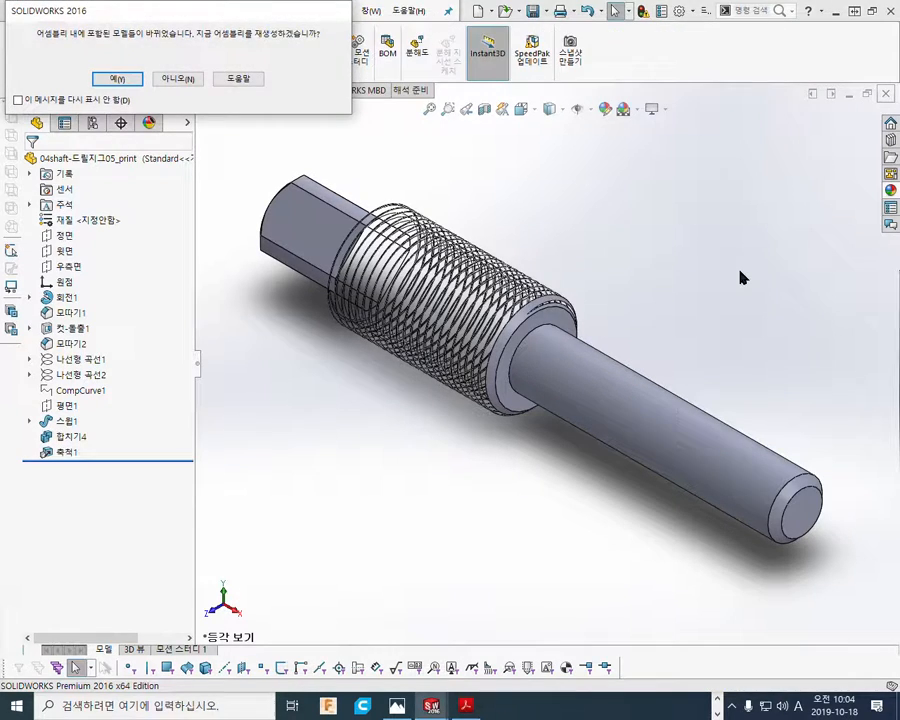
pyautogui.click(110, 79)
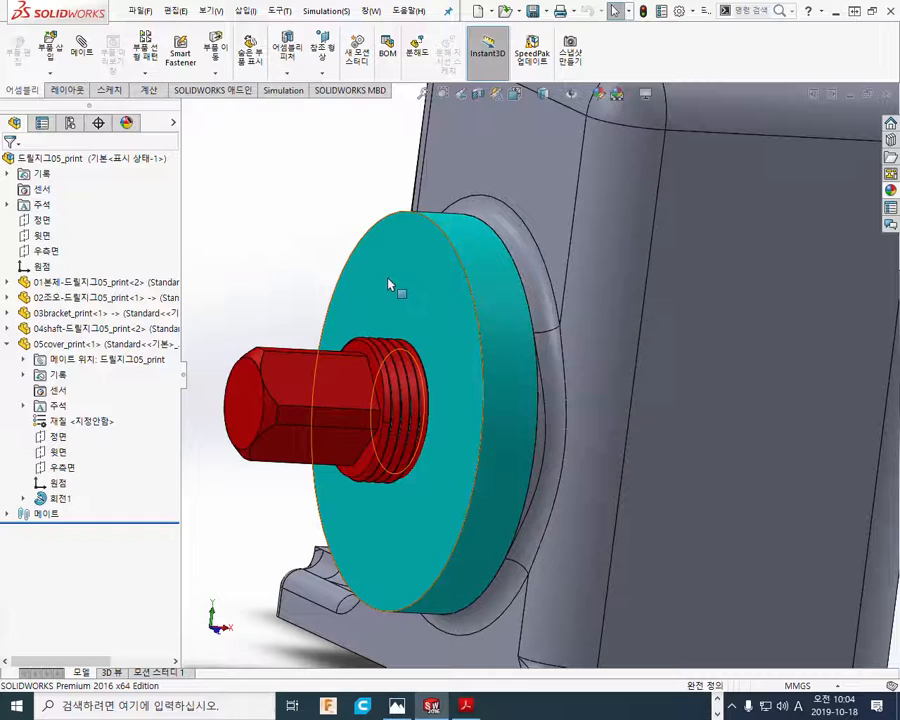
# Open the cover part from the assembly in its own window and show it in isometric view
pyautogui.click(443, 300)
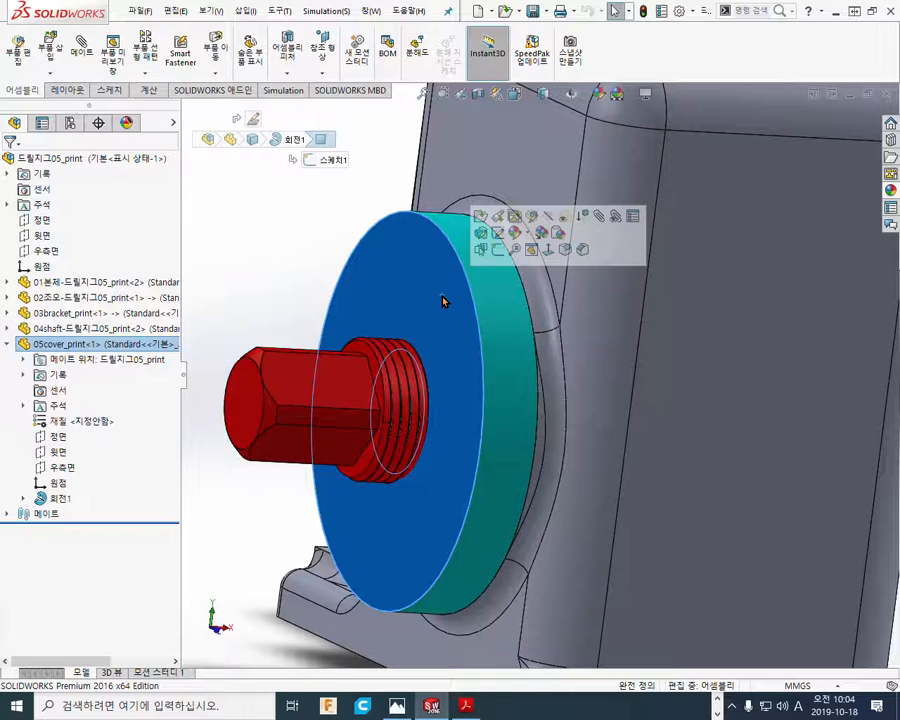
pyautogui.click(480, 218)
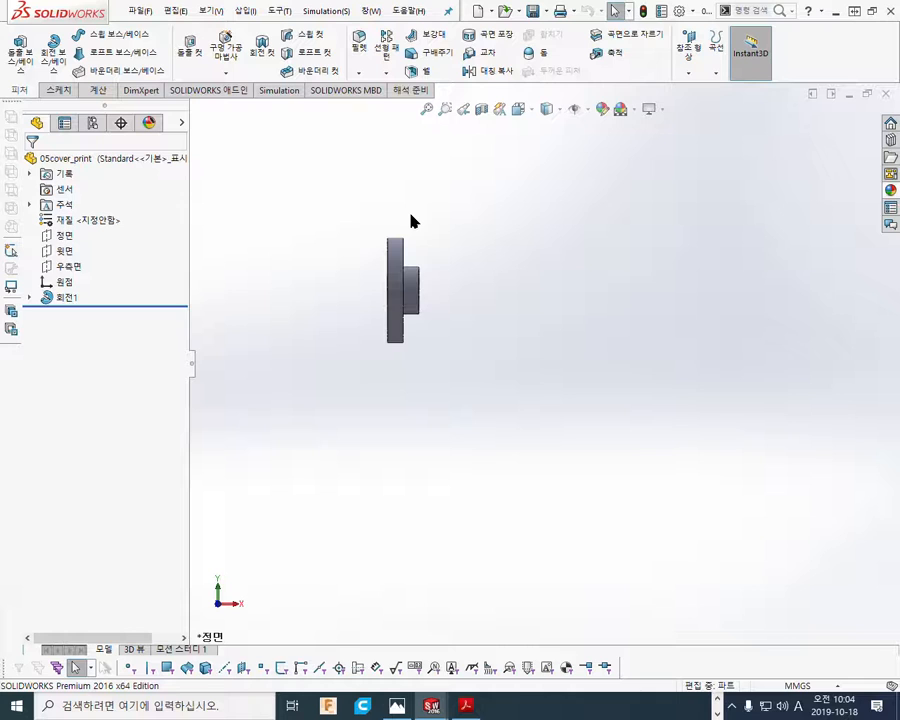
pyautogui.hotkey('ctrl', '7')
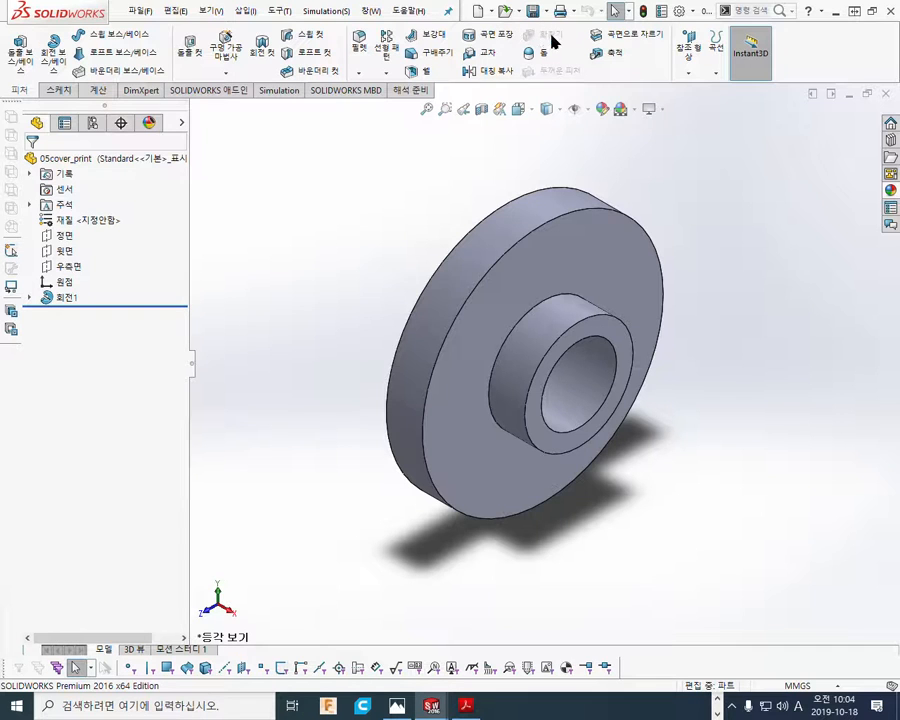
# Display the insert commands and circle 삽입 and 파트 with the red pen
pyautogui.click(244, 12)
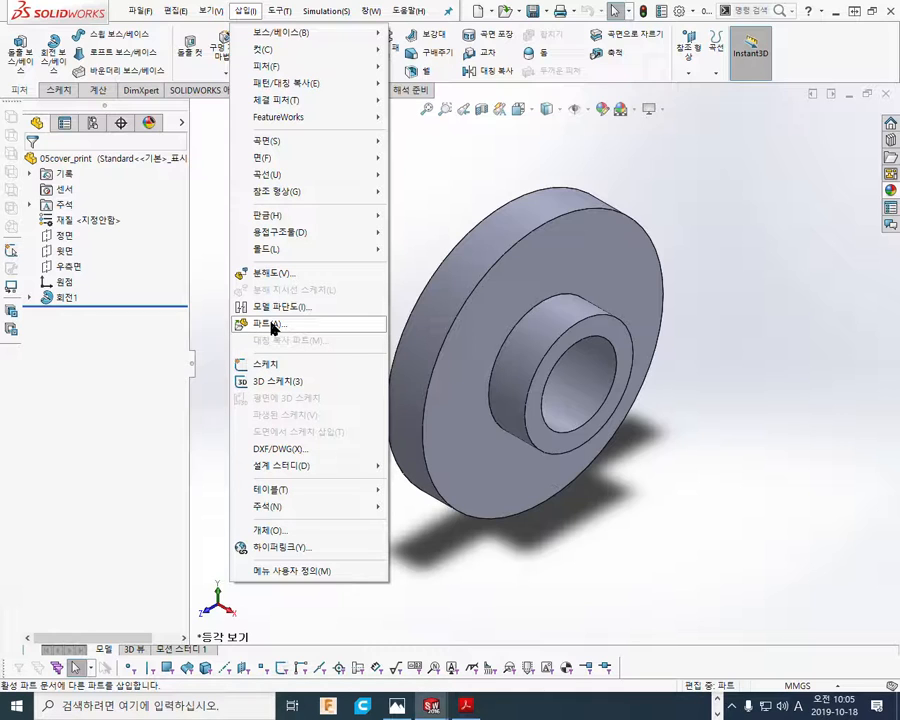
pyautogui.press('F9')
pyautogui.moveTo(268, 31)
pyautogui.mouseDown()
pyautogui.moveTo(228, 15)
pyautogui.moveTo(254, 31)
pyautogui.mouseUp()
pyautogui.moveTo(284, 331)
pyautogui.mouseDown()
pyautogui.moveTo(242, 330)
pyautogui.moveTo(274, 318)
pyautogui.mouseUp()
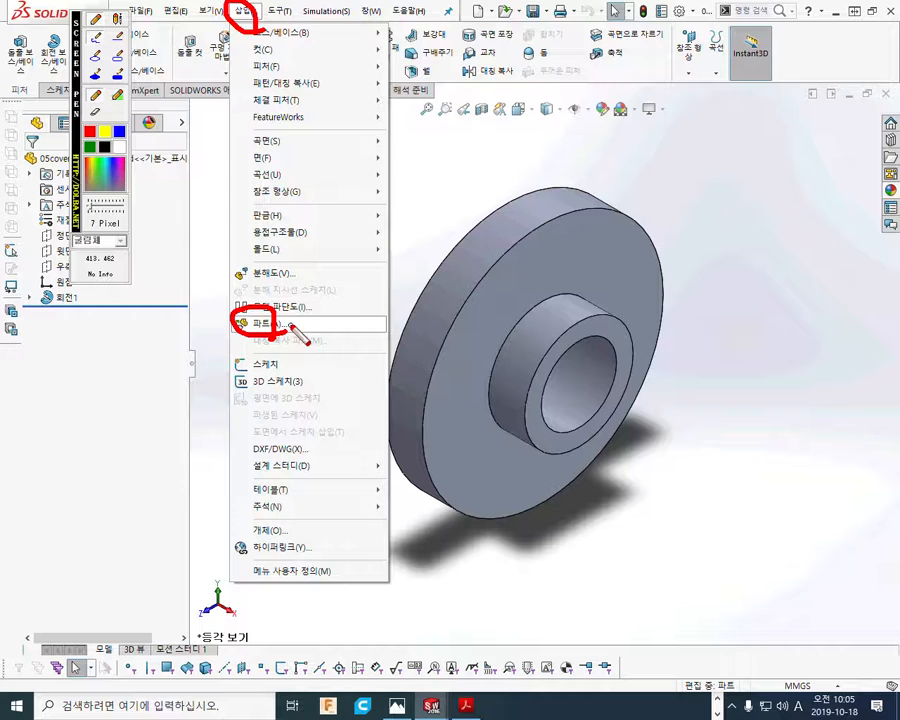
# Handwrite 파트 이동/찾기 beside the cover and put a check mark in front of it
pyautogui.moveTo(665, 158)
pyautogui.mouseDown()
pyautogui.moveTo(666, 172)
pyautogui.moveTo(697, 183)
pyautogui.moveTo(707, 158)
pyautogui.moveTo(748, 185)
pyautogui.moveTo(772, 170)
pyautogui.moveTo(793, 186)
pyautogui.moveTo(814, 180)
pyautogui.mouseUp()
pyautogui.moveTo(854, 139)
pyautogui.mouseDown()
pyautogui.moveTo(829, 200)
pyautogui.moveTo(852, 160)
pyautogui.moveTo(861, 165)
pyautogui.mouseUp()
pyautogui.moveTo(852, 172)
pyautogui.mouseDown()
pyautogui.moveTo(864, 190)
pyautogui.moveTo(880, 183)
pyautogui.moveTo(862, 200)
pyautogui.moveTo(884, 188)
pyautogui.mouseUp()
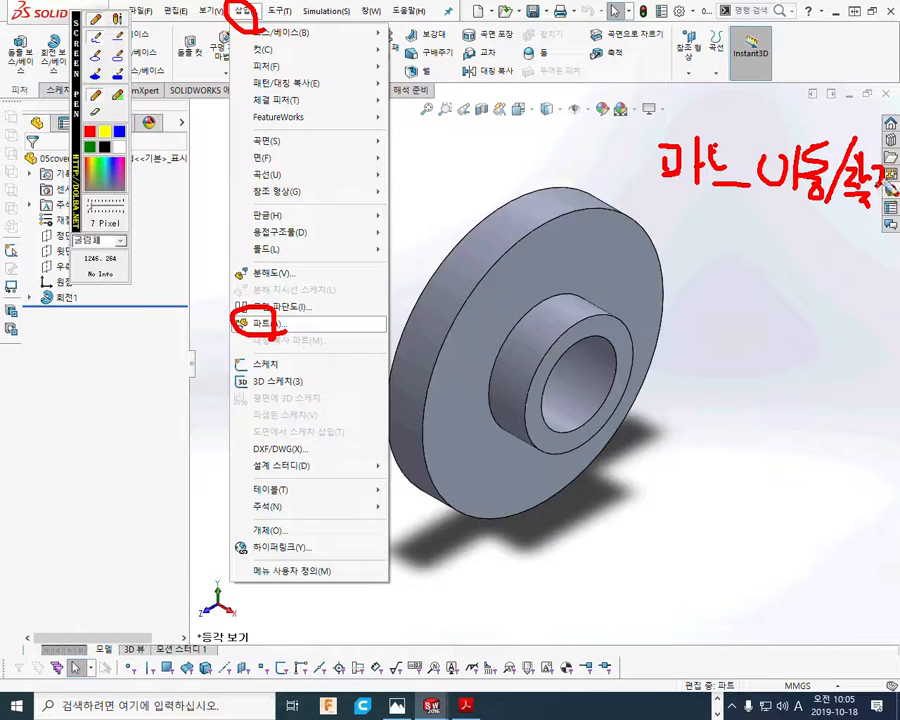
pyautogui.moveTo(607, 148); pyautogui.dragTo(640, 148)
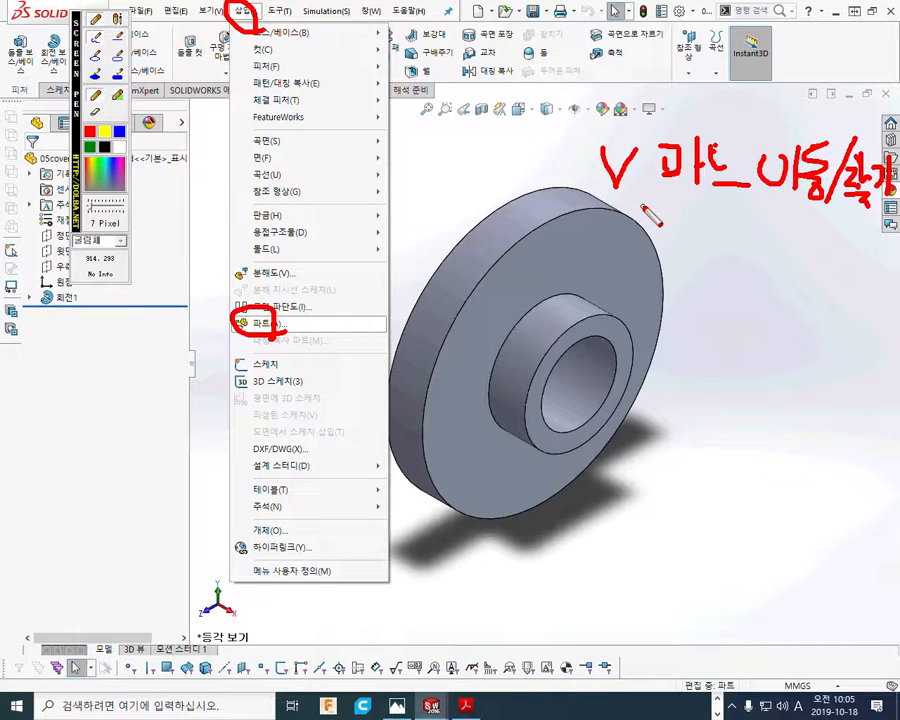
# Handwrite 솔리드 and 평면 with check marks above the previous note, and clear all pen marks
pyautogui.moveTo(606, 71)
pyautogui.mouseDown()
pyautogui.moveTo(623, 106)
pyautogui.moveTo(647, 68)
pyautogui.moveTo(660, 70)
pyautogui.mouseUp()
pyautogui.moveTo(671, 62)
pyautogui.mouseDown()
pyautogui.moveTo(682, 66)
pyautogui.moveTo(672, 81)
pyautogui.mouseUp()
pyautogui.moveTo(661, 84)
pyautogui.mouseDown()
pyautogui.moveTo(686, 79)
pyautogui.moveTo(724, 100)
pyautogui.moveTo(748, 73)
pyautogui.moveTo(761, 105)
pyautogui.mouseUp()
pyautogui.moveTo(614, 28); pyautogui.dragTo(695, 10)
pyautogui.moveTo(680, 12); pyautogui.dragTo(690, 22)
pyautogui.moveTo(676, 23)
pyautogui.mouseDown()
pyautogui.moveTo(696, 22)
pyautogui.moveTo(685, 34)
pyautogui.mouseUp()
pyautogui.moveTo(674, 36); pyautogui.dragTo(698, 34)
pyautogui.moveTo(711, 12); pyautogui.dragTo(706, 25)
pyautogui.moveTo(712, 17); pyautogui.dragTo(721, 27)
pyautogui.moveTo(715, 30)
pyautogui.mouseDown()
pyautogui.moveTo(714, 41)
pyautogui.moveTo(716, 31)
pyautogui.mouseUp()
pyautogui.moveTo(739, 11)
pyautogui.mouseDown()
pyautogui.moveTo(740, 32)
pyautogui.moveTo(748, 31)
pyautogui.mouseUp()
pyautogui.moveTo(740, 34)
pyautogui.mouseDown()
pyautogui.moveTo(761, 16)
pyautogui.moveTo(764, 34)
pyautogui.mouseUp()
pyautogui.moveTo(743, 39)
pyautogui.mouseDown()
pyautogui.moveTo(749, 51)
pyautogui.moveTo(767, 49)
pyautogui.mouseUp()
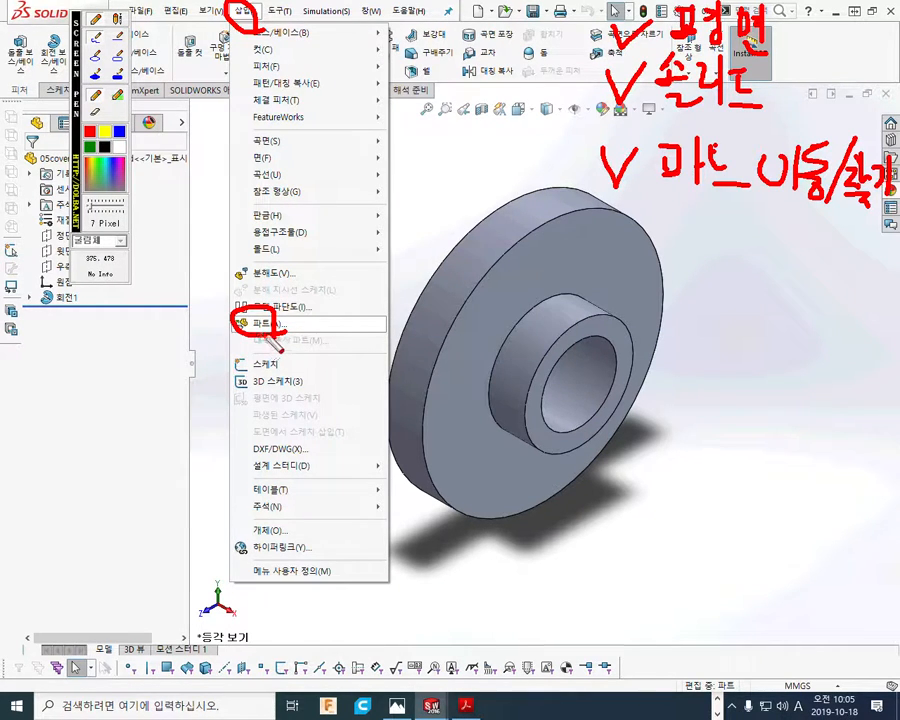
pyautogui.press('Escape')
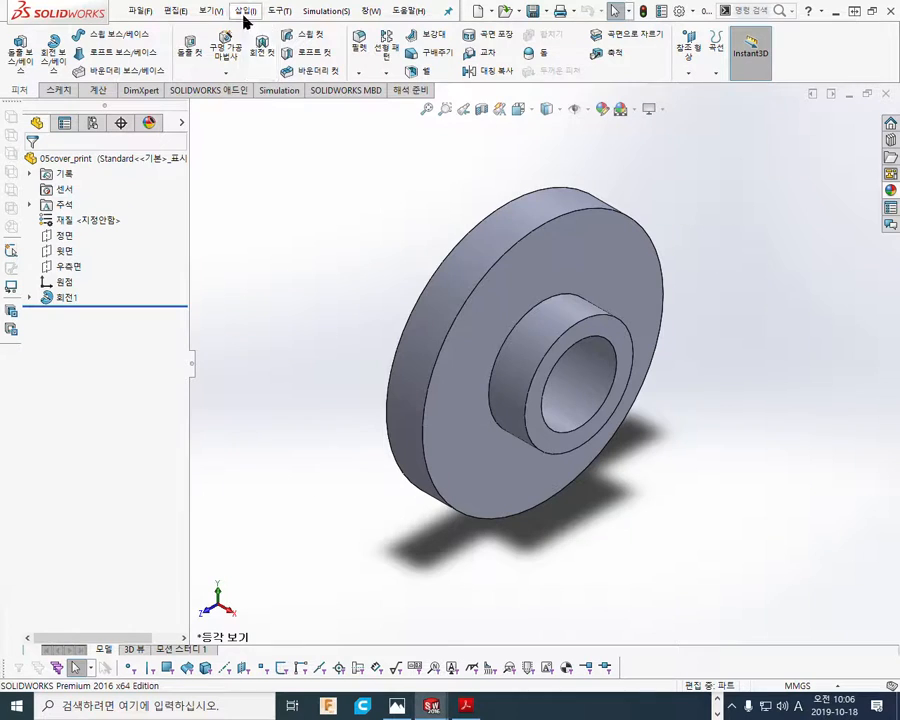
# Insert the part 04shaft-드릴지그05_print from the print ex folder into the cover part
pyautogui.click(245, 12)
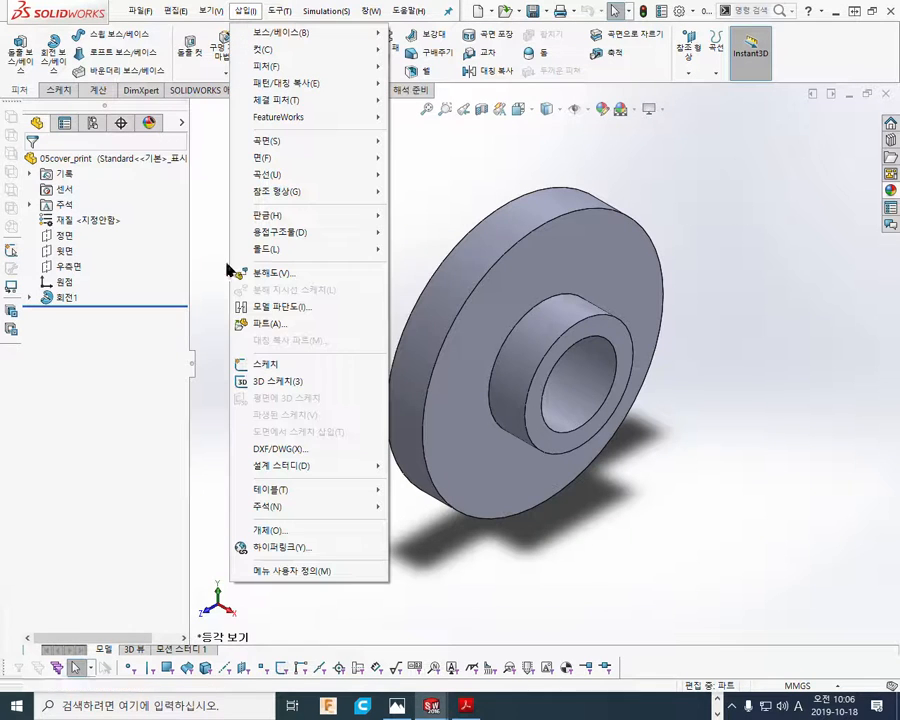
pyautogui.click(268, 326)
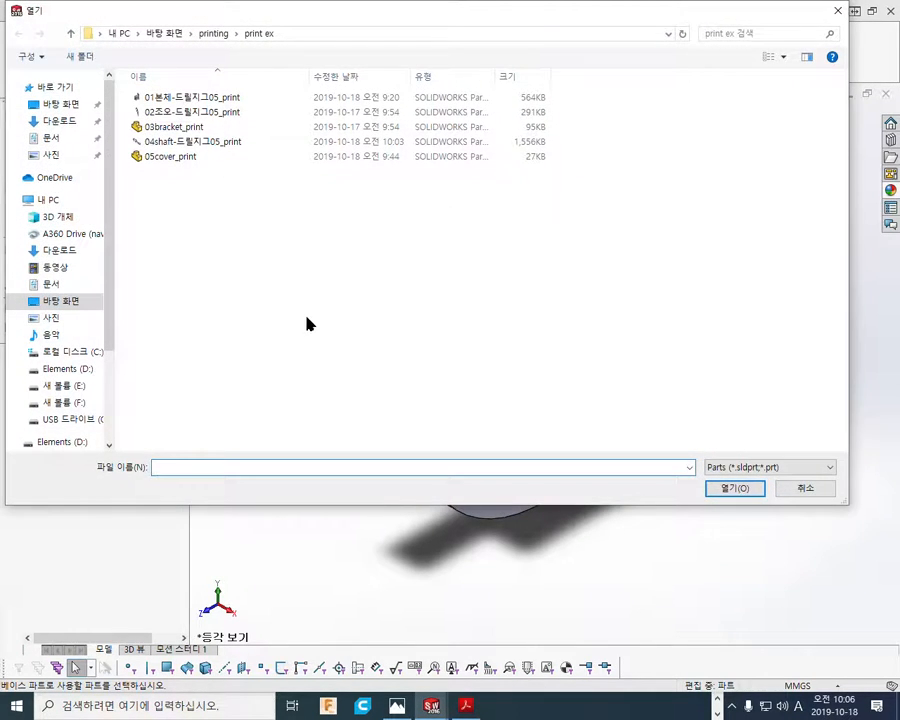
pyautogui.click(186, 148)
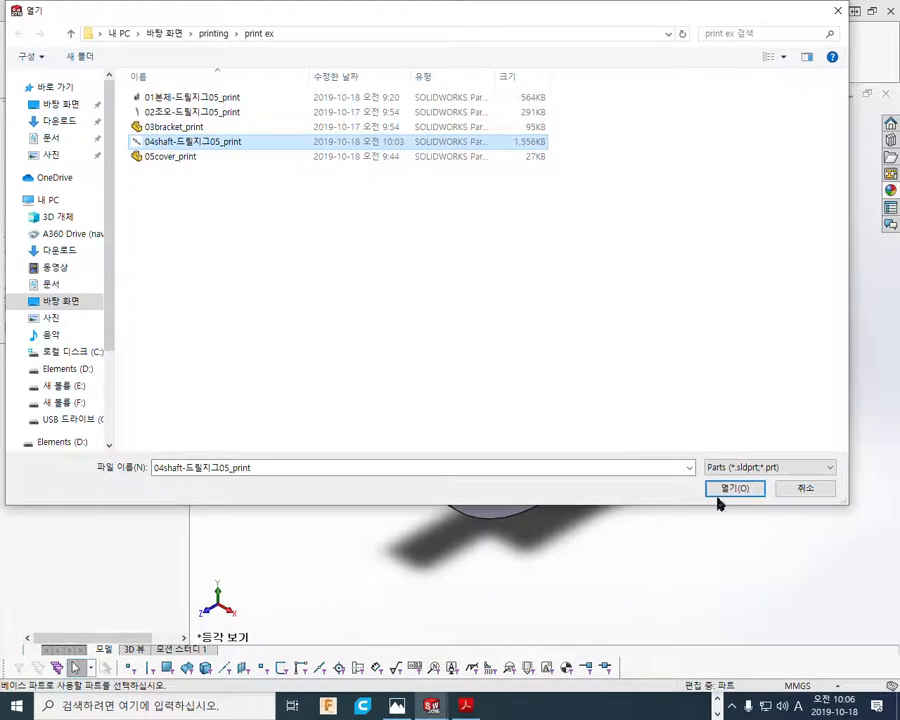
pyautogui.click(735, 489)
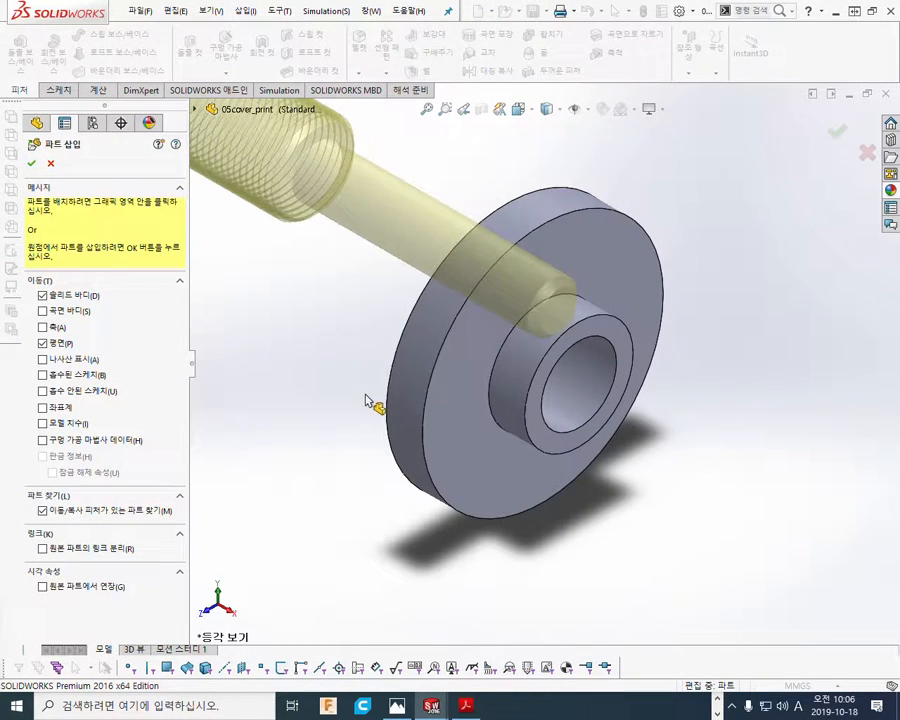
# Mark the 솔리드 바디, 평면 and 이동/복사 피처가 있는 파트 찾기 options with red checks, circle 삽입, and clear the marks
pyautogui.press('F12')
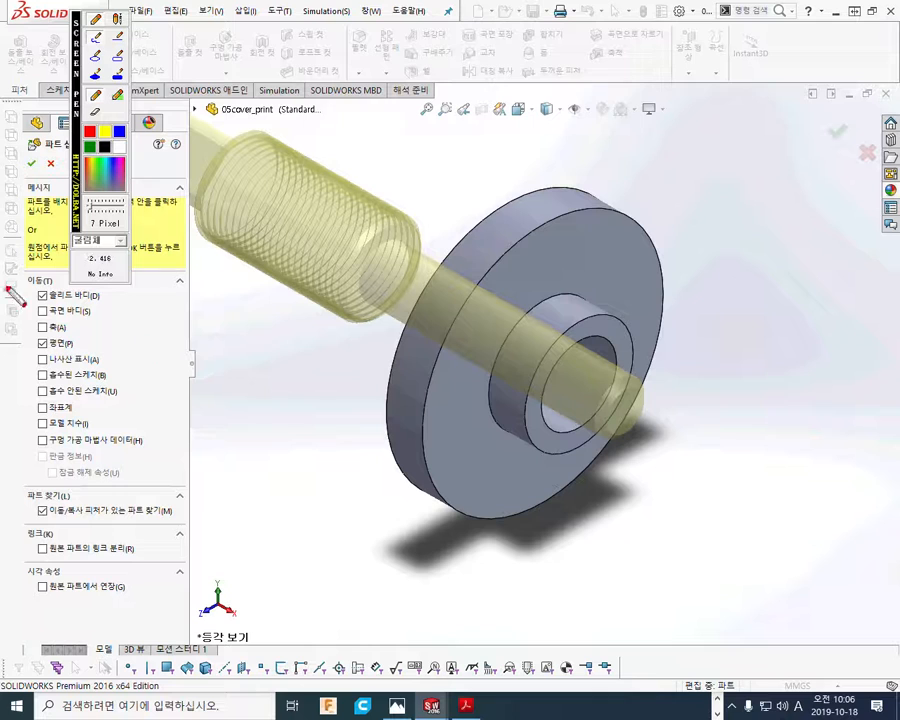
pyautogui.moveTo(76, 222); pyautogui.dragTo(845, 551)
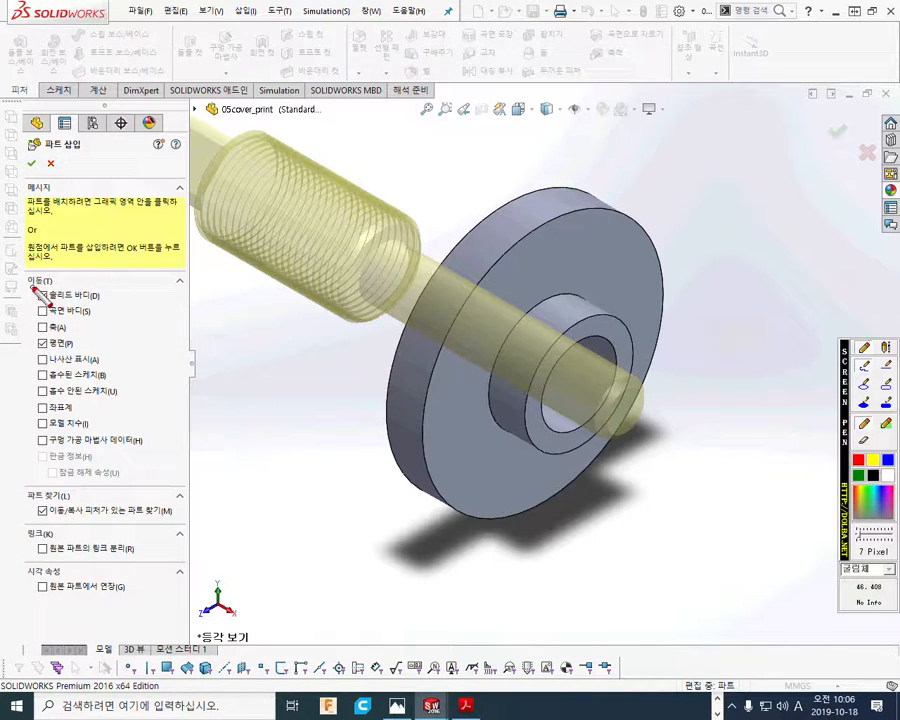
pyautogui.moveTo(33, 290); pyautogui.dragTo(60, 281)
pyautogui.moveTo(28, 338)
pyautogui.mouseDown()
pyautogui.moveTo(40, 356)
pyautogui.moveTo(62, 330)
pyautogui.mouseUp()
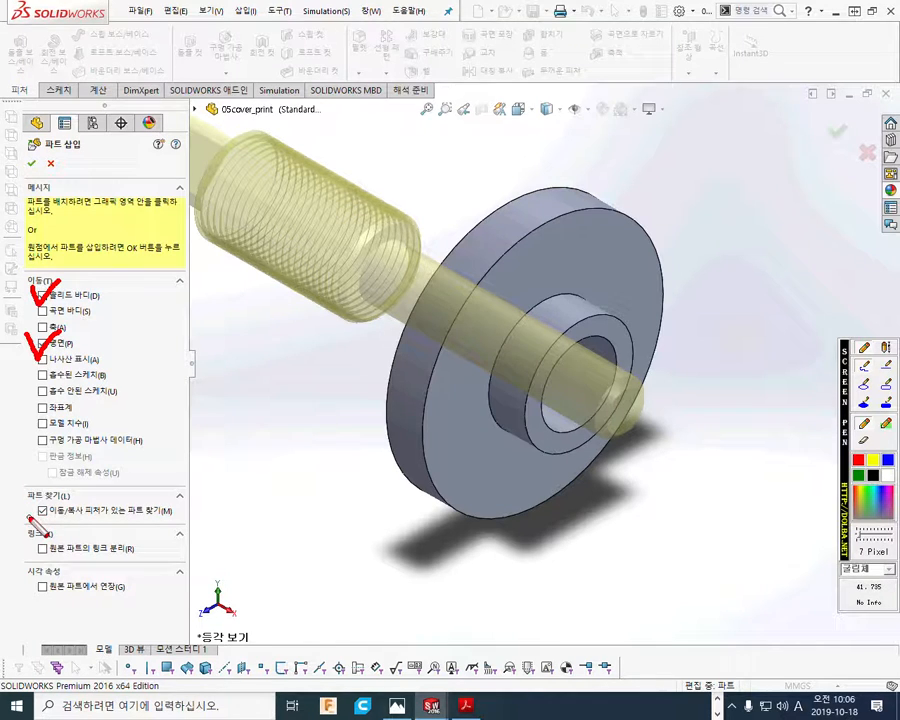
pyautogui.moveTo(28, 503); pyautogui.dragTo(73, 482)
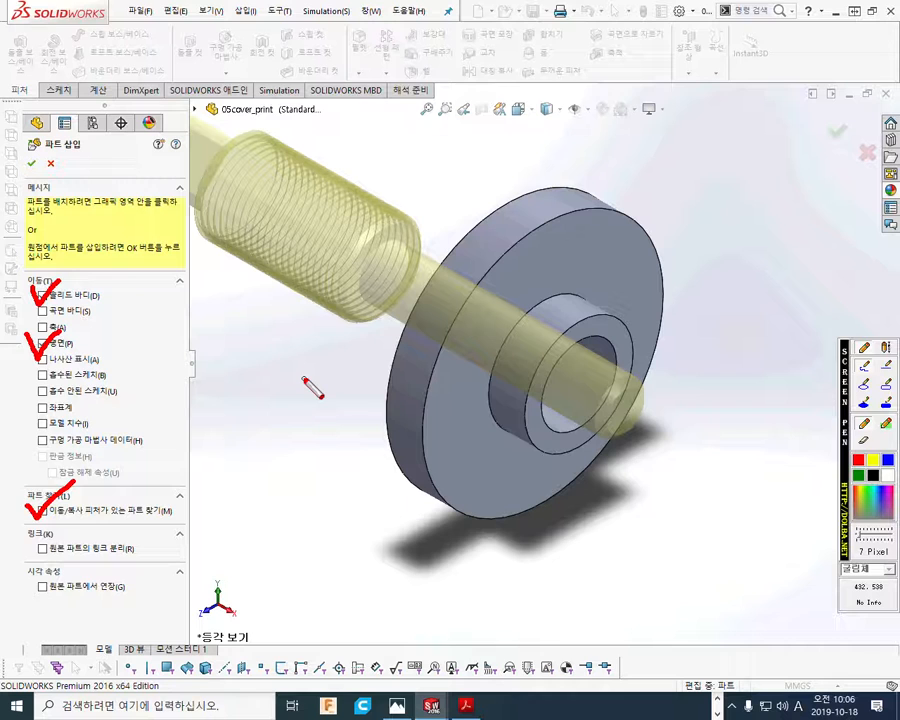
pyautogui.moveTo(258, 10)
pyautogui.mouseDown()
pyautogui.moveTo(206, 14)
pyautogui.moveTo(263, 60)
pyautogui.mouseUp()
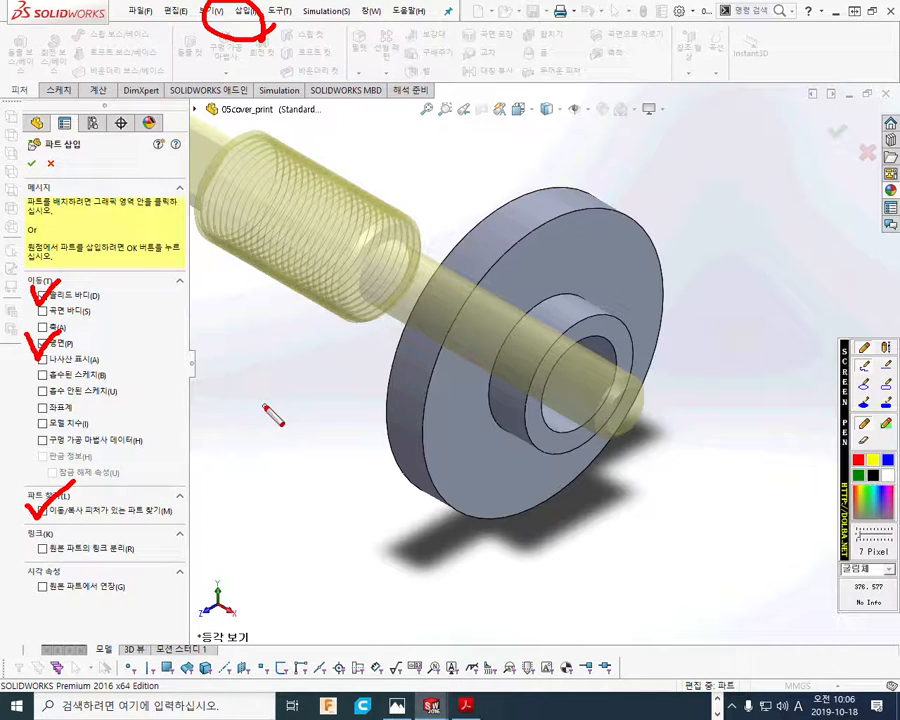
pyautogui.press('Escape')
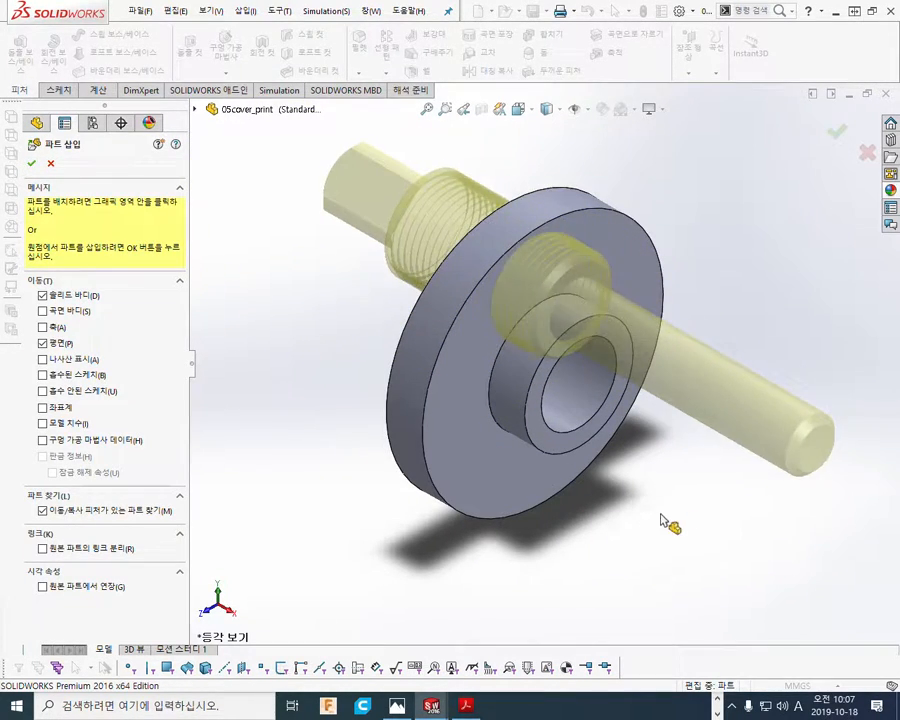
# Circle both confirmation marks of the part insertion in red, add an arrow to the graphics-area one, and clear the marks
pyautogui.press('F12')
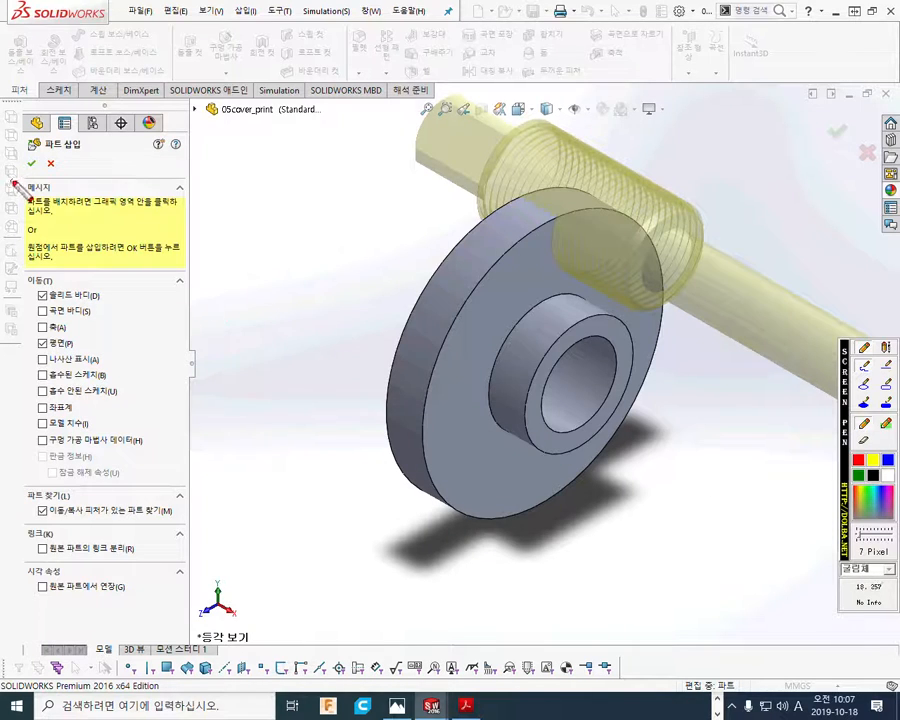
pyautogui.moveTo(37, 181)
pyautogui.mouseDown()
pyautogui.moveTo(15, 152)
pyautogui.moveTo(36, 142)
pyautogui.mouseUp()
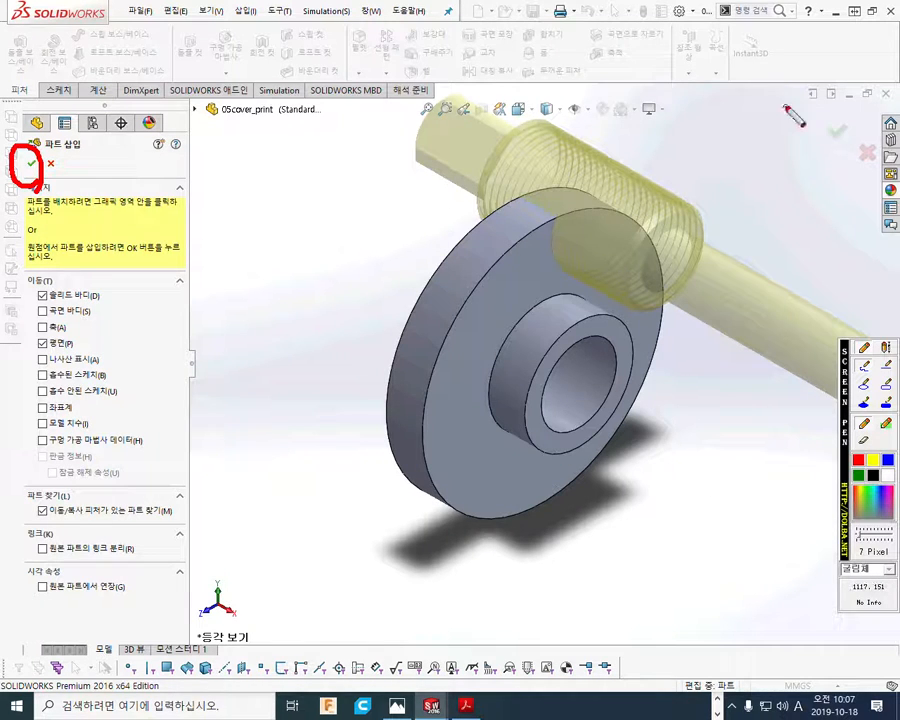
pyautogui.moveTo(848, 158)
pyautogui.mouseDown()
pyautogui.moveTo(855, 100)
pyautogui.moveTo(842, 156)
pyautogui.mouseUp()
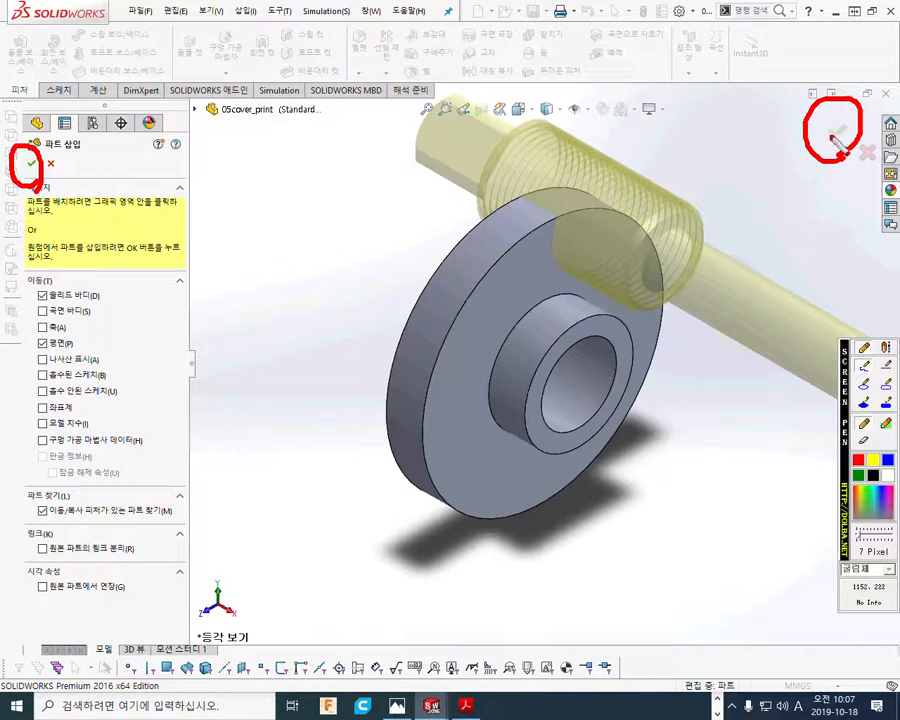
pyautogui.moveTo(782, 186); pyautogui.dragTo(797, 158)
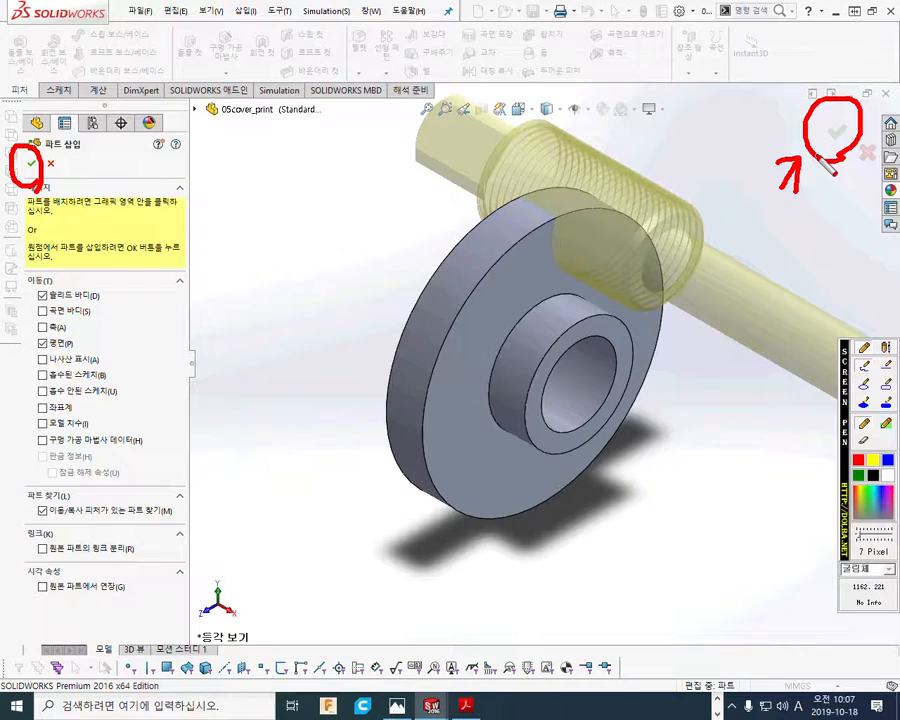
pyautogui.press('Escape')
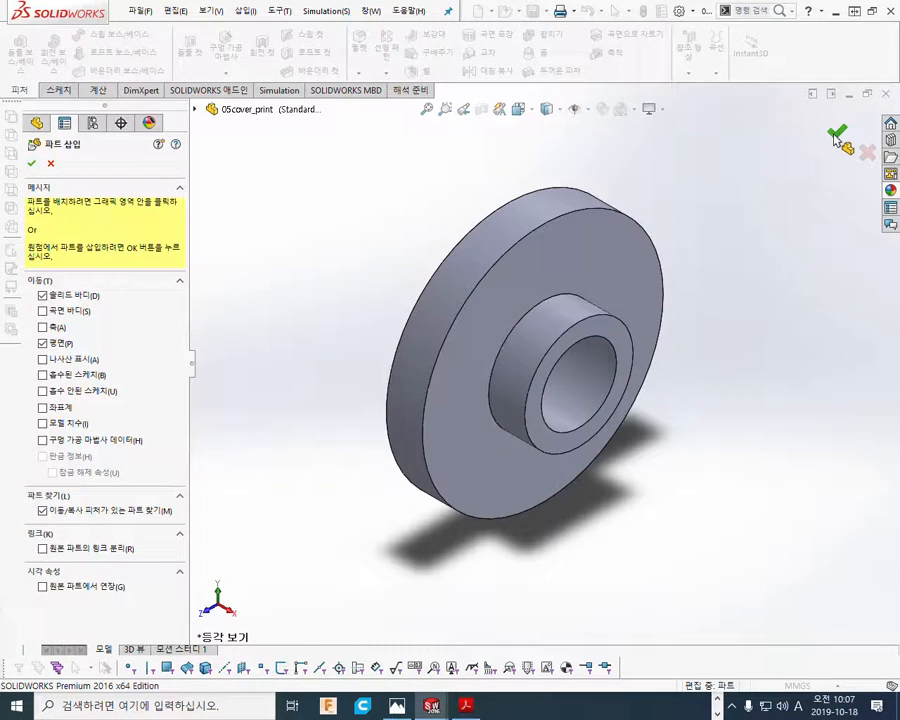
# Place the shaft at the cover's origin and expand the feature tree to list the shaft's planes
pyautogui.click(836, 136)
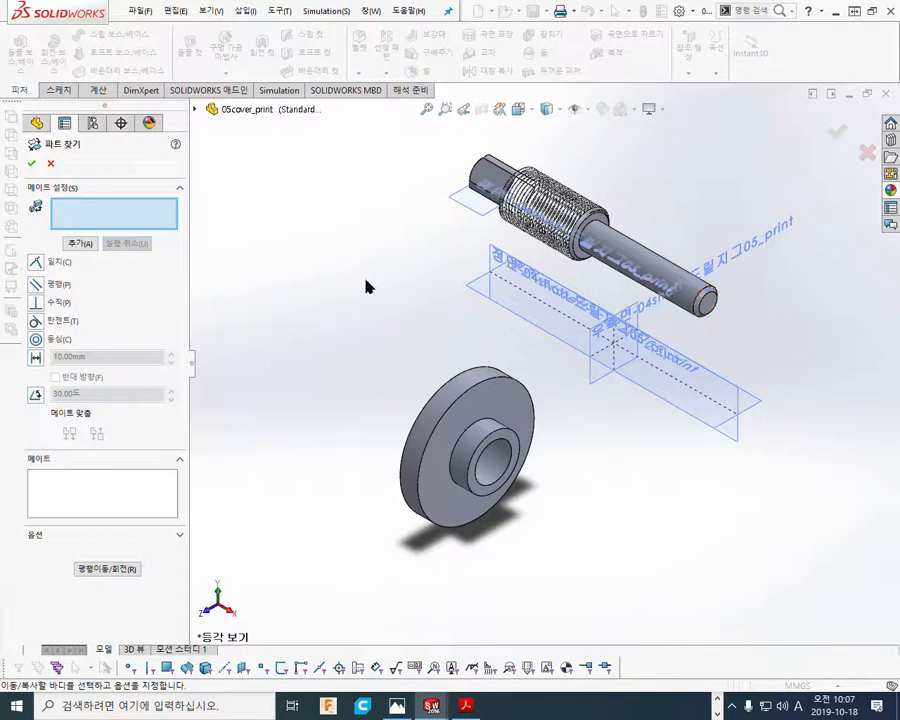
pyautogui.moveTo(367, 287)
pyautogui.mouseDown(button='middle')
pyautogui.moveTo(372, 255)
pyautogui.moveTo(470, 319)
pyautogui.moveTo(524, 337)
pyautogui.moveTo(437, 313)
pyautogui.moveTo(346, 271)
pyautogui.moveTo(486, 297)
pyautogui.moveTo(410, 296)
pyautogui.moveTo(378, 283)
pyautogui.mouseUp(button='middle')
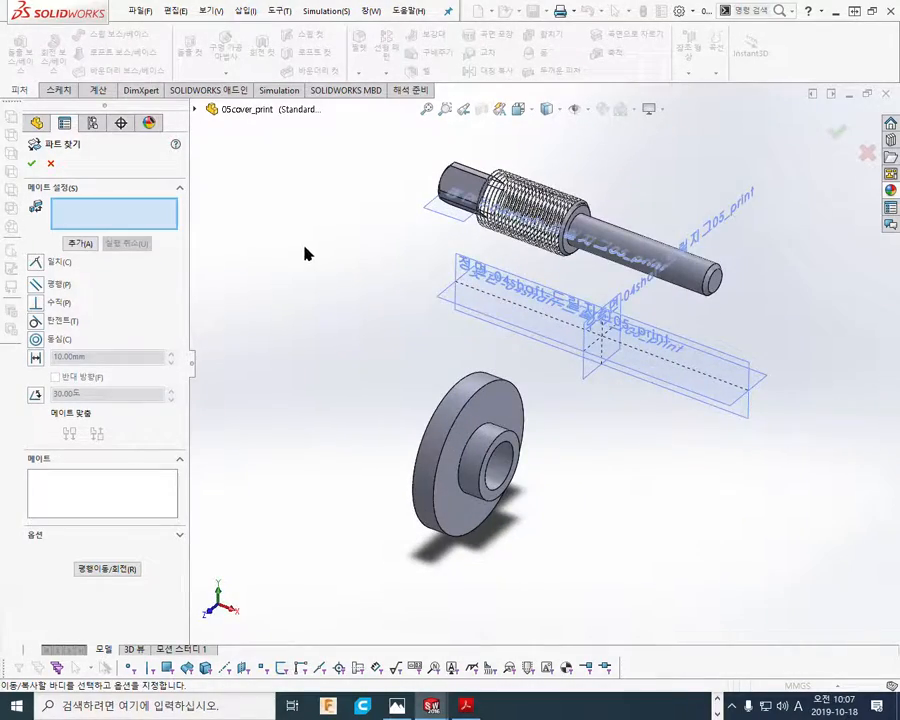
pyautogui.click(195, 110)
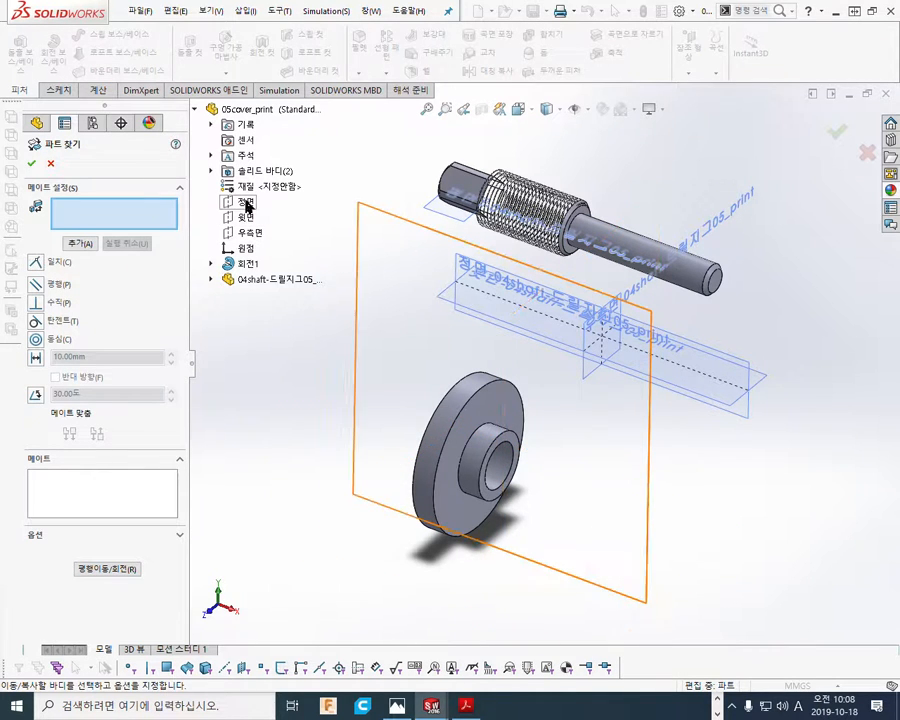
pyautogui.click(211, 280)
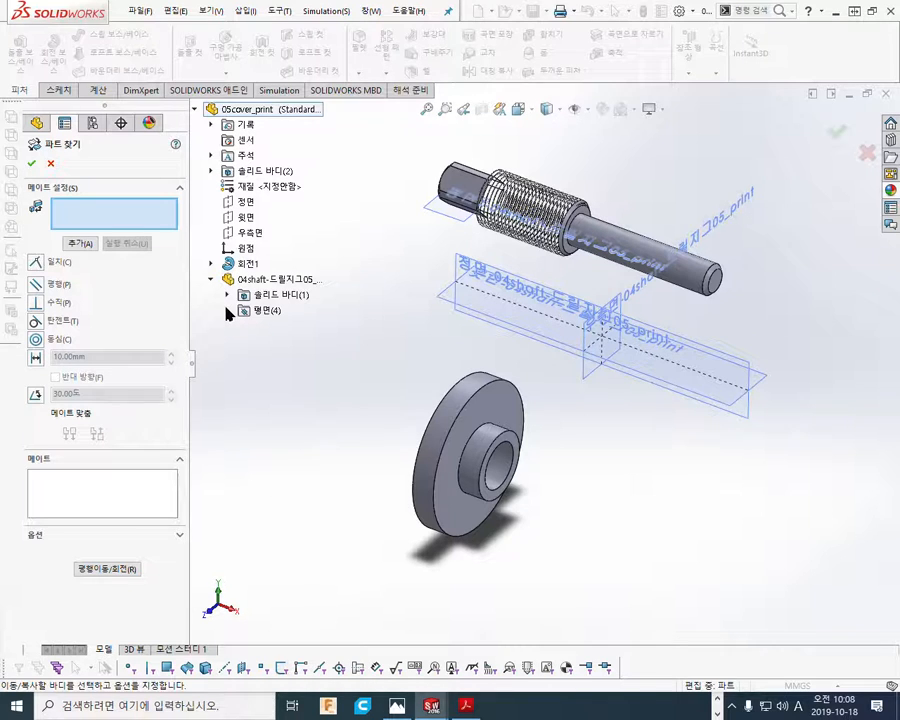
pyautogui.click(228, 311)
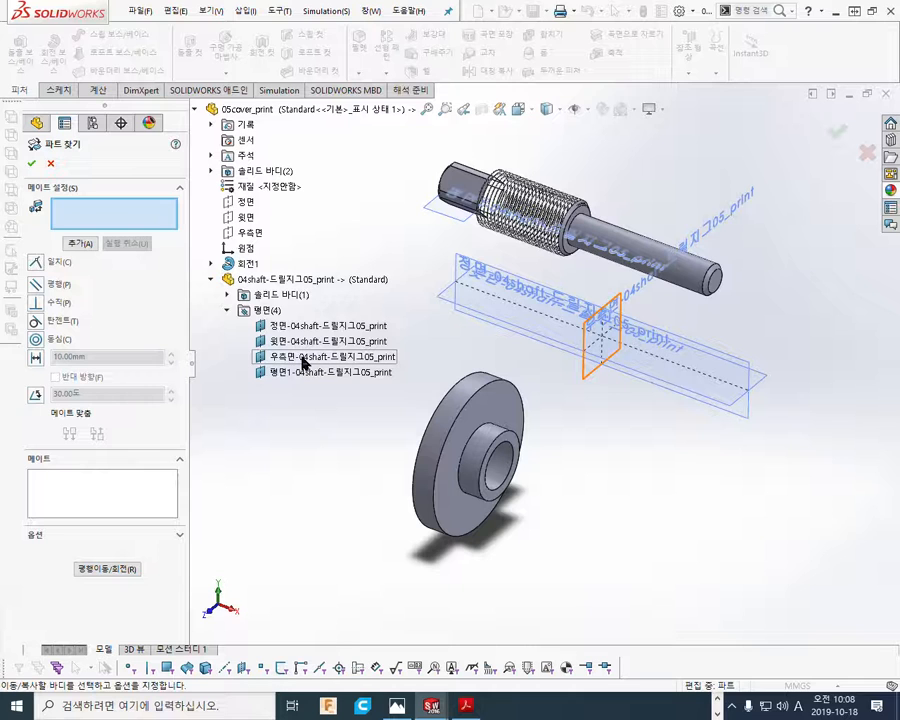
# Circle the shaft's long cylindrical face and the cover's hub in red, and clear the pen marks
pyautogui.hotkey('ctrl', 'F1')
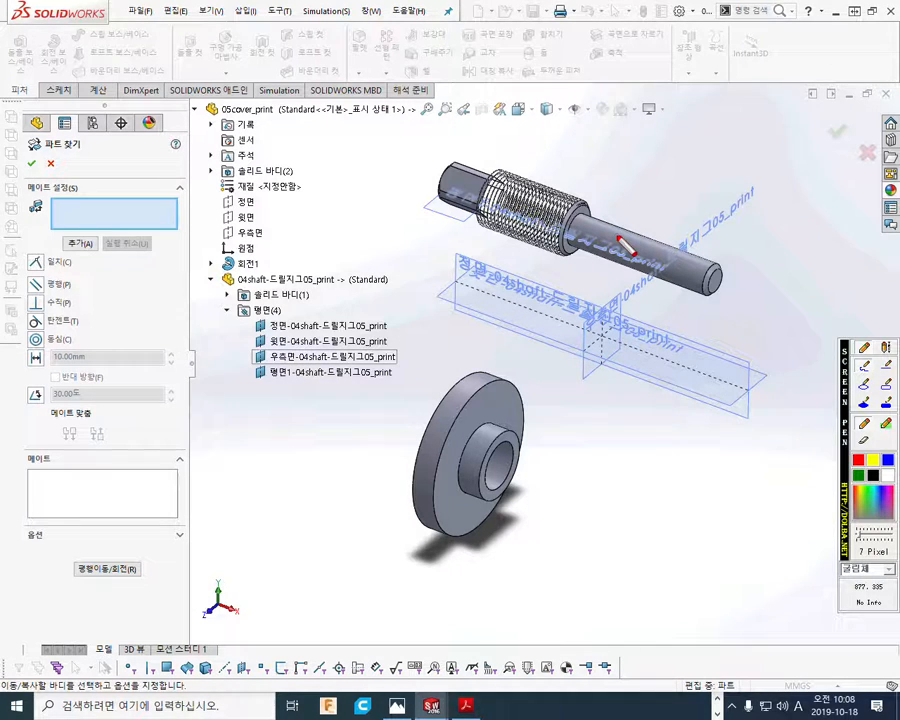
pyautogui.moveTo(630, 230); pyautogui.dragTo(622, 268)
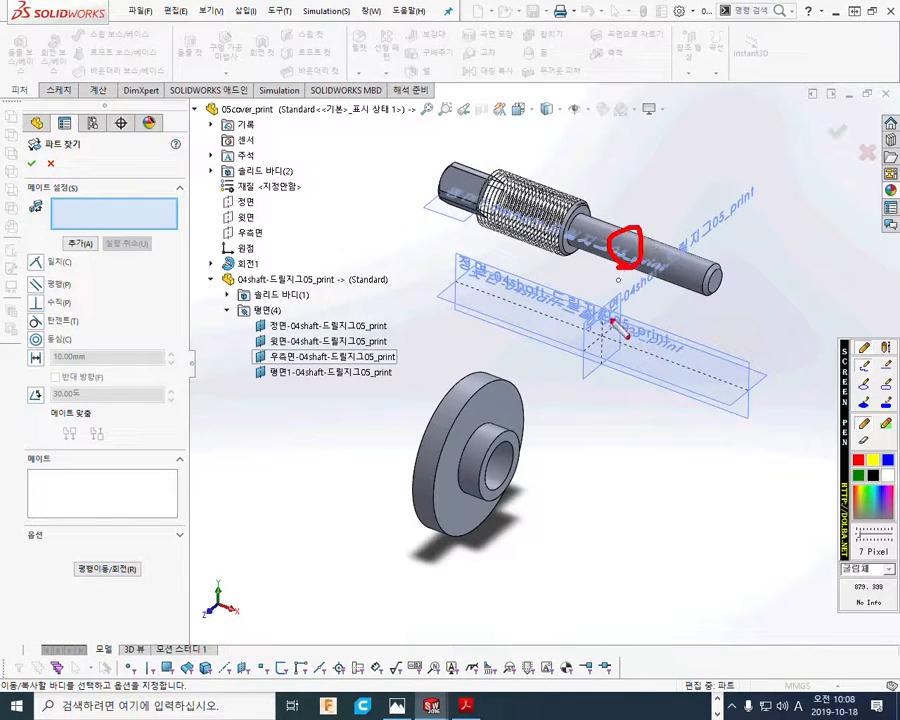
pyautogui.moveTo(460, 490)
pyautogui.mouseDown()
pyautogui.moveTo(466, 455)
pyautogui.moveTo(512, 480)
pyautogui.moveTo(498, 500)
pyautogui.mouseUp()
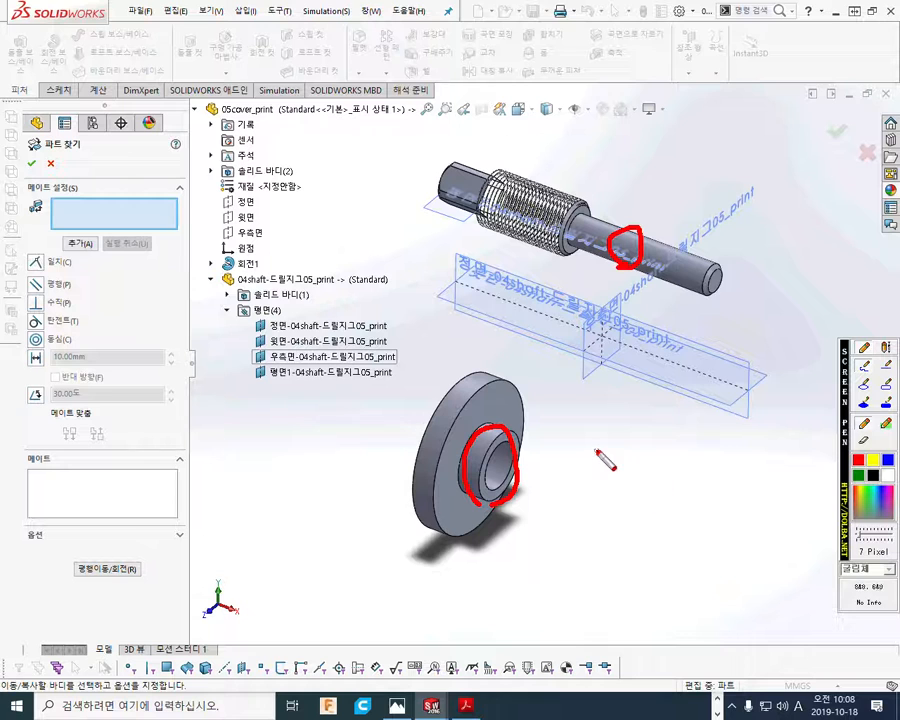
pyautogui.press('Escape')
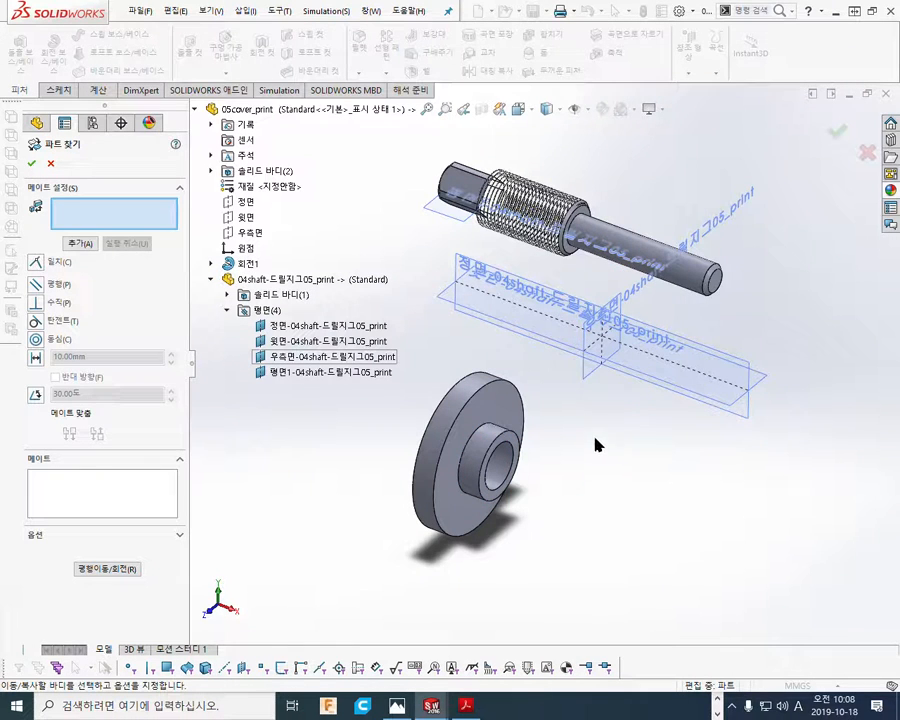
# Add a concentric mate between the shaft's long cylindrical face and the cover hub's outer cylindrical face
pyautogui.click(622, 247)
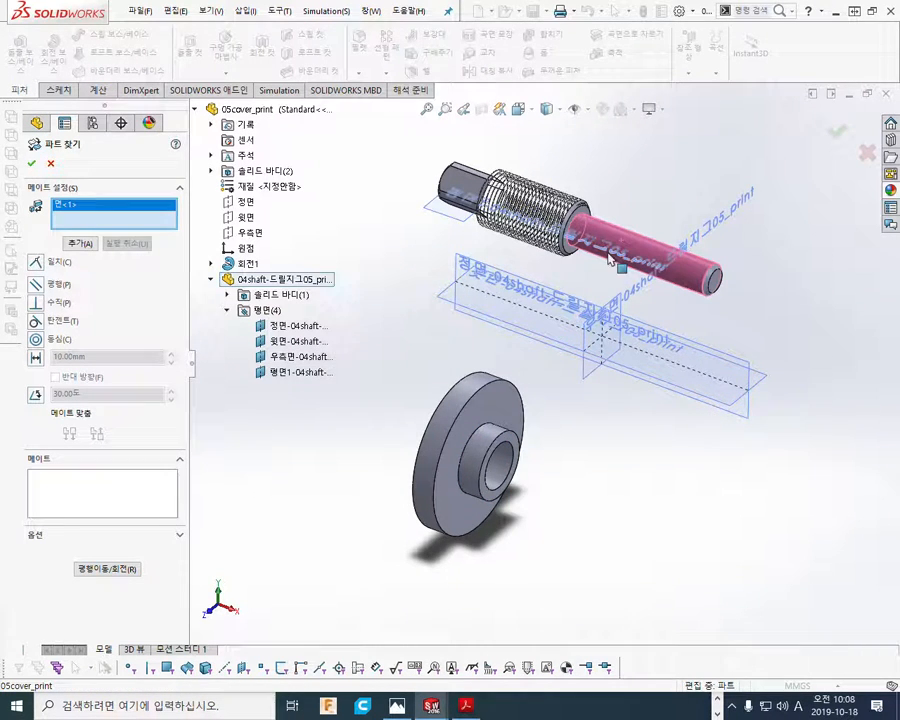
pyautogui.click(488, 452)
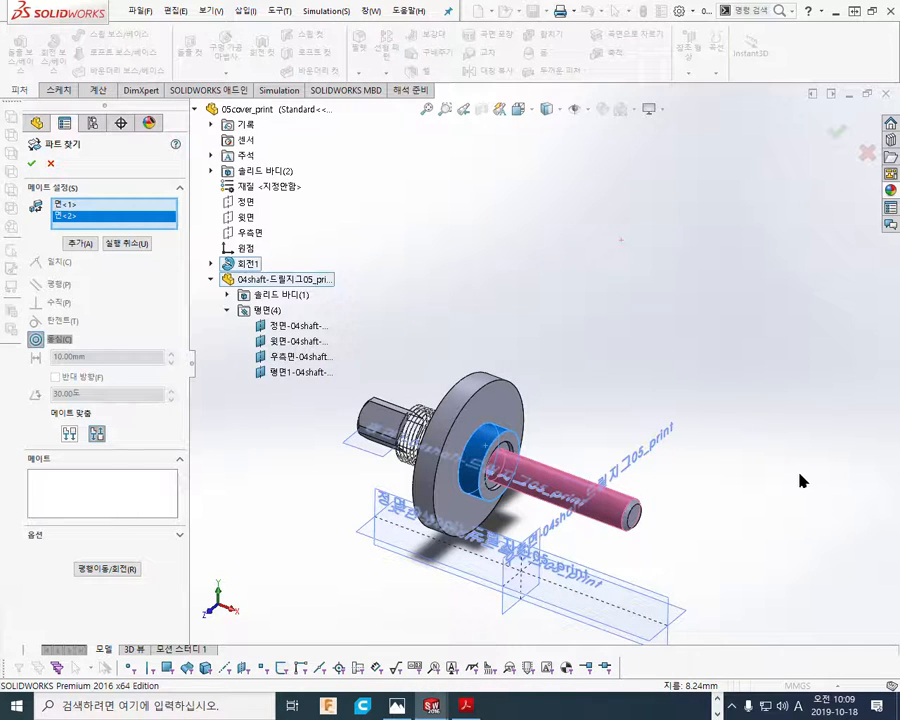
pyautogui.keyDown('ctrl'); pyautogui.moveTo(614, 385); pyautogui.dragTo(667, 255, button='middle'); pyautogui.keyUp('ctrl')
pyautogui.scroll(-2, 595, 280)
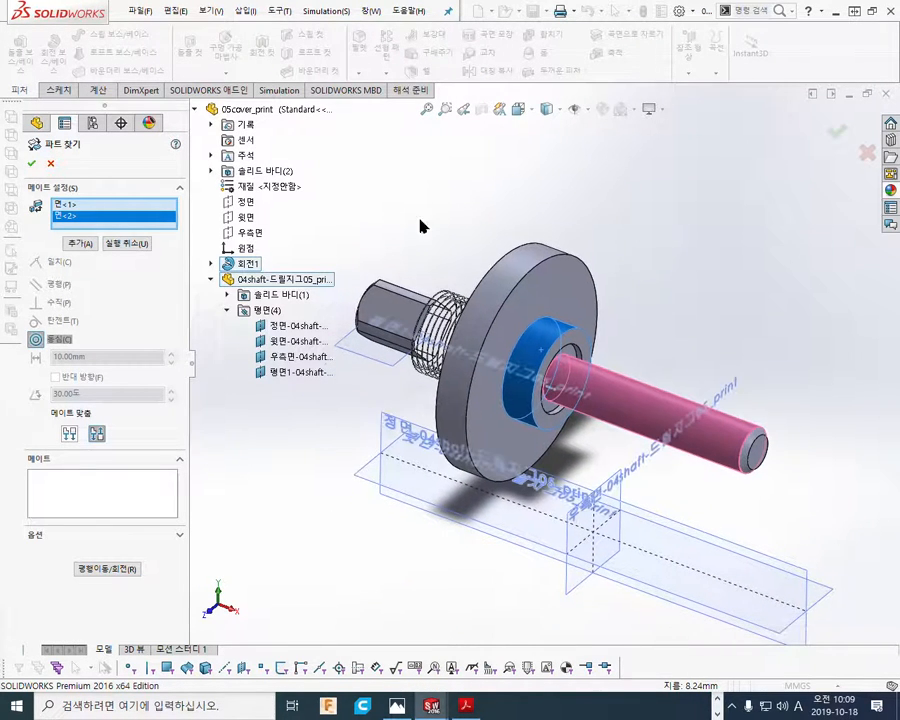
pyautogui.click(80, 244)
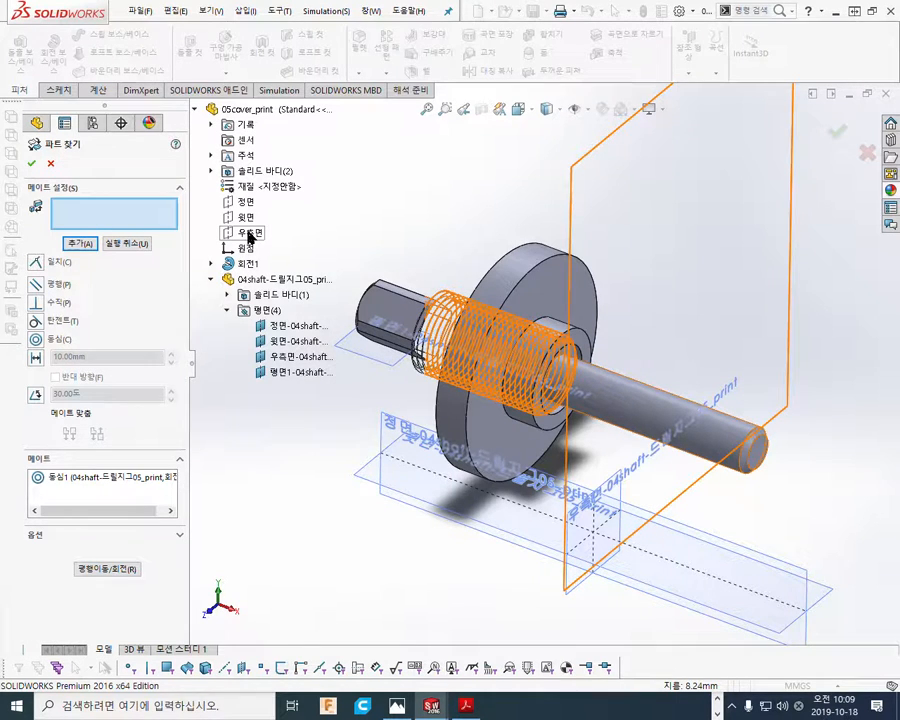
# Circle the cover's 우측면 and underline the shaft's 우측면 in red, and clear the pen marks
pyautogui.press('F2')
pyautogui.moveTo(271, 236)
pyautogui.mouseDown()
pyautogui.moveTo(236, 228)
pyautogui.moveTo(215, 236)
pyautogui.moveTo(274, 240)
pyautogui.mouseUp()
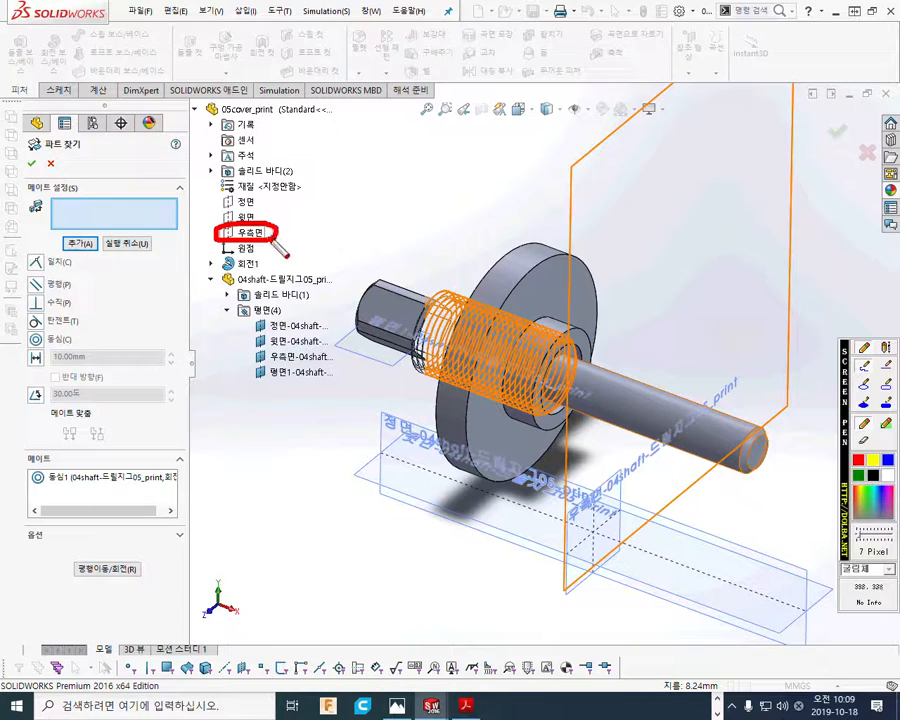
pyautogui.moveTo(258, 368); pyautogui.dragTo(342, 370)
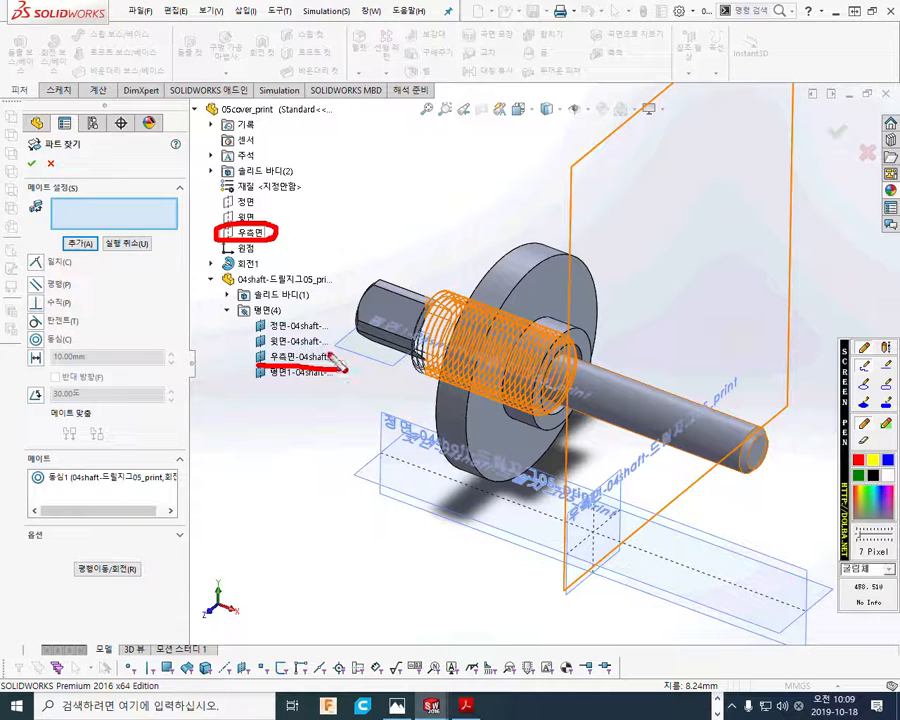
pyautogui.press('Escape')
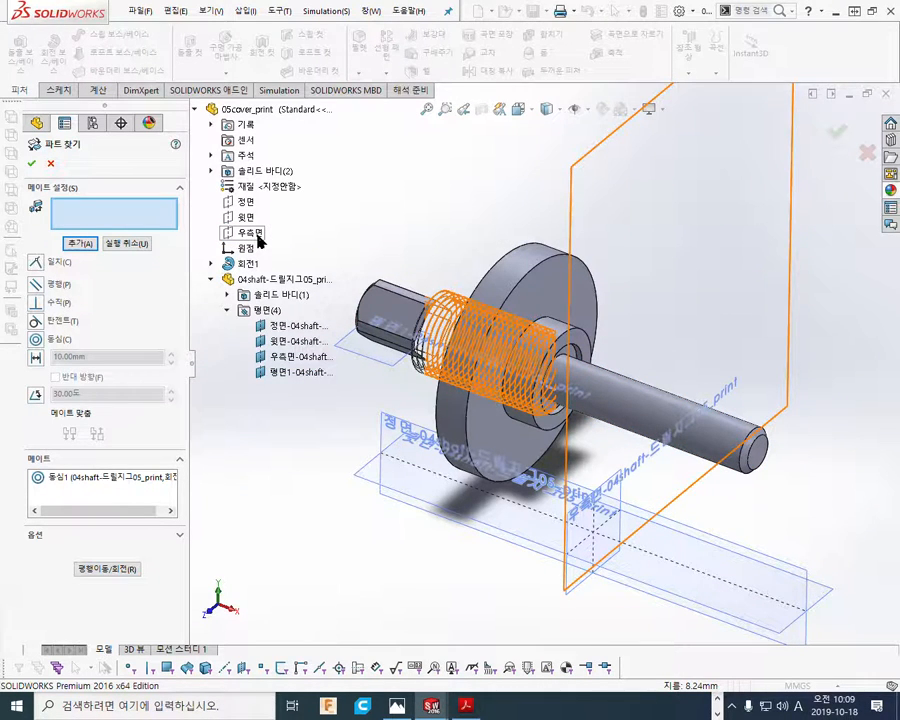
# Add a coincident mate between the cover's 우측면 and the plane 우측면-04shaft-드릴지그05_print
pyautogui.click(251, 233)
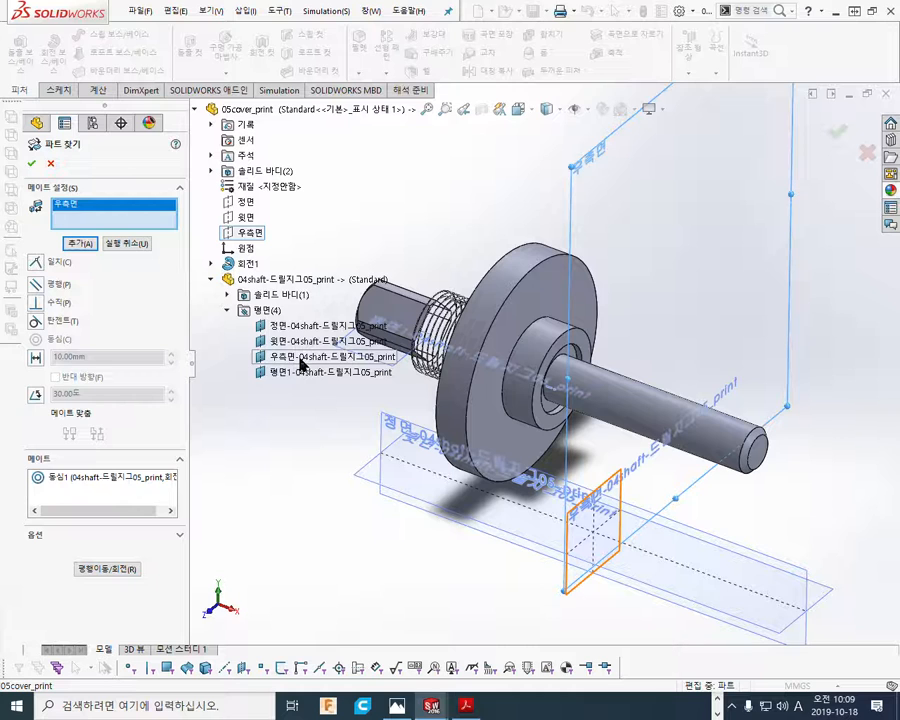
pyautogui.click(300, 359)
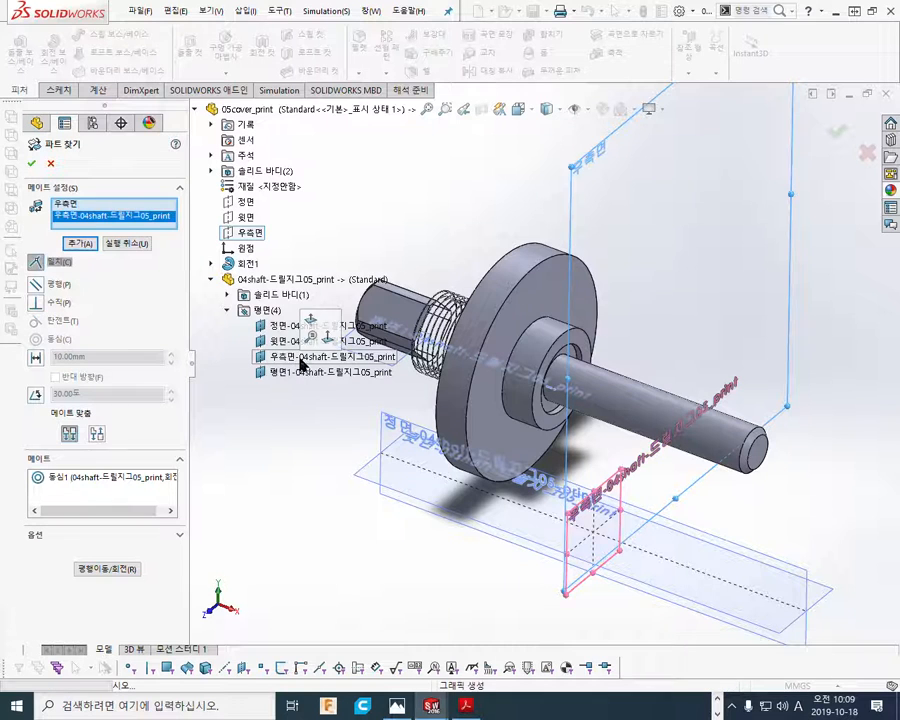
pyautogui.click(79, 244)
# Compare the shaft's position in the cover with the reference assembly drawing in the Photos app
pyautogui.moveTo(363, 455); pyautogui.dragTo(412, 468, button='middle')
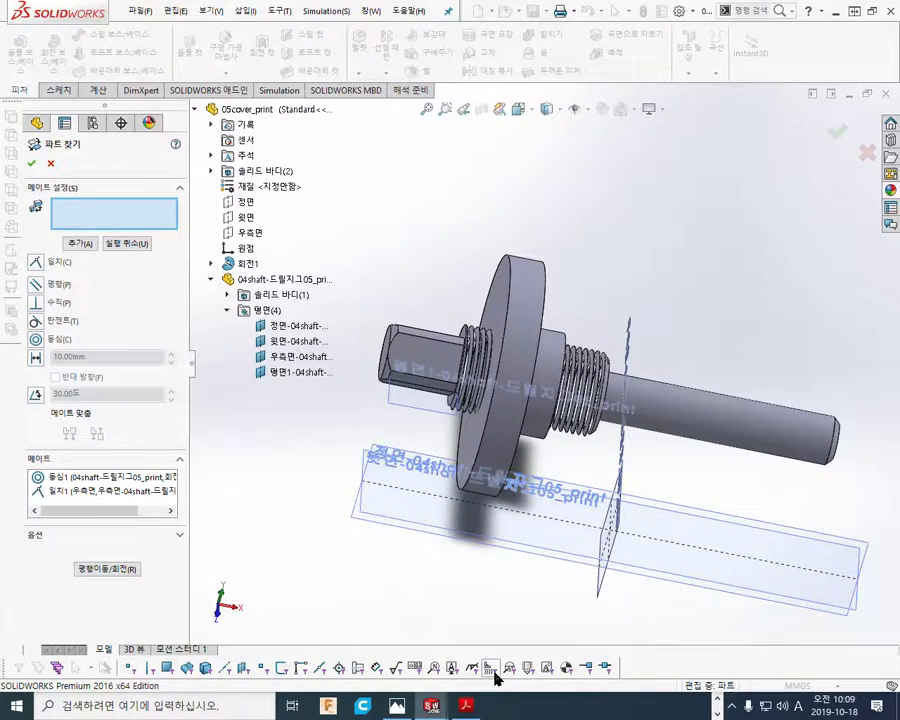
pyautogui.hotkey('alt', 'Tab')
pyautogui.moveTo(808, 465); pyautogui.dragTo(734, 435)
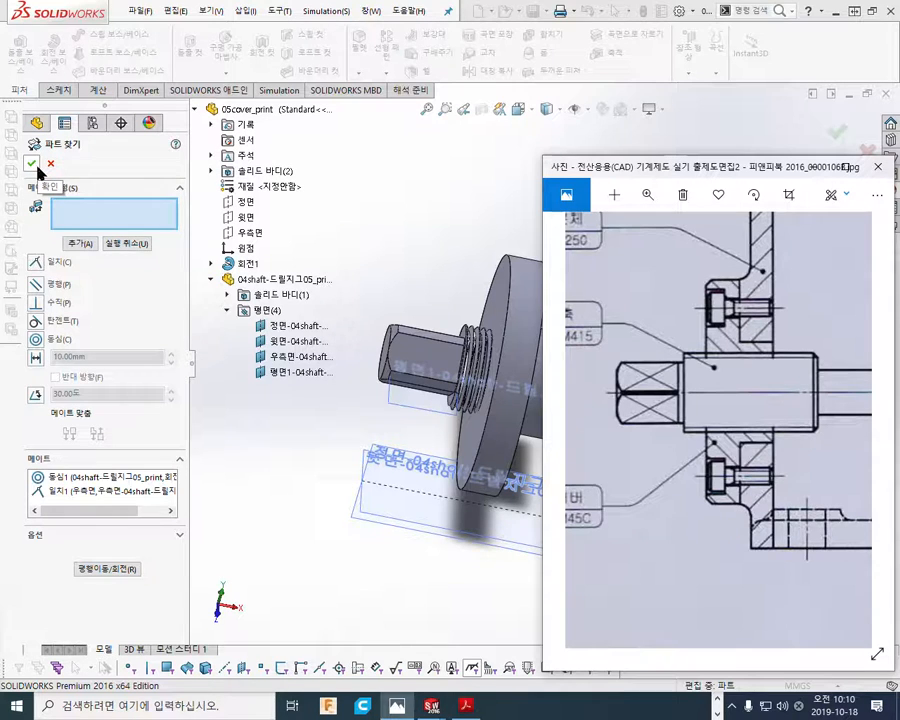
# Add a coincident mate between the cover's 정면 and the plane 정면-04shaft-드릴지그05_print, and finish placing the inserted shaft
pyautogui.click(434, 215)
pyautogui.moveTo(448, 243)
pyautogui.mouseDown(button='middle')
pyautogui.moveTo(408, 215)
pyautogui.moveTo(438, 227)
pyautogui.moveTo(432, 232)
pyautogui.mouseUp(button='middle')
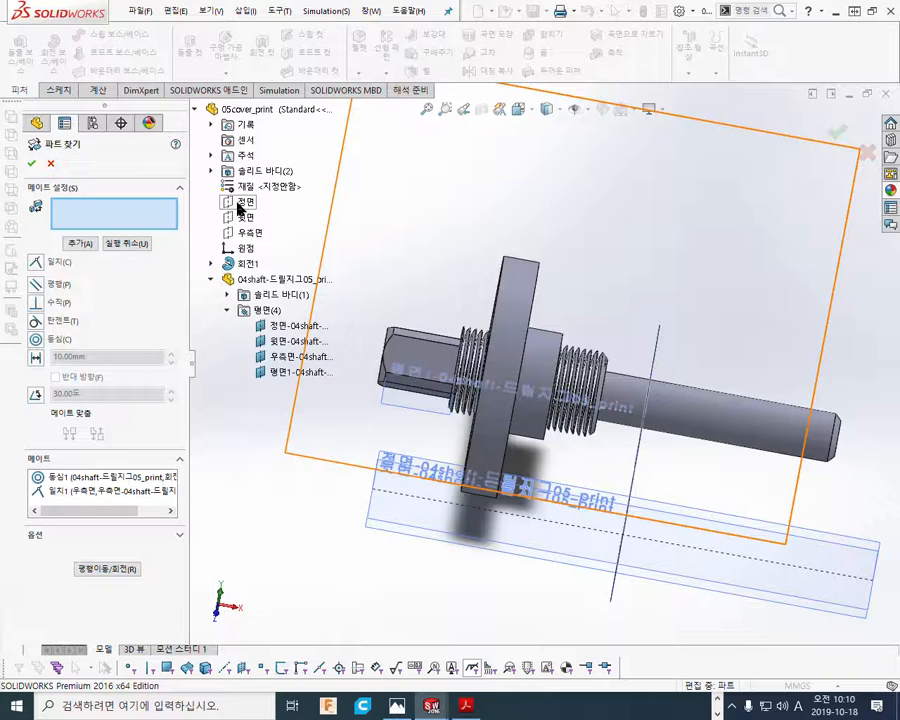
pyautogui.click(240, 207)
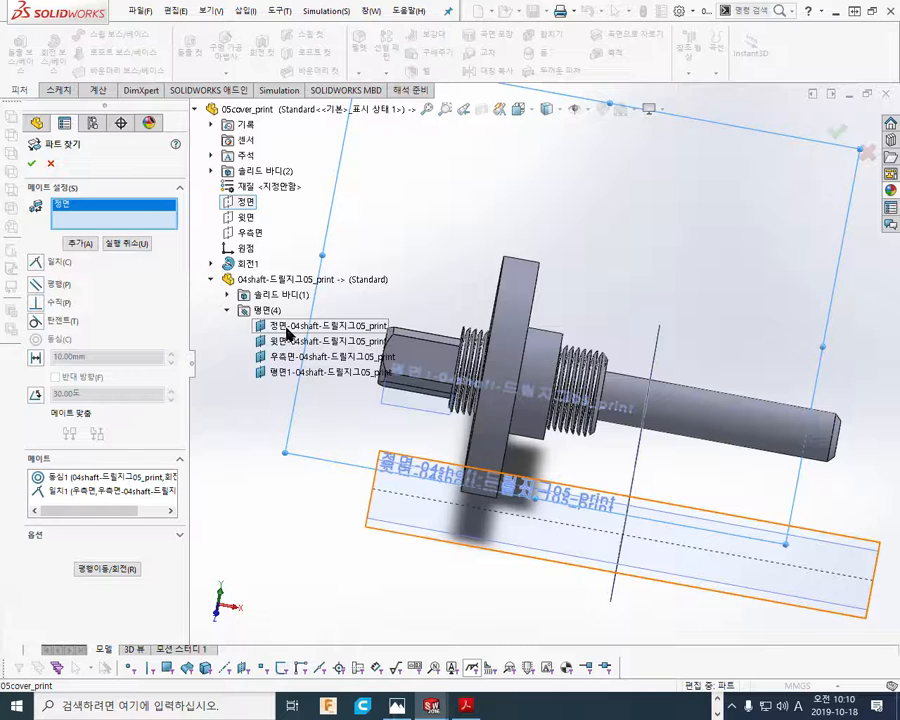
pyautogui.click(289, 327)
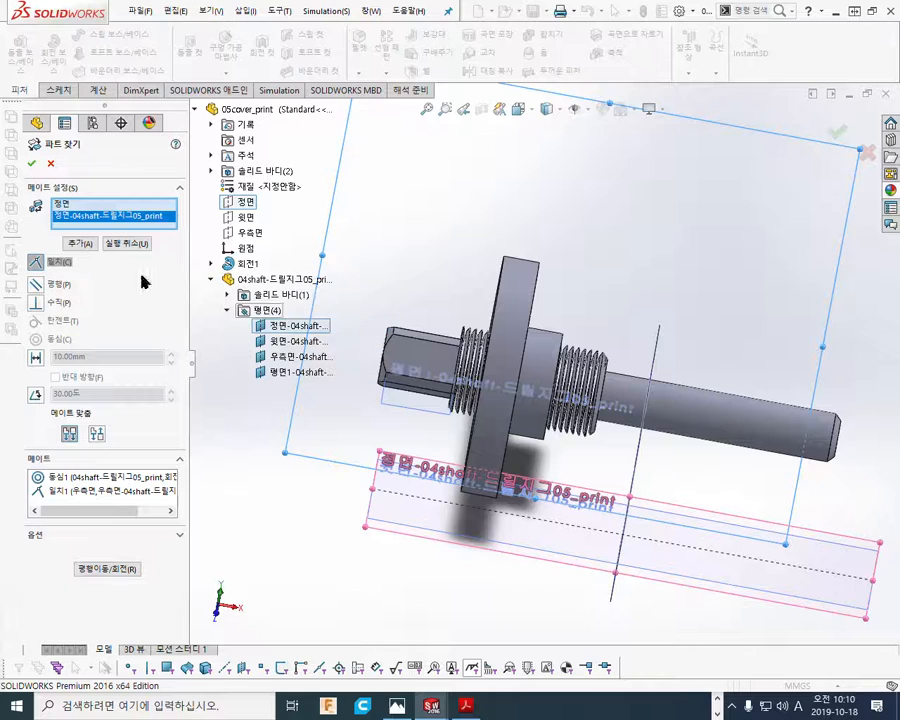
pyautogui.click(79, 246)
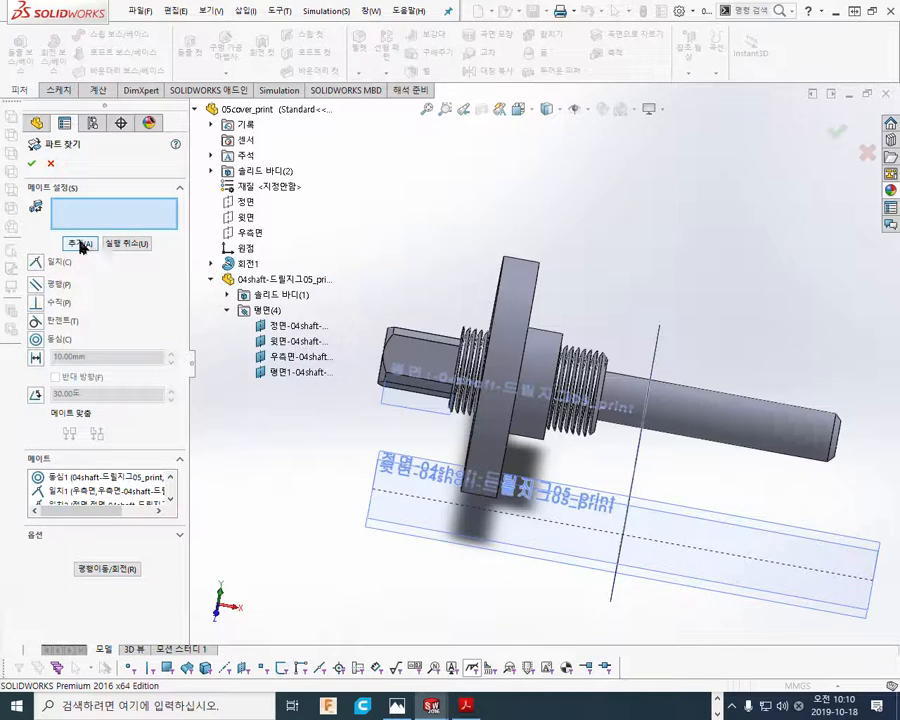
pyautogui.moveTo(689, 281); pyautogui.dragTo(647, 278, button='middle')
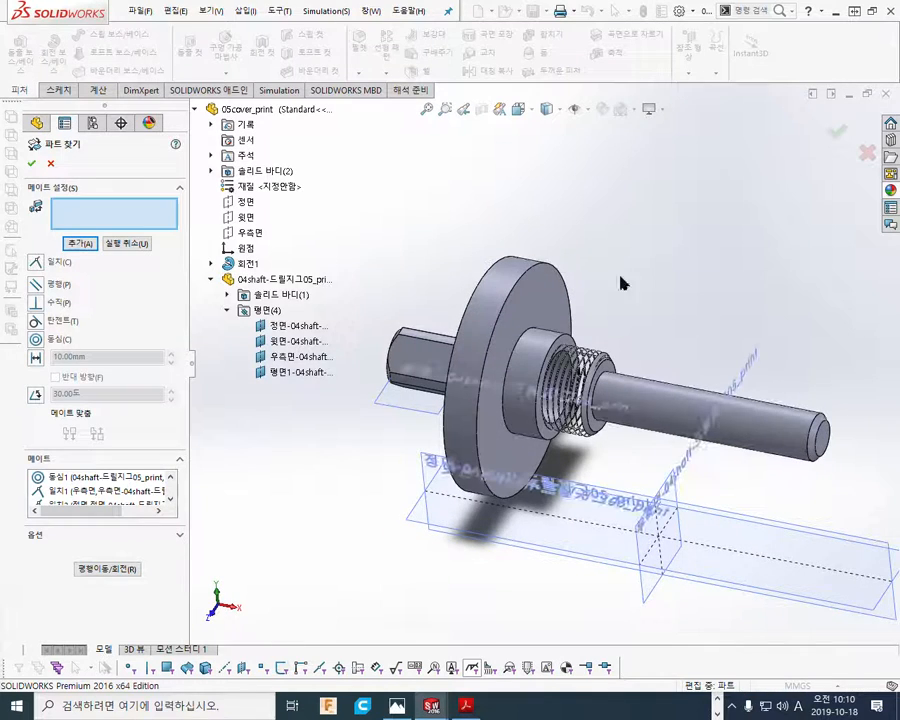
pyautogui.click(35, 166)
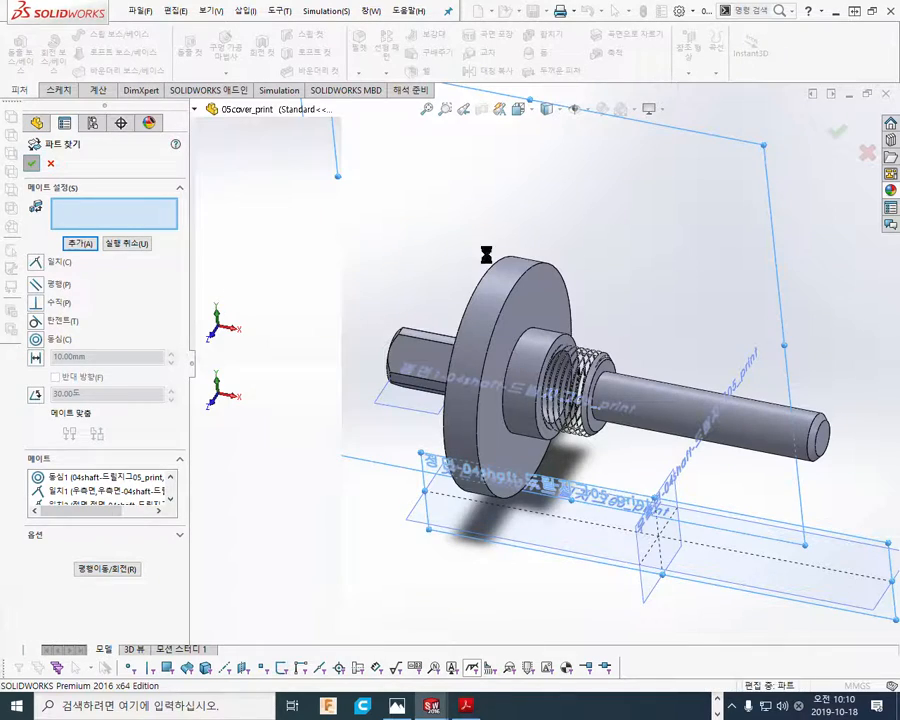
# Start a Combine feature with the 제거 (subtract) operation for the cover and shaft bodies
pyautogui.moveTo(337, 279); pyautogui.dragTo(498, 257, button='middle')
pyautogui.scroll(-8, 500, 450)
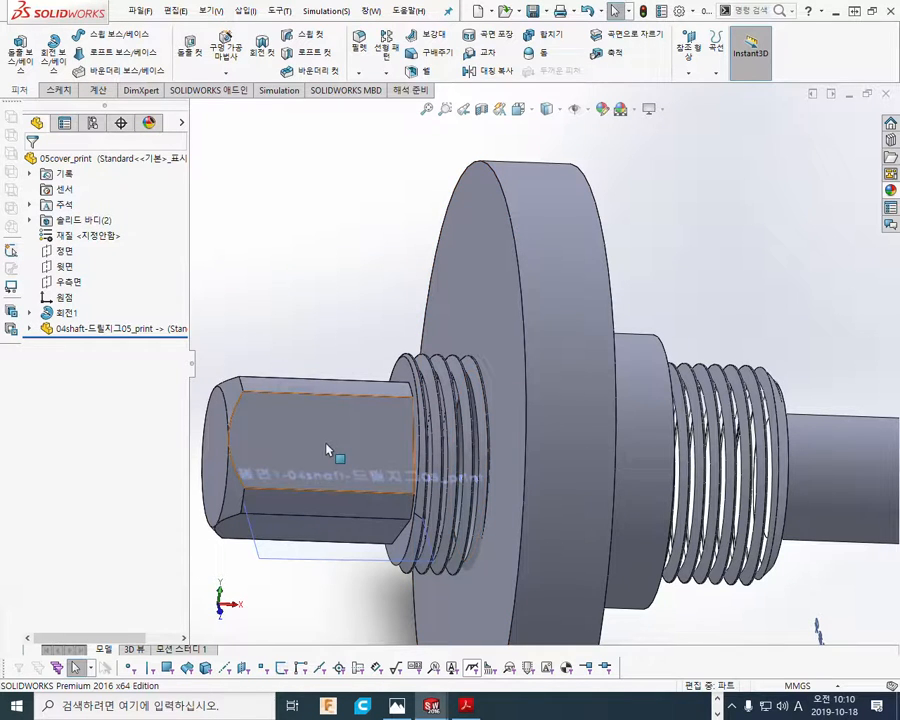
pyautogui.click(553, 42)
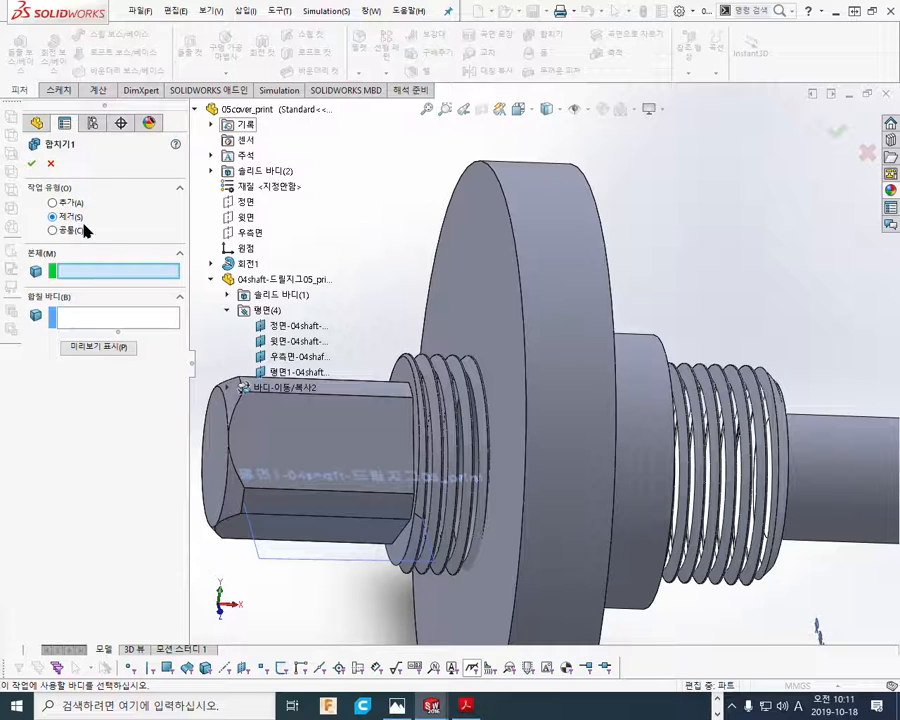
# Label the cover disc 본체 ① and the shaft 뺄것 with an arrow in red pen, and clear the marks
pyautogui.press('F12')
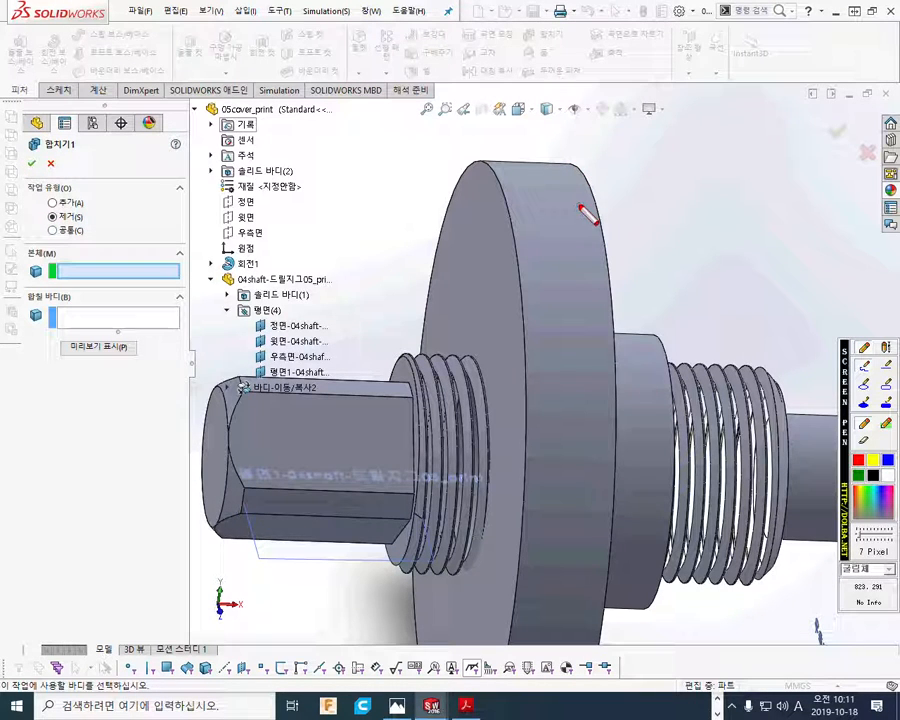
pyautogui.moveTo(553, 220)
pyautogui.mouseDown()
pyautogui.moveTo(606, 185)
pyautogui.moveTo(633, 197)
pyautogui.mouseUp()
pyautogui.moveTo(661, 150); pyautogui.dragTo(659, 198)
pyautogui.moveTo(636, 180)
pyautogui.mouseDown()
pyautogui.moveTo(646, 177)
pyautogui.moveTo(650, 205)
pyautogui.mouseUp()
pyautogui.moveTo(638, 210)
pyautogui.mouseDown()
pyautogui.moveTo(659, 206)
pyautogui.moveTo(665, 237)
pyautogui.mouseUp()
pyautogui.moveTo(692, 172)
pyautogui.mouseDown()
pyautogui.moveTo(697, 187)
pyautogui.moveTo(676, 218)
pyautogui.mouseUp()
pyautogui.moveTo(688, 203)
pyautogui.mouseDown()
pyautogui.moveTo(695, 217)
pyautogui.moveTo(714, 206)
pyautogui.moveTo(714, 237)
pyautogui.mouseUp()
pyautogui.moveTo(358, 308)
pyautogui.mouseDown()
pyautogui.moveTo(363, 424)
pyautogui.moveTo(377, 398)
pyautogui.mouseUp()
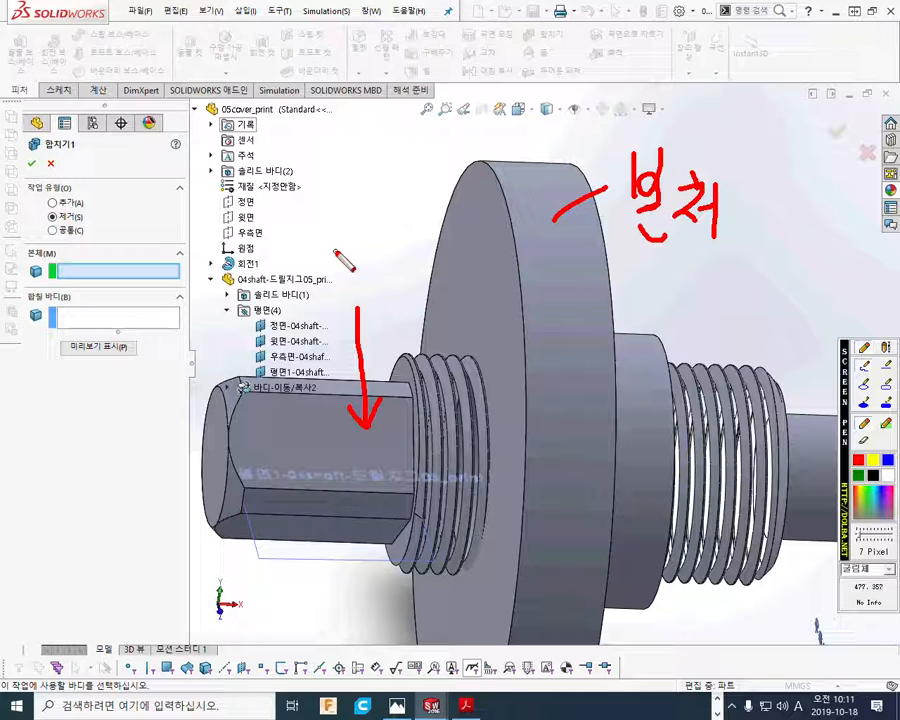
pyautogui.moveTo(344, 266); pyautogui.dragTo(356, 301)
pyautogui.moveTo(370, 253)
pyautogui.mouseDown()
pyautogui.moveTo(355, 300)
pyautogui.moveTo(372, 281)
pyautogui.moveTo(392, 290)
pyautogui.moveTo(402, 315)
pyautogui.moveTo(412, 261)
pyautogui.moveTo(438, 290)
pyautogui.moveTo(431, 302)
pyautogui.mouseUp()
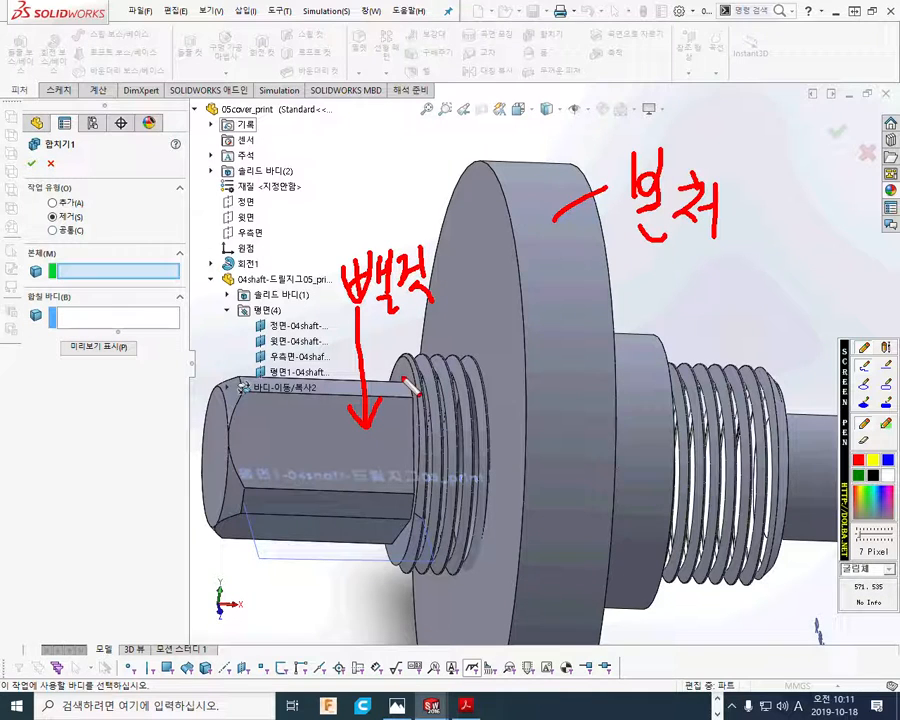
pyautogui.moveTo(727, 178); pyautogui.dragTo(728, 240)
pyautogui.moveTo(767, 174); pyautogui.dragTo(766, 208)
pyautogui.moveTo(772, 162); pyautogui.dragTo(770, 166)
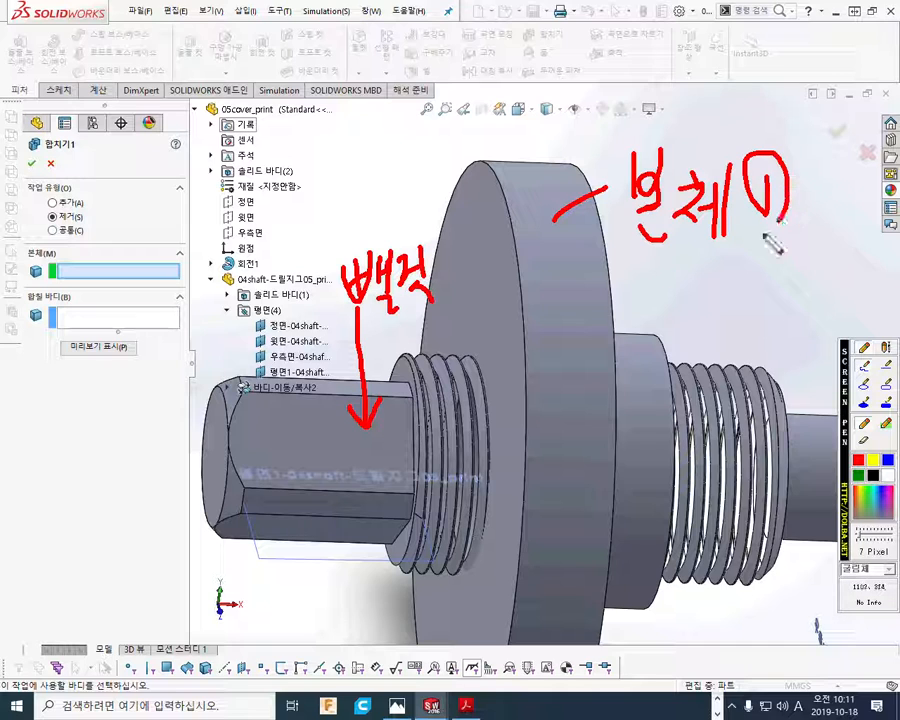
pyautogui.moveTo(345, 192); pyautogui.dragTo(372, 222)
pyautogui.moveTo(362, 163); pyautogui.dragTo(358, 166)
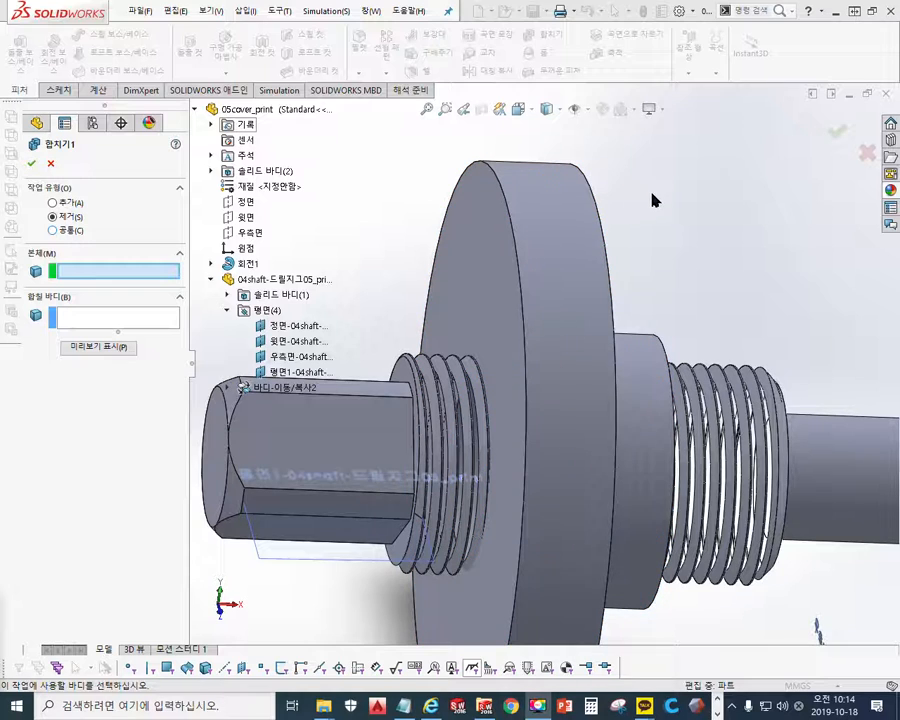
# Subtract the 04shaft-드릴지그05_print body from the cover's main body 회전1 to cut the internal thread
pyautogui.click(556, 215)
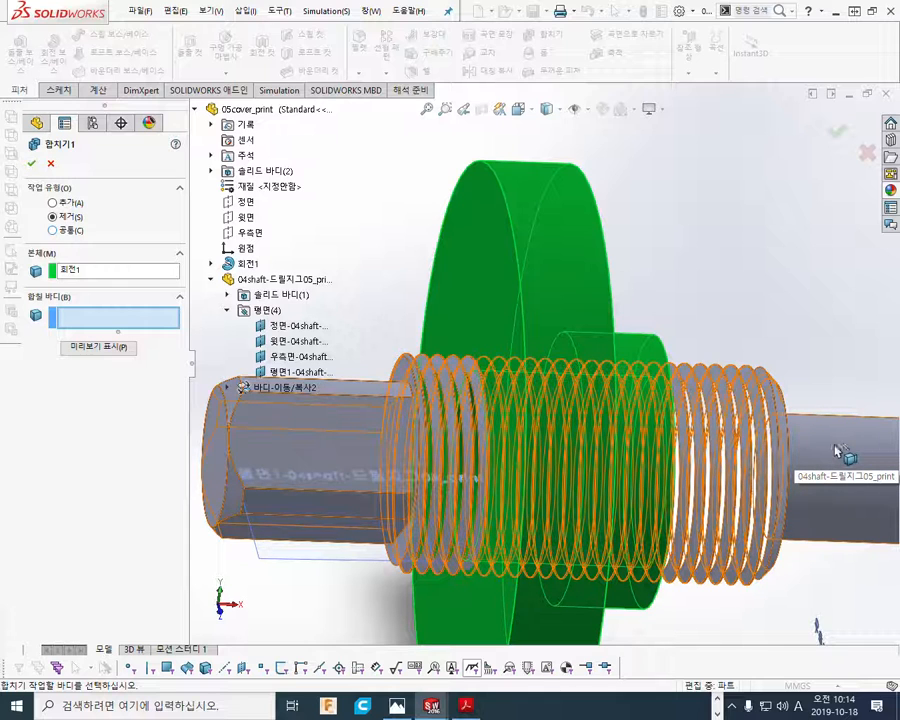
pyautogui.click(835, 447)
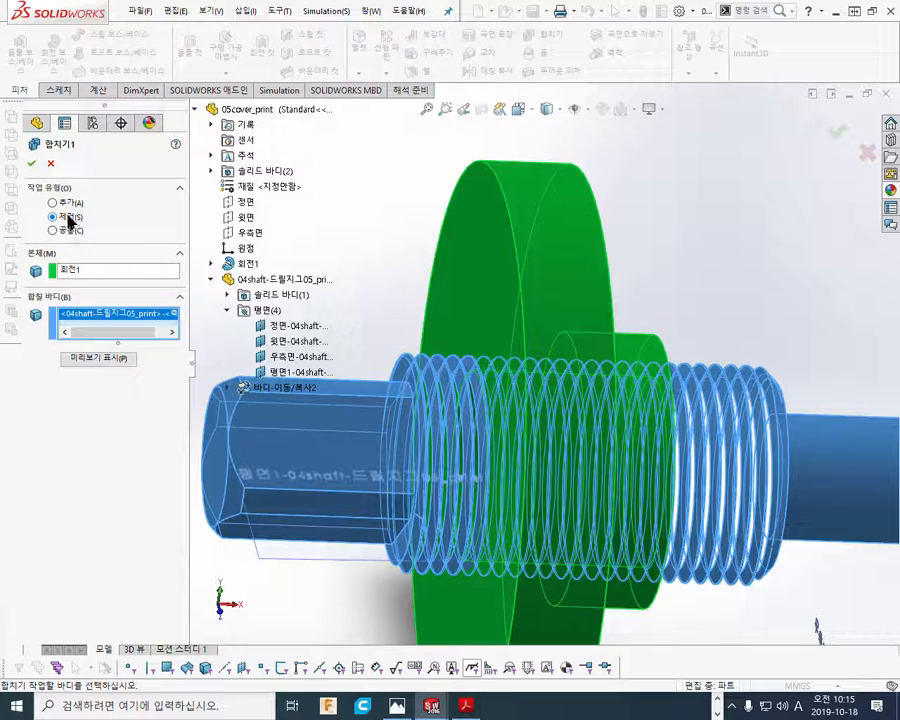
pyautogui.click(33, 165)
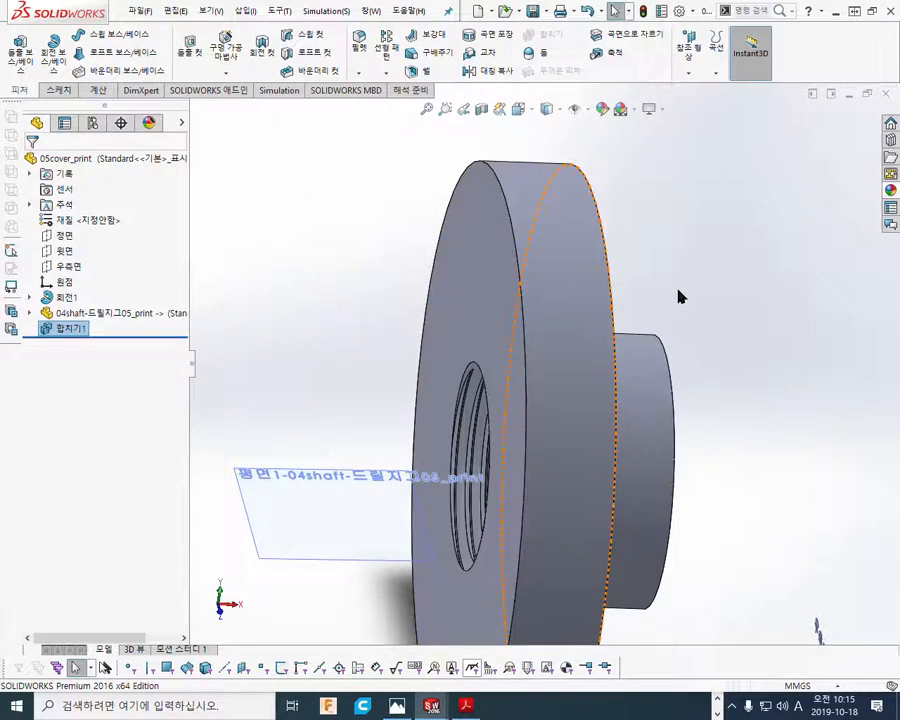
# Examine the cover's internal thread in a section view cut along the 정면 plane
pyautogui.moveTo(678, 296); pyautogui.dragTo(405, 340, button='middle')
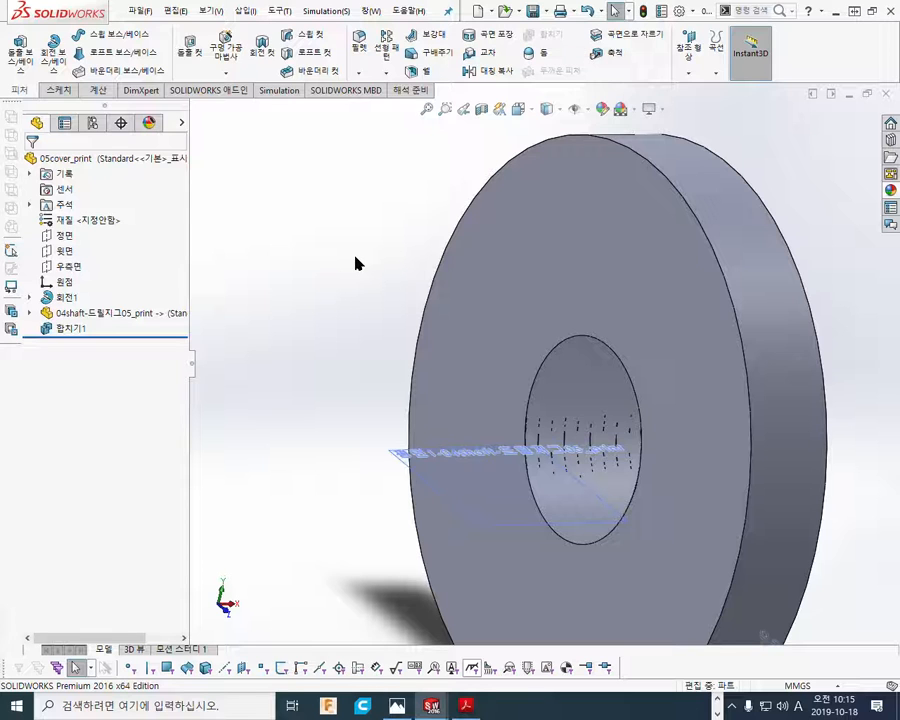
pyautogui.moveTo(362, 279); pyautogui.dragTo(504, 177, button='middle')
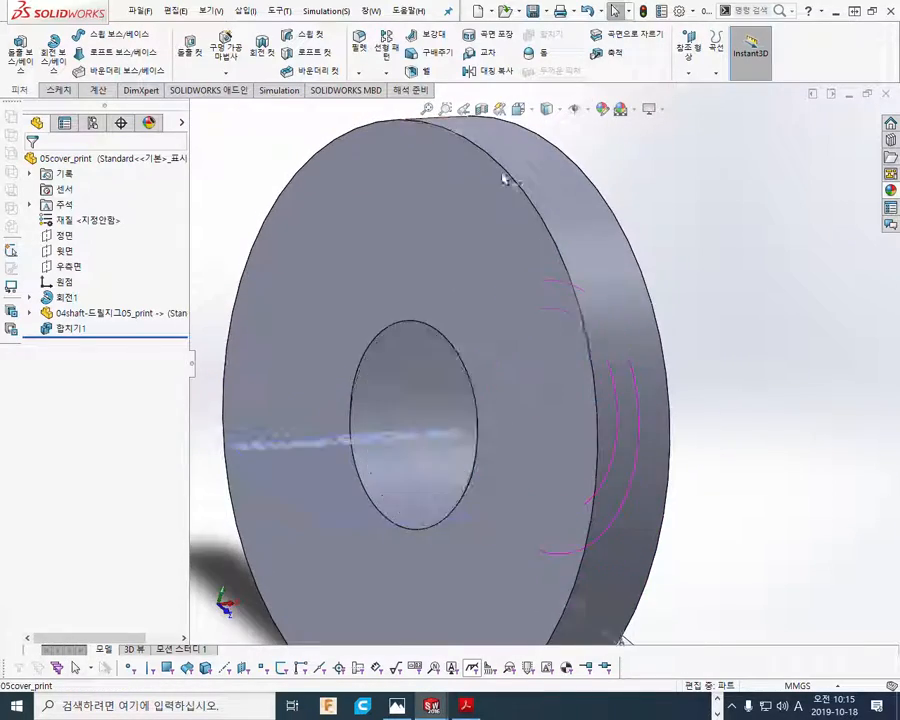
pyautogui.click(483, 112)
pyautogui.moveTo(721, 424); pyautogui.dragTo(753, 376, button='middle')
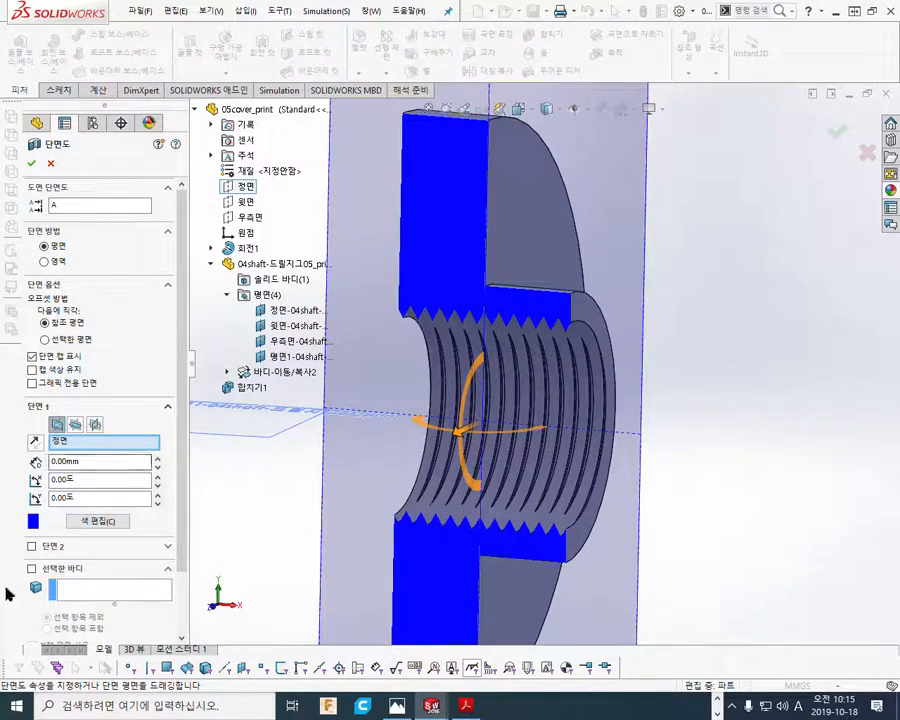